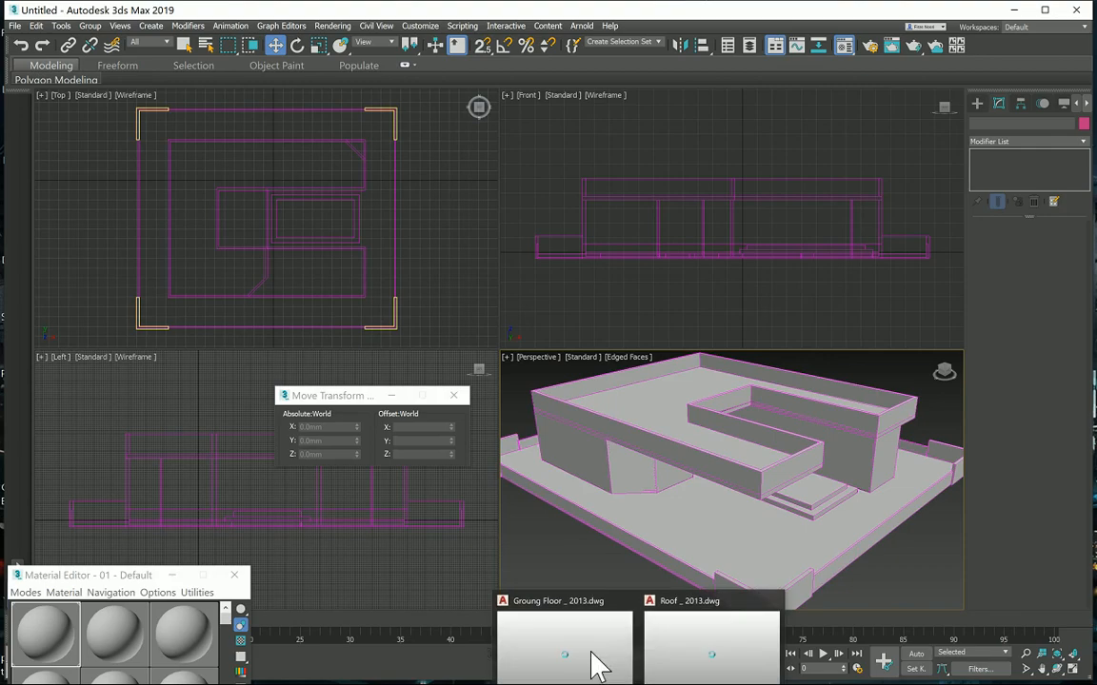
# Switch to the Groung Floor _ 2013 drawing in AutoCAD and bring the bedroom's double door into close view.
pyautogui.click(595, 661)
pyautogui.scroll(-4, 560, 378)
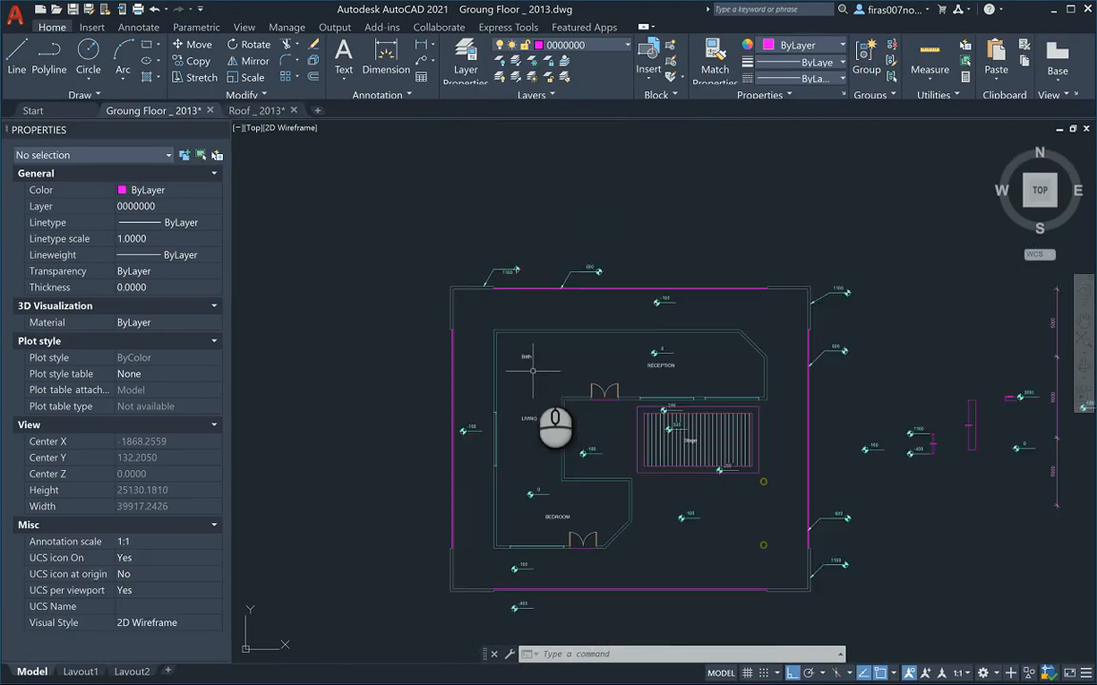
pyautogui.moveTo(580, 507); pyautogui.dragTo(582, 489, button='middle')
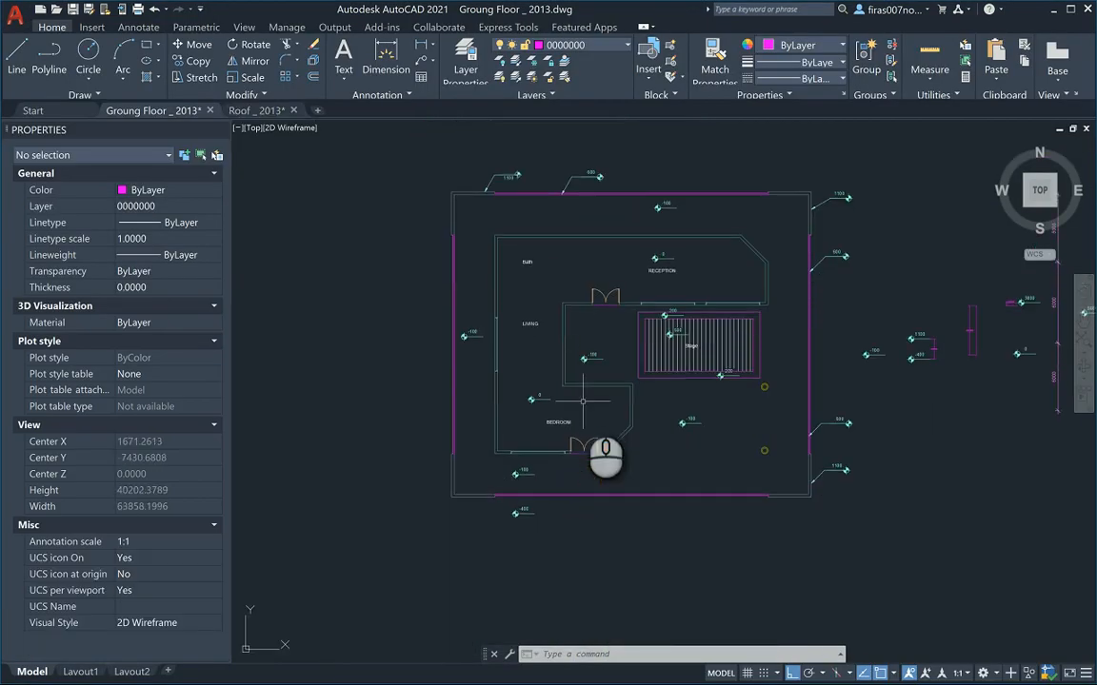
pyautogui.scroll(6, 500, 436)
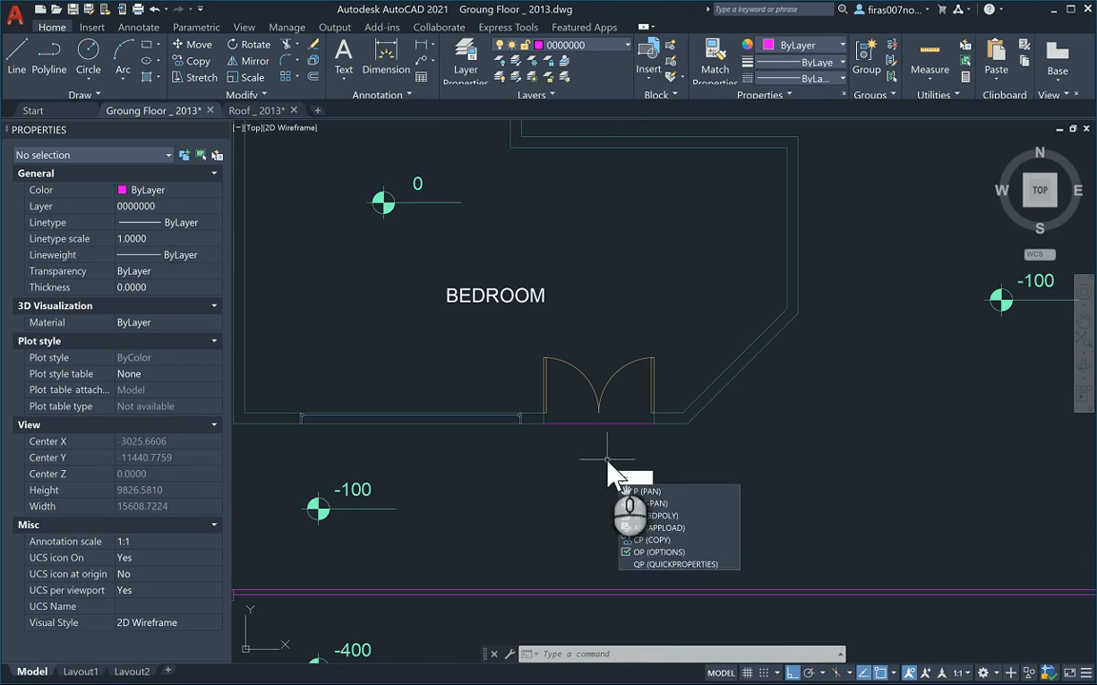
# Draw a closed rectangular polyline 2000 mm wide around the bedroom's double door, aligned with its jambs and extending past both wall faces.
pyautogui.press('Escape')
pyautogui.write('p')
pyautogui.press('Escape')
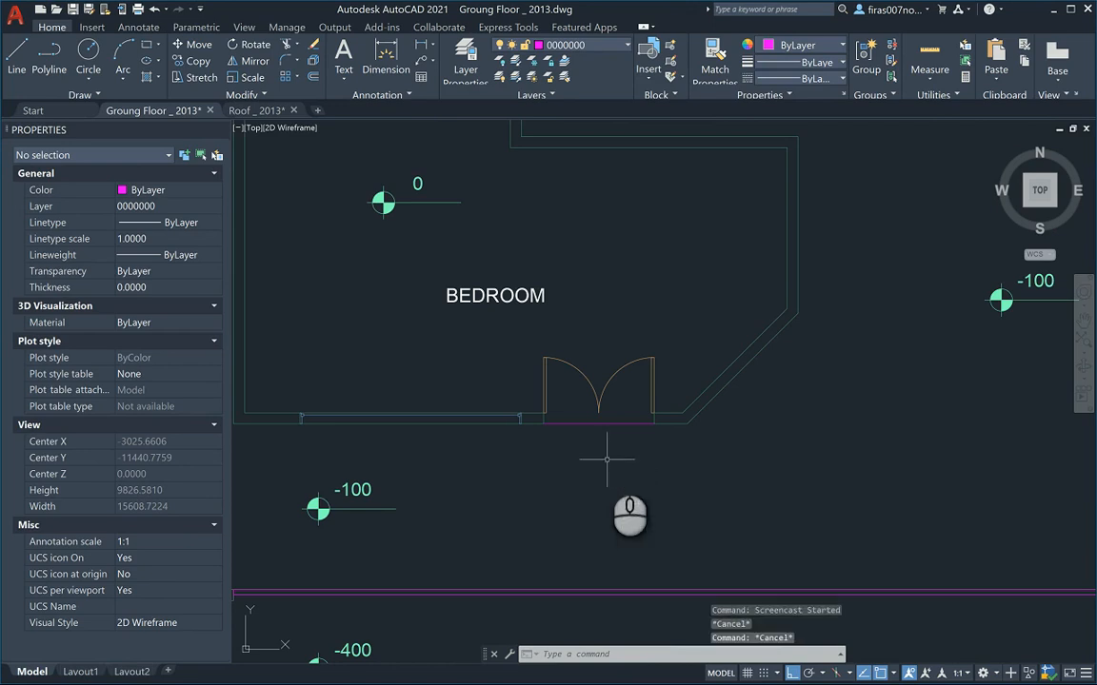
pyautogui.press('Escape')
pyautogui.write('pl')
pyautogui.press('Return')
pyautogui.scroll(2, 606, 460)
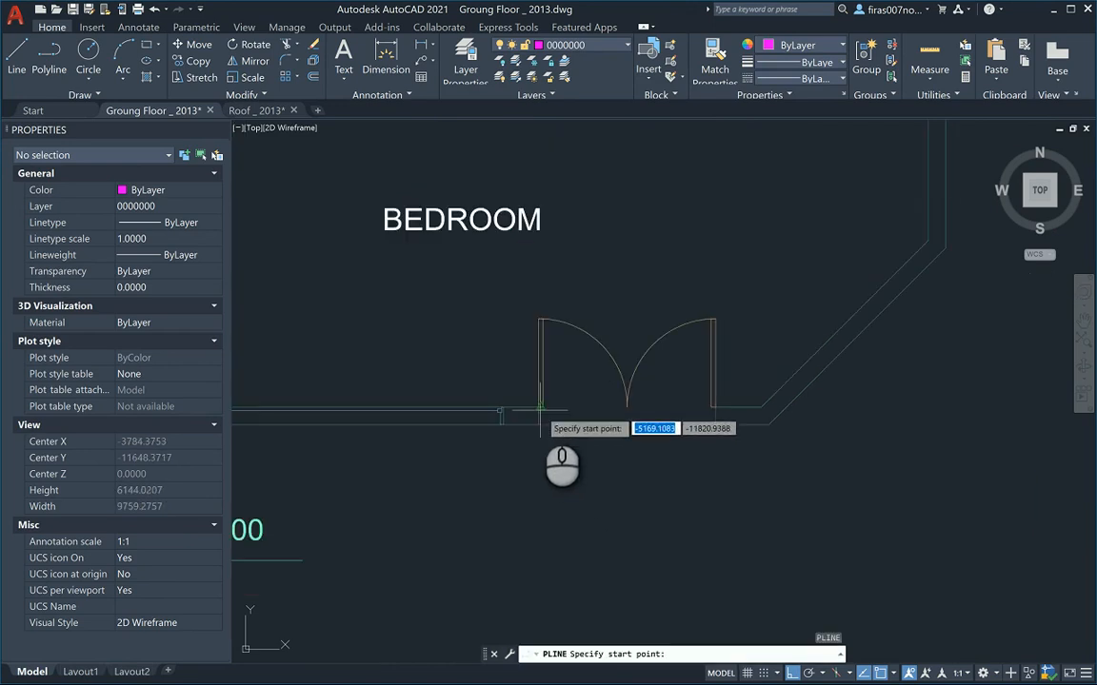
pyautogui.click(534, 412)
pyautogui.click(535, 437)
pyautogui.scroll(4, 636, 454)
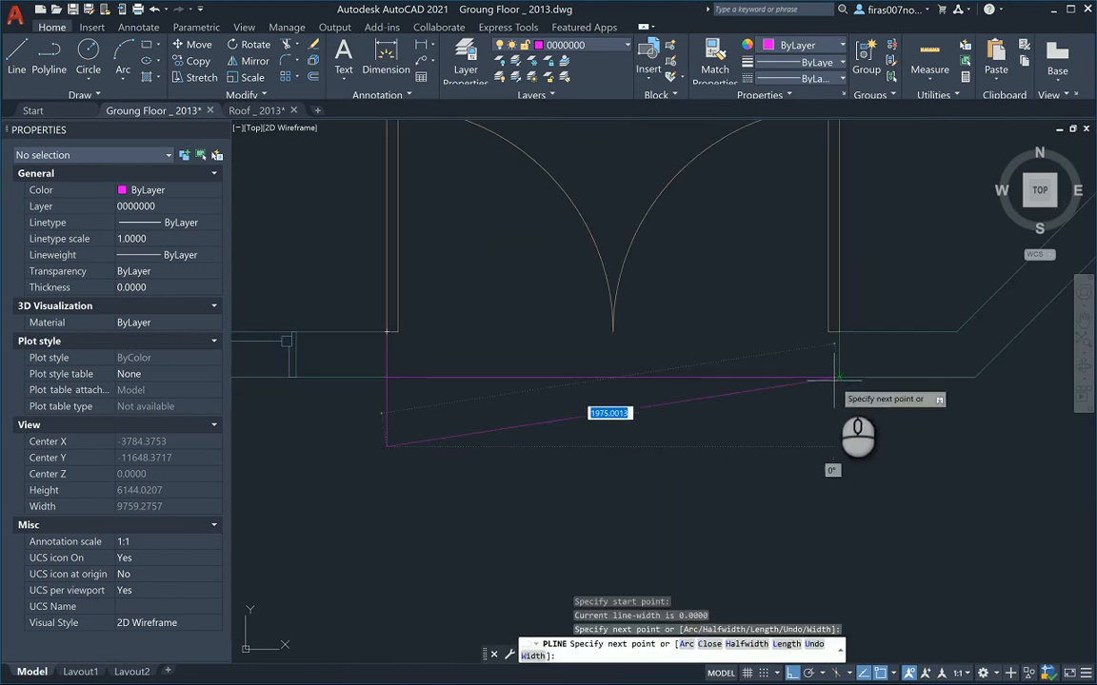
pyautogui.click(839, 445)
pyautogui.scroll(-1, 848, 394)
pyautogui.click(844, 163)
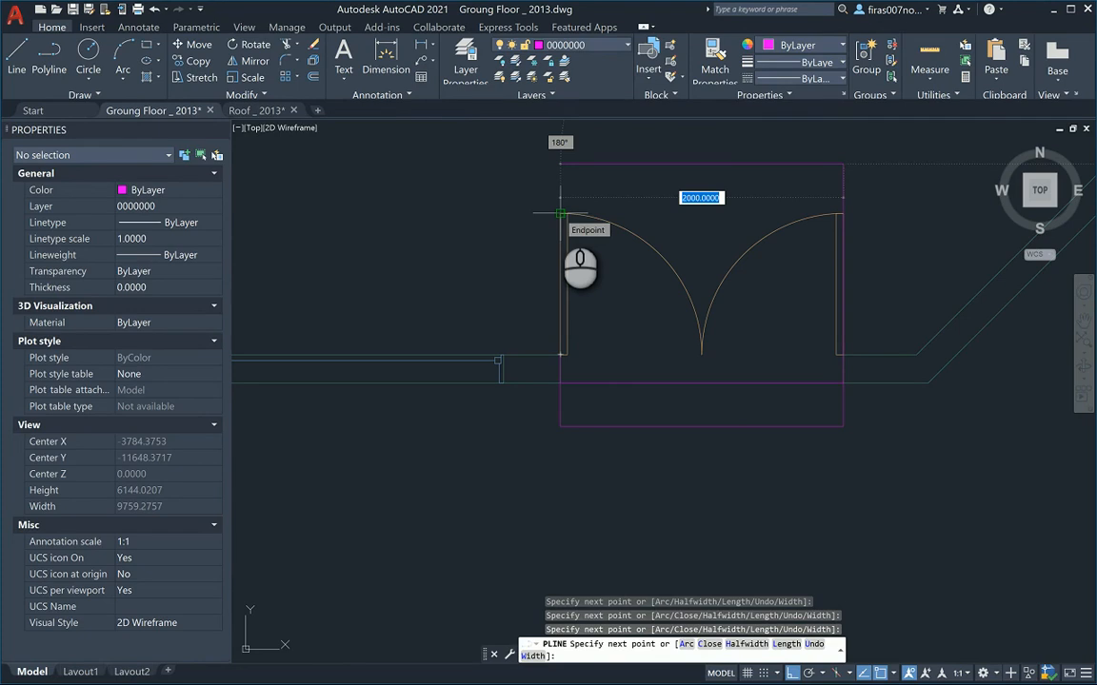
pyautogui.click(560, 213)
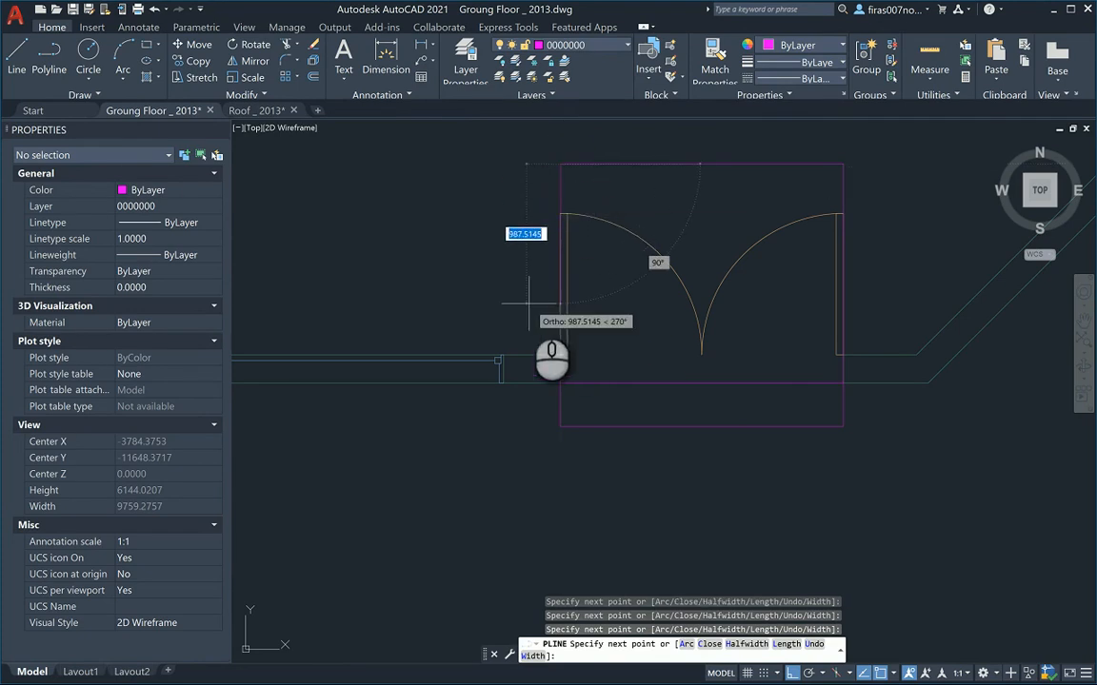
pyautogui.write('c')
pyautogui.press('Return')
pyautogui.press('Escape')
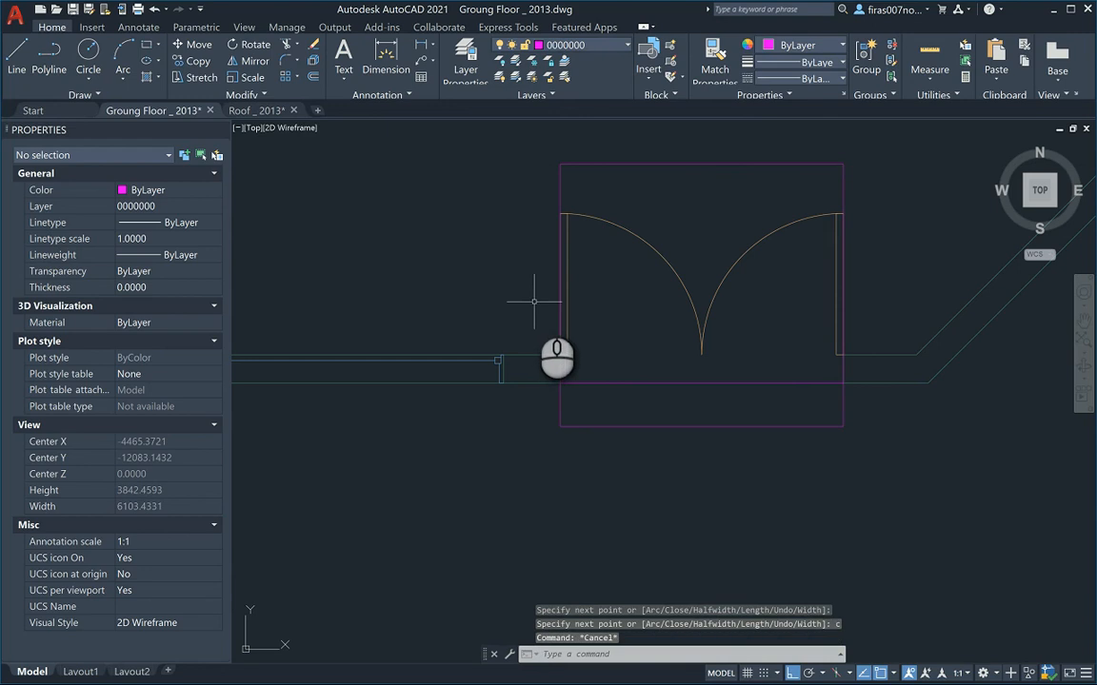
# Copy the rectangle from the bedroom door's outer wall corner to the matching corner of the reception's double door.
pyautogui.scroll(-4, 529, 305)
pyautogui.press('Escape')
pyautogui.press('Escape')
pyautogui.press('Return')
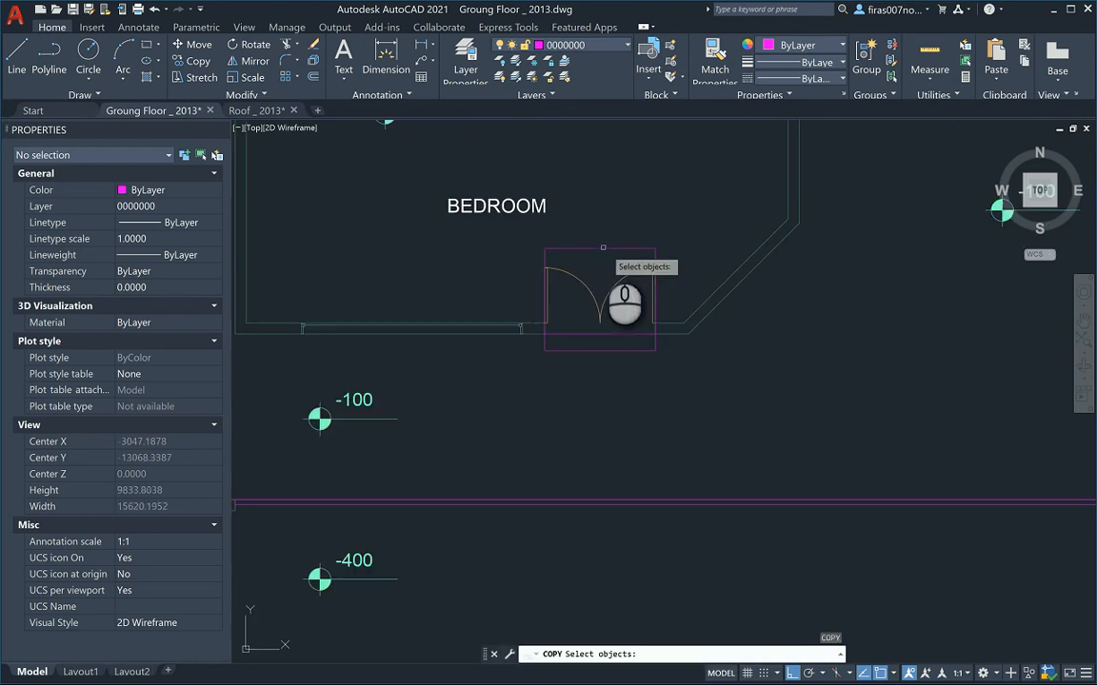
pyautogui.click(571, 286)
pyautogui.scroll(2, 547, 350)
pyautogui.press('Return')
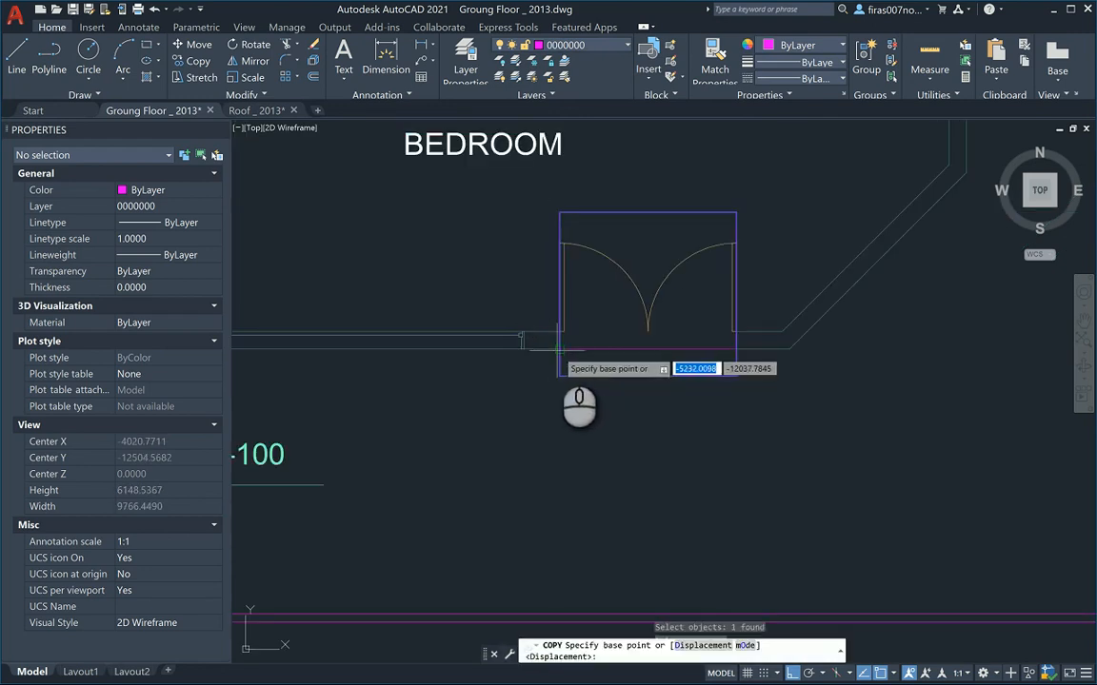
pyautogui.click(549, 349)
pyautogui.scroll(-4, 549, 349)
pyautogui.moveTo(709, 253); pyautogui.dragTo(649, 394, button='middle')
pyautogui.scroll(6, 571, 290)
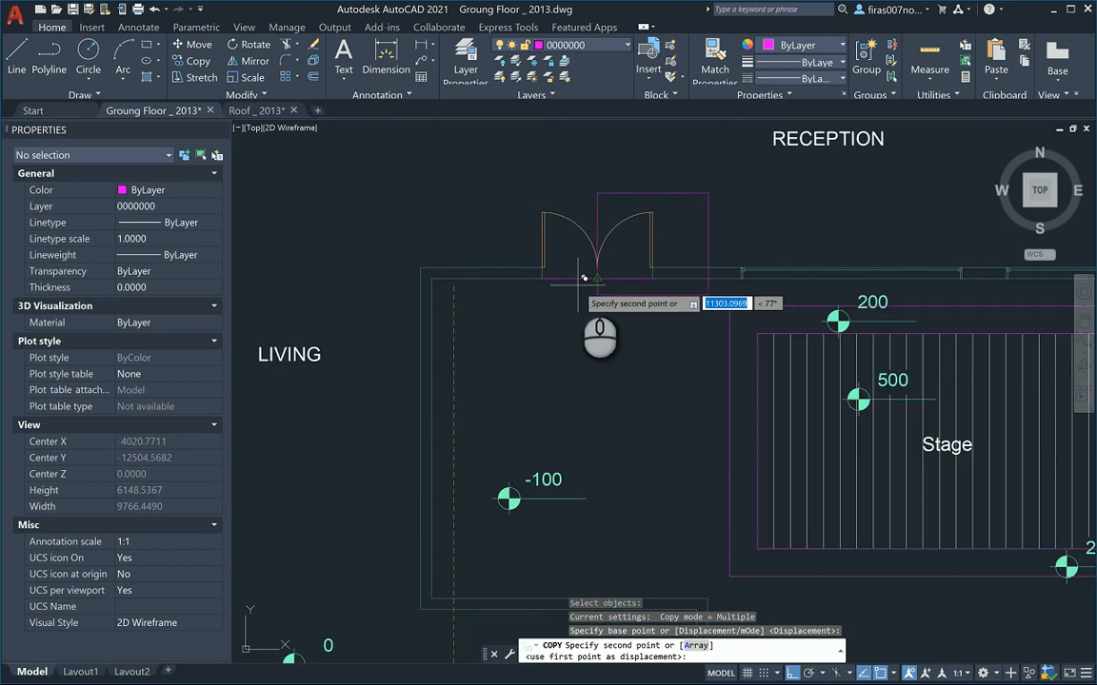
pyautogui.click(530, 297)
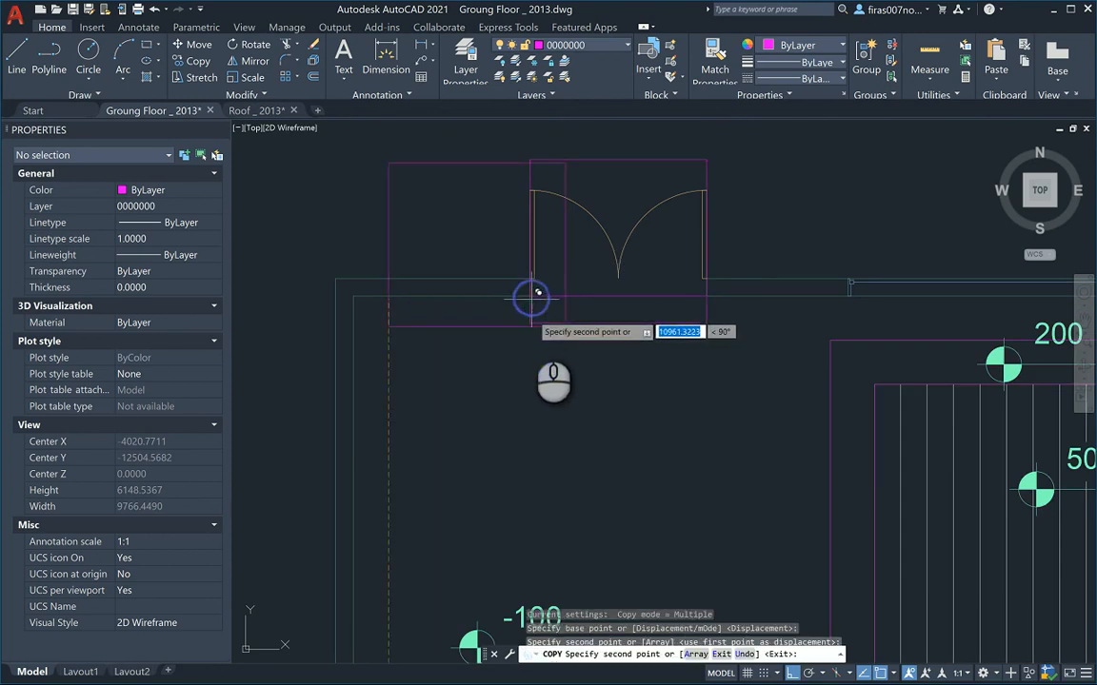
pyautogui.scroll(-2, 533, 331)
pyautogui.press('Escape')
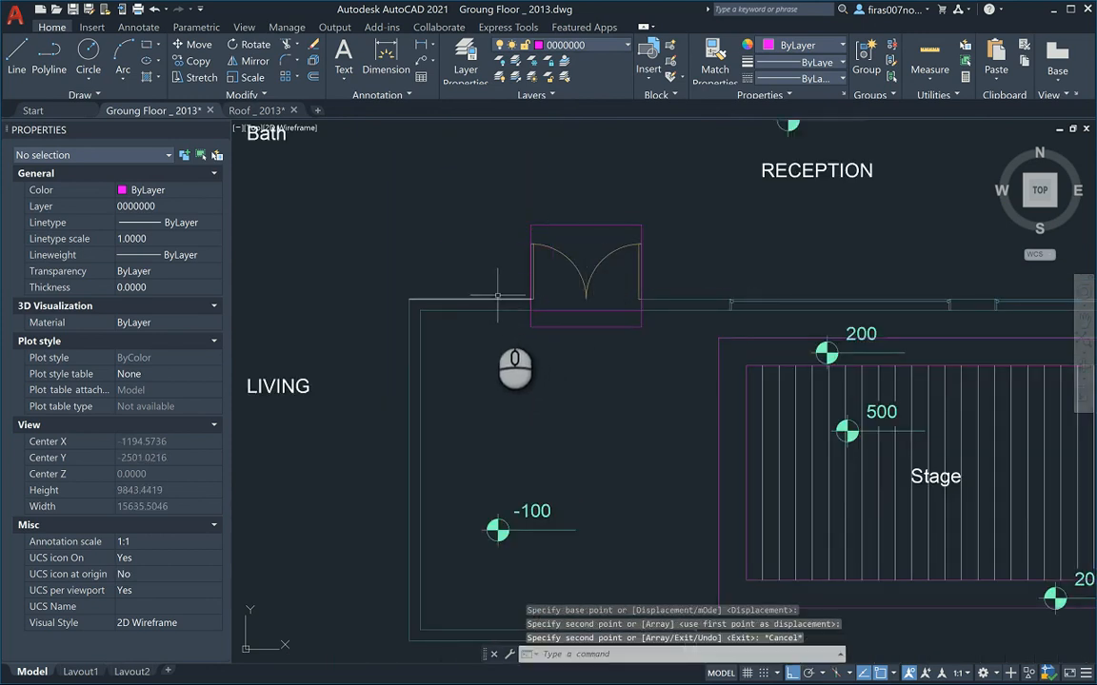
# Write a block from the two door rectangles, with its base point at the building's upper-left outer wall corner.
pyautogui.scroll(2, 514, 310)
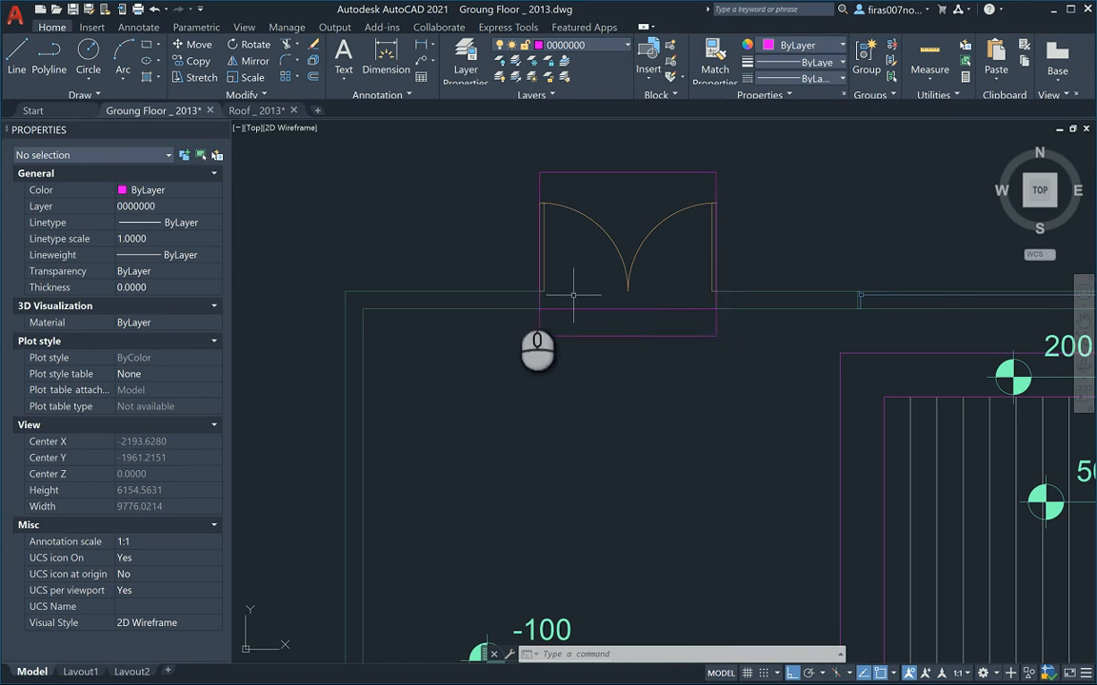
pyautogui.scroll(-4, 574, 295)
pyautogui.moveTo(517, 409); pyautogui.dragTo(550, 314, button='middle')
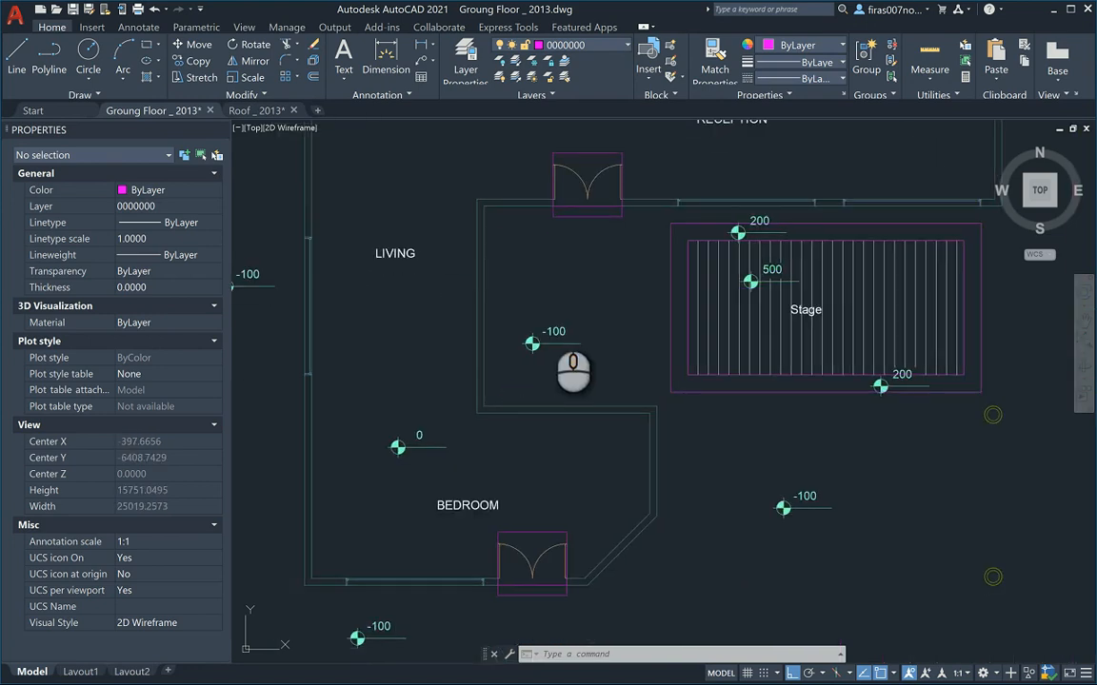
pyautogui.click(548, 299)
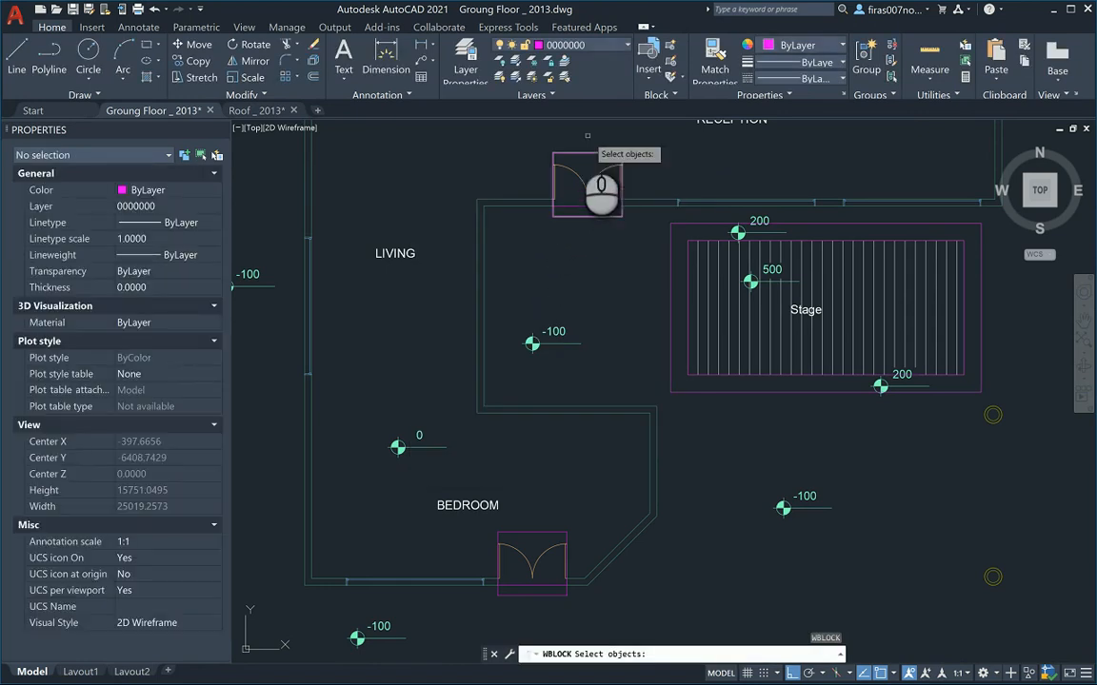
pyautogui.click(594, 200)
pyautogui.click(562, 552)
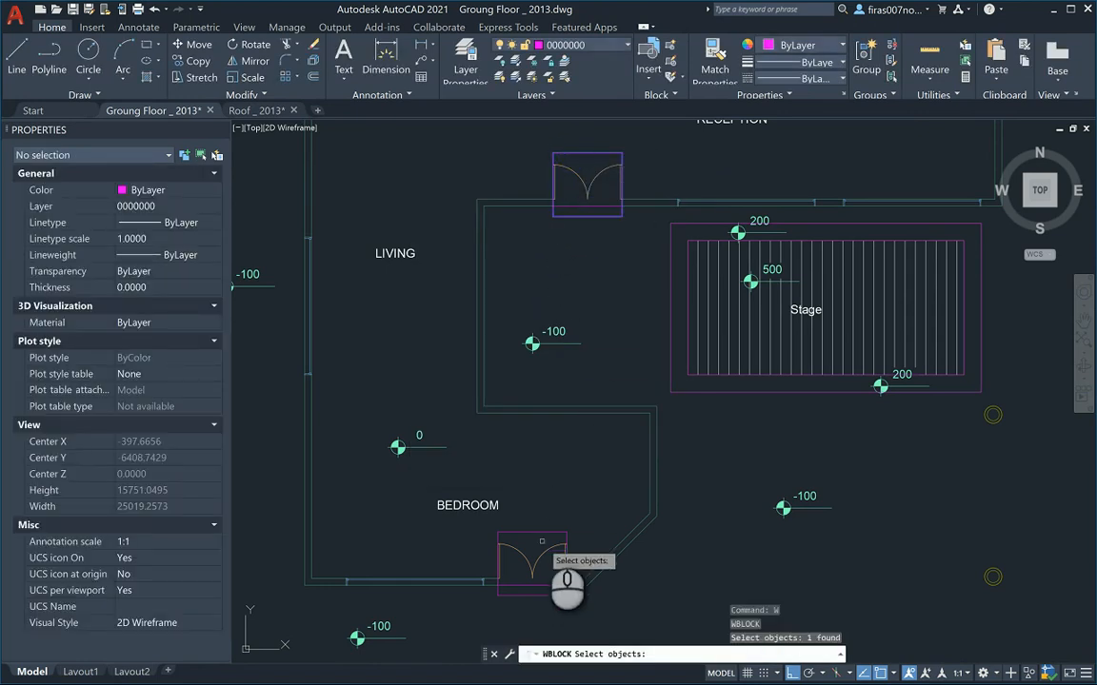
pyautogui.press('Return')
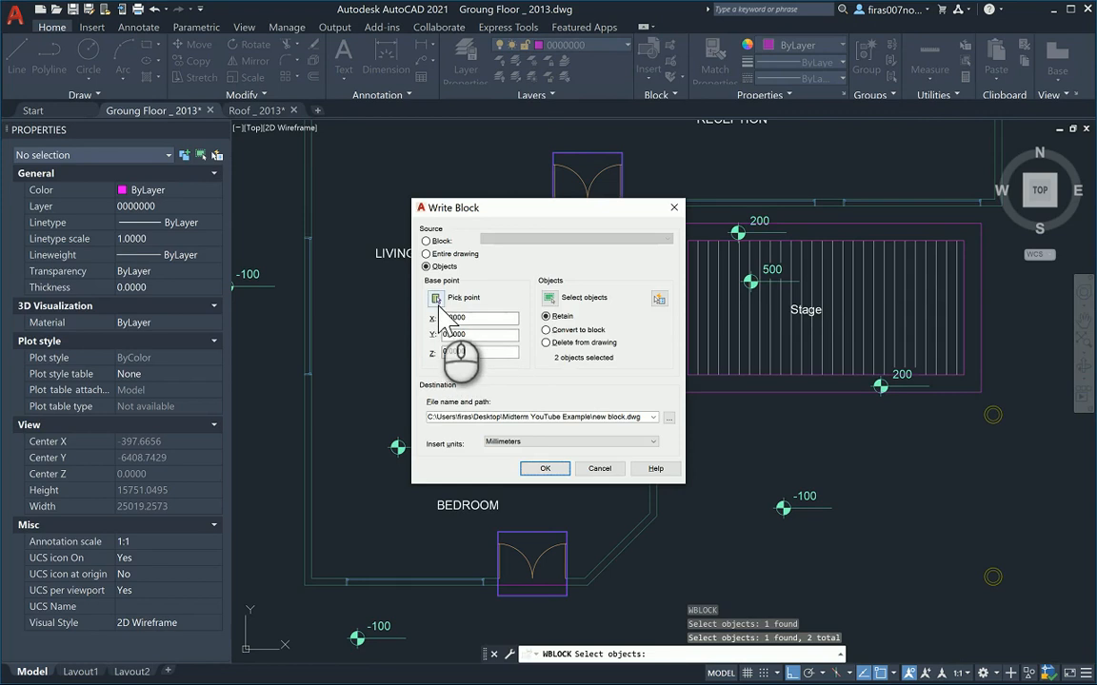
pyautogui.click(433, 362)
pyautogui.moveTo(372, 238); pyautogui.dragTo(413, 364, button='middle')
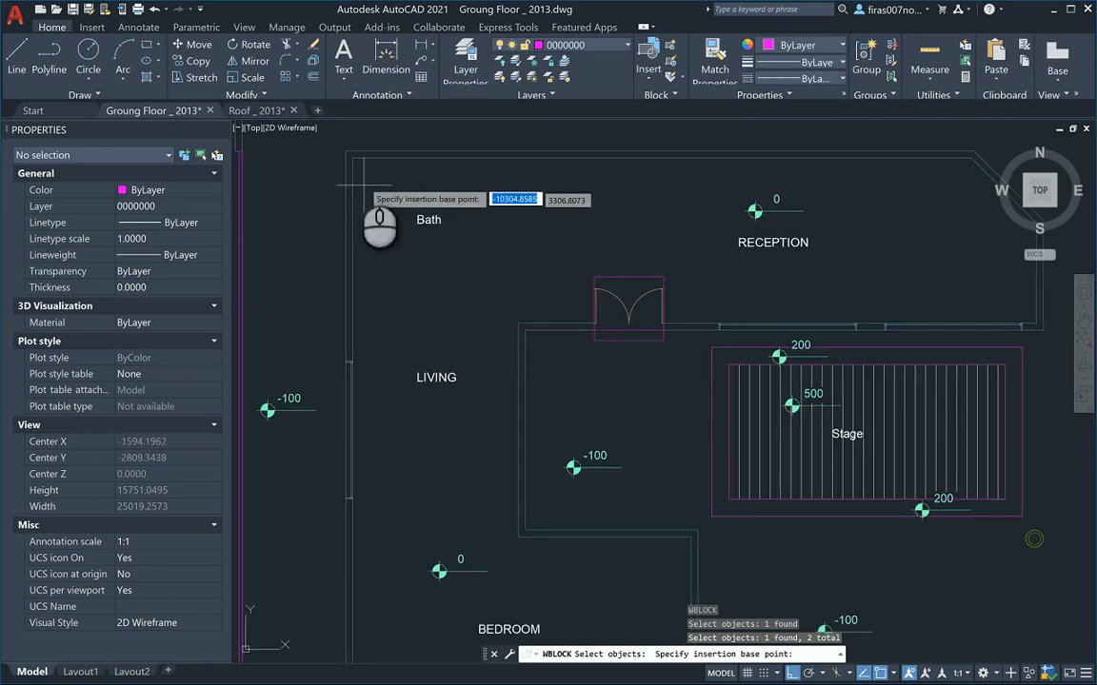
pyautogui.click(345, 150)
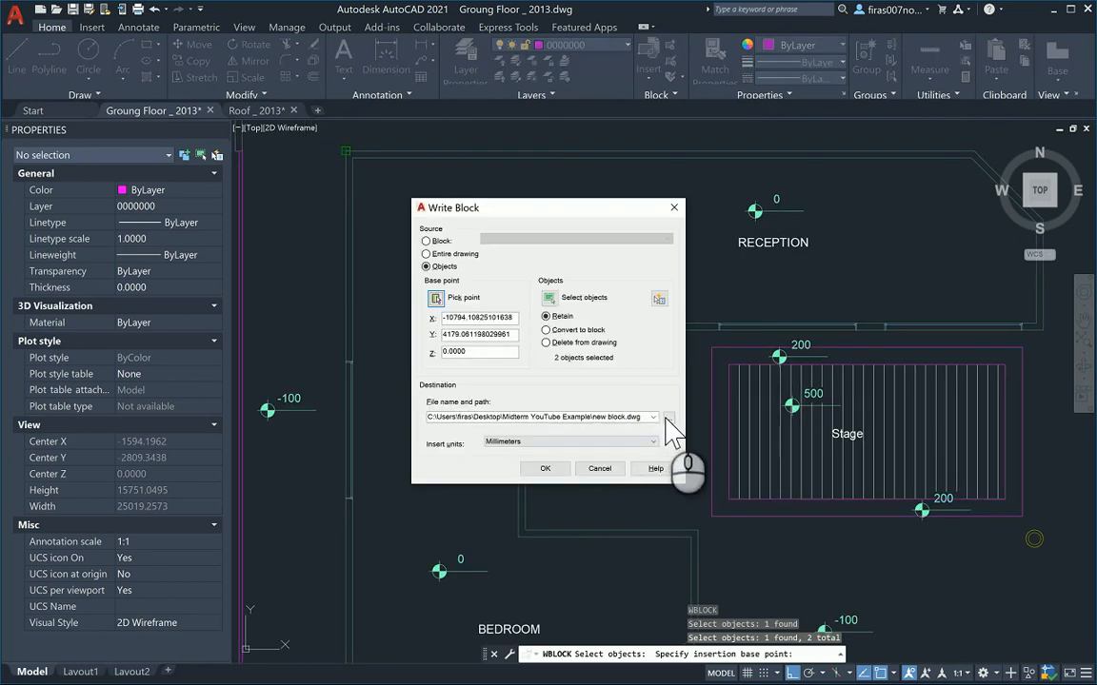
# Save the written block as Door Op.dwg in the Midterm YouTube Example folder.
pyautogui.click(666, 420)
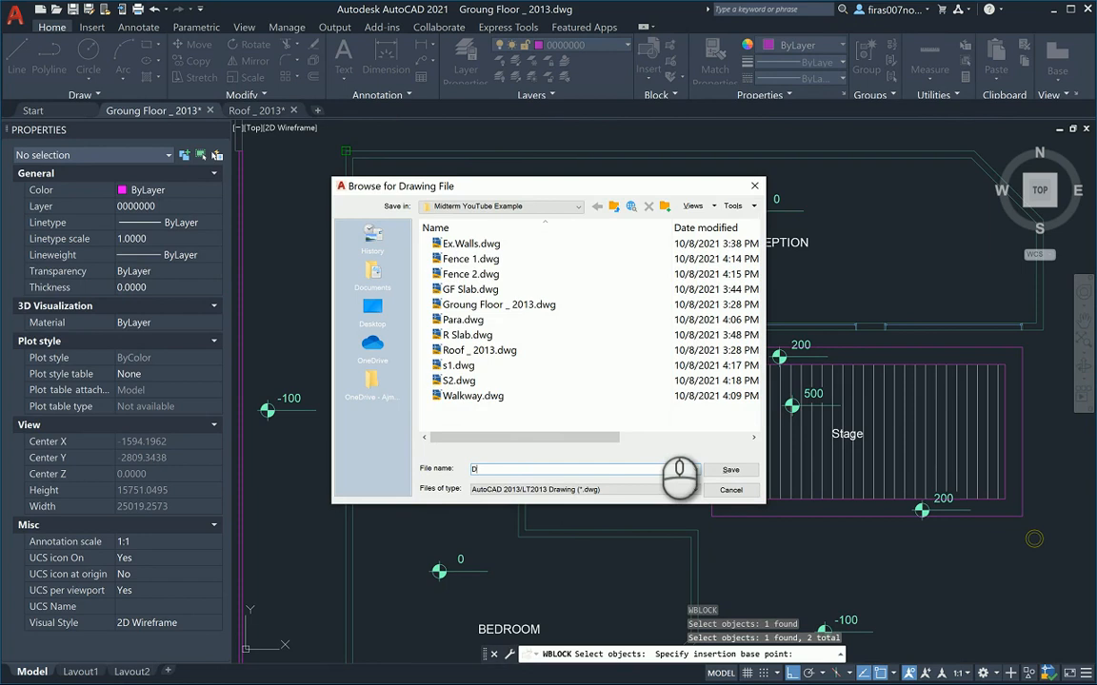
pyautogui.press('Return')
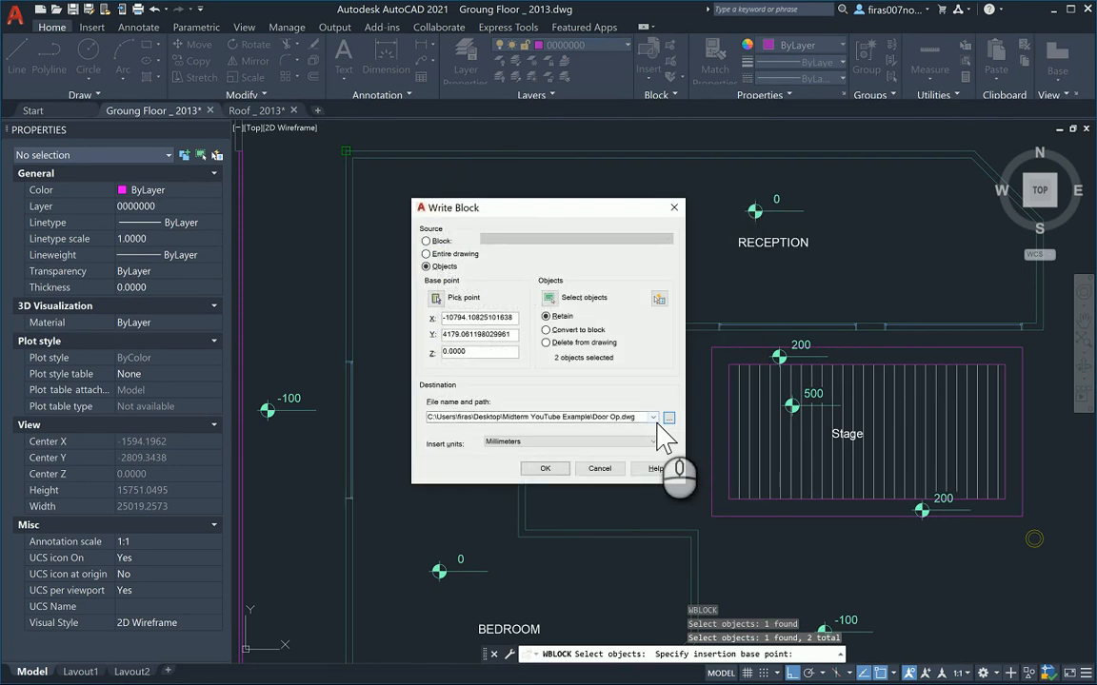
pyautogui.click(544, 468)
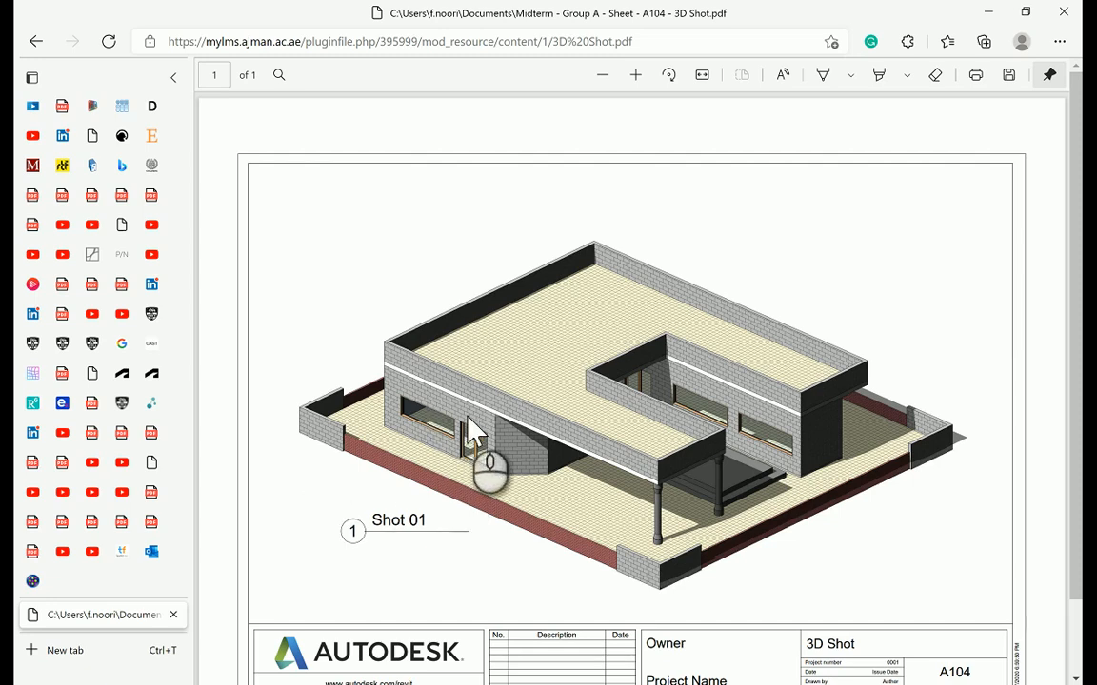
# Open the Elevations and Sections PDF from the course page in the browser and examine the door's height on the South elevation.
pyautogui.click(37, 41)
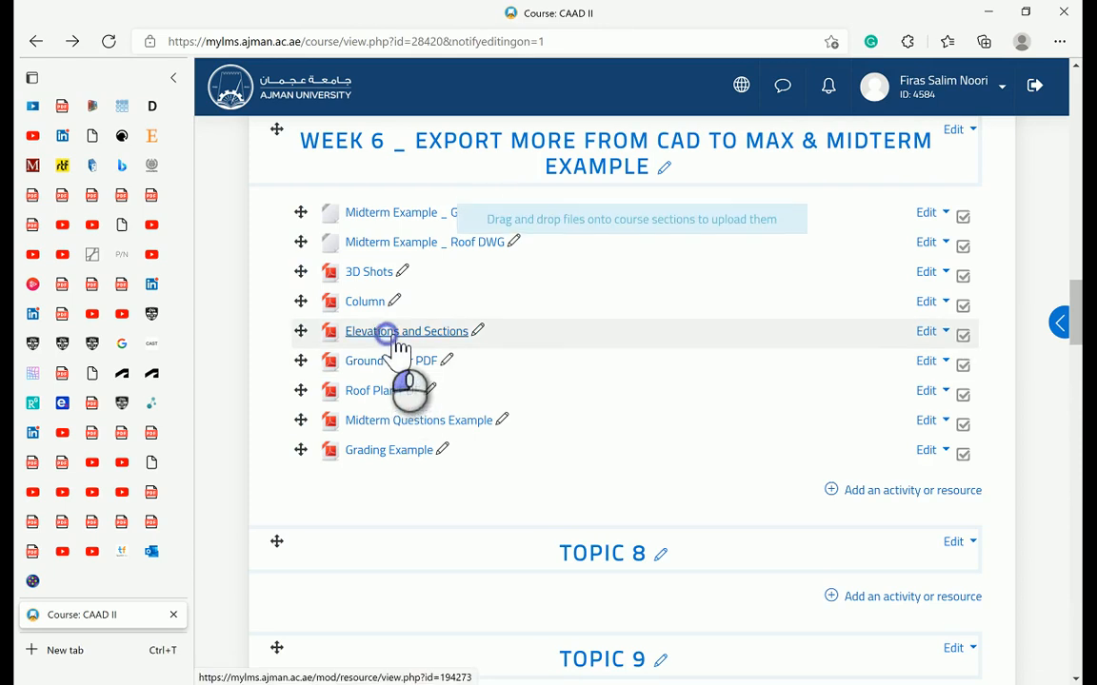
pyautogui.click(390, 335)
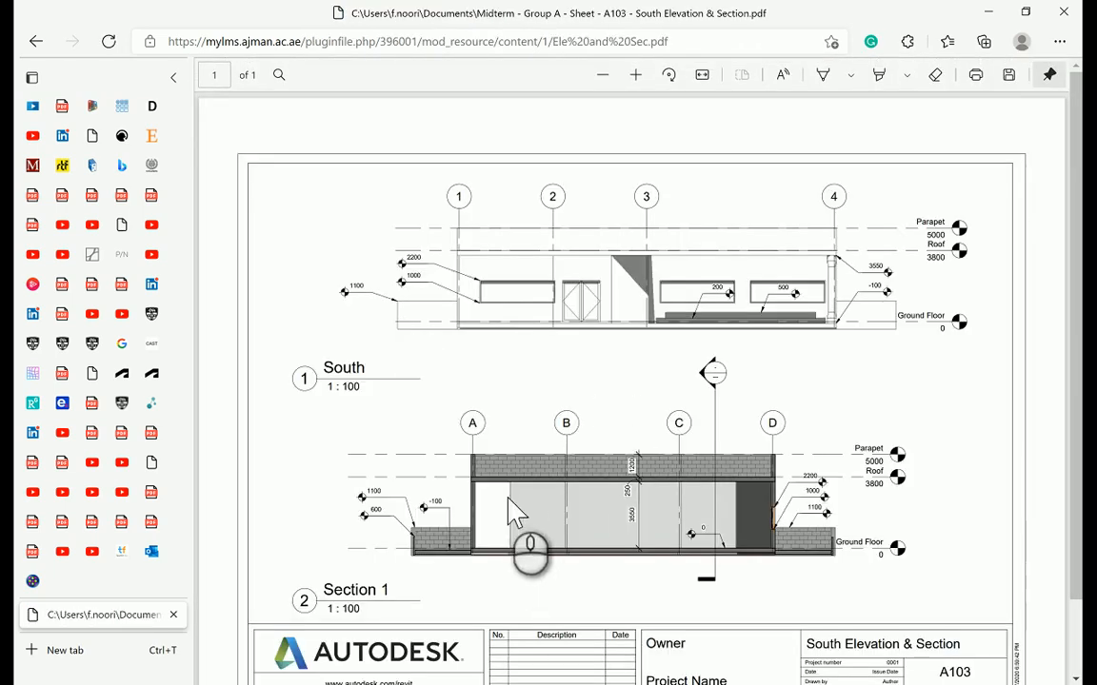
pyautogui.keyDown('ctrl'); pyautogui.scroll(2, 461, 298); pyautogui.keyUp('ctrl')
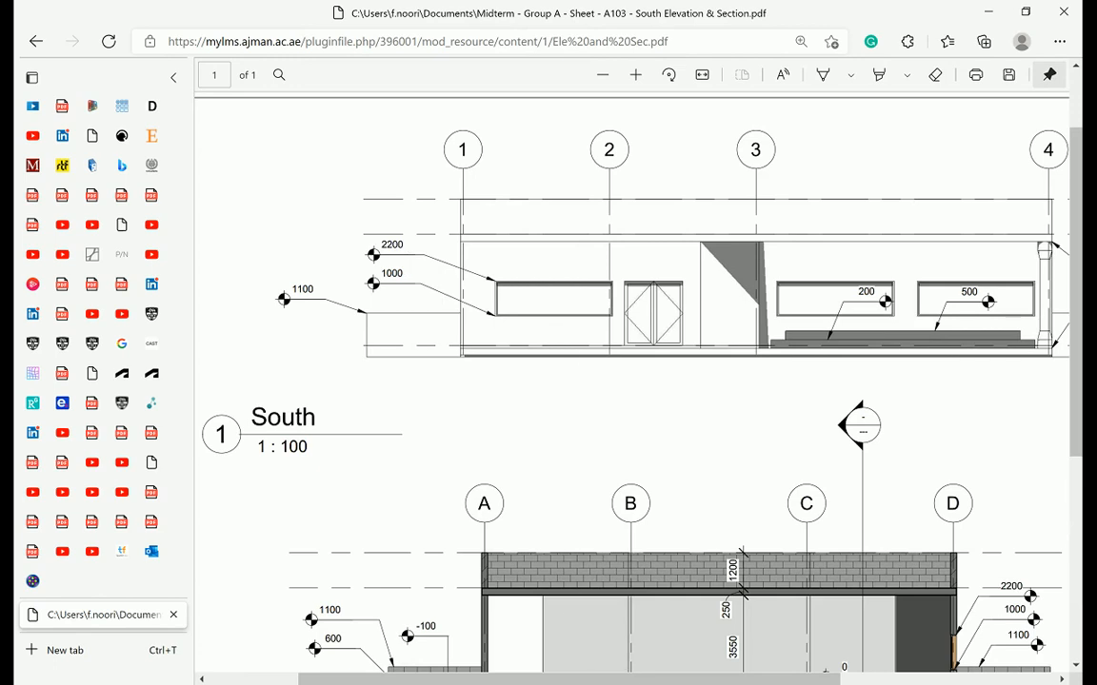
# Switch to 3ds Max and import Door Op.dwg with the default AutoCAD import options.
pyautogui.hotkey('alt', 'Tab')
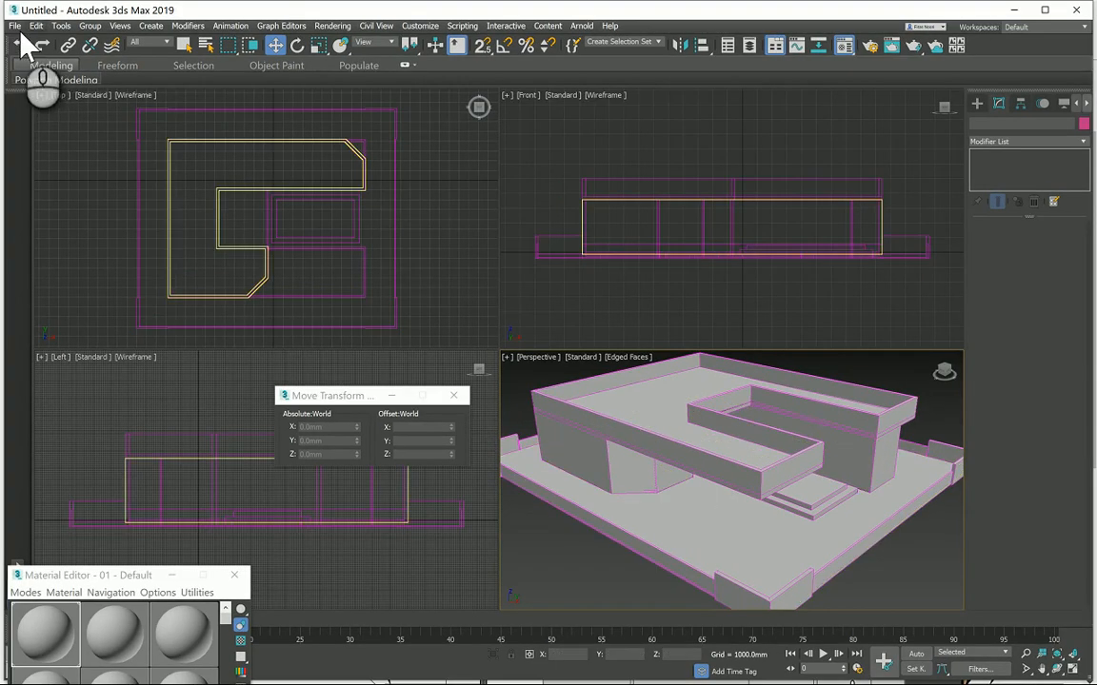
pyautogui.click(16, 26)
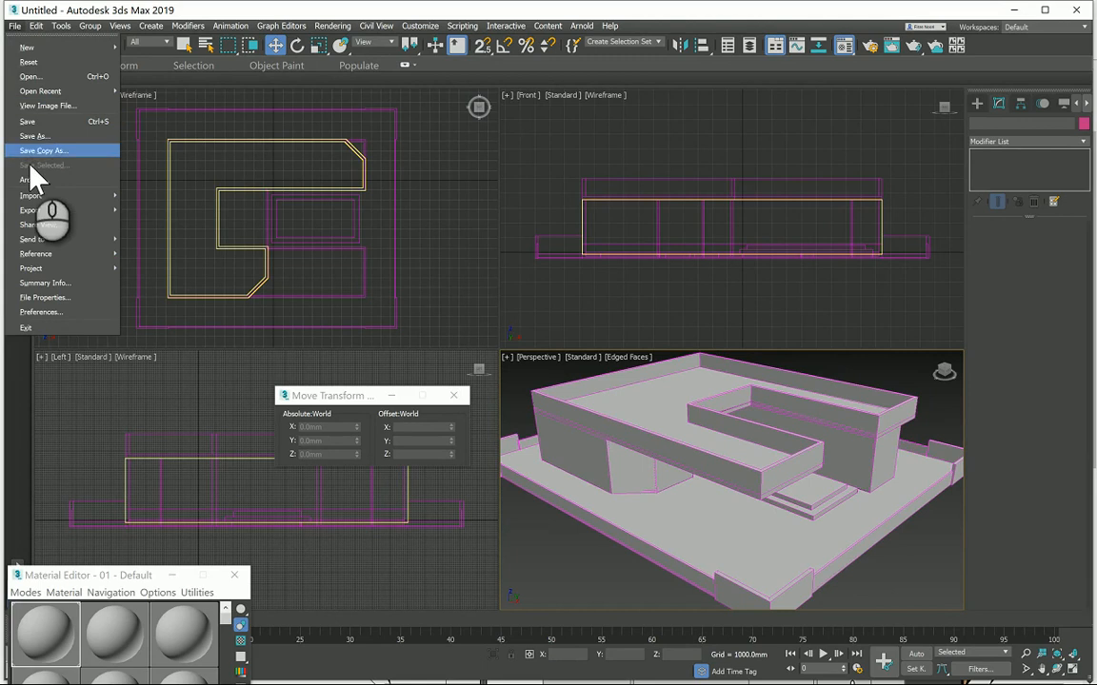
pyautogui.moveTo(38, 196)
pyautogui.click(151, 217)
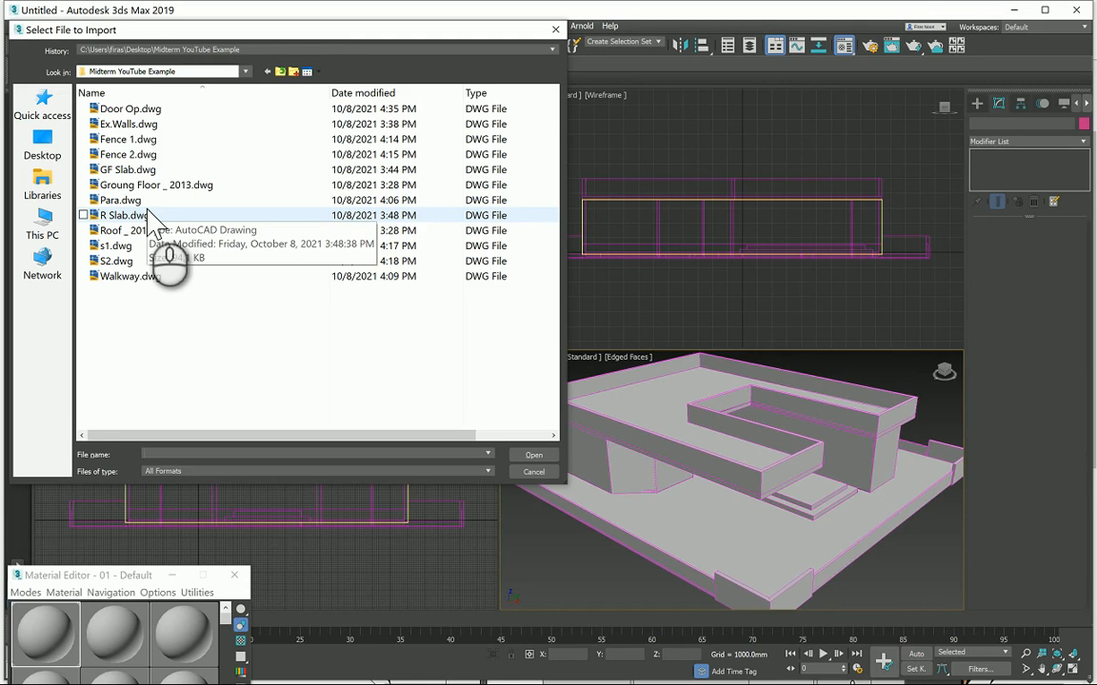
pyautogui.click(129, 108)
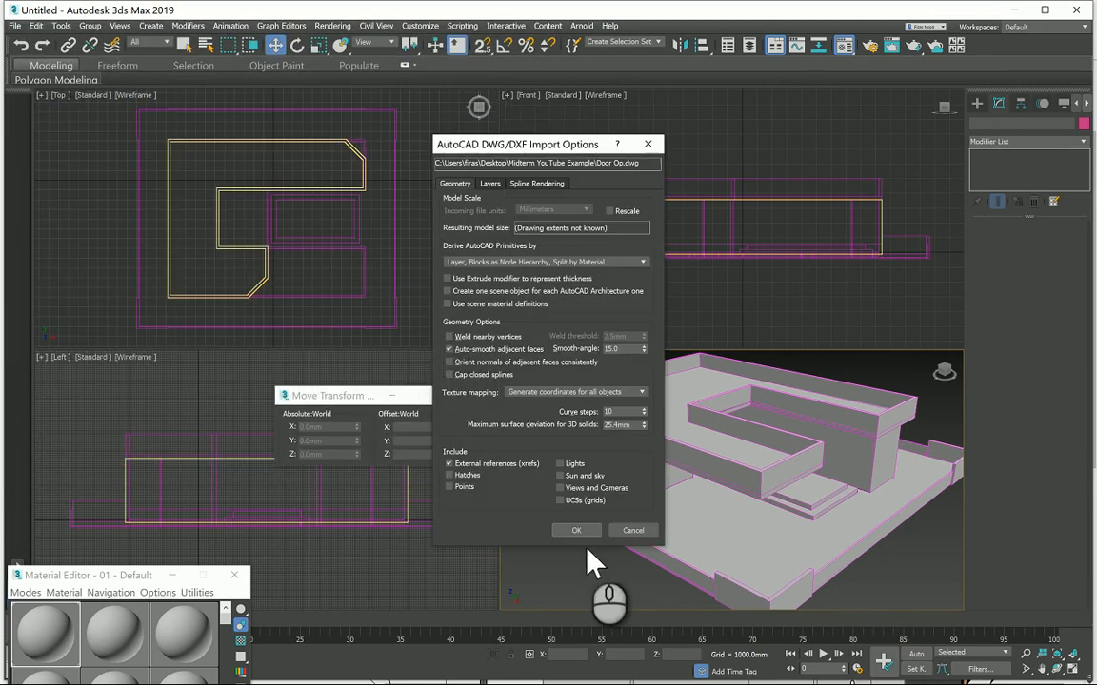
pyautogui.click(576, 530)
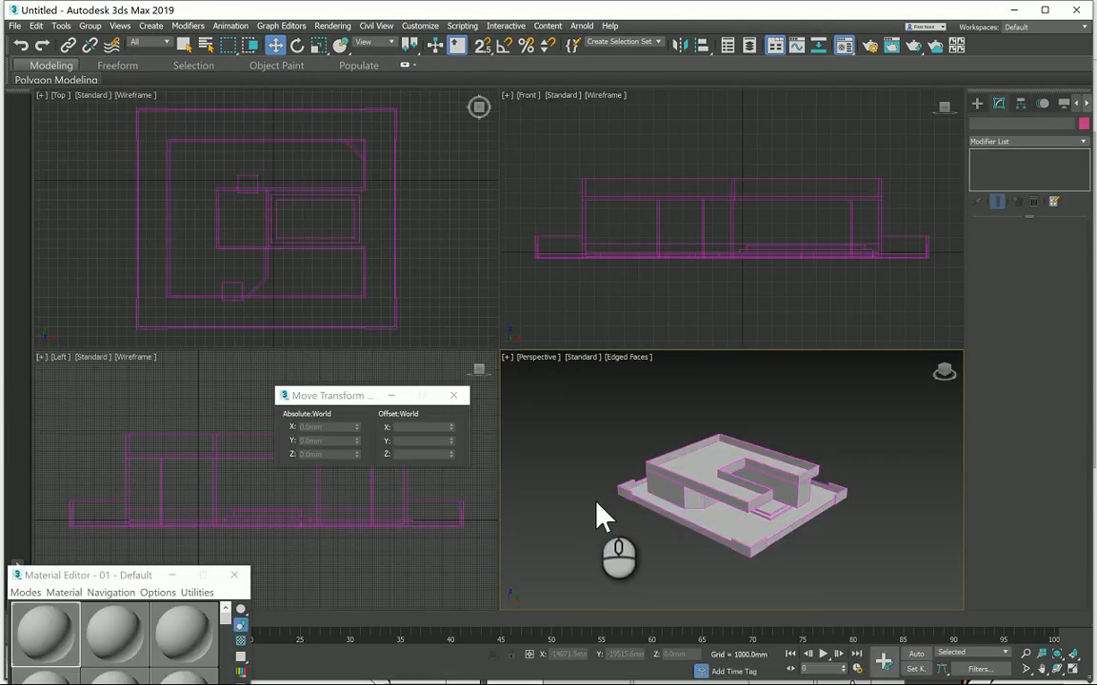
# Select the imported door opening outlines and apply an Extrude with an amount of 2200 mm.
pyautogui.scroll(10, 719, 502)
pyautogui.click(711, 509)
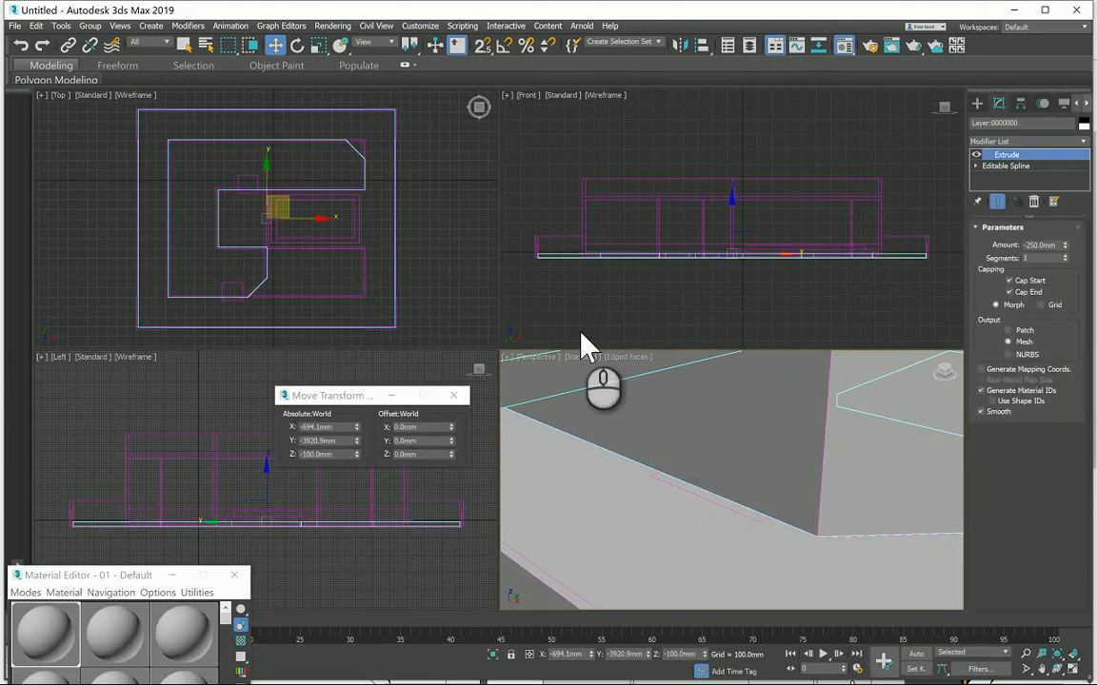
pyautogui.click(606, 333)
pyautogui.click(670, 496)
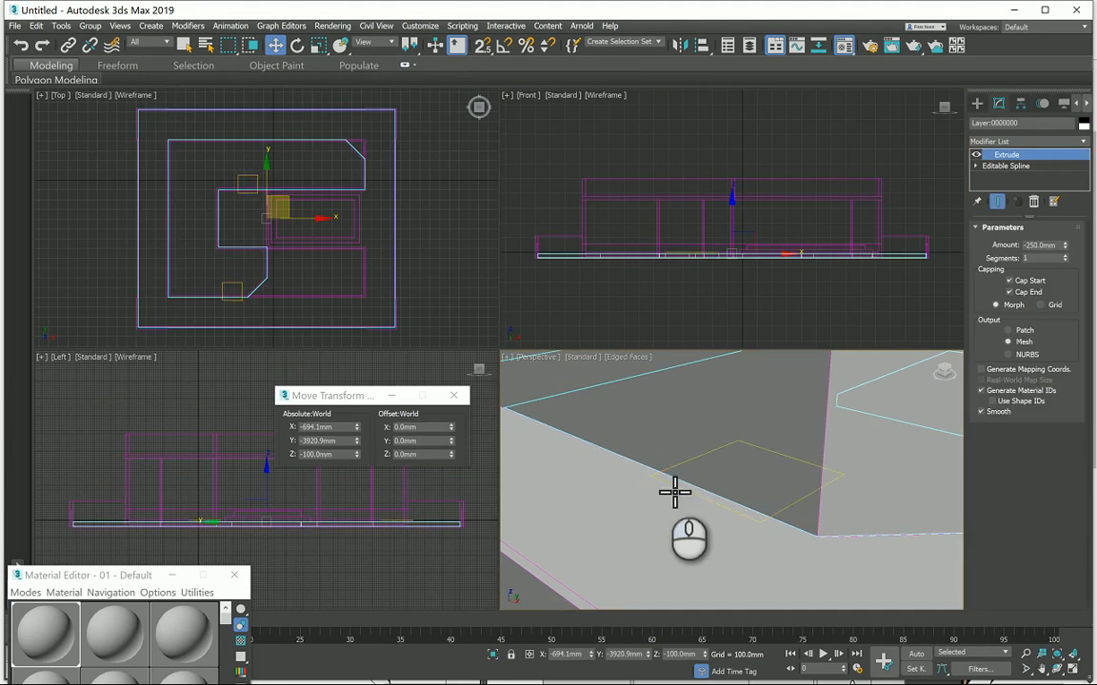
pyautogui.click(674, 491)
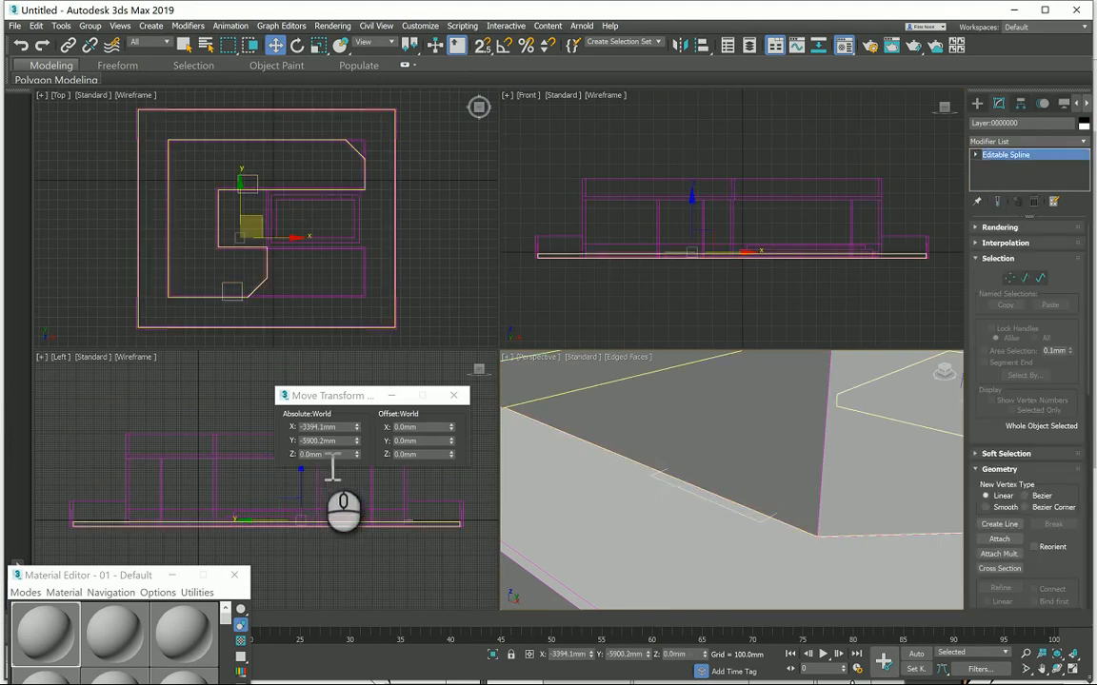
pyautogui.rightClick(1044, 157)
pyautogui.click(1033, 167)
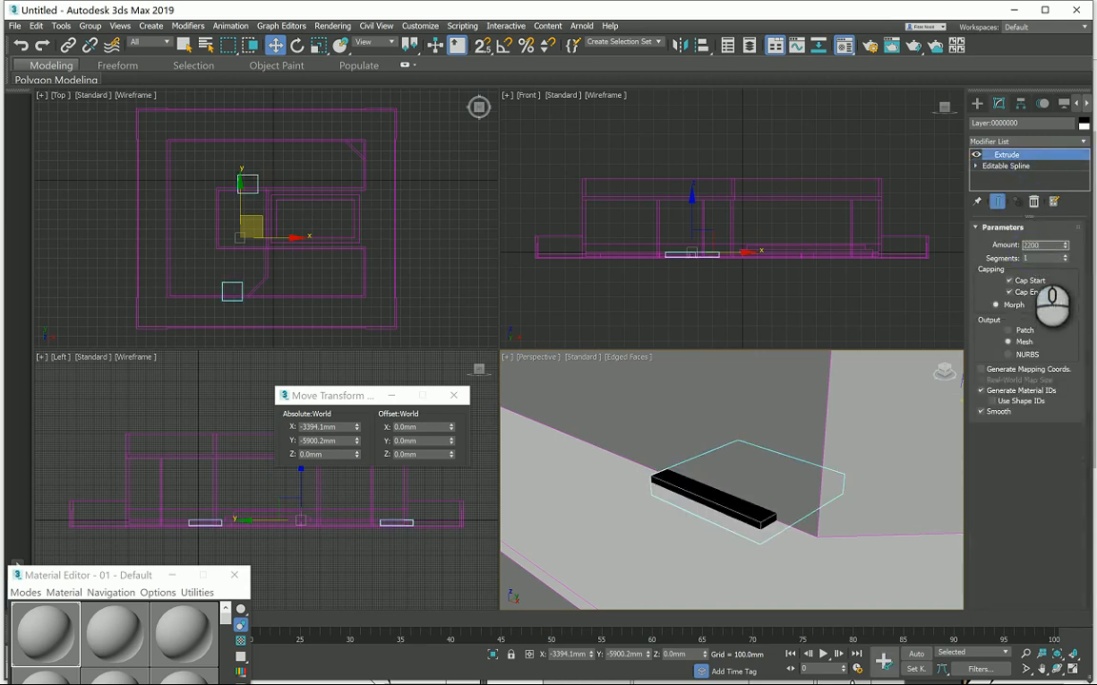
pyautogui.press('Return')
pyautogui.moveTo(790, 421); pyautogui.dragTo(766, 498, button='middle')
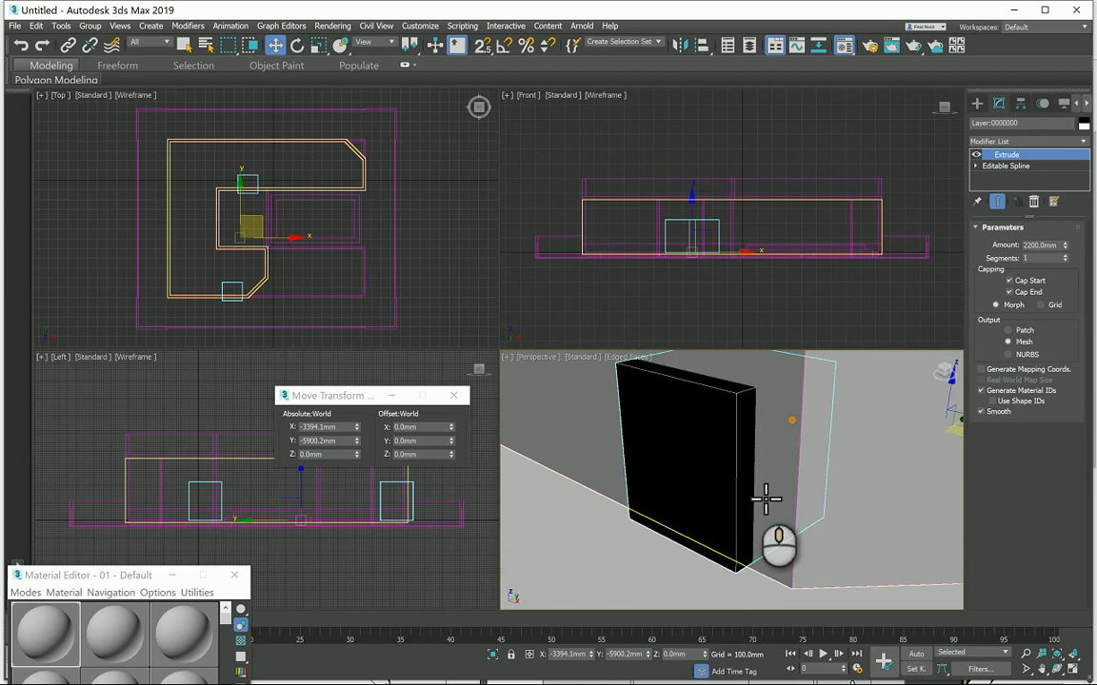
pyautogui.scroll(-2, 764, 498)
pyautogui.scroll(-3, 718, 471)
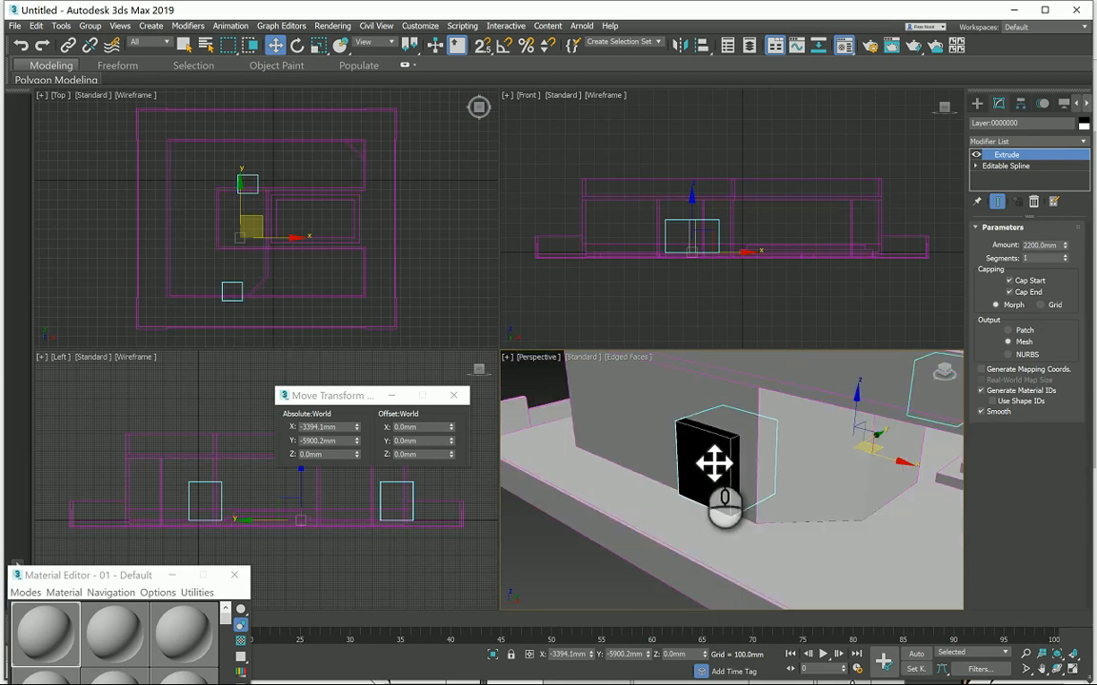
# Assign the 01 - Default material to the extruded door volumes.
pyautogui.click(630, 449)
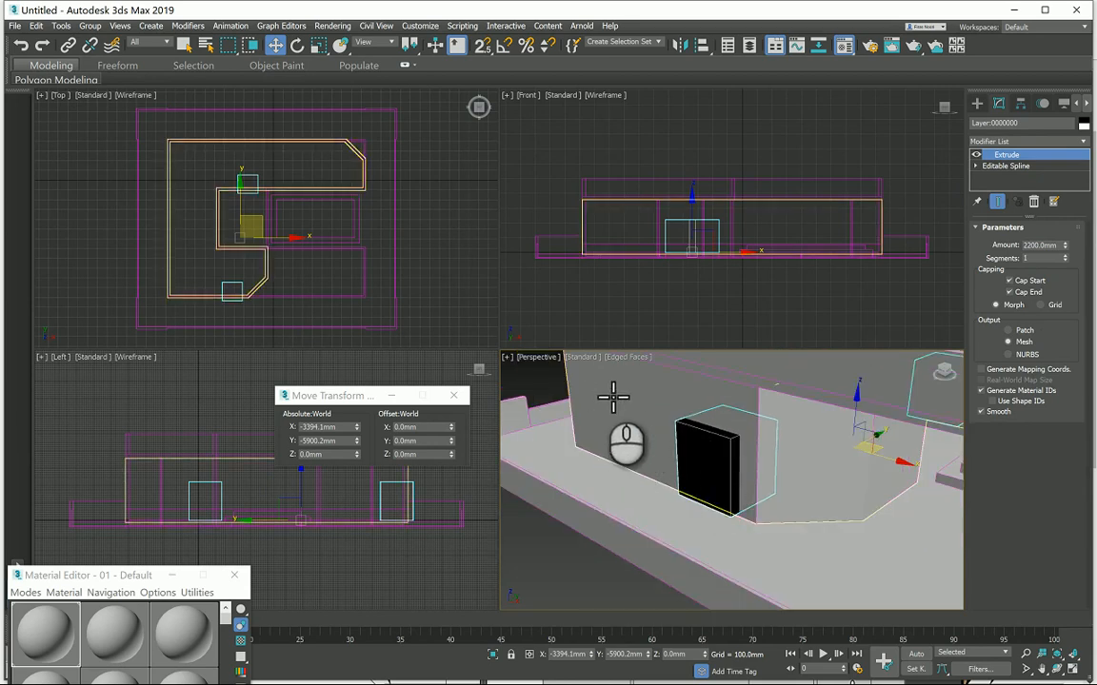
pyautogui.click(536, 379)
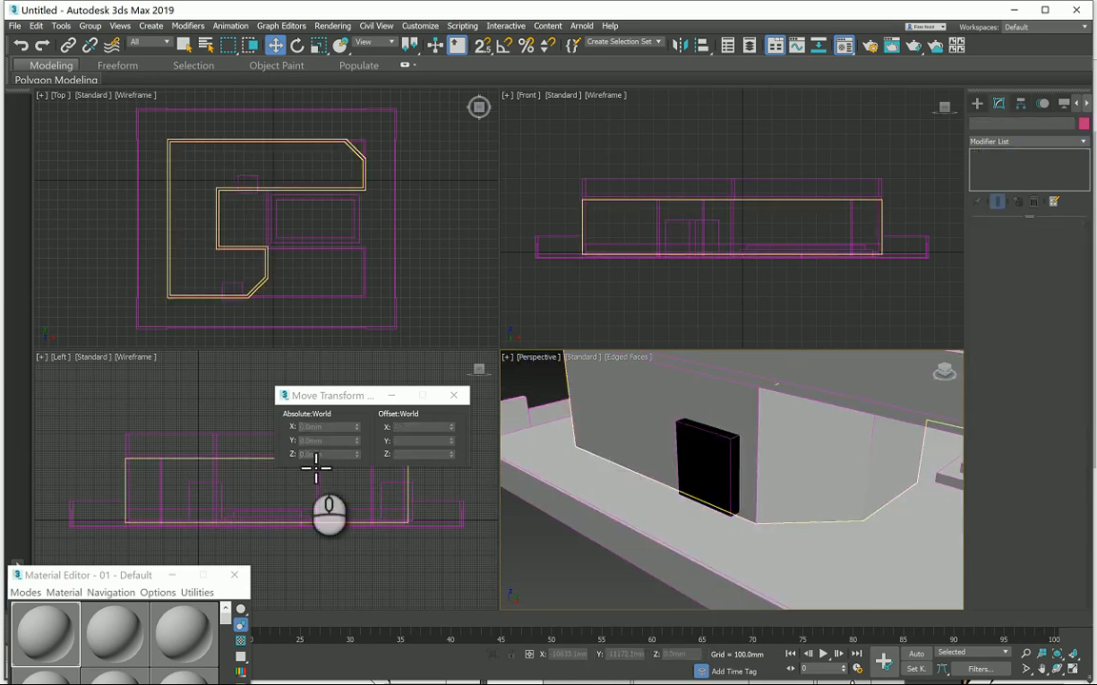
pyautogui.click(692, 440)
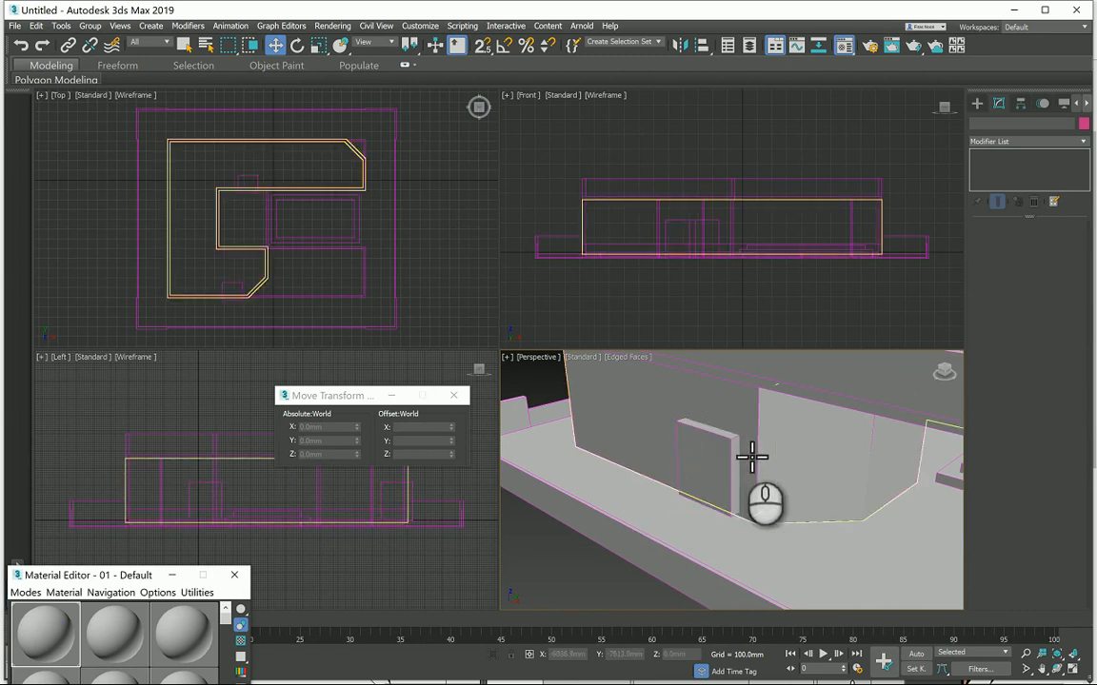
pyautogui.click(681, 482)
pyautogui.click(687, 451)
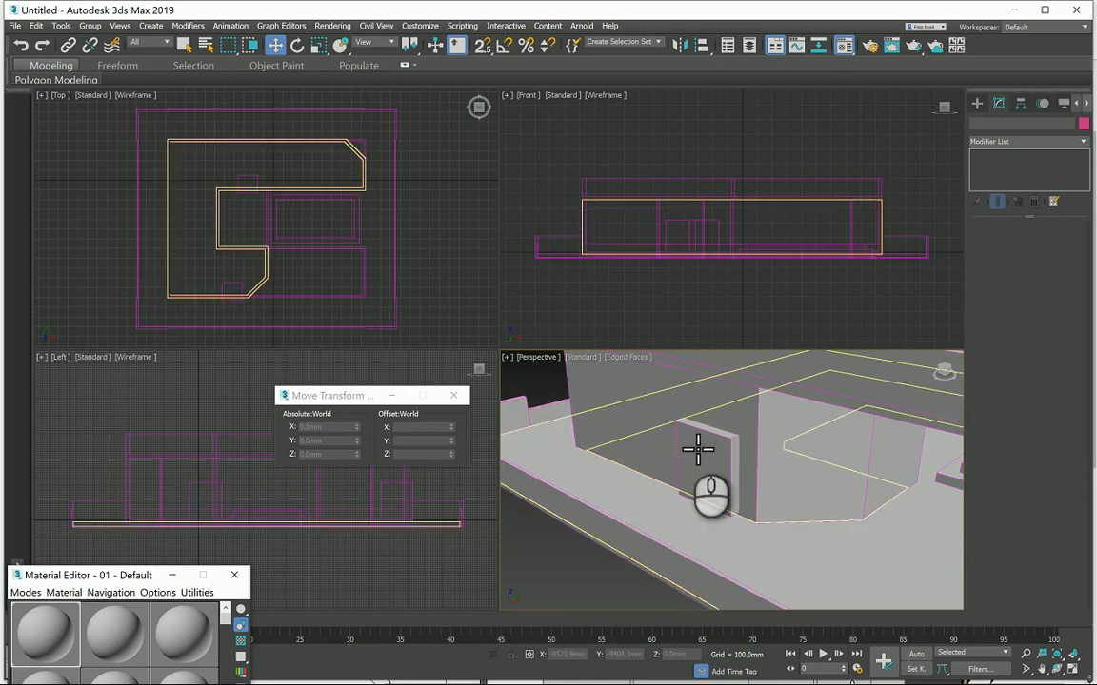
pyautogui.moveTo(637, 409); pyautogui.dragTo(617, 468, button='middle')
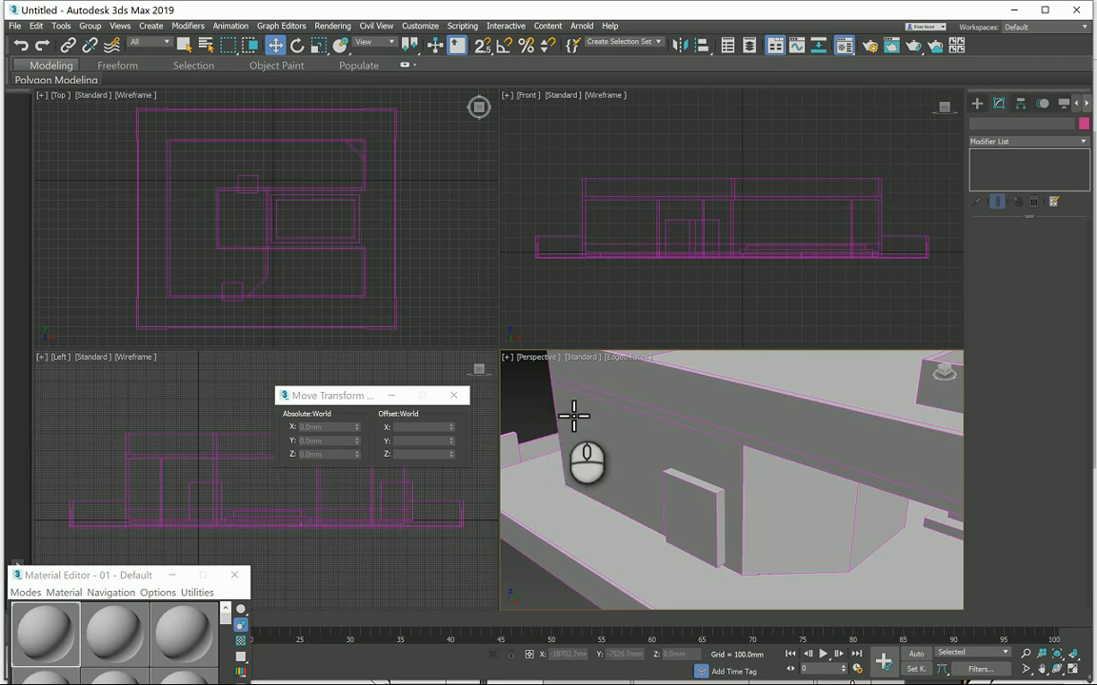
# Cut the door openings into the building walls by subtracting the extruded door volumes with a ProBoolean compound object.
pyautogui.click(572, 448)
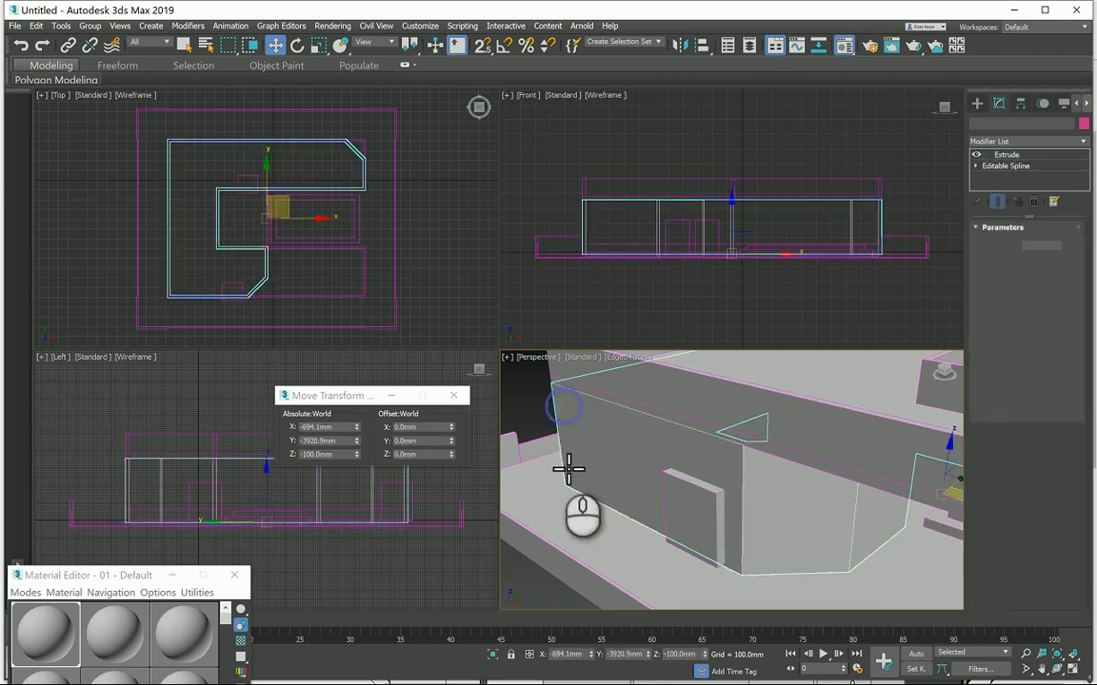
pyautogui.click(976, 104)
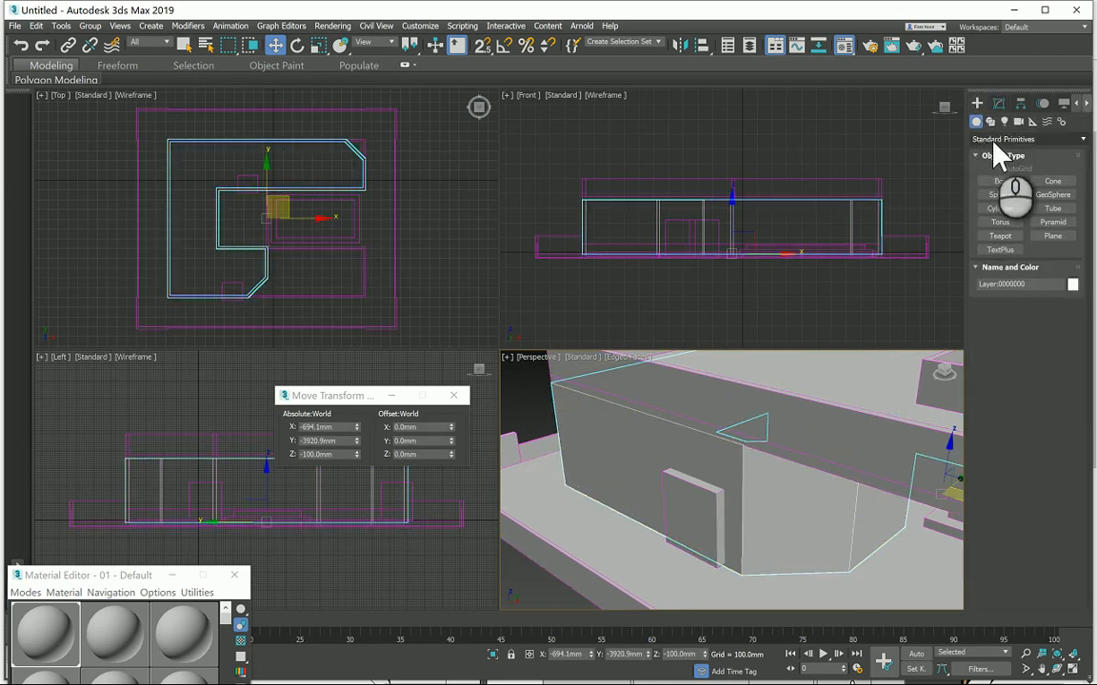
pyautogui.click(995, 140)
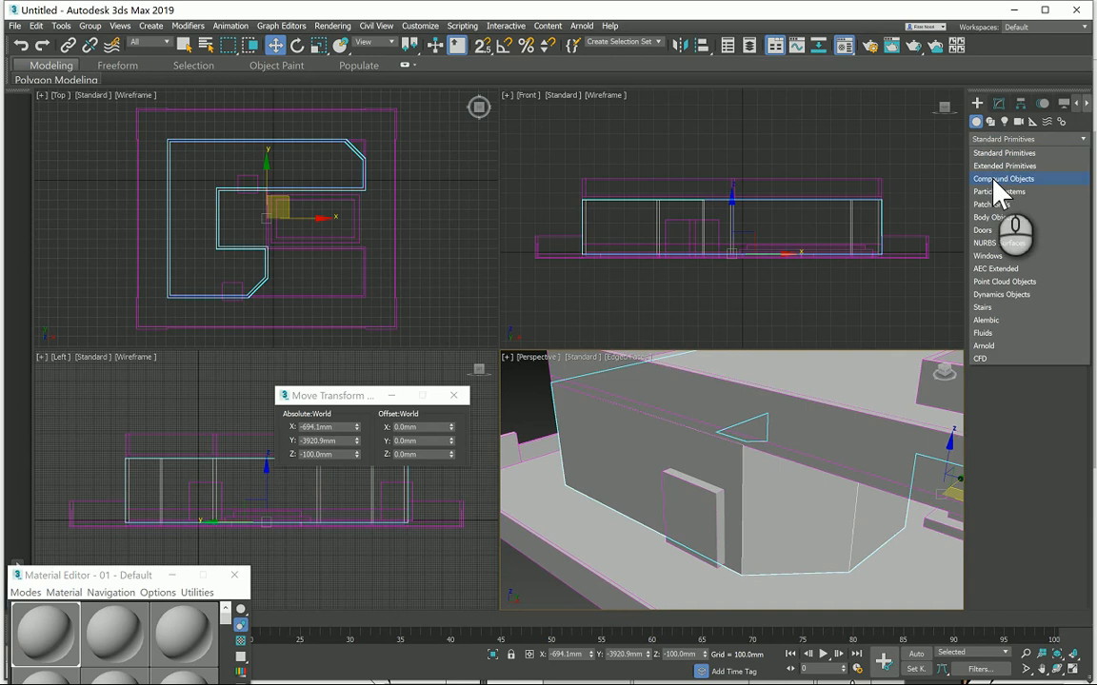
pyautogui.click(995, 181)
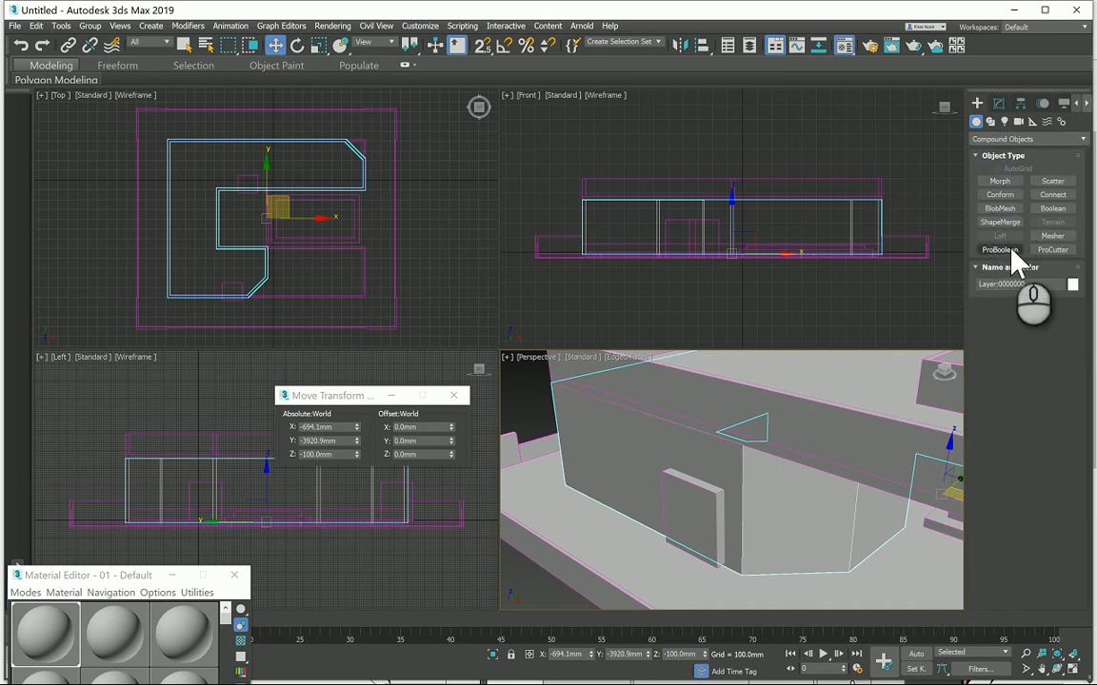
pyautogui.click(1000, 250)
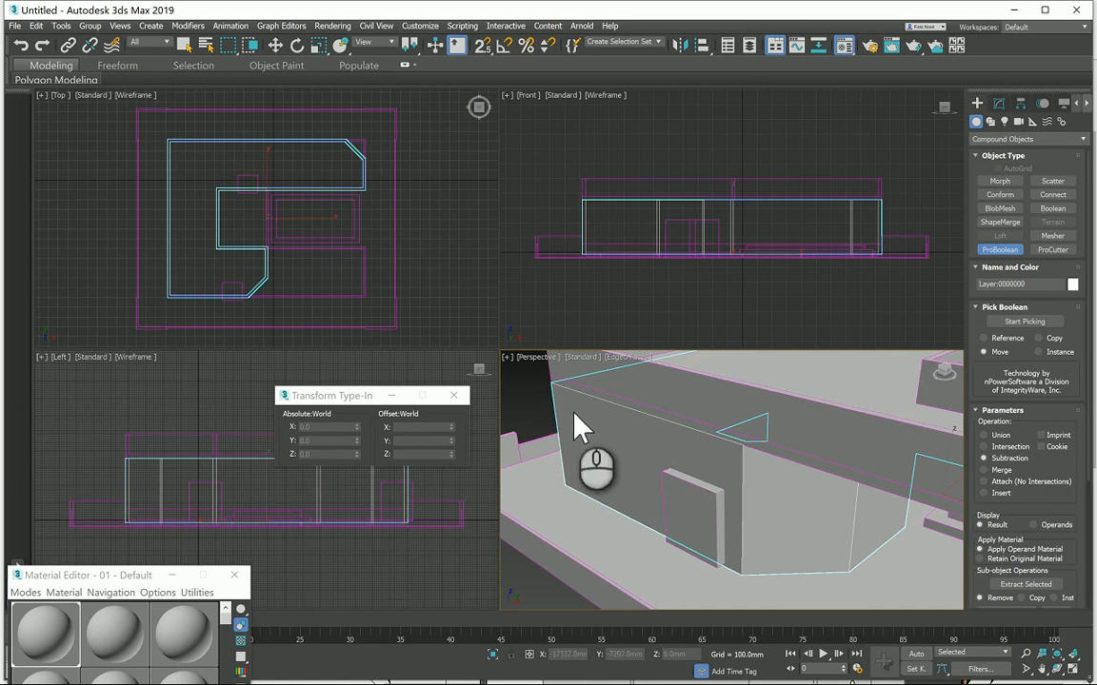
pyautogui.click(1024, 324)
pyautogui.click(700, 529)
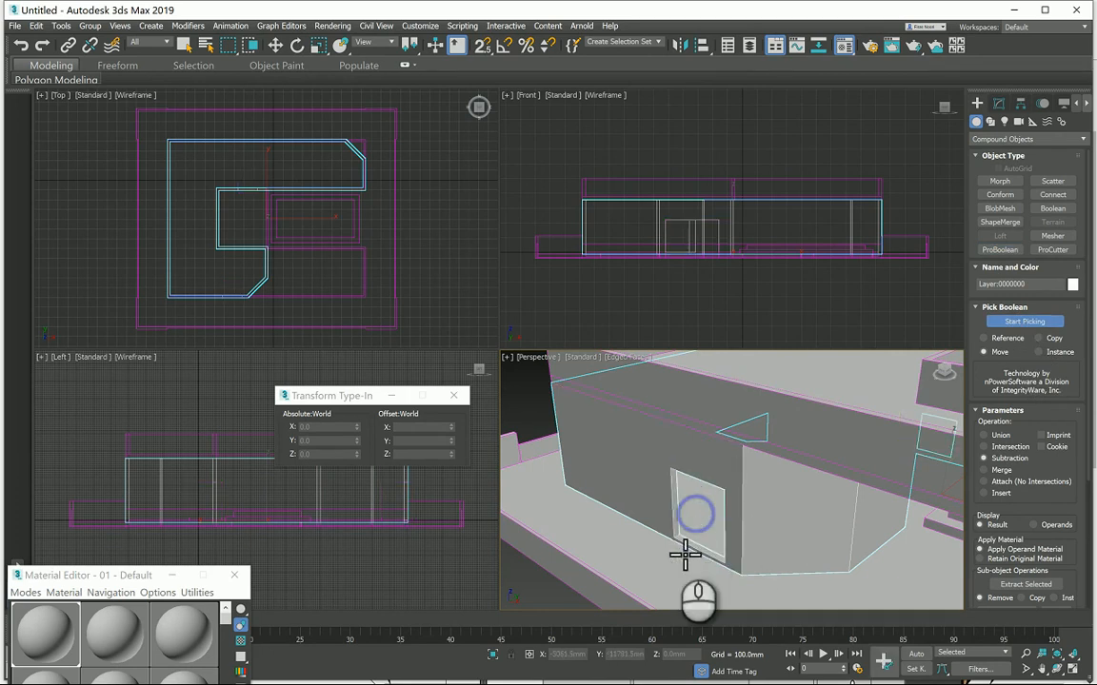
pyautogui.rightClick(520, 407)
pyautogui.click(523, 401)
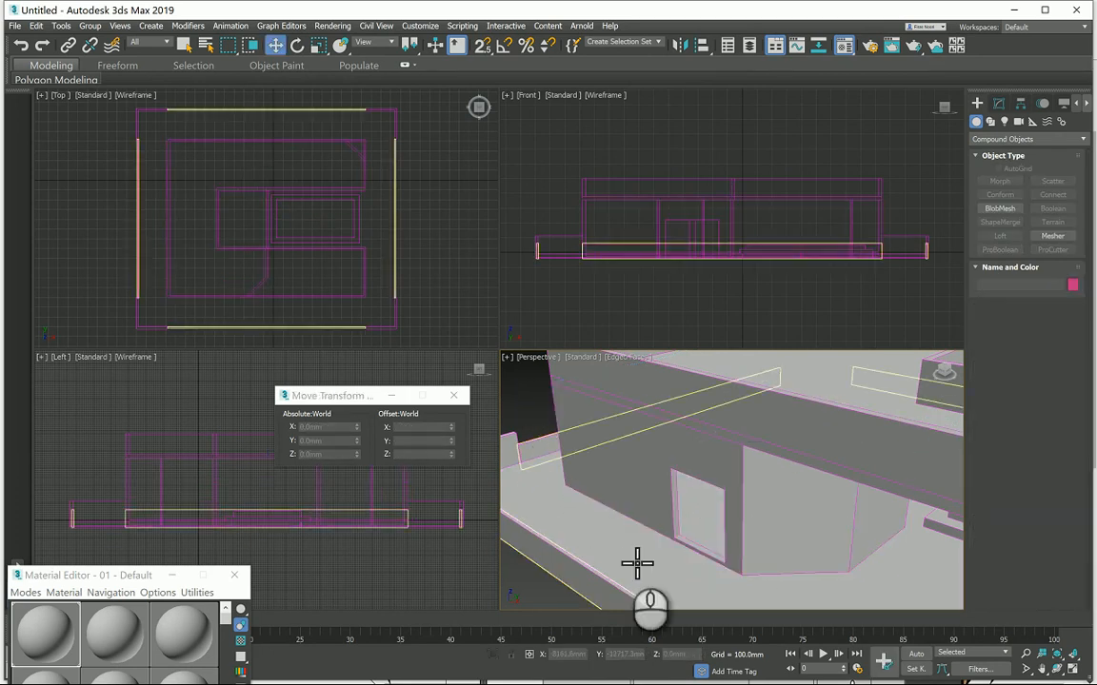
# Examine the door openings cut through the walls, beside the stage and at the angled corner.
pyautogui.scroll(3, 729, 602)
pyautogui.moveTo(815, 463); pyautogui.dragTo(557, 543, button='middle')
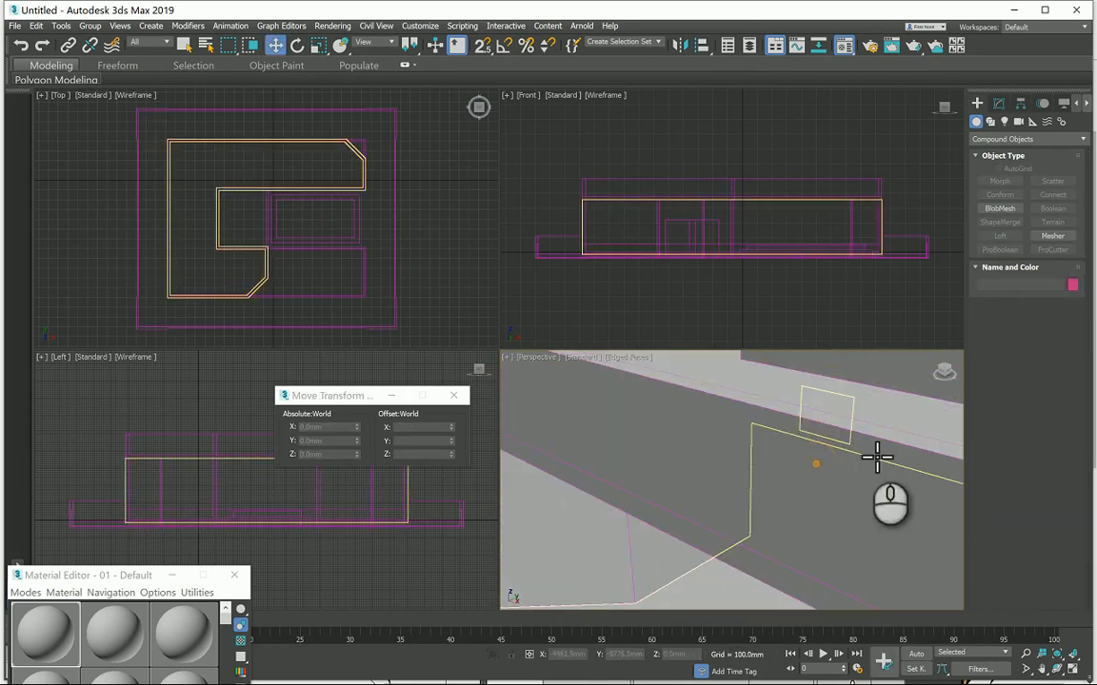
pyautogui.moveTo(896, 451); pyautogui.dragTo(720, 514, button='middle')
pyautogui.click(734, 416)
pyautogui.scroll(-3, 736, 409)
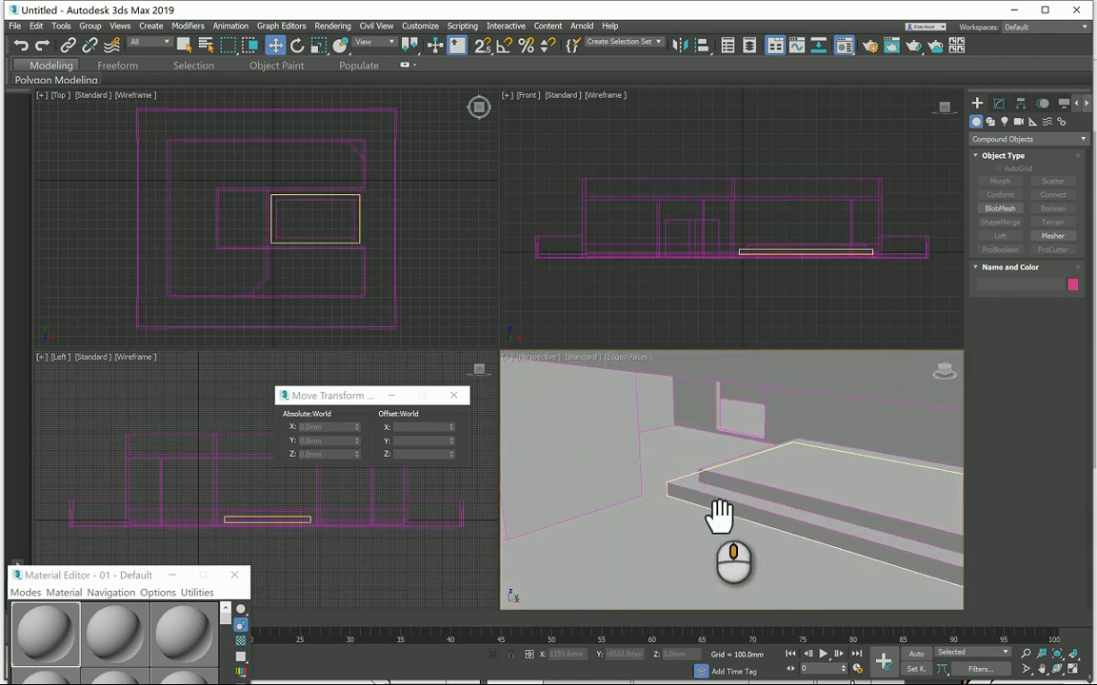
pyautogui.click(765, 434)
pyautogui.scroll(-3, 761, 435)
pyautogui.moveTo(675, 446); pyautogui.dragTo(730, 452, button='middle')
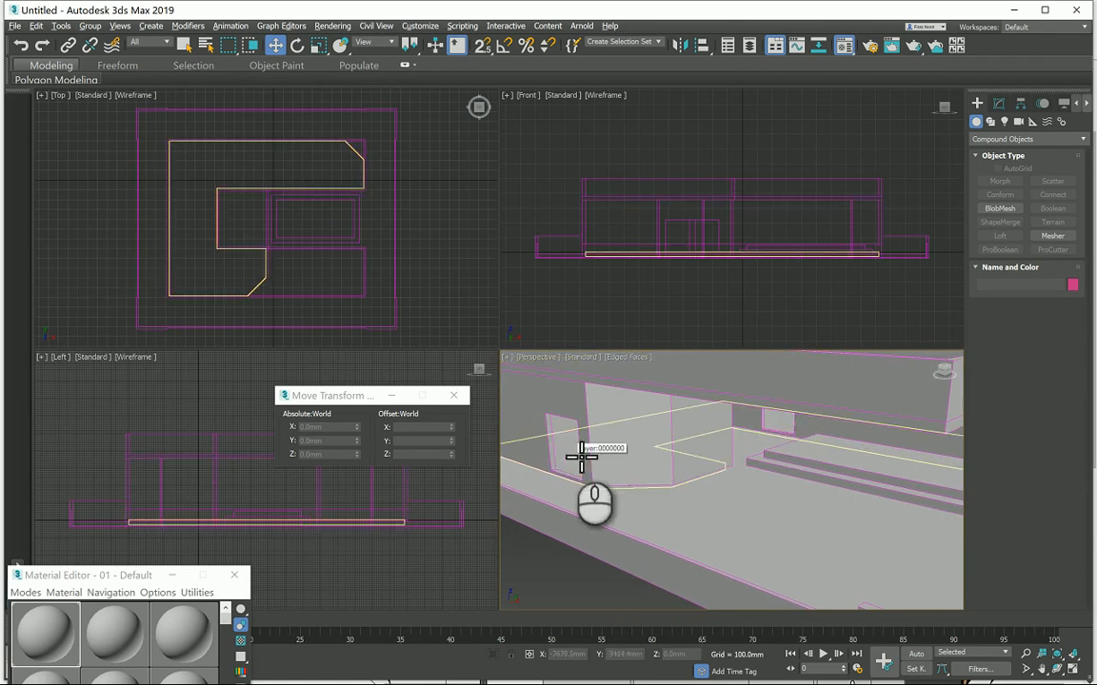
# Switch to the AutoCAD ground floor plan and delete the large rectangle around the double door near the reception.
pyautogui.hotkey('alt', 'Tab')
pyautogui.hotkey('alt', 'Tab')
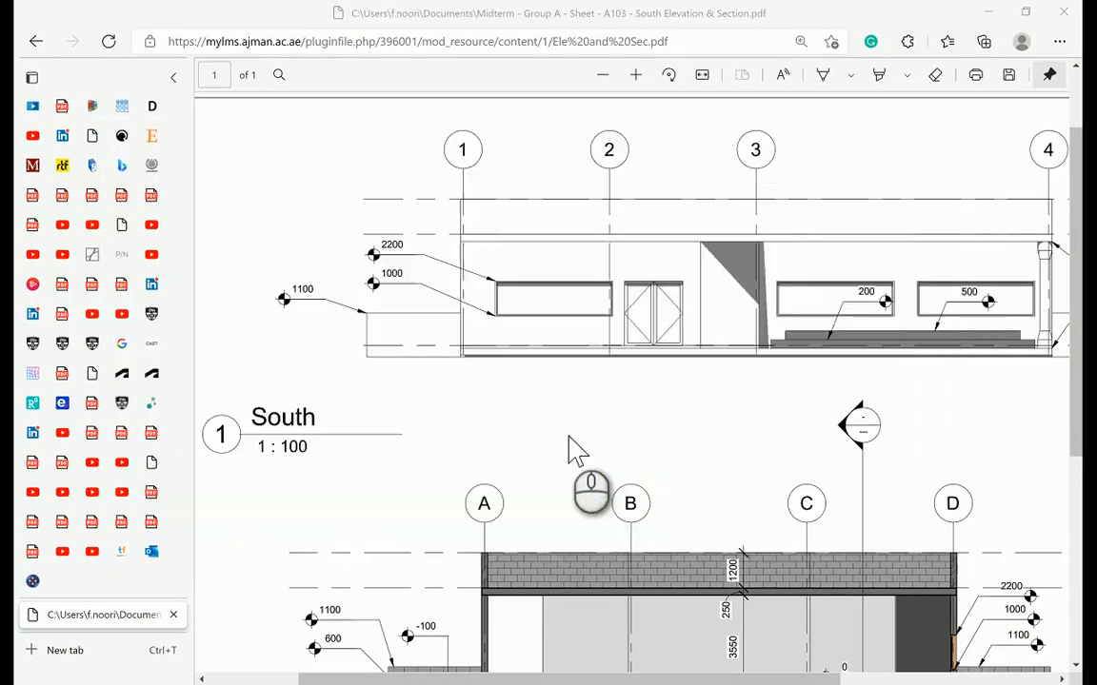
pyautogui.hotkey('alt', 'Tab')
pyautogui.scroll(4, 642, 343)
pyautogui.click(630, 255)
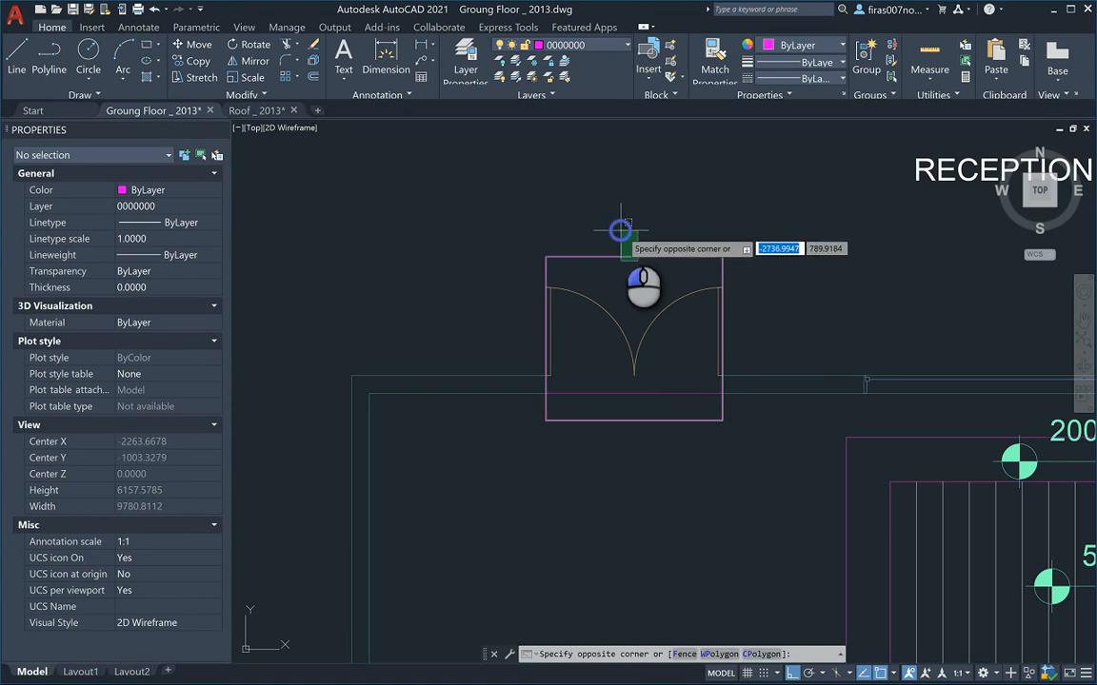
pyautogui.click(620, 230)
pyautogui.press('Delete')
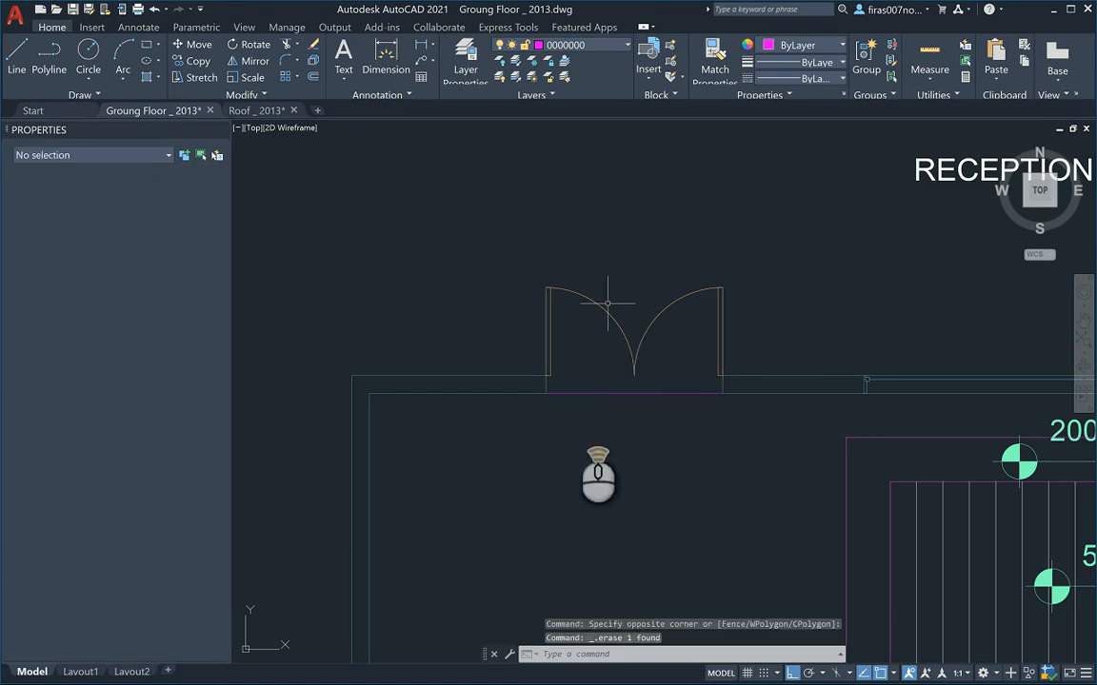
# Draw a rectangle across the full width of the reception door opening, spanning half the wall thickness from the inner wall face.
pyautogui.scroll(3, 555, 474)
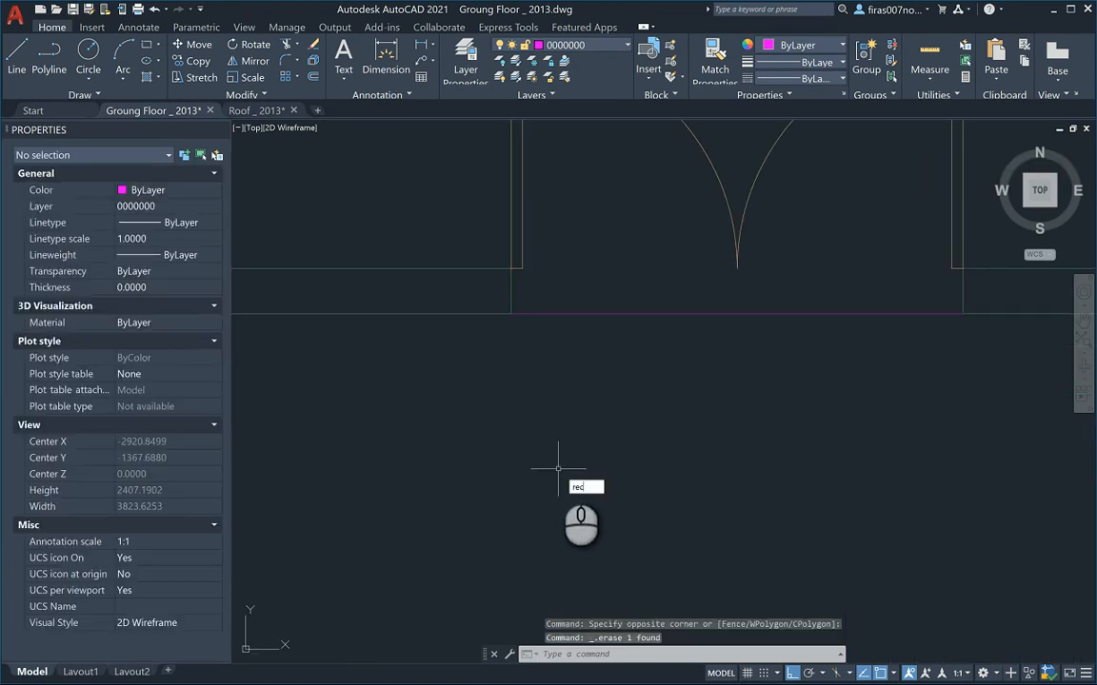
pyautogui.write('REC')
pyautogui.press('Return')
pyautogui.click(511, 270)
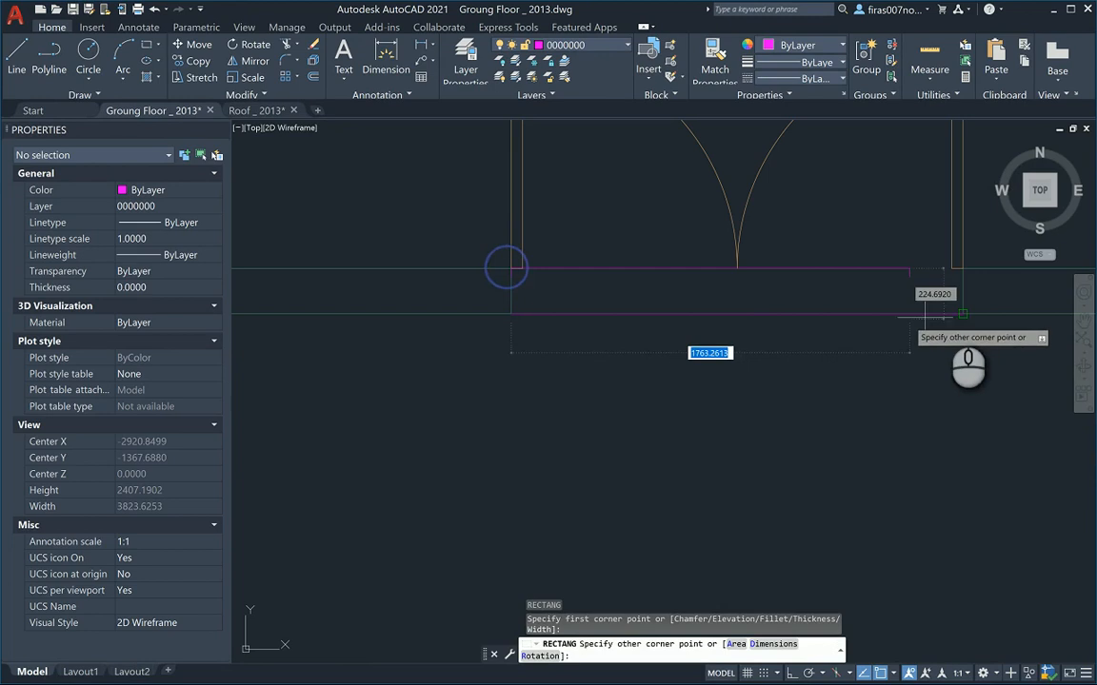
pyautogui.click(962, 283)
pyautogui.scroll(-6, 643, 293)
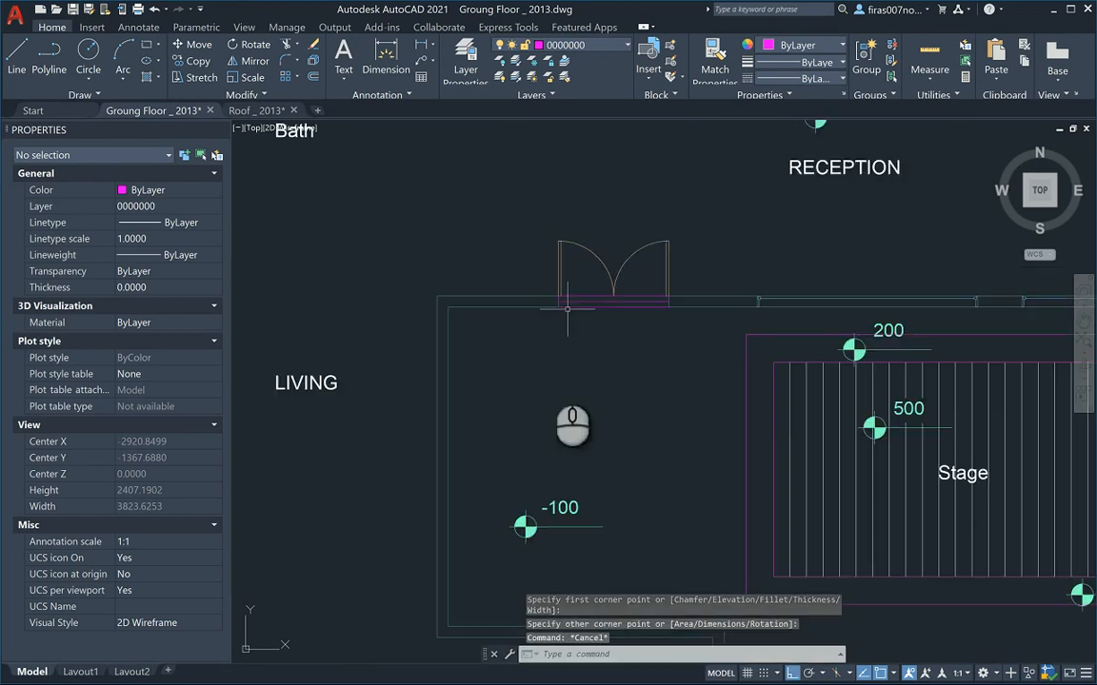
pyautogui.scroll(6, 597, 302)
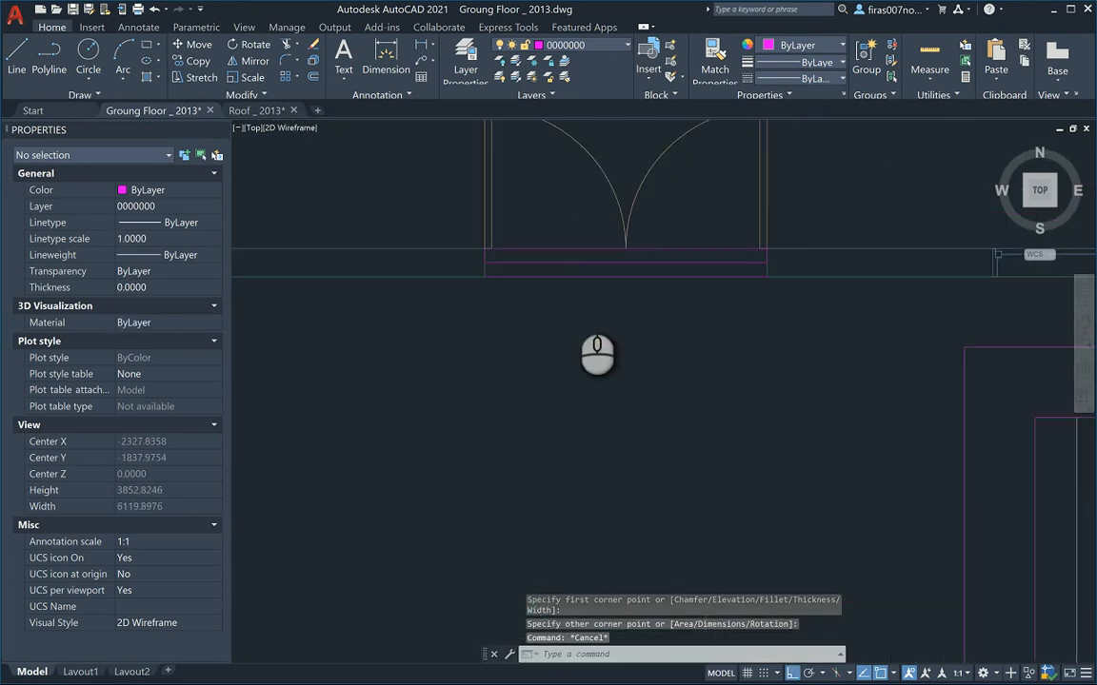
# Copy the thin door rectangle from its upper-left corner to the matching corner of the bedroom door opening.
pyautogui.write('co')
pyautogui.press('Return')
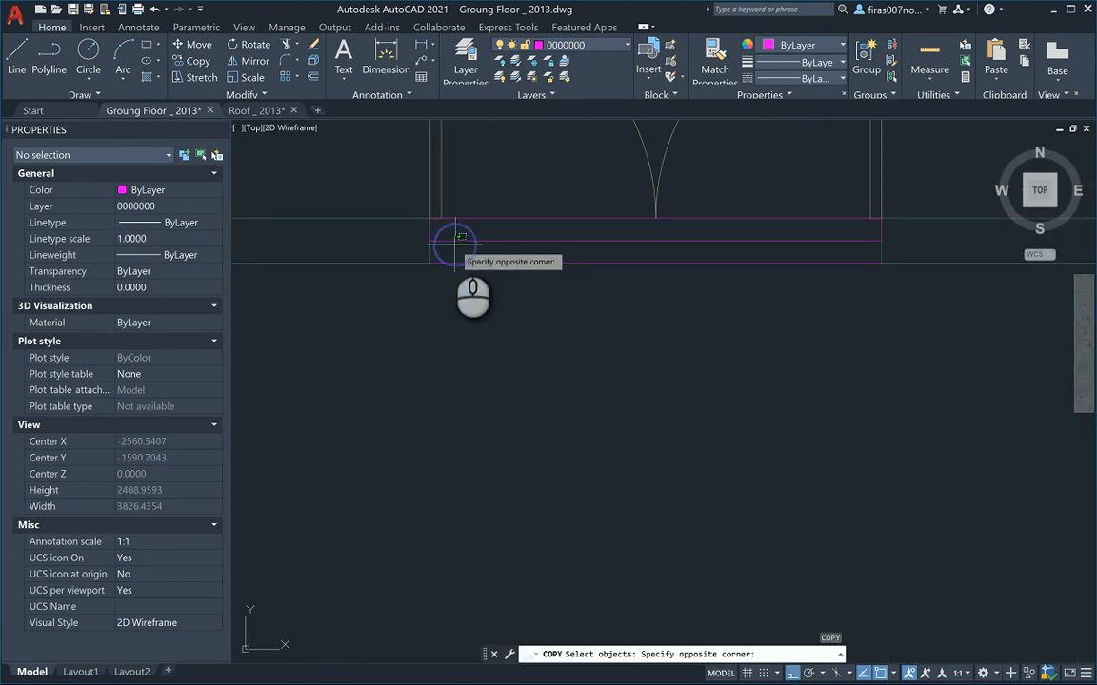
pyautogui.click(455, 237)
pyautogui.press('Return')
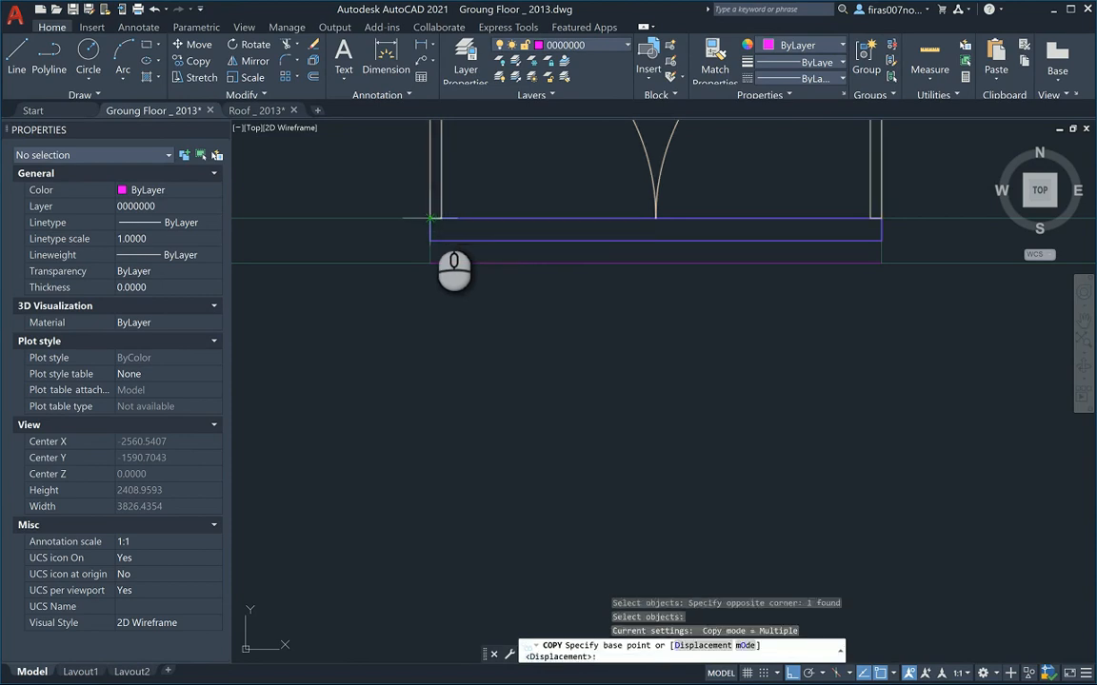
pyautogui.scroll(-2, 433, 224)
pyautogui.click(424, 231)
pyautogui.scroll(-3, 419, 246)
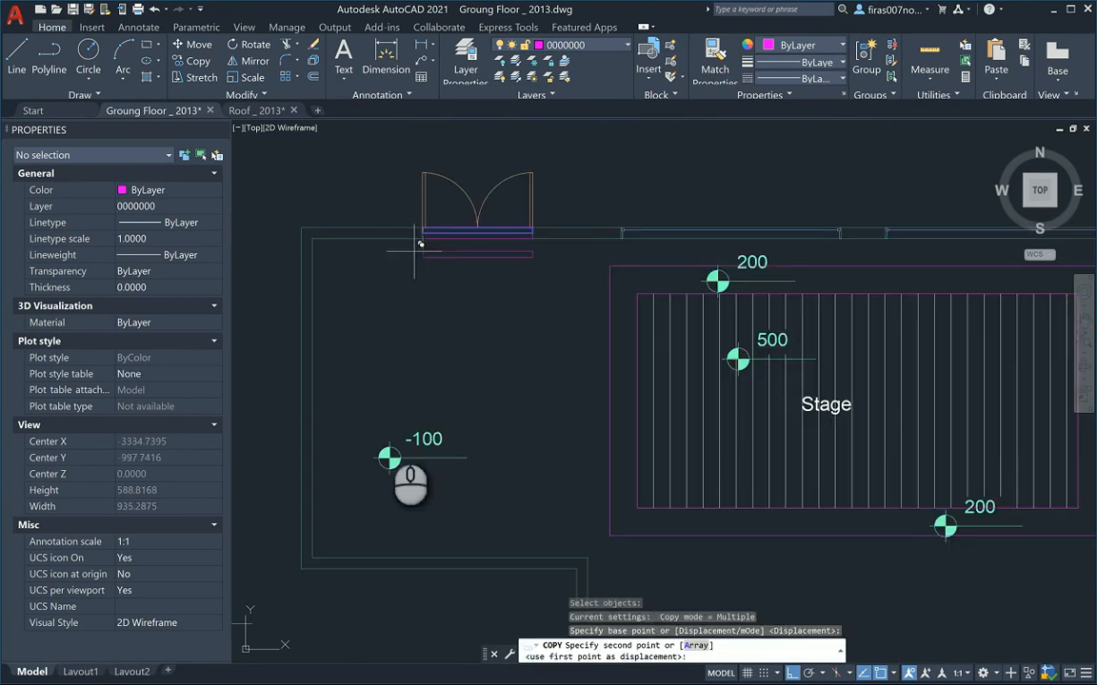
pyautogui.moveTo(387, 428); pyautogui.dragTo(497, 163, button='middle')
pyautogui.scroll(5, 448, 588)
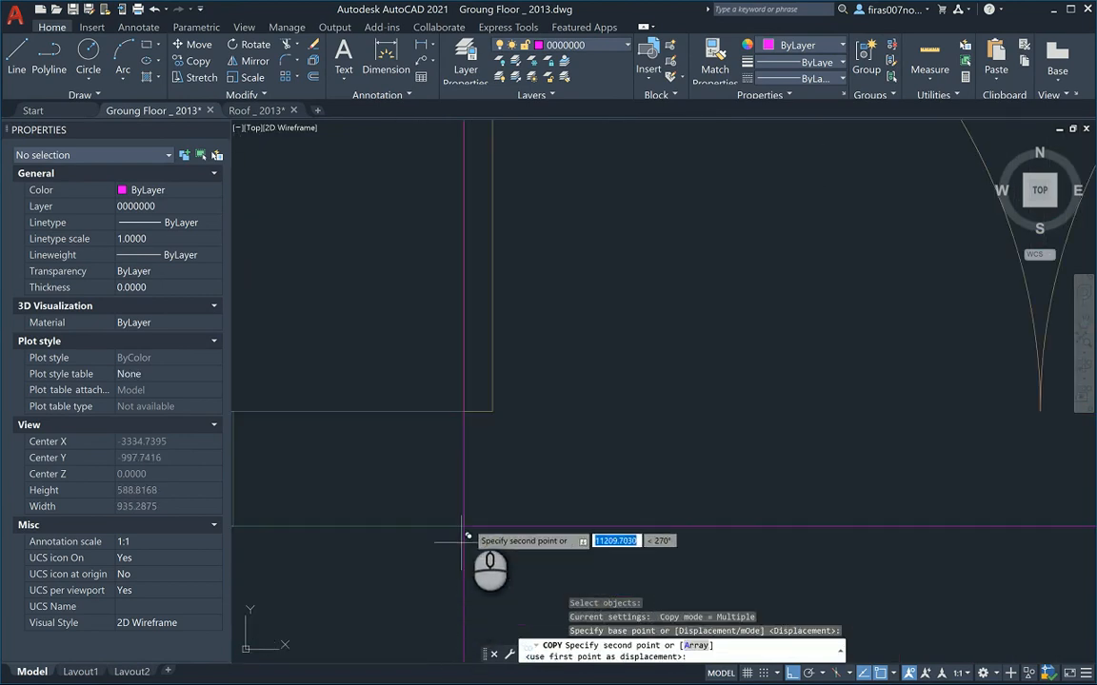
pyautogui.click(463, 410)
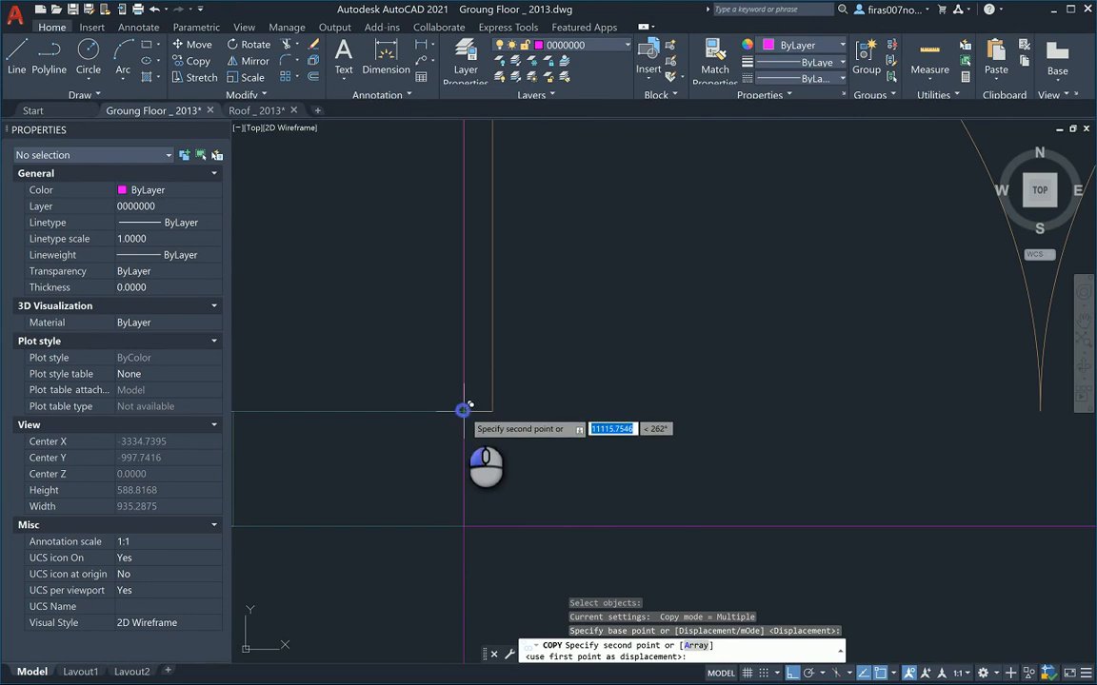
pyautogui.scroll(-15, 462, 405)
pyautogui.press('Escape')
# End the copy and delete the large rectangle around the bedroom double door.
pyautogui.scroll(3, 487, 319)
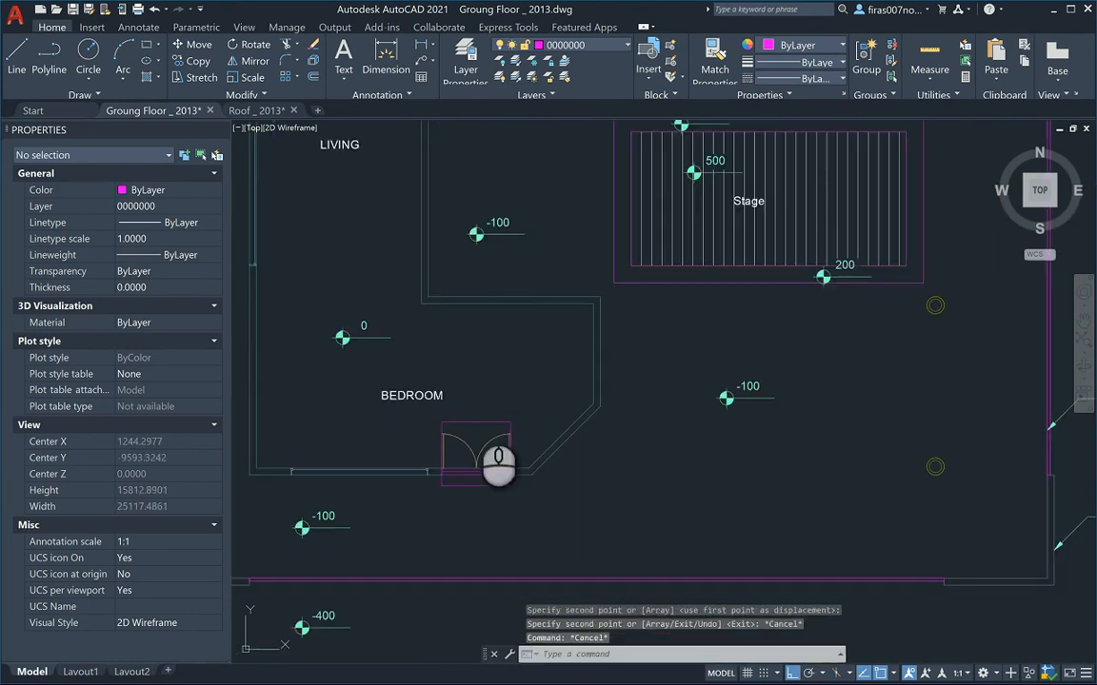
pyautogui.press('Escape')
pyautogui.click(480, 422)
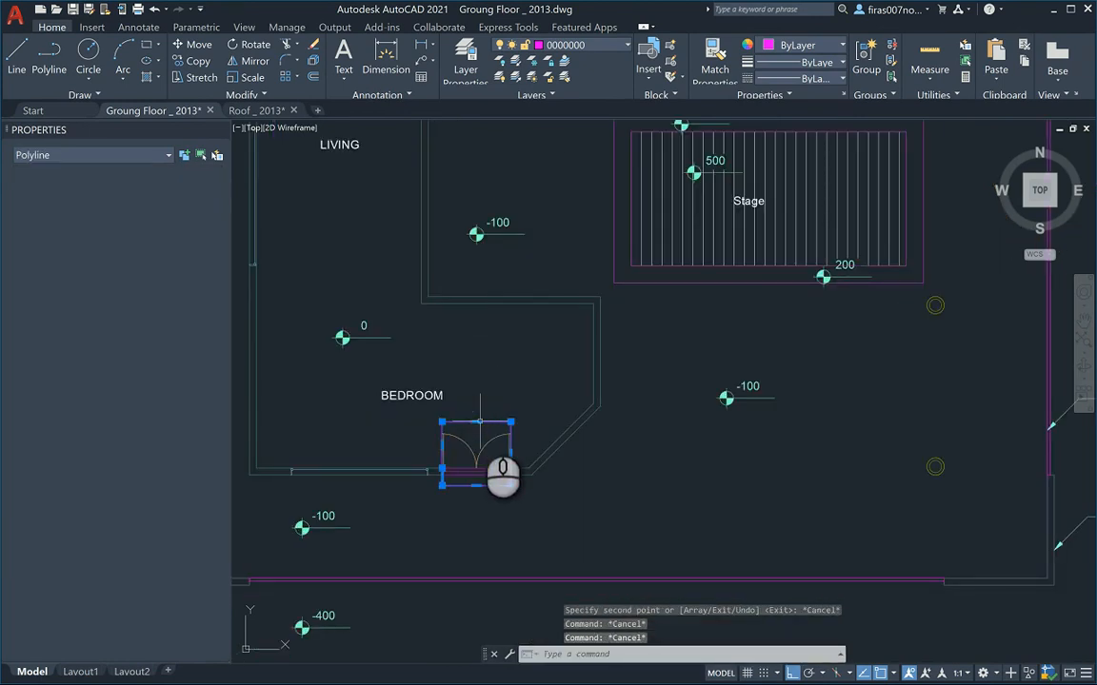
pyautogui.press('Delete')
# Start a Write Block from objects and select the thin door rectangles at the bedroom and reception openings.
pyautogui.scroll(4, 444, 476)
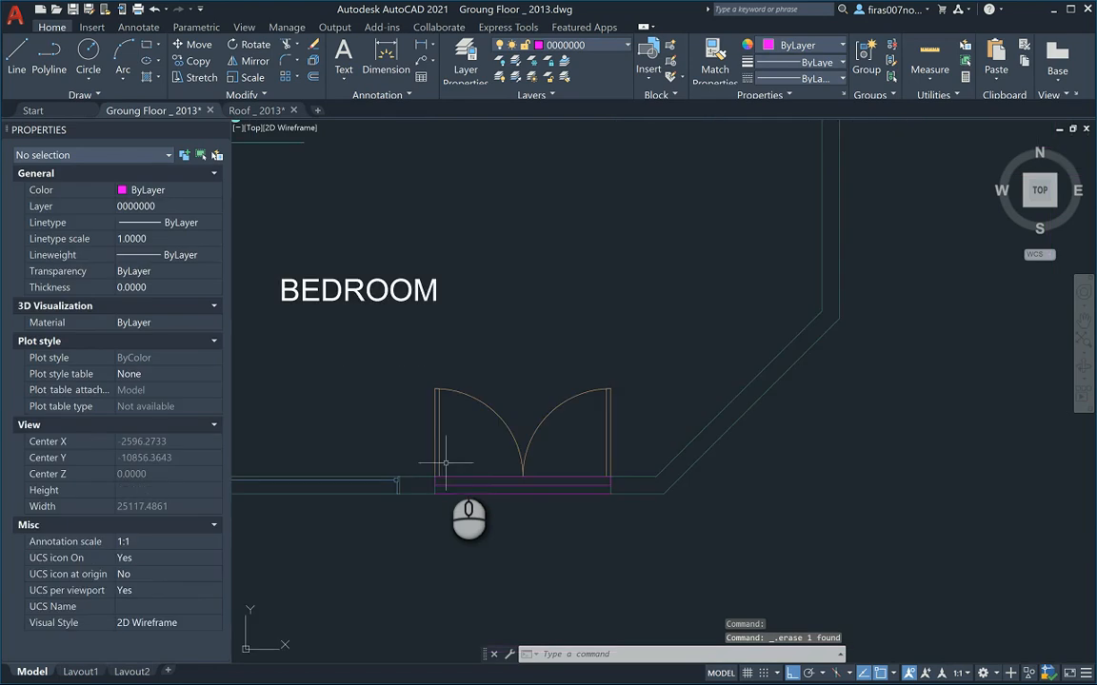
pyautogui.press('Return')
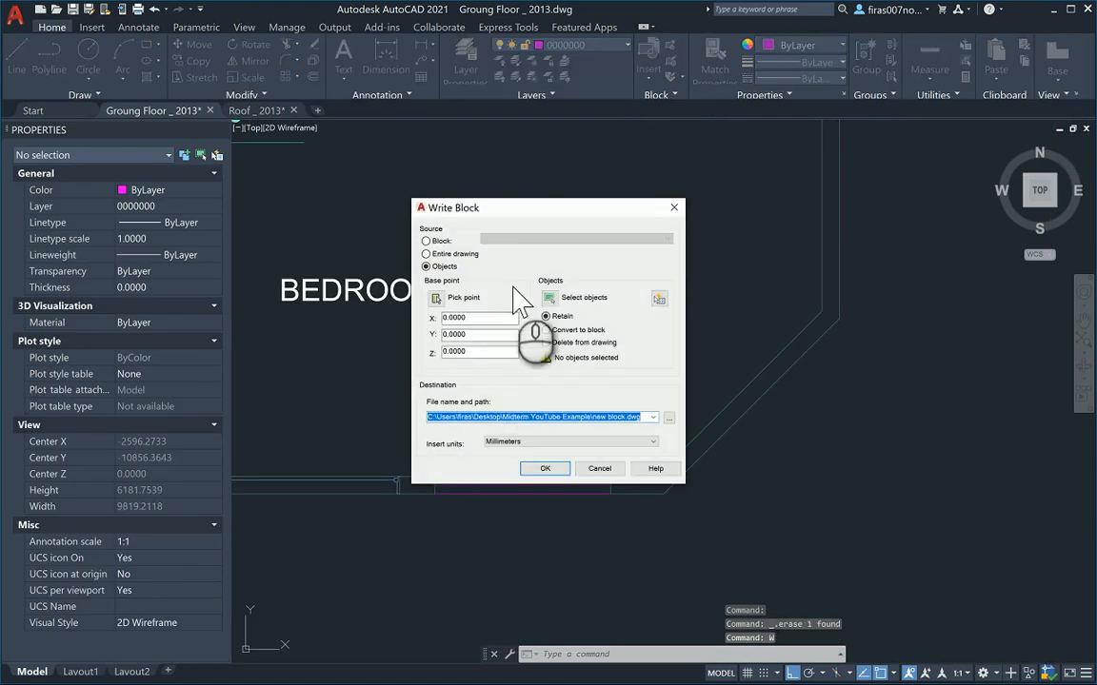
pyautogui.click(549, 300)
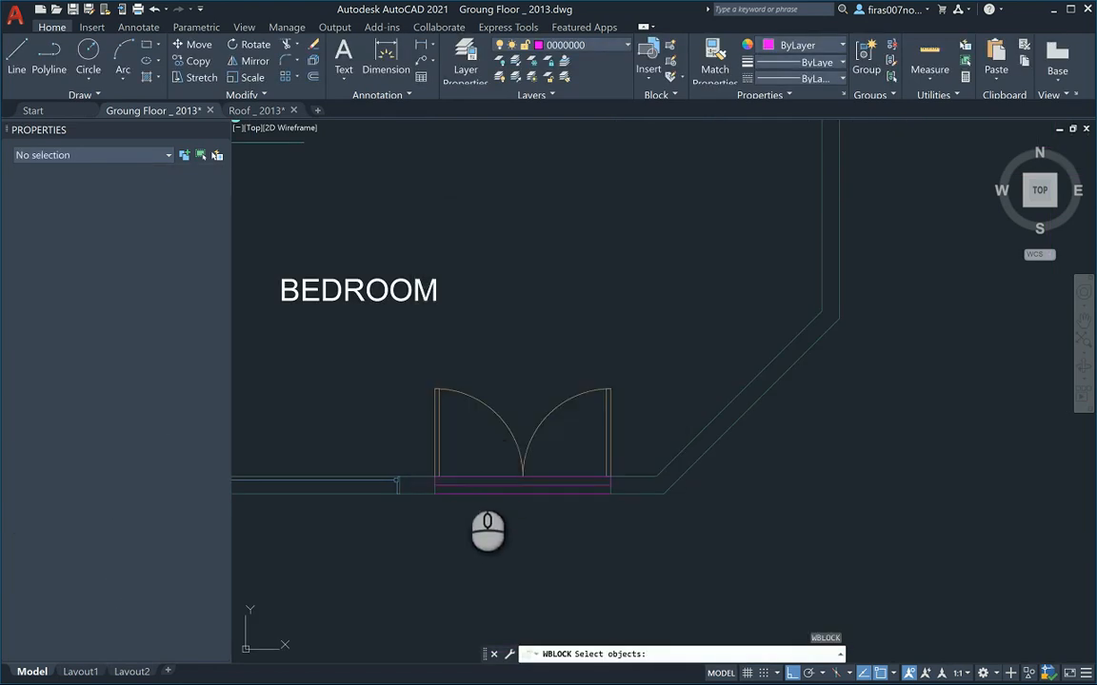
pyautogui.click(464, 482)
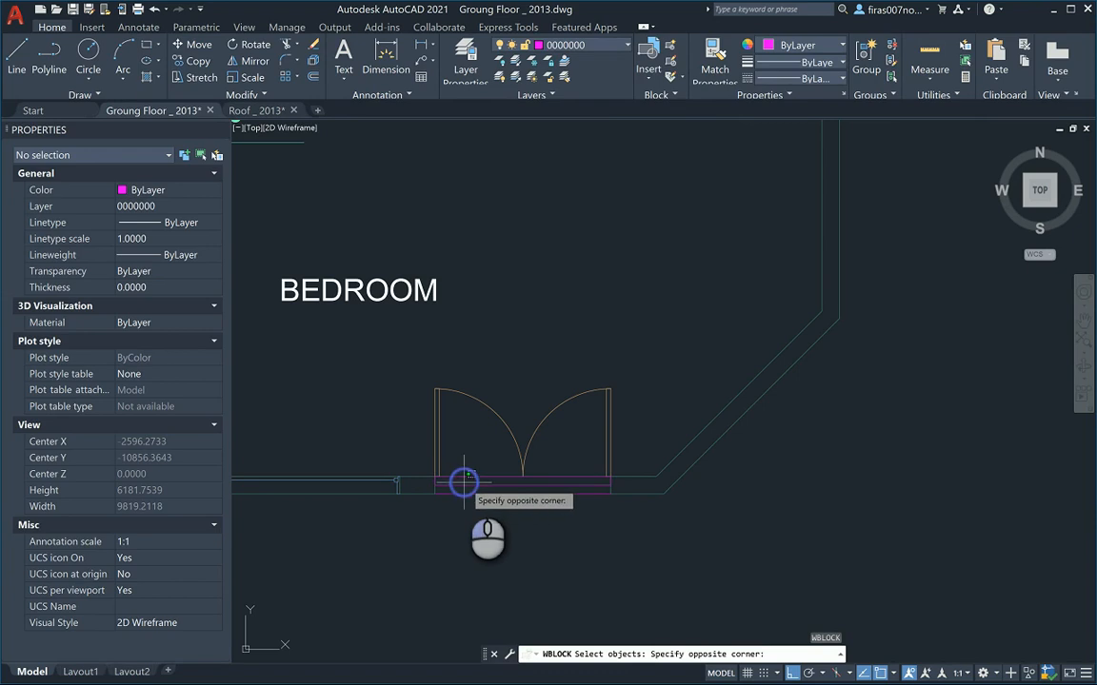
pyautogui.click(469, 485)
pyautogui.click(476, 484)
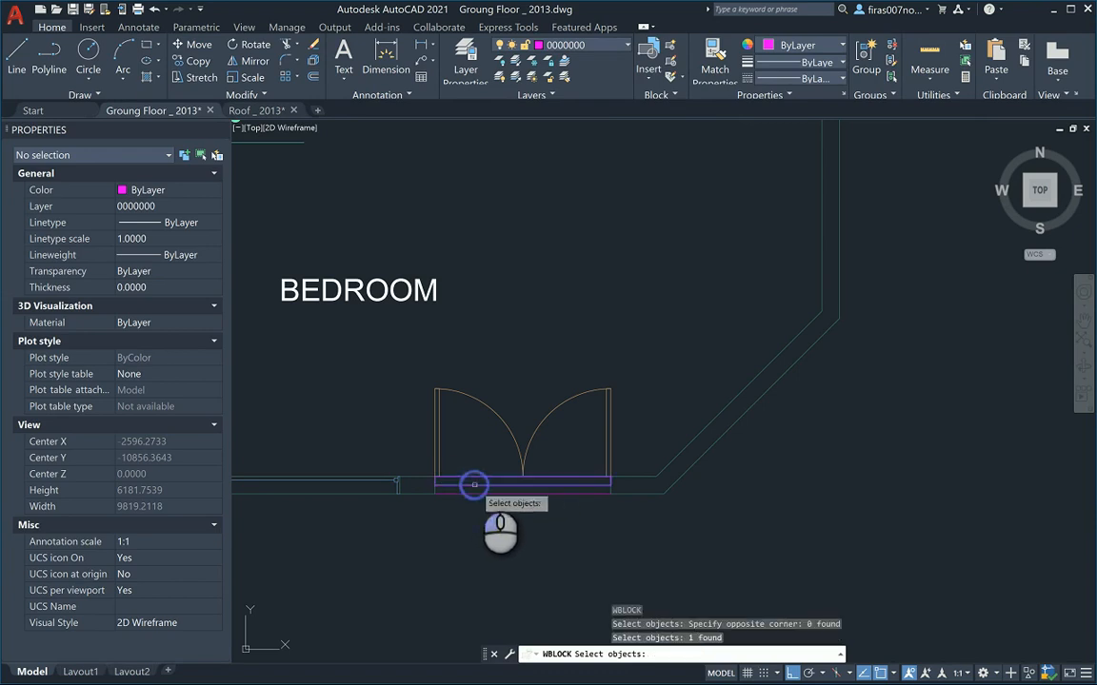
pyautogui.scroll(-3, 481, 457)
pyautogui.scroll(5, 504, 245)
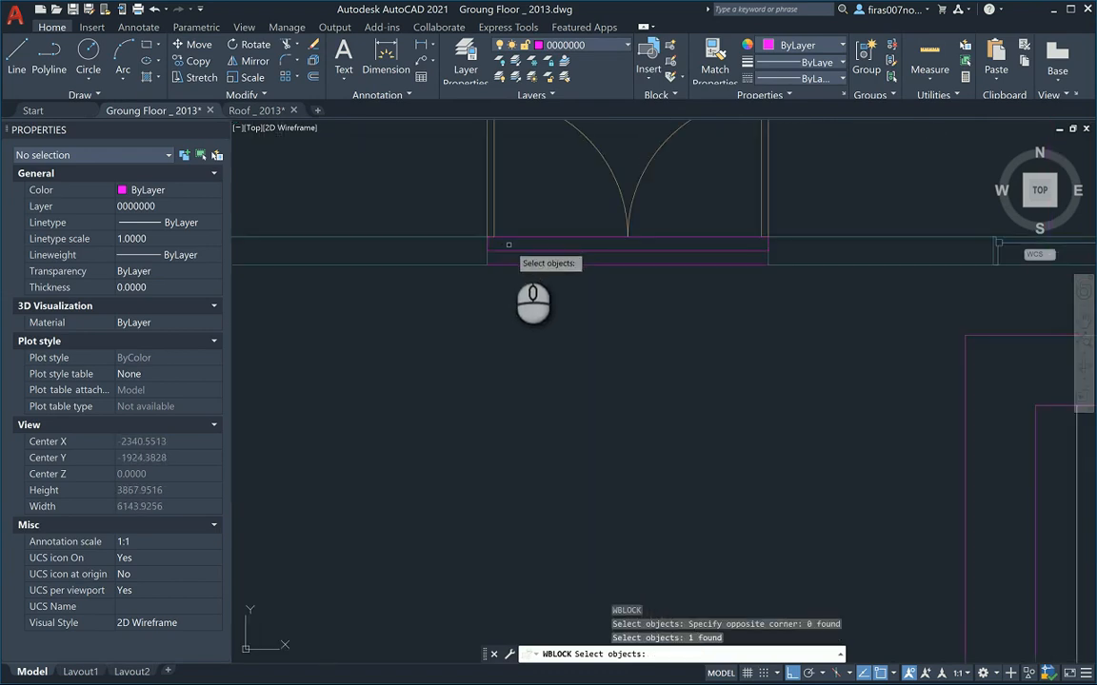
pyautogui.click(512, 249)
pyautogui.scroll(-3, 524, 325)
pyautogui.press('Return')
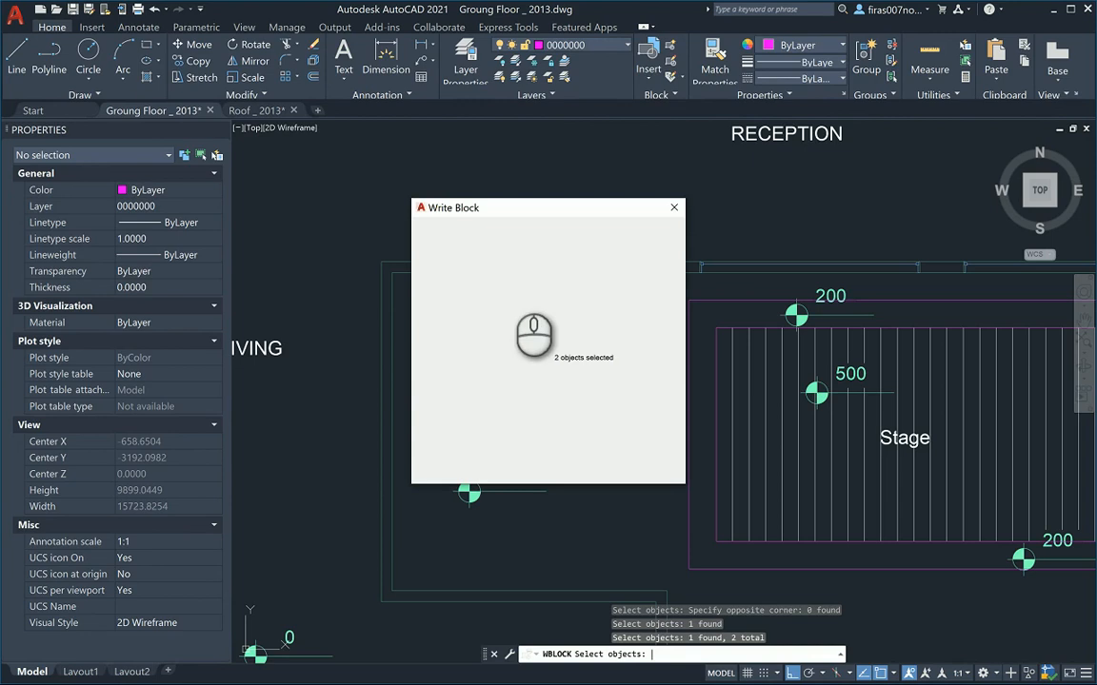
# Set the block's base point to the building's outer upper-left wall corner near the bath.
pyautogui.click(440, 299)
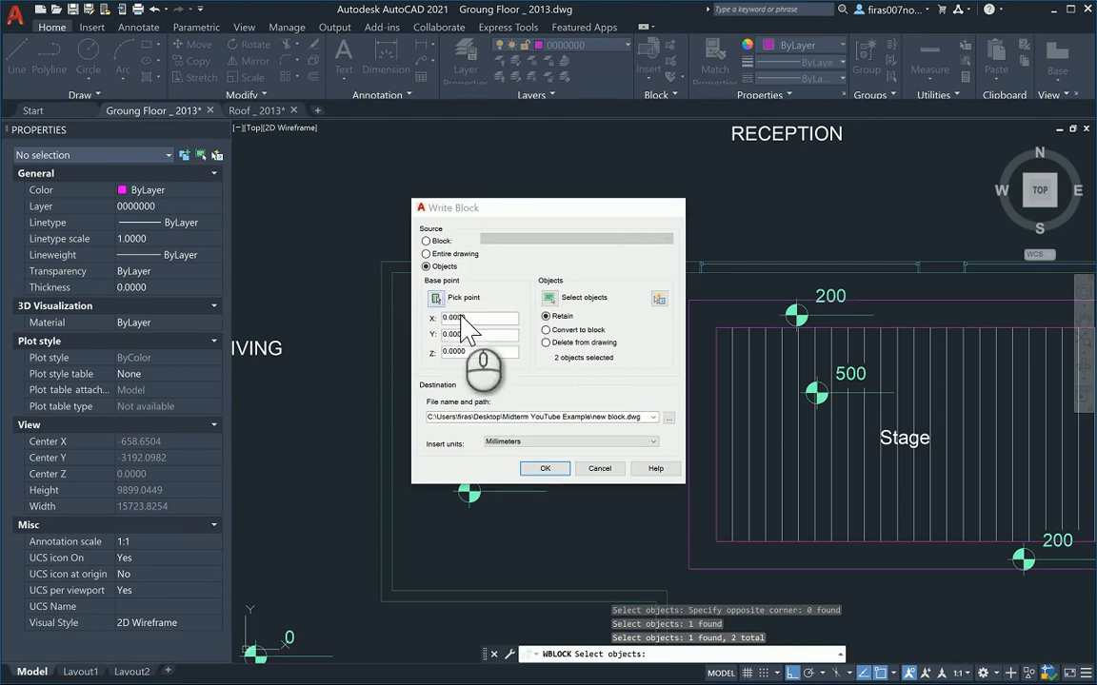
pyautogui.scroll(-2, 461, 312)
pyautogui.moveTo(297, 135); pyautogui.dragTo(395, 216, button='middle')
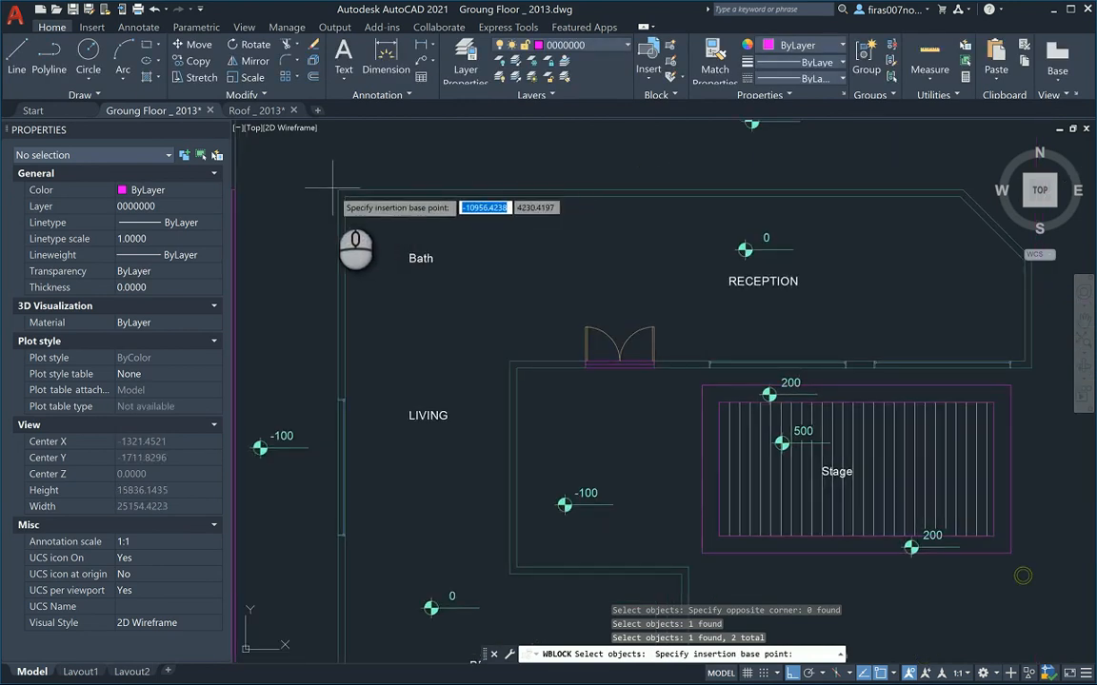
pyautogui.click(338, 192)
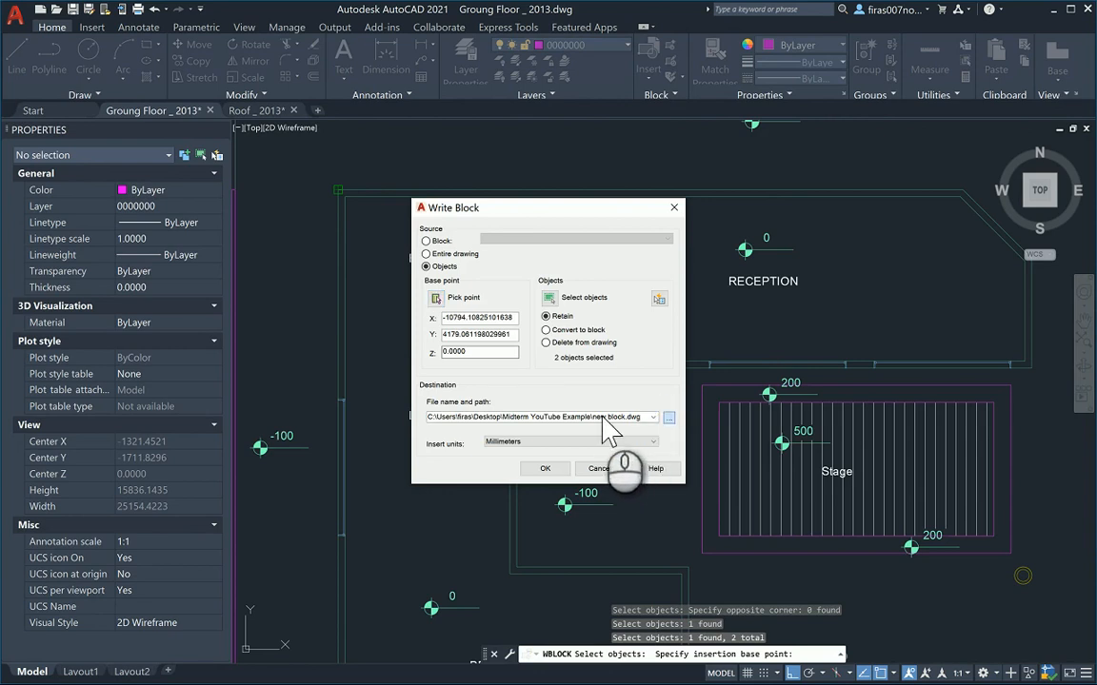
# Name the block file Door in the Midterm YouTube Example folder and write it out.
pyautogui.write('D')
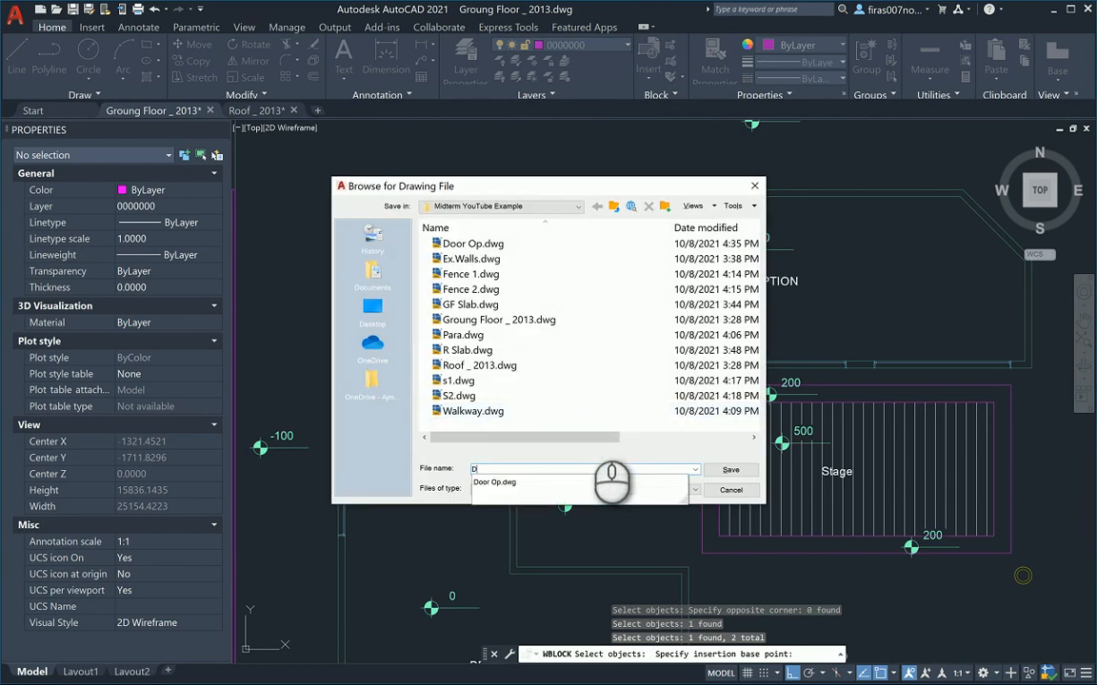
pyautogui.write('oor')
pyautogui.press('Return')
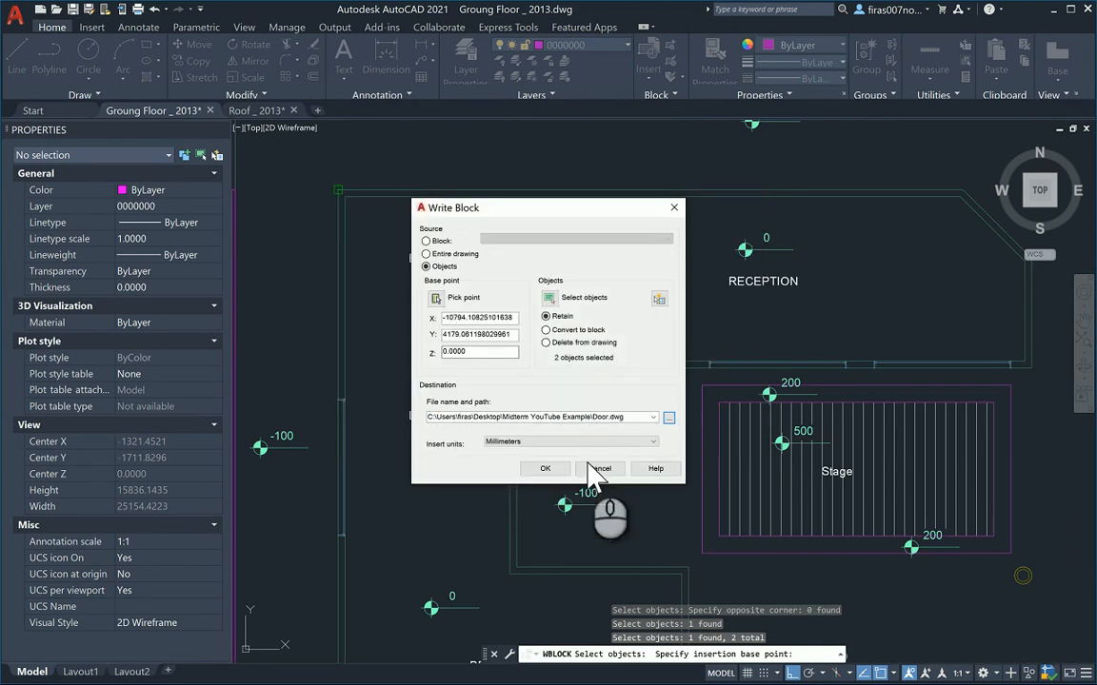
pyautogui.click(547, 470)
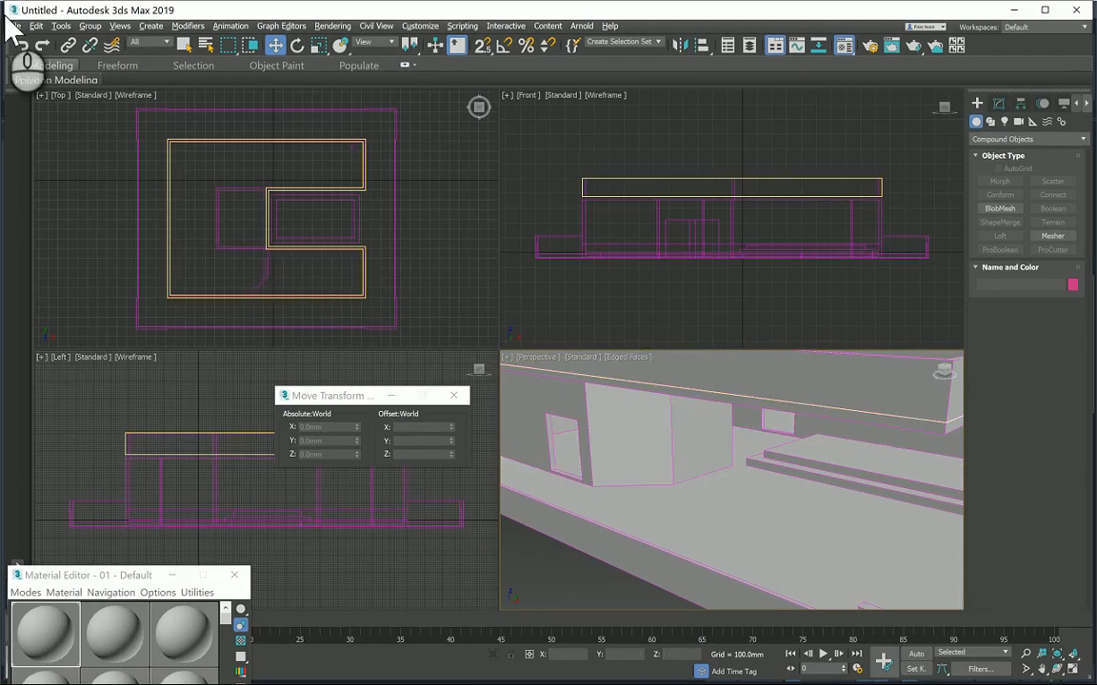
# Switch to 3ds Max and import Door.dwg with the existing DWG import options.
pyautogui.click(15, 25)
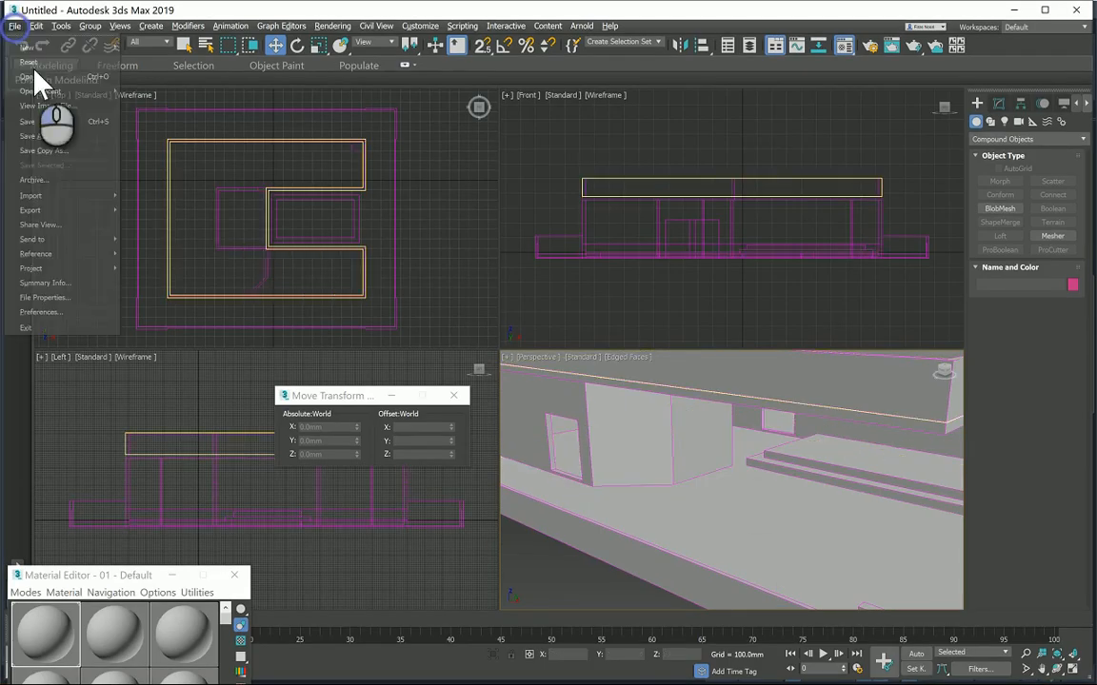
pyautogui.moveTo(46, 197)
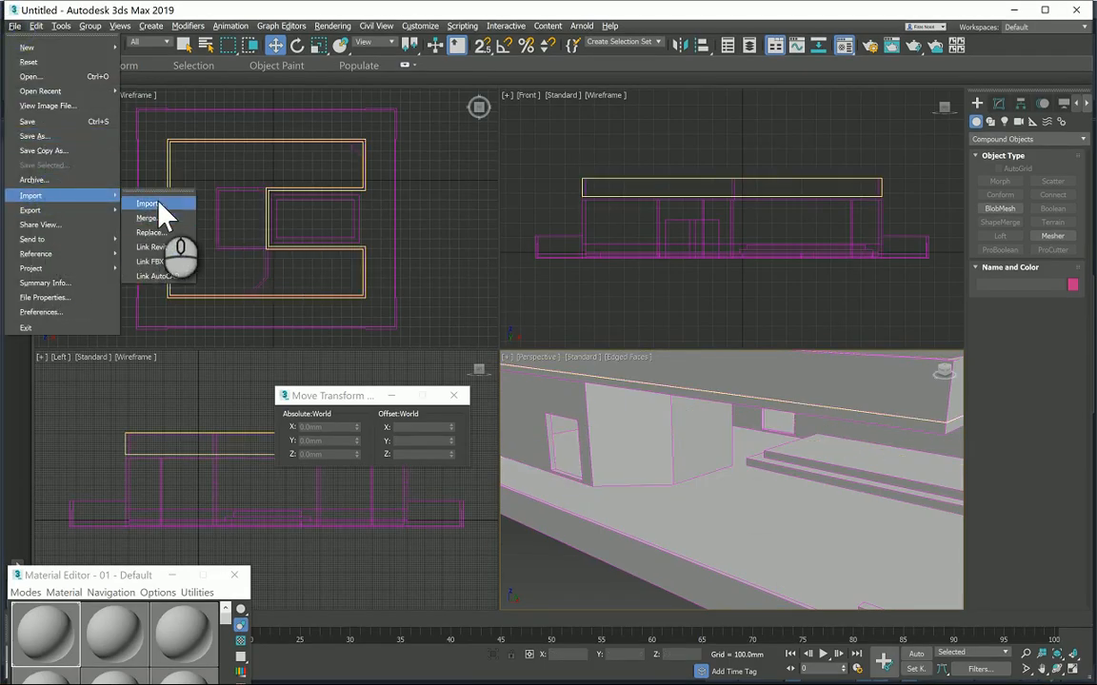
pyautogui.click(159, 205)
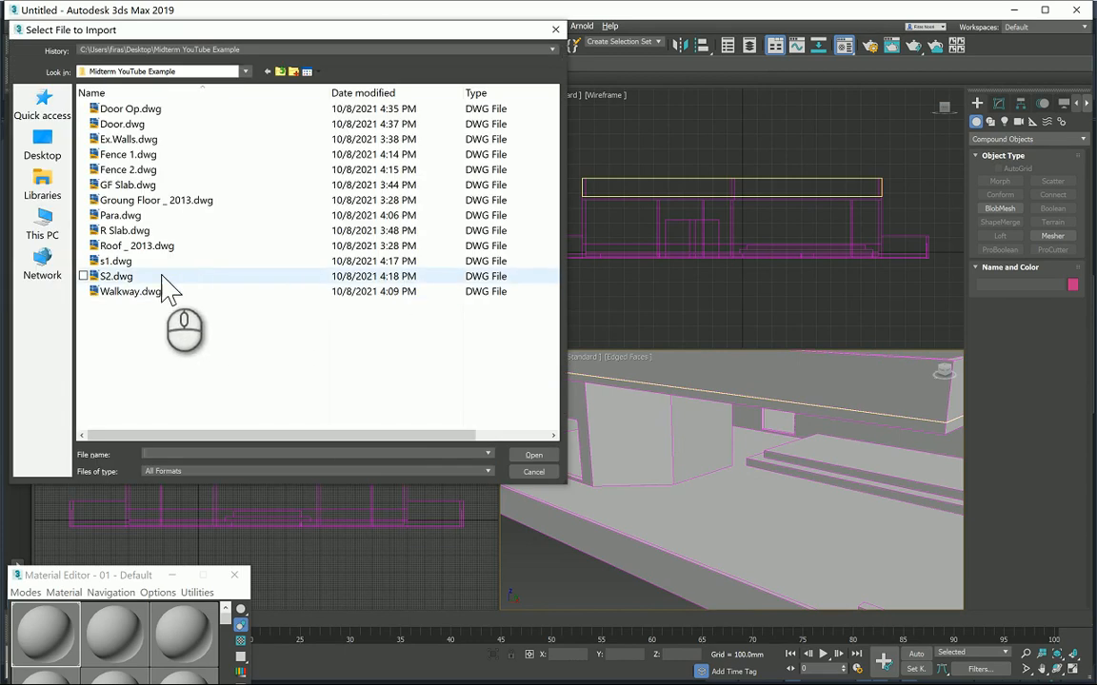
pyautogui.doubleClick(117, 124)
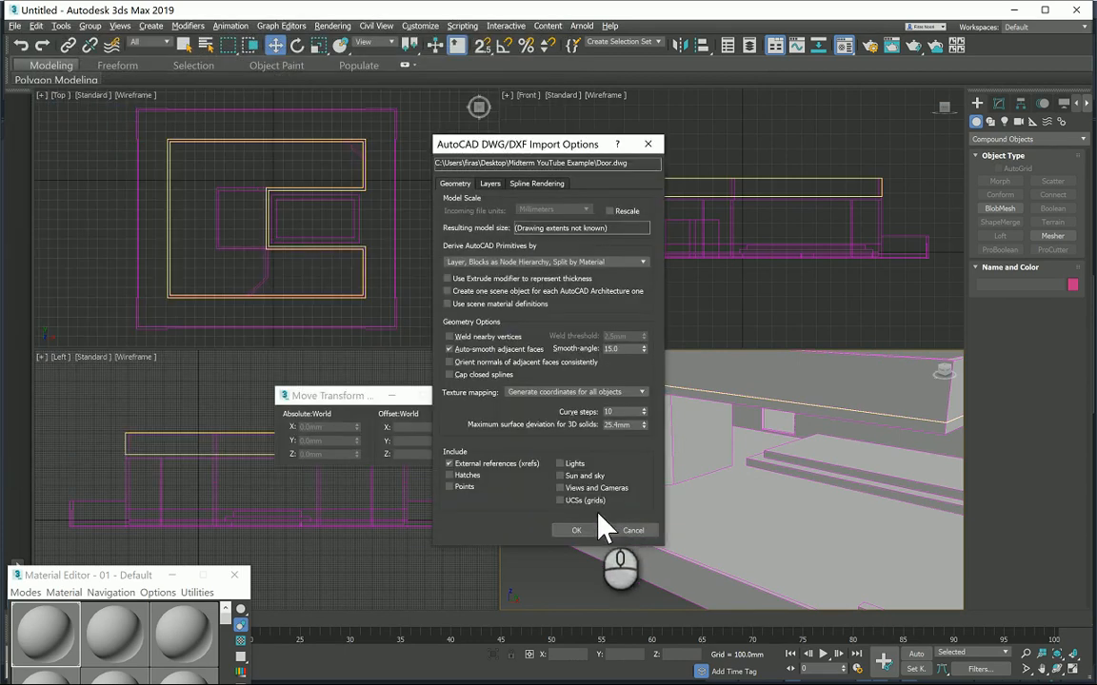
pyautogui.click(578, 527)
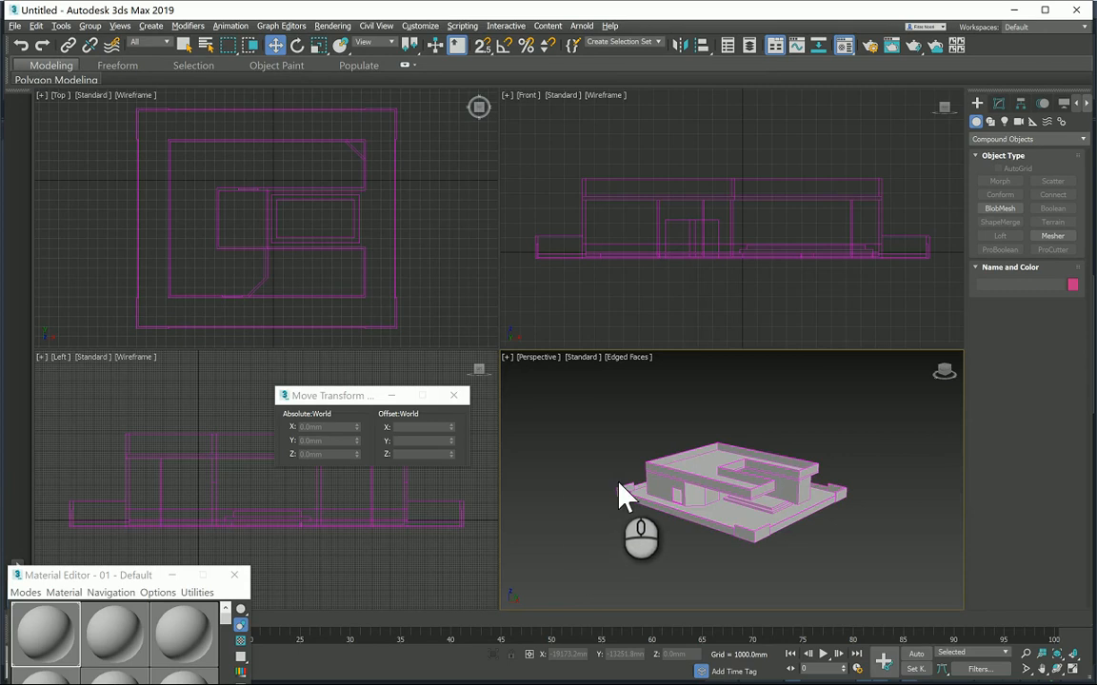
# Select the imported thin door outlines at the bedroom opening and apply an Extrude modifier with an amount of 2200 mm.
pyautogui.click(669, 506)
pyautogui.scroll(5, 669, 508)
pyautogui.scroll(2, 517, 433)
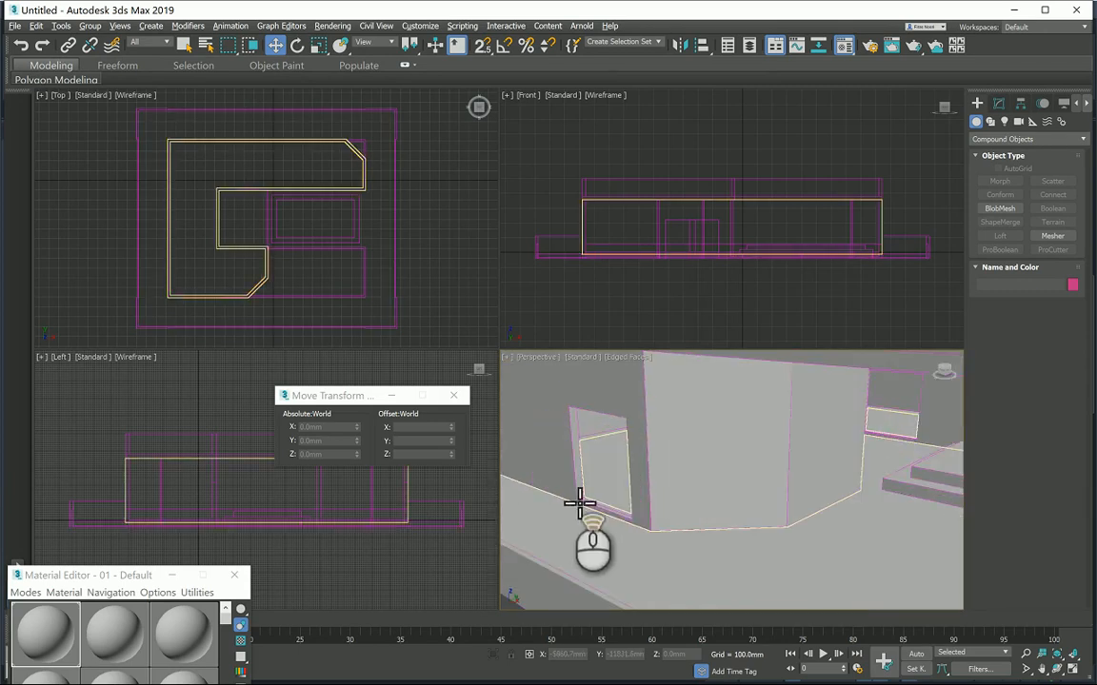
pyautogui.scroll(3, 579, 505)
pyautogui.scroll(2, 603, 533)
pyautogui.click(607, 495)
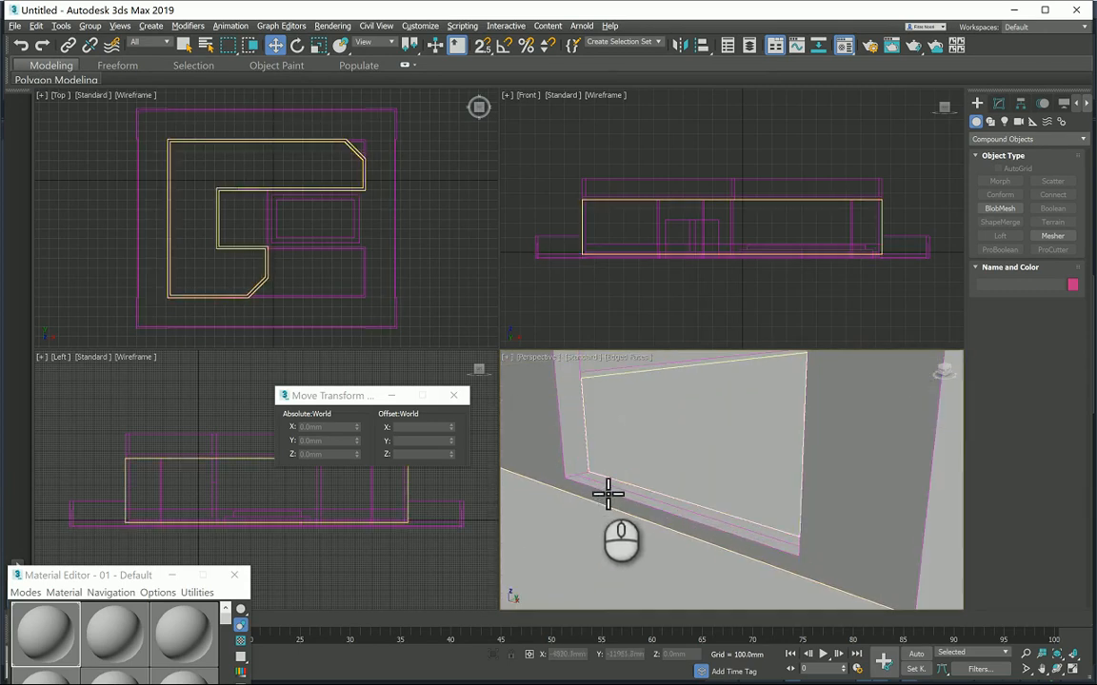
pyautogui.click(609, 494)
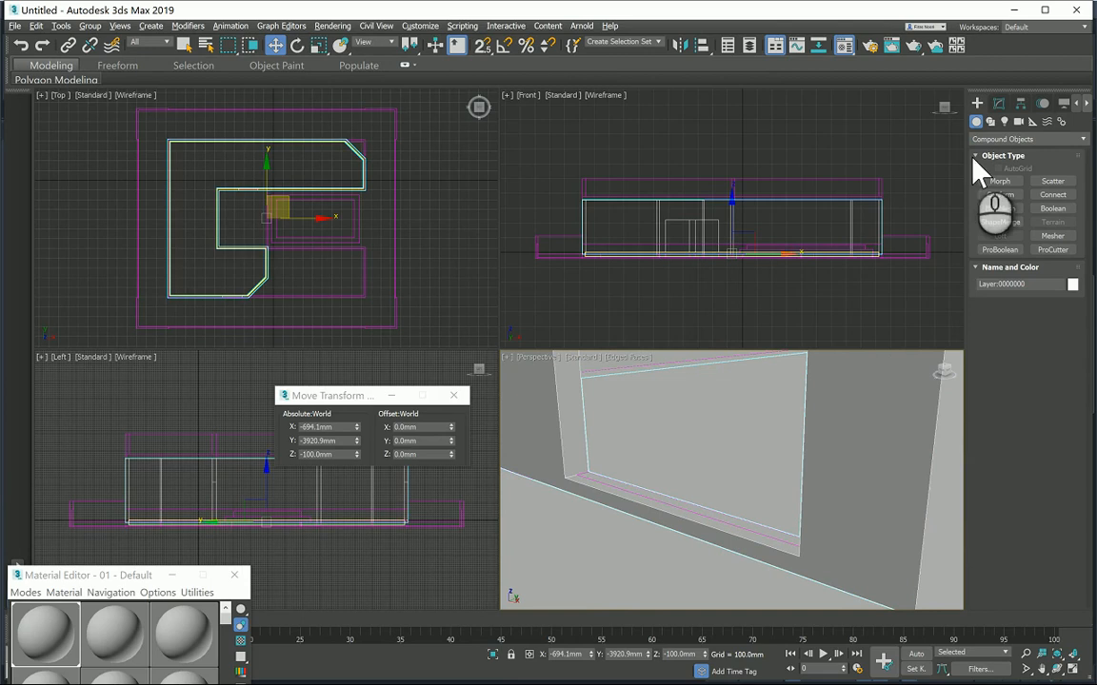
pyautogui.click(998, 102)
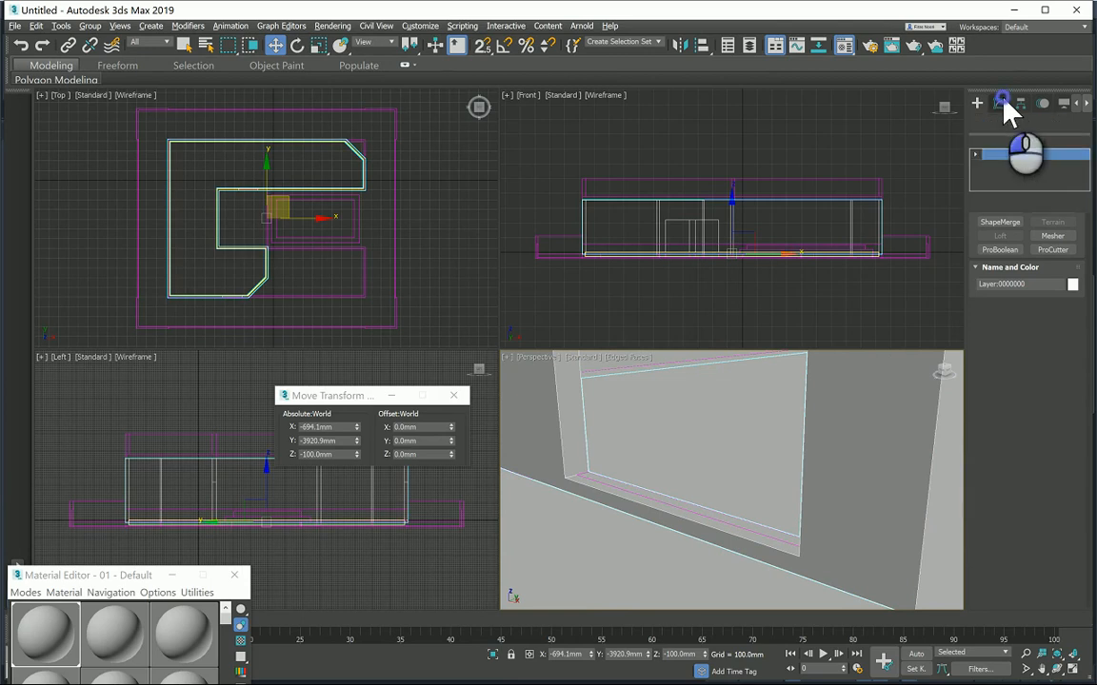
pyautogui.click(605, 491)
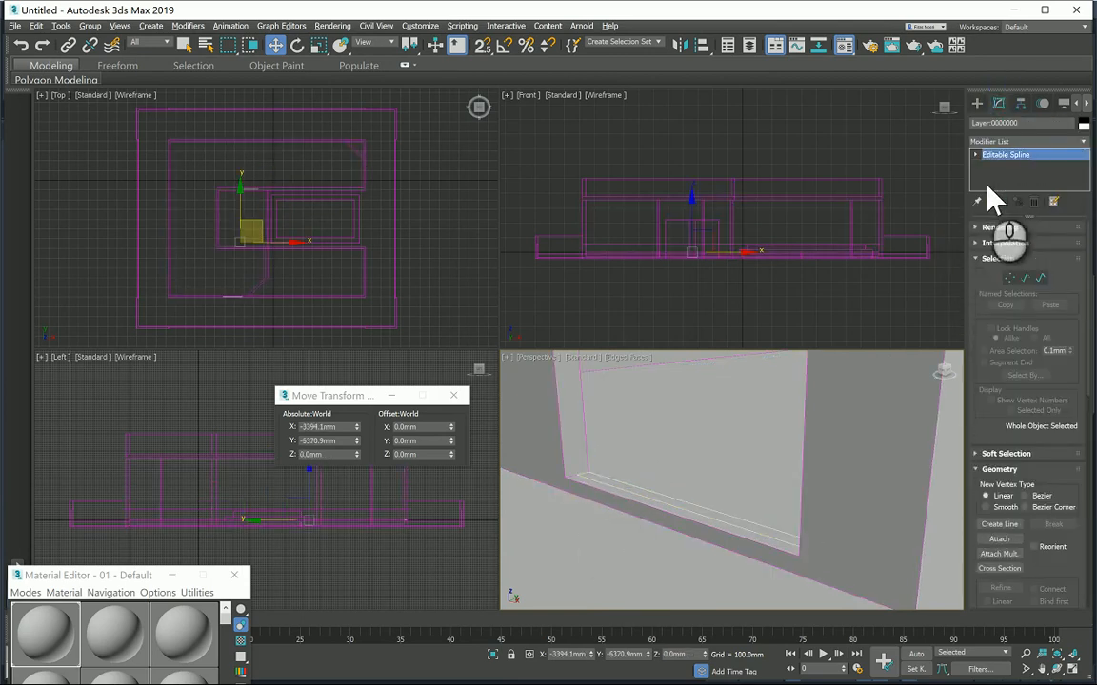
pyautogui.click(1005, 143)
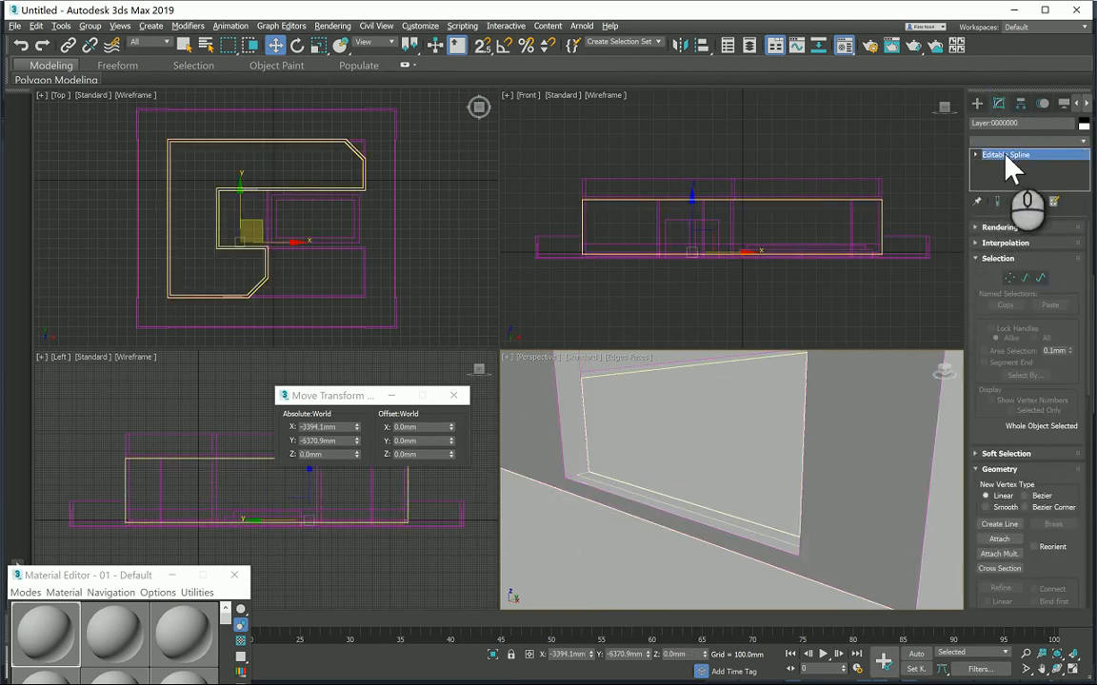
pyautogui.rightClick(1027, 158)
pyautogui.click(1030, 160)
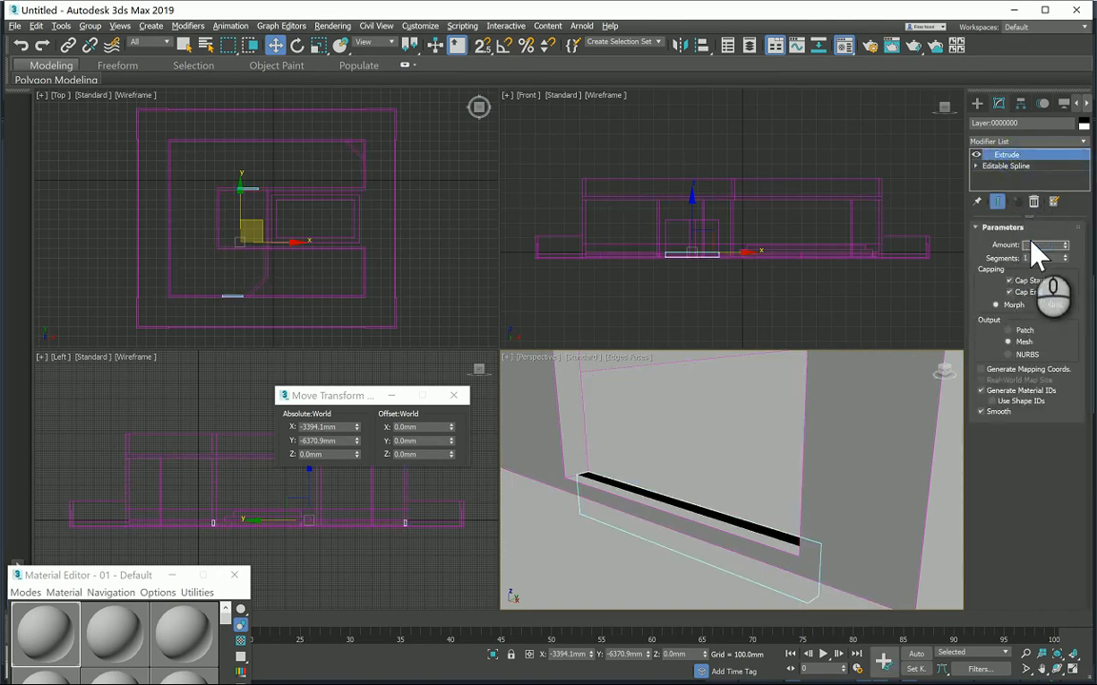
pyautogui.write('2200')
pyautogui.press('Return')
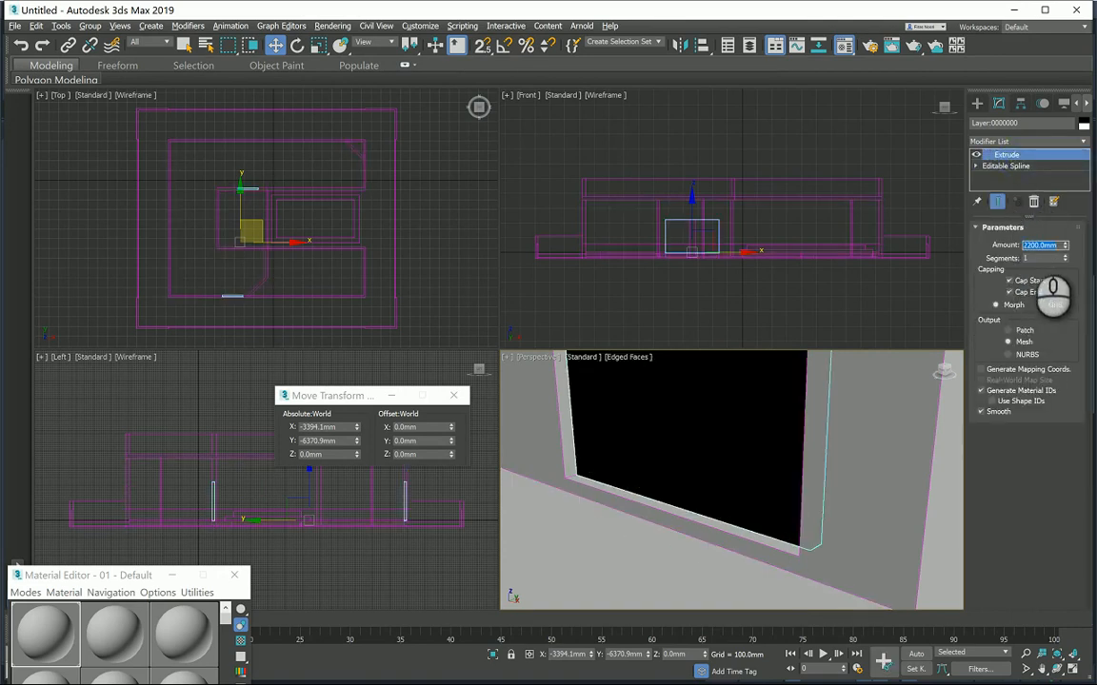
# Assign the first sample material, 01 - Default, to the extruded doors and clear the selection.
pyautogui.scroll(-4, 732, 499)
pyautogui.moveTo(730, 499); pyautogui.dragTo(704, 516, button='middle')
pyautogui.moveTo(71, 650); pyautogui.dragTo(678, 483)
pyautogui.click(405, 374)
pyautogui.scroll(-3, 620, 463)
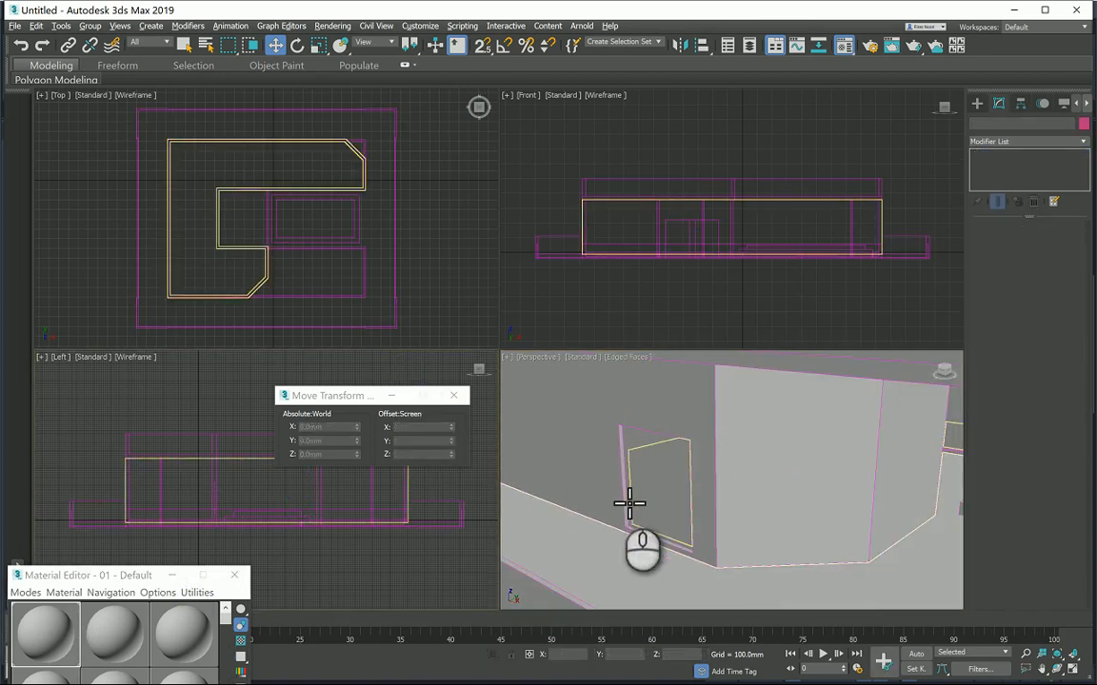
pyautogui.moveTo(893, 514); pyautogui.dragTo(840, 522, button='middle')
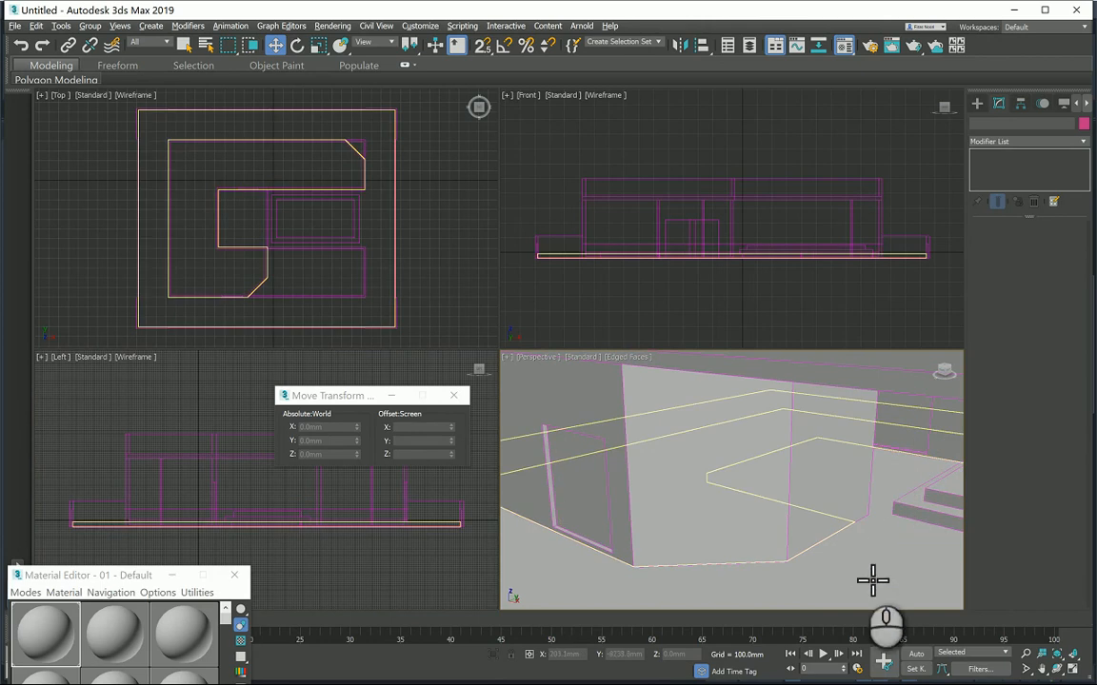
pyautogui.keyDown('alt'); pyautogui.moveTo(589, 547); pyautogui.dragTo(611, 539, button='middle'); pyautogui.keyUp('alt')
pyautogui.scroll(-3, 566, 488)
pyautogui.moveTo(565, 487); pyautogui.dragTo(750, 522, button='middle')
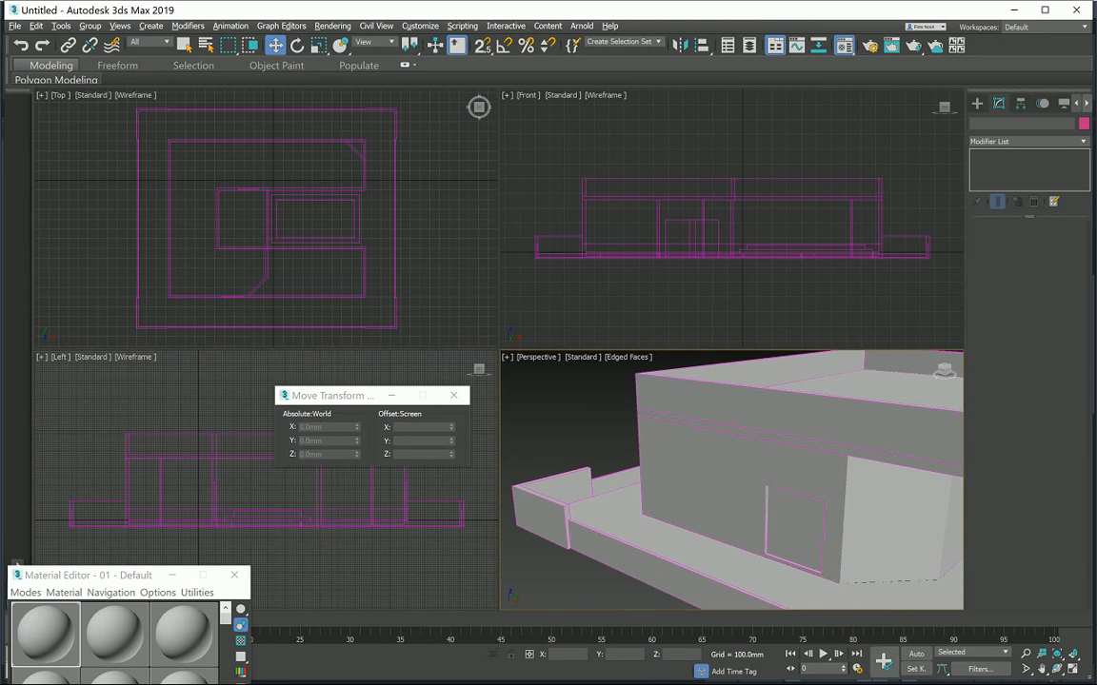
# Switch to the Groung Floor _ 2013 drawing in AutoCAD and find the bedroom window.
pyautogui.moveTo(349, 683)
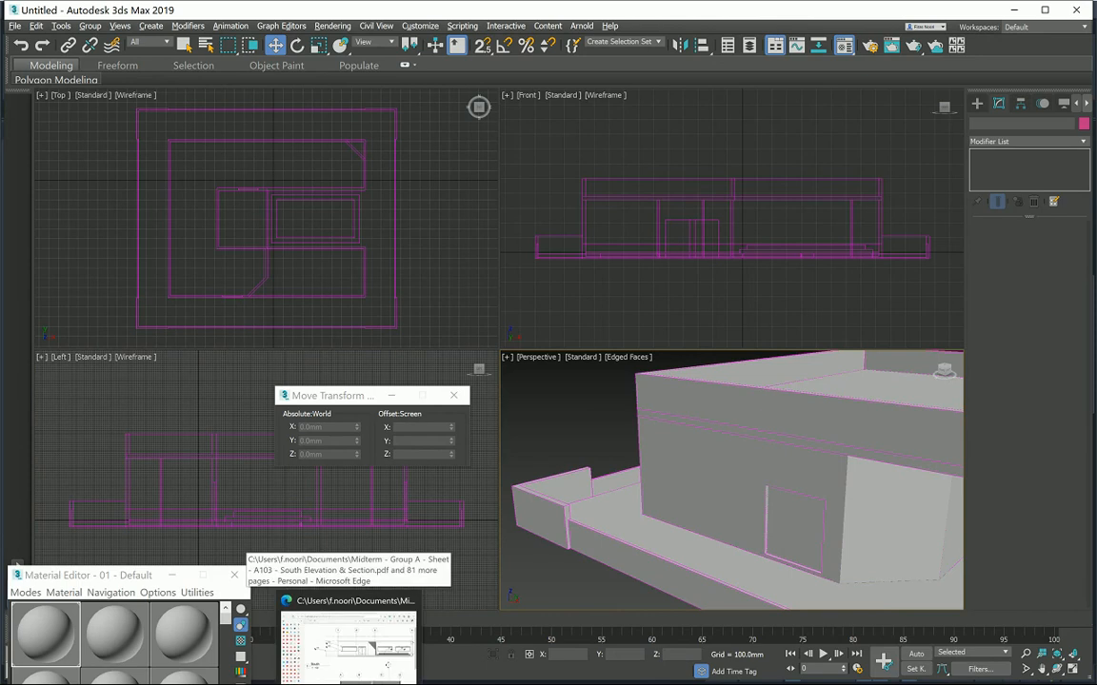
pyautogui.moveTo(647, 682)
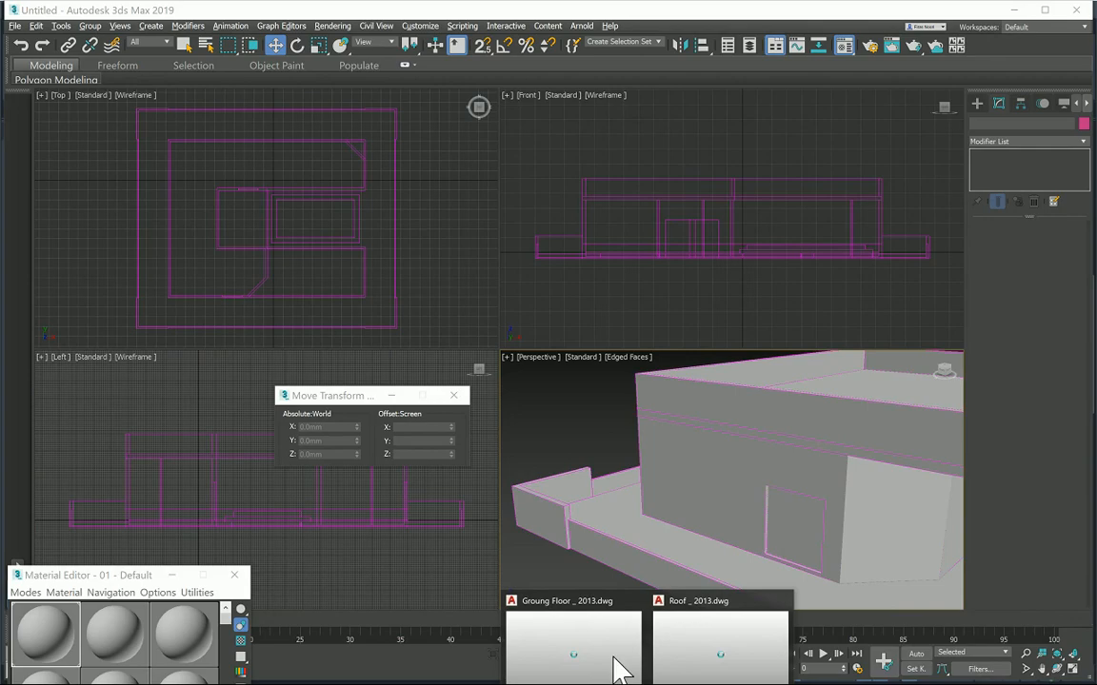
pyautogui.click(558, 644)
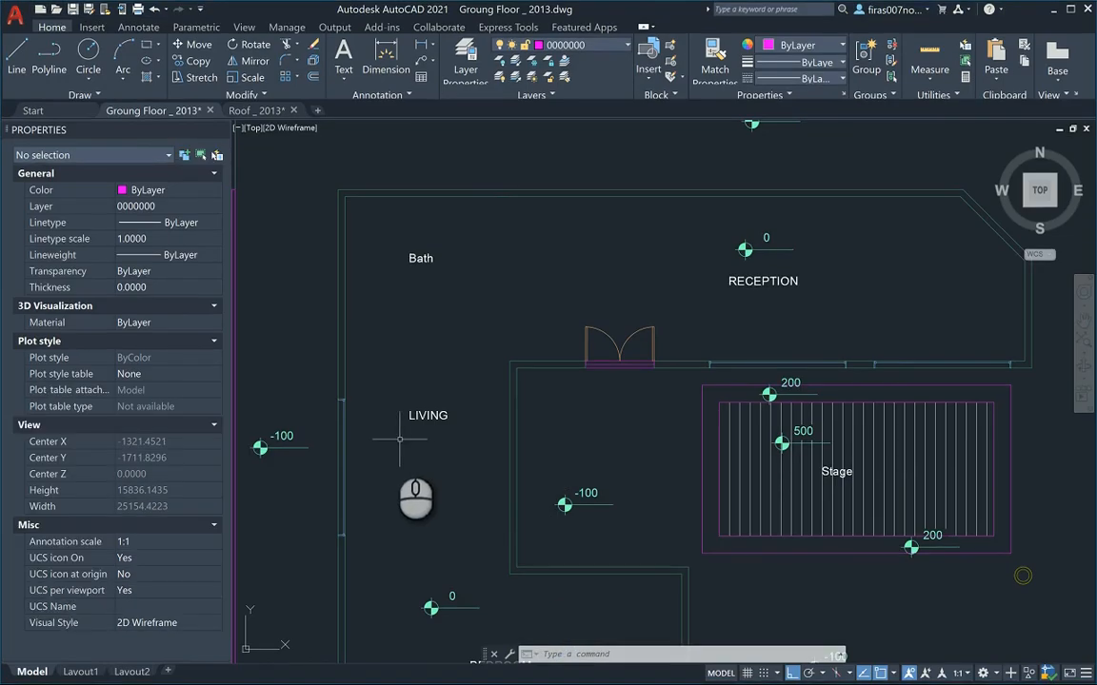
pyautogui.moveTo(443, 497); pyautogui.dragTo(463, 335, button='middle')
pyautogui.moveTo(487, 561)
pyautogui.mouseDown(button='middle')
pyautogui.moveTo(549, 435)
pyautogui.moveTo(521, 343)
pyautogui.mouseUp(button='middle')
pyautogui.scroll(8, 477, 368)
pyautogui.moveTo(457, 362); pyautogui.dragTo(490, 410, button='middle')
pyautogui.scroll(-3, 489, 411)
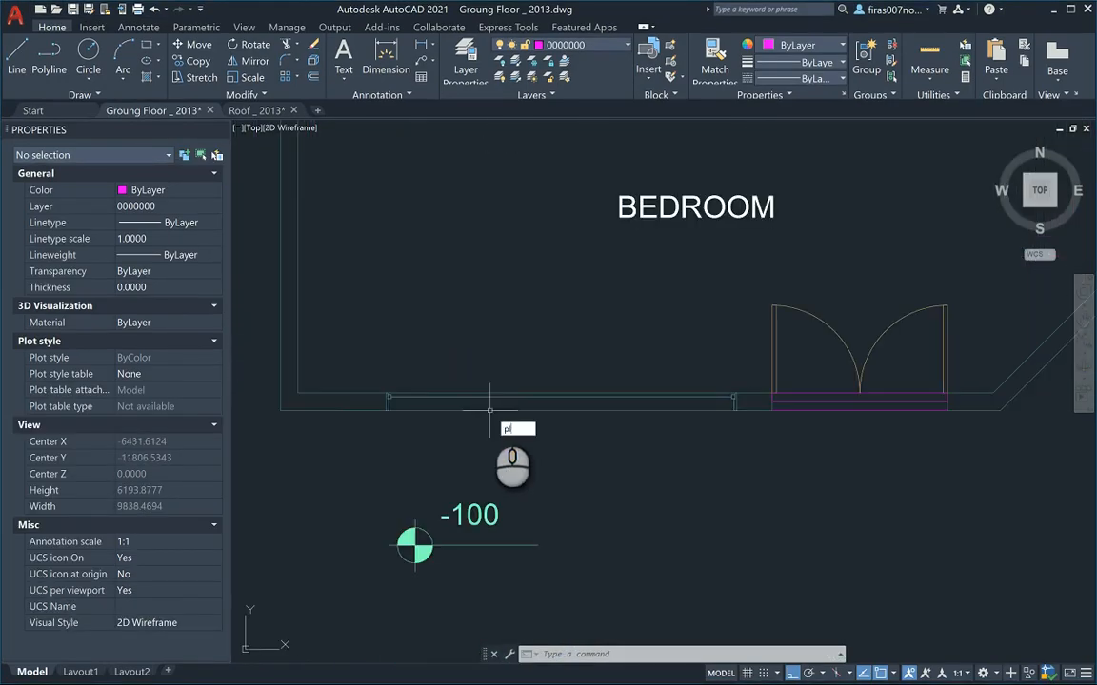
pyautogui.press('Return')
pyautogui.press('Escape')
pyautogui.press('Escape')
# Draw a 4000 mm wide rectangle spanning the bedroom window, extending past both faces of the wall.
pyautogui.write('rec')
pyautogui.press('Return')
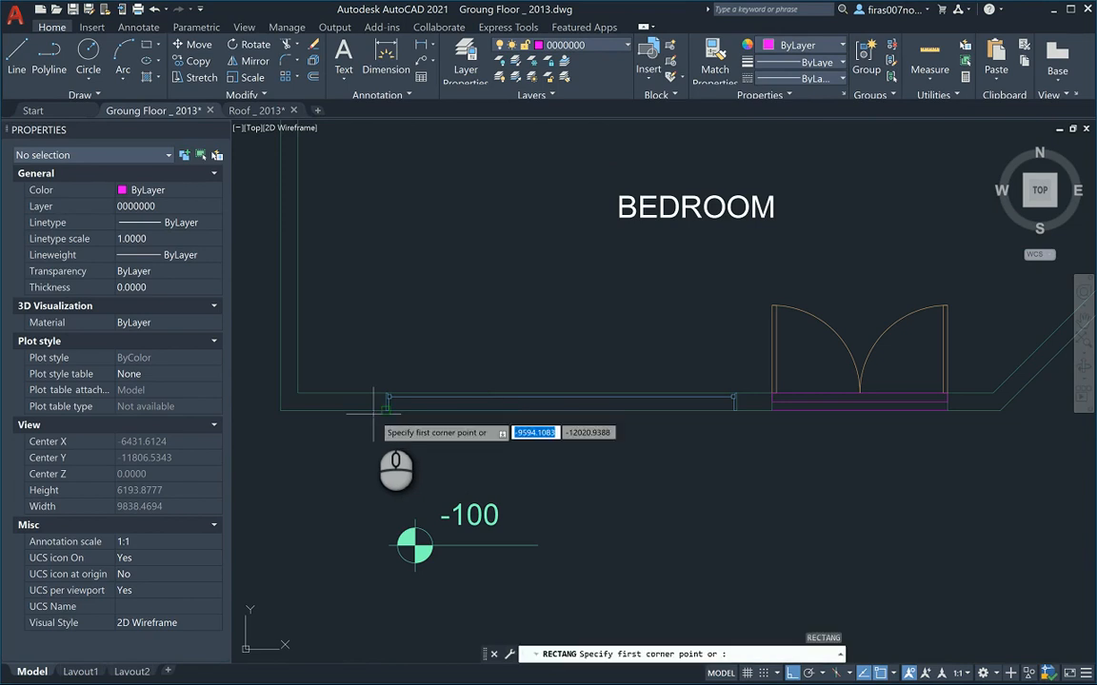
pyautogui.scroll(2, 388, 410)
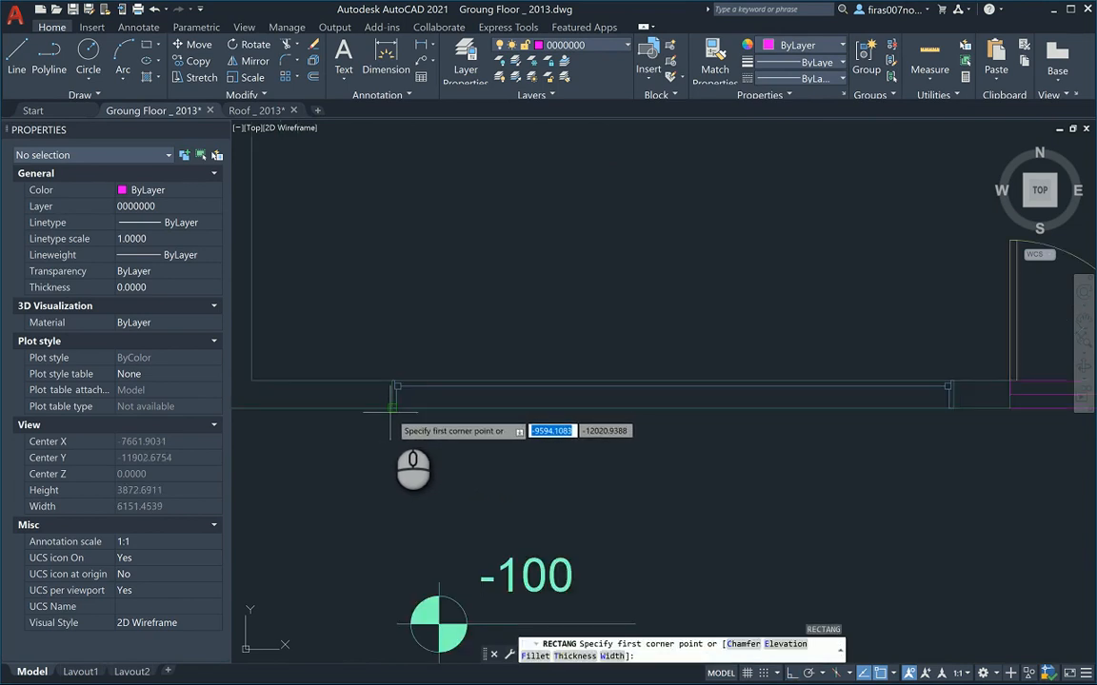
pyautogui.click(391, 450)
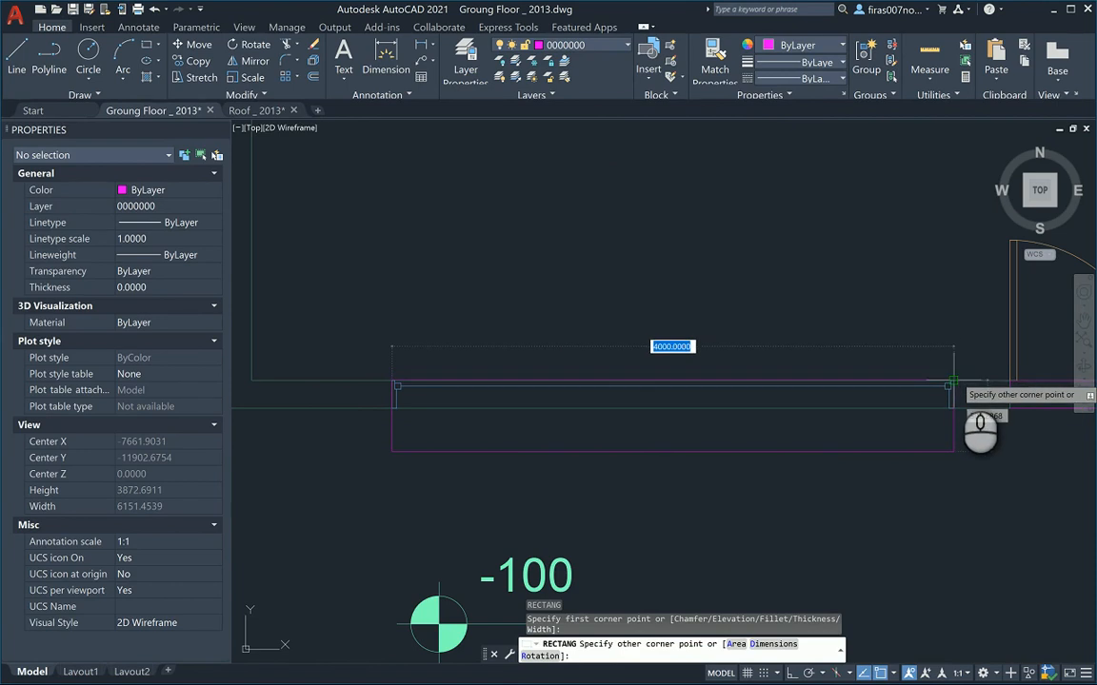
pyautogui.click(953, 324)
pyautogui.press('Escape')
pyautogui.press('Escape')
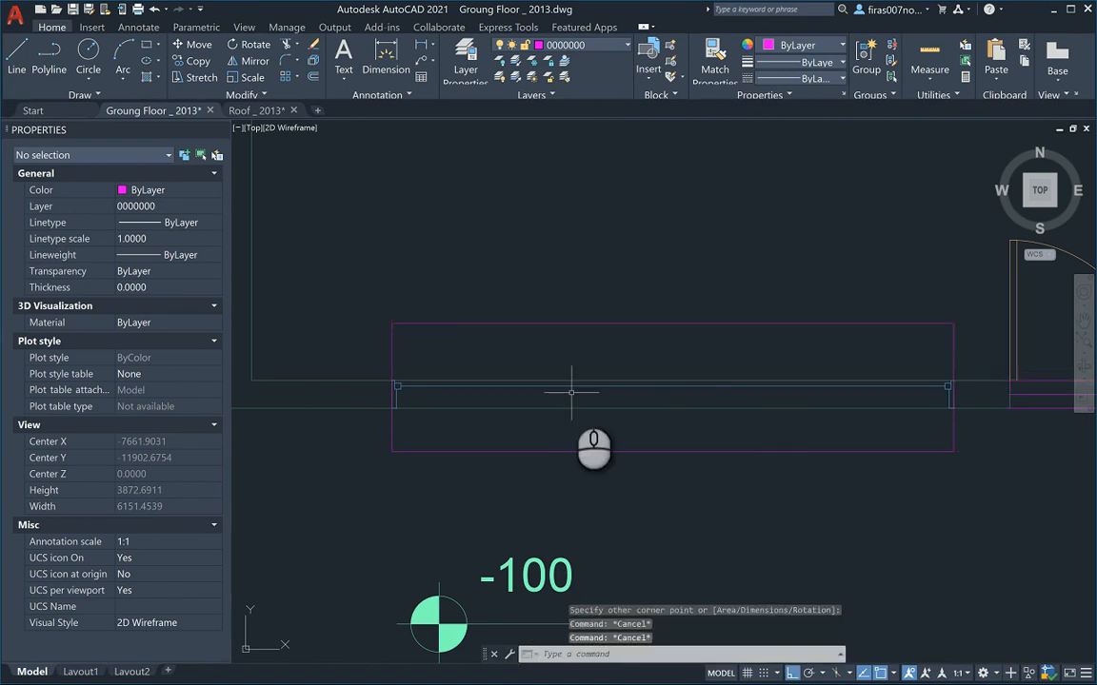
# Copy the bedroom window rectangle, based where its side meets the inner wall line, to the reception window nearest the door.
pyautogui.write('co')
pyautogui.press('Return')
pyautogui.click(575, 291)
pyautogui.click(441, 371)
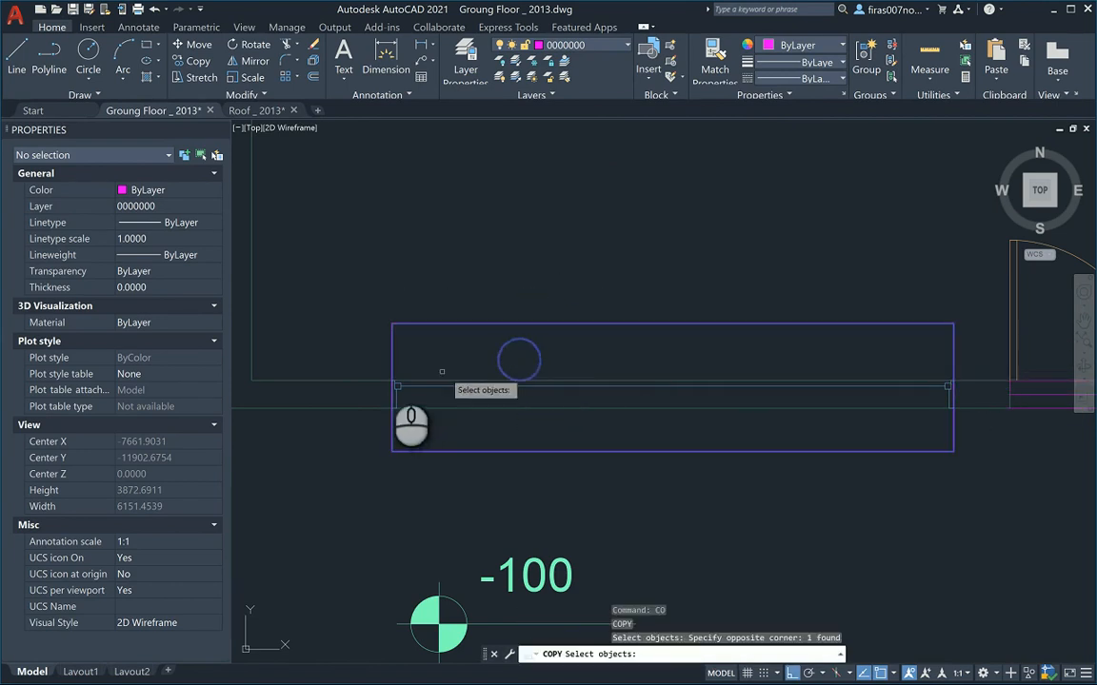
pyautogui.press('Return')
pyautogui.click(391, 380)
pyautogui.scroll(-8, 392, 380)
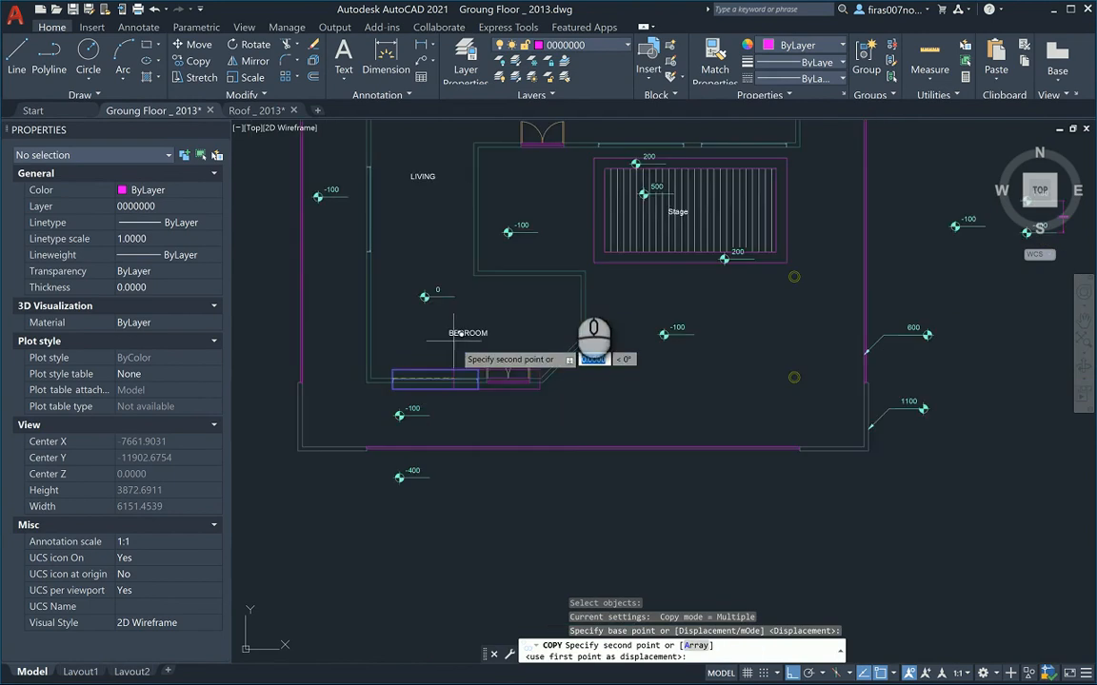
pyautogui.moveTo(453, 333); pyautogui.dragTo(410, 500, button='middle')
pyautogui.scroll(6, 476, 486)
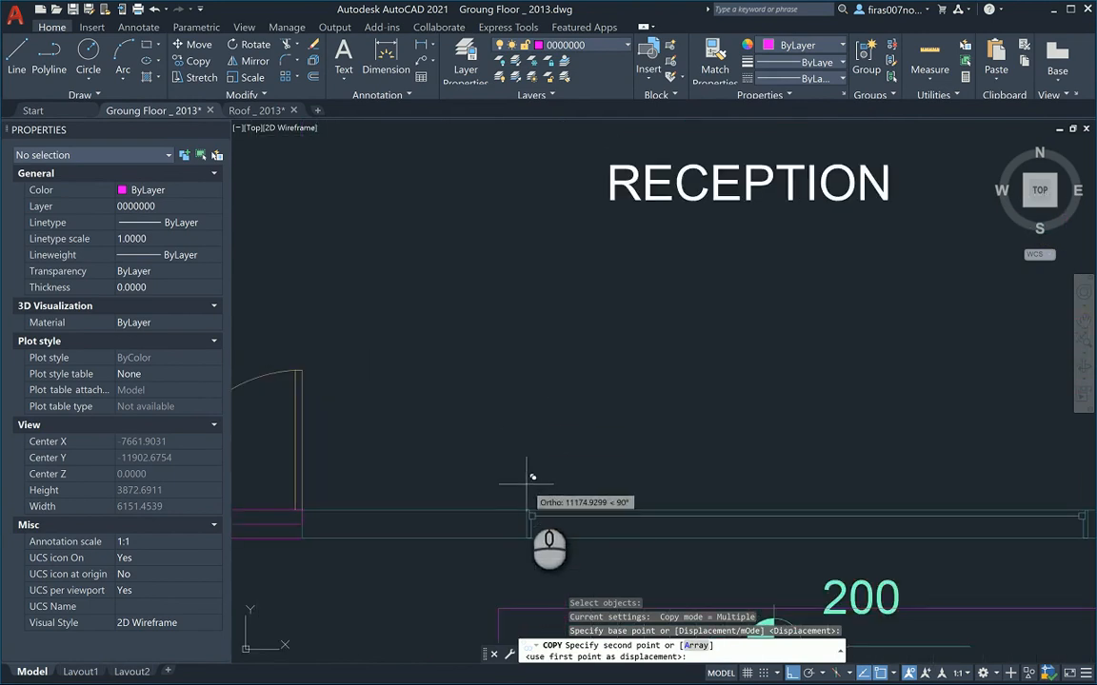
pyautogui.click(524, 512)
# Place further copies of the rectangle at the second reception window and inside the living room, and end the copying.
pyautogui.moveTo(1094, 512); pyautogui.dragTo(590, 398, button='middle')
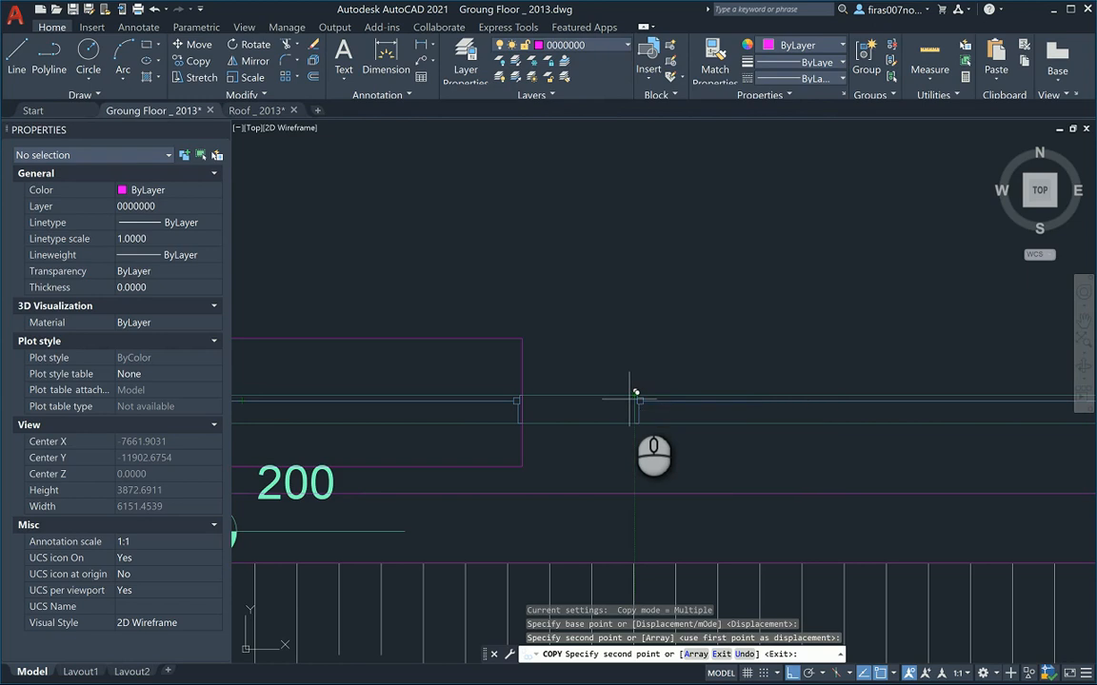
pyautogui.scroll(-5, 651, 379)
pyautogui.scroll(-5, 654, 379)
pyautogui.scroll(10, 628, 400)
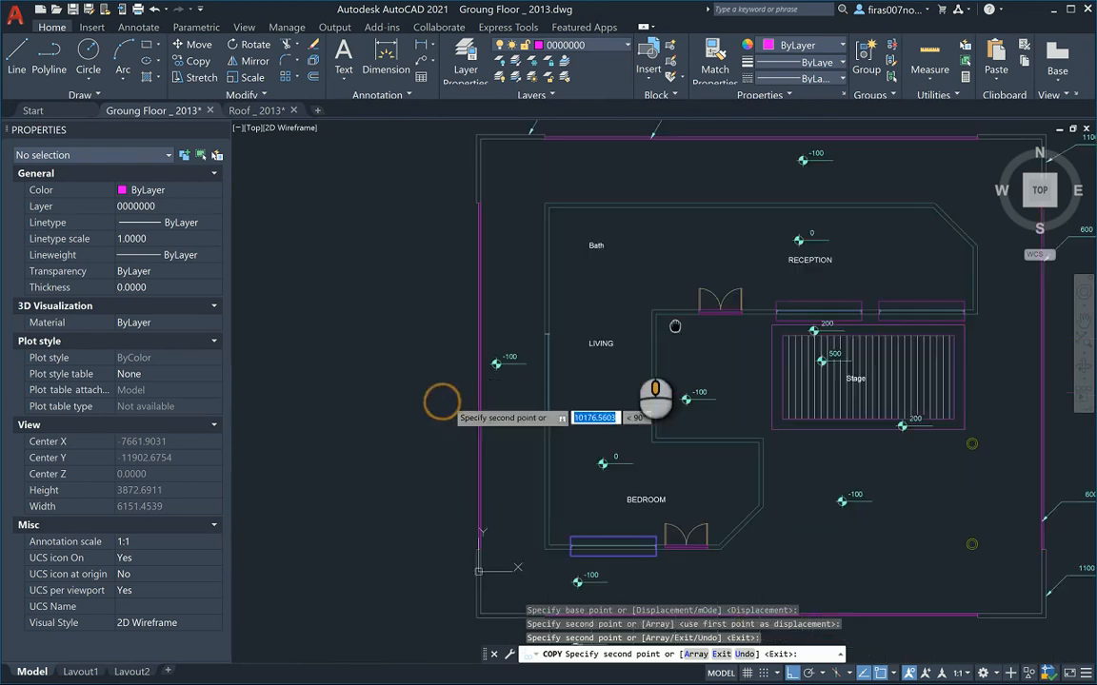
pyautogui.press('Escape')
pyautogui.press('Escape')
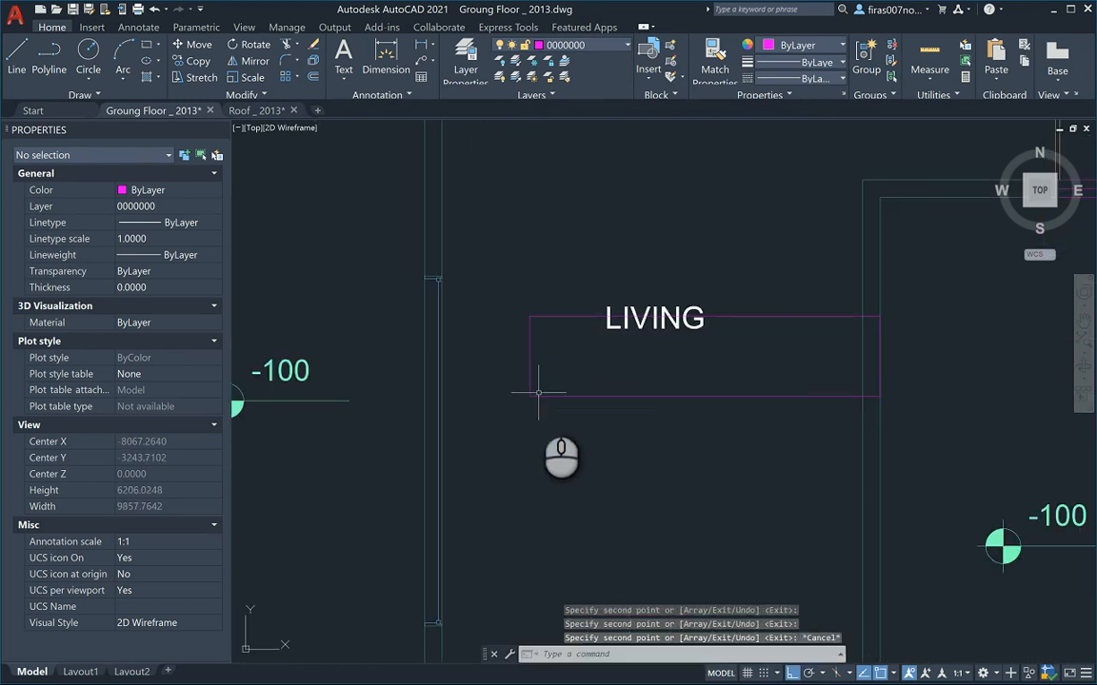
# Rotate the rectangle in the living room 90 degrees counterclockwise so it runs parallel to the window wall.
pyautogui.write('ro')
pyautogui.press('space')
pyautogui.click(536, 348)
pyautogui.click(512, 363)
pyautogui.press('space')
pyautogui.click(498, 383)
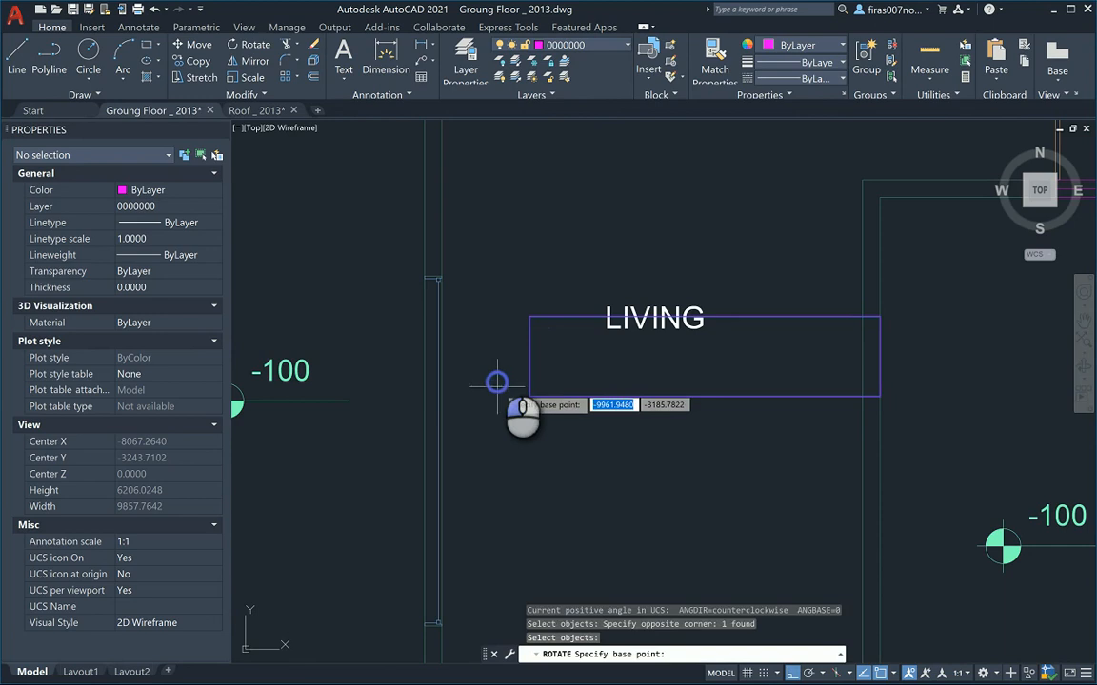
pyautogui.click(498, 318)
pyautogui.press('Escape')
pyautogui.press('Escape')
# Move the rotated rectangle along the wall by its upper edge to line up with the top end of the living room window.
pyautogui.write('m')
pyautogui.press('space')
pyautogui.click(506, 219)
pyautogui.click(445, 285)
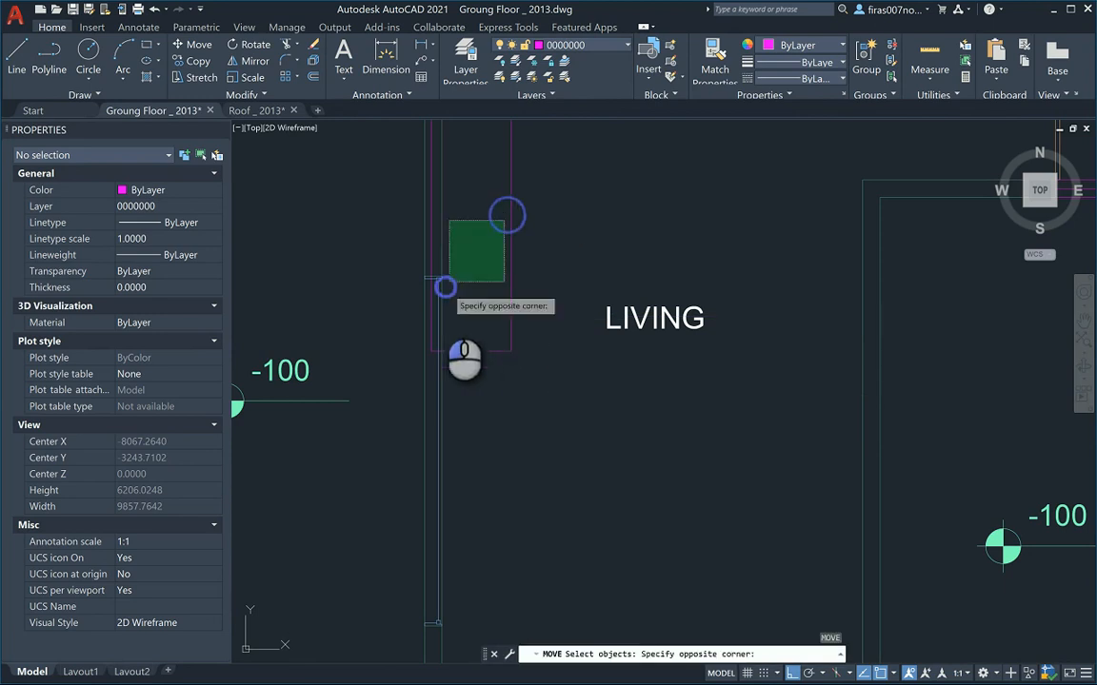
pyautogui.click(510, 207)
pyautogui.click(483, 258)
pyautogui.click(524, 205)
pyautogui.click(465, 276)
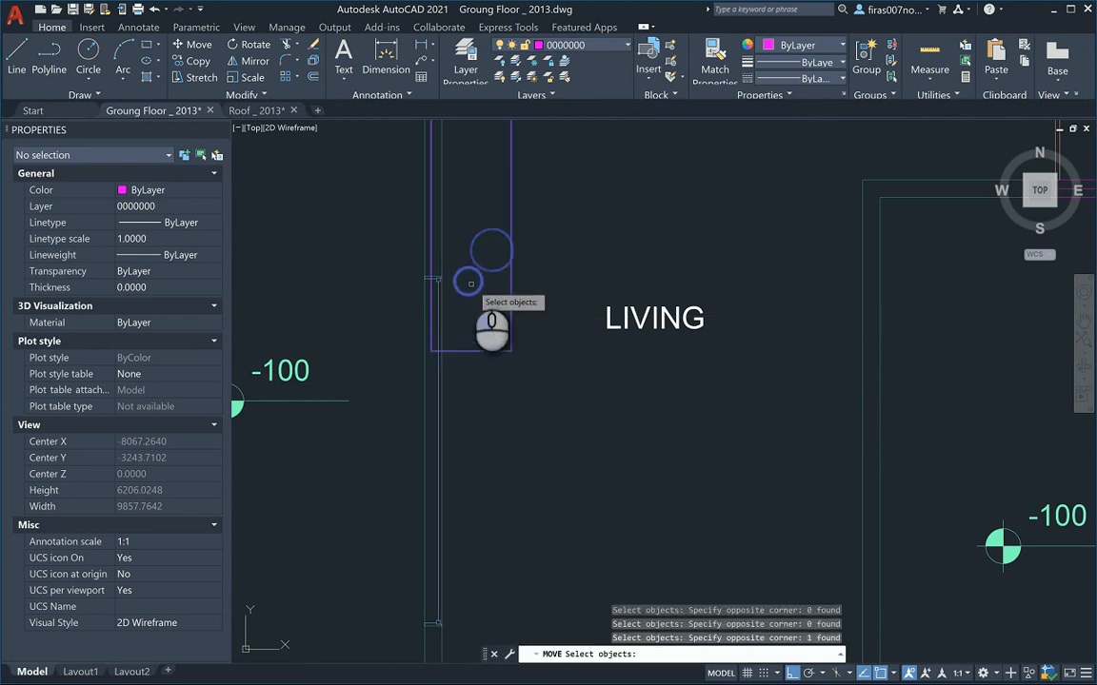
pyautogui.moveTo(464, 260); pyautogui.dragTo(459, 381, button='middle')
pyautogui.press('space')
pyautogui.moveTo(466, 134)
pyautogui.mouseDown(button='middle')
pyautogui.moveTo(445, 143)
pyautogui.moveTo(438, 172)
pyautogui.mouseUp(button='middle')
pyautogui.click(437, 172)
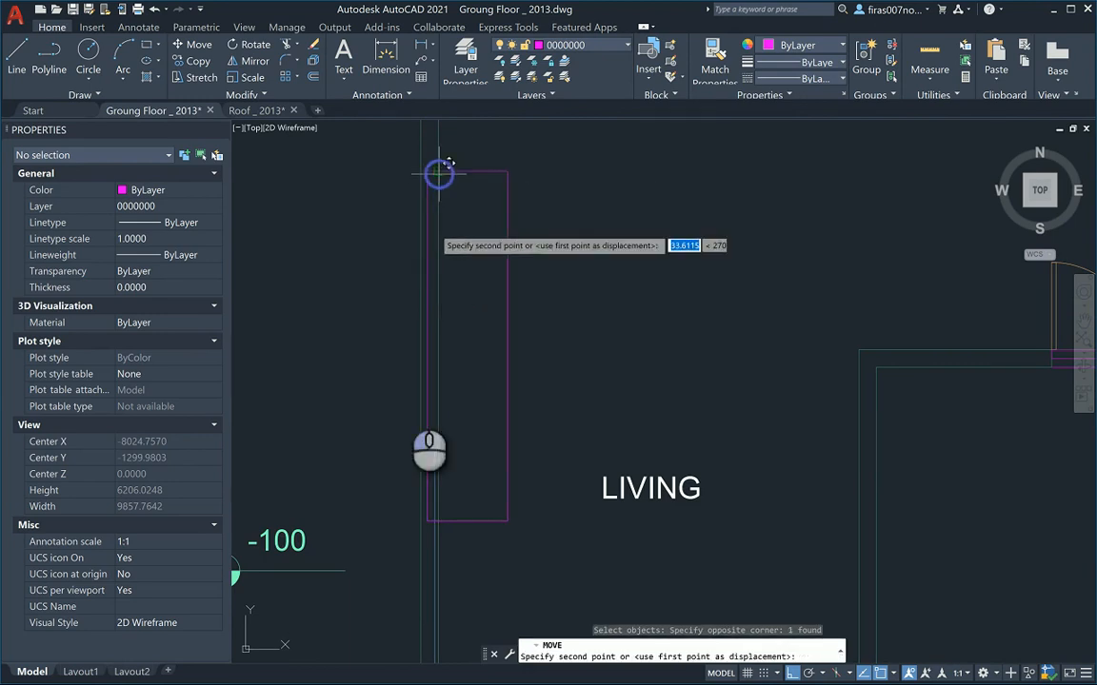
pyautogui.scroll(4, 409, 446)
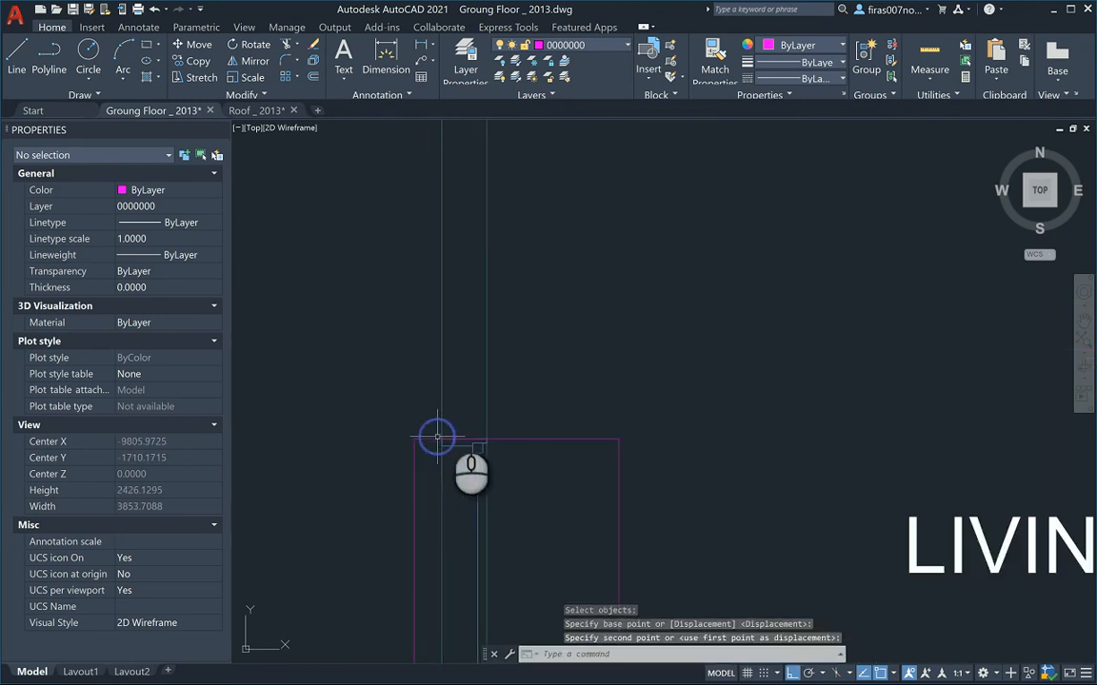
pyautogui.scroll(-3, 436, 436)
pyautogui.press('Escape')
pyautogui.moveTo(472, 531); pyautogui.dragTo(493, 304, button='middle')
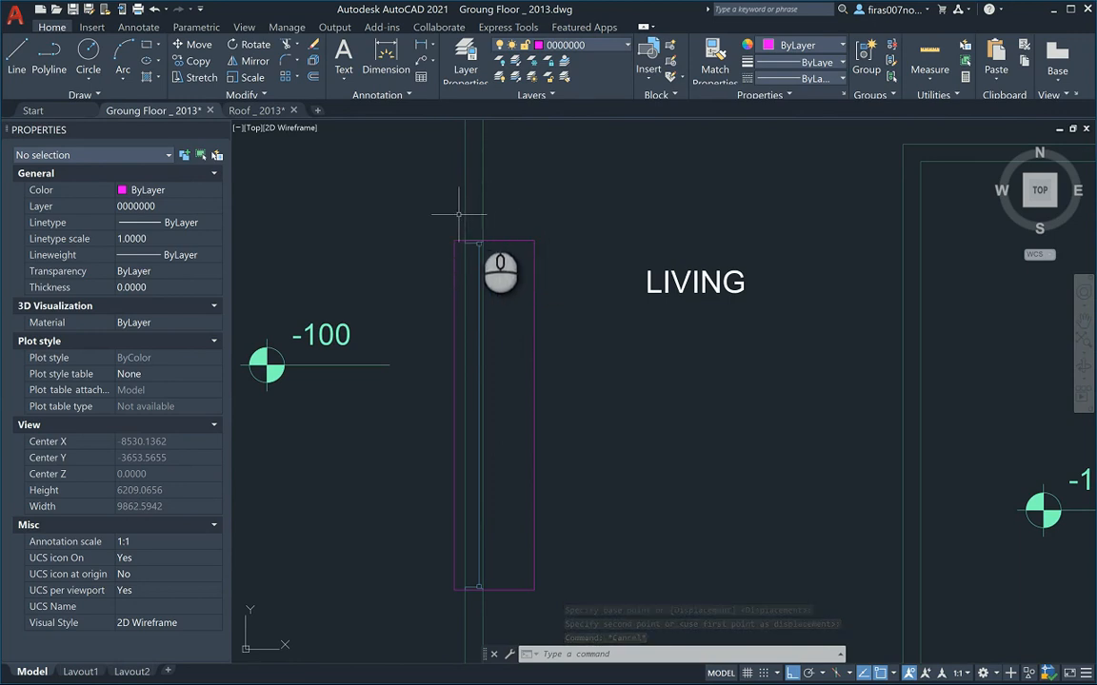
# Start a Write Block and select the four window rectangles in the living room, bedroom and reception as its objects.
pyautogui.scroll(-5, 440, 223)
pyautogui.moveTo(680, 390); pyautogui.dragTo(540, 366, button='middle')
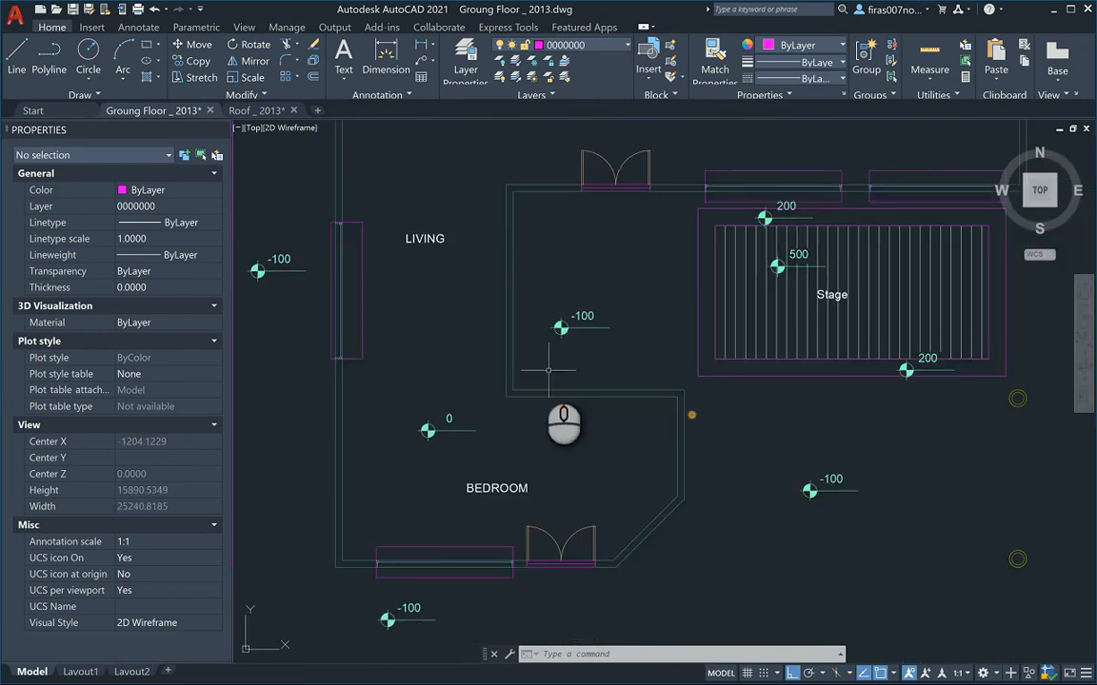
pyautogui.scroll(-2, 539, 366)
pyautogui.write('w')
pyautogui.press('Return')
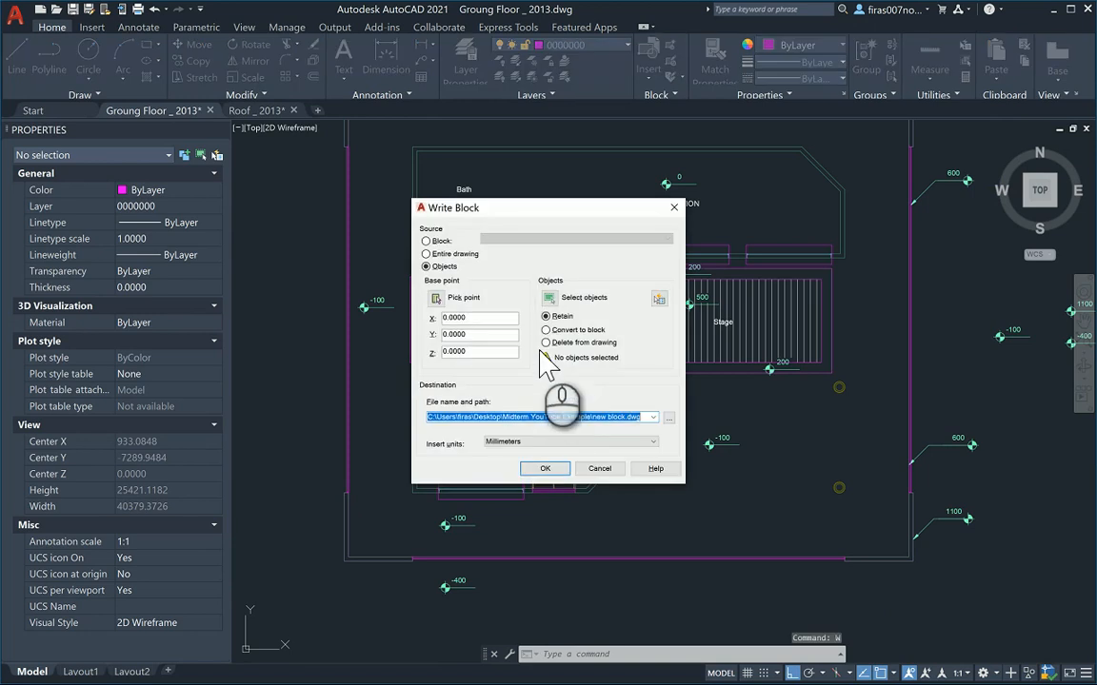
pyautogui.click(549, 288)
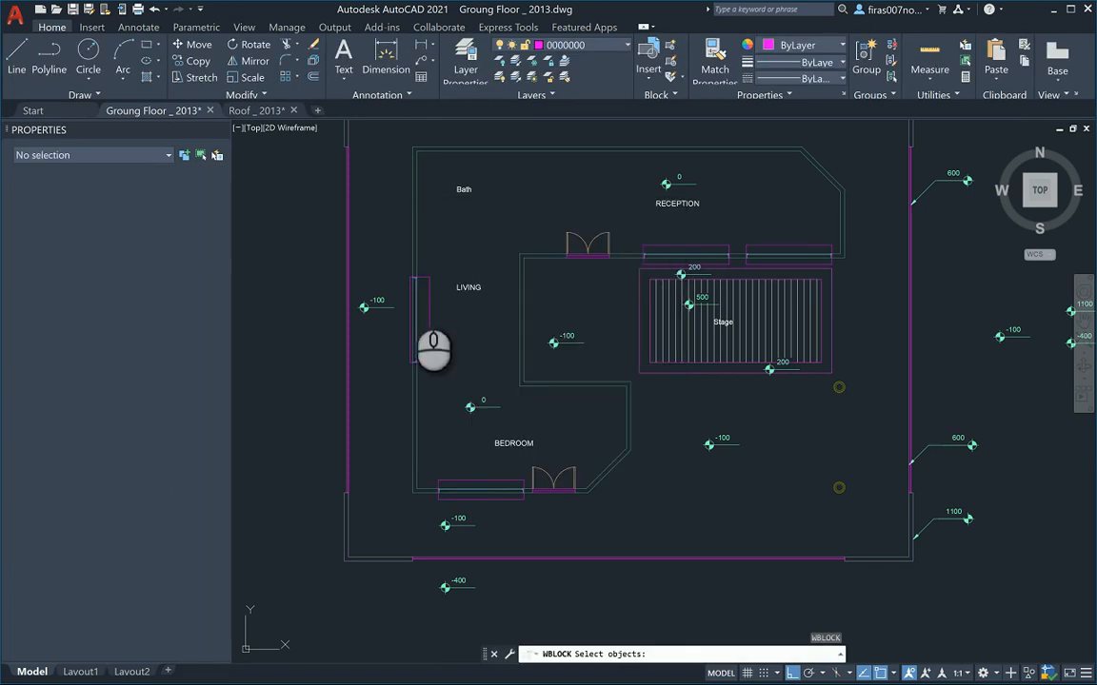
pyautogui.click(426, 288)
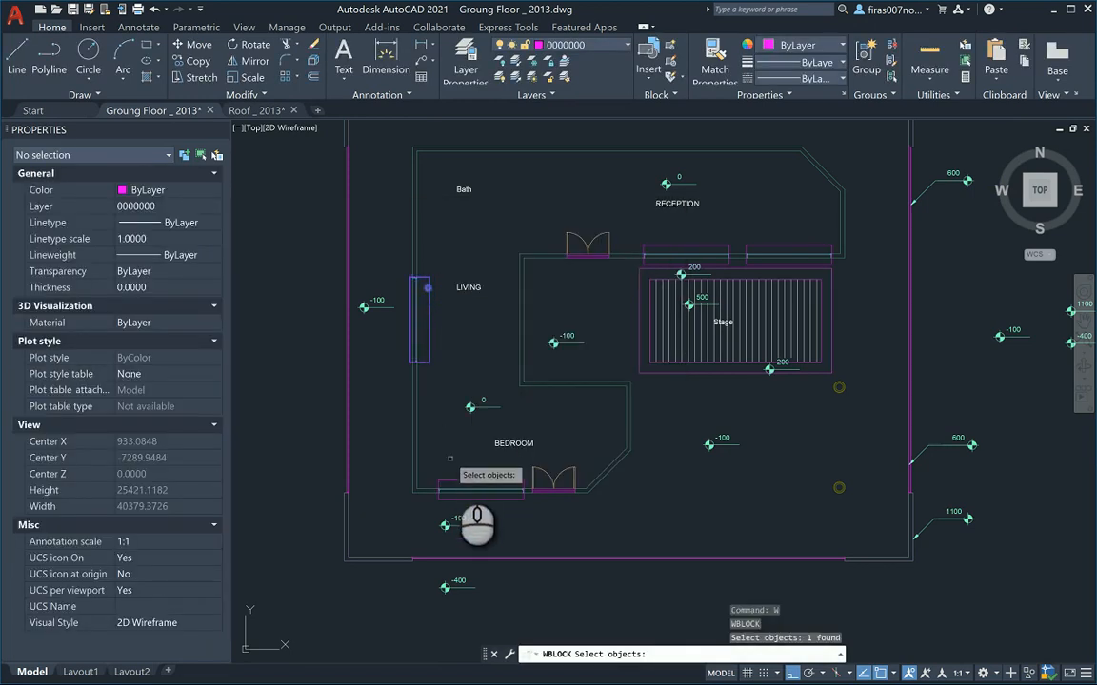
pyautogui.click(457, 481)
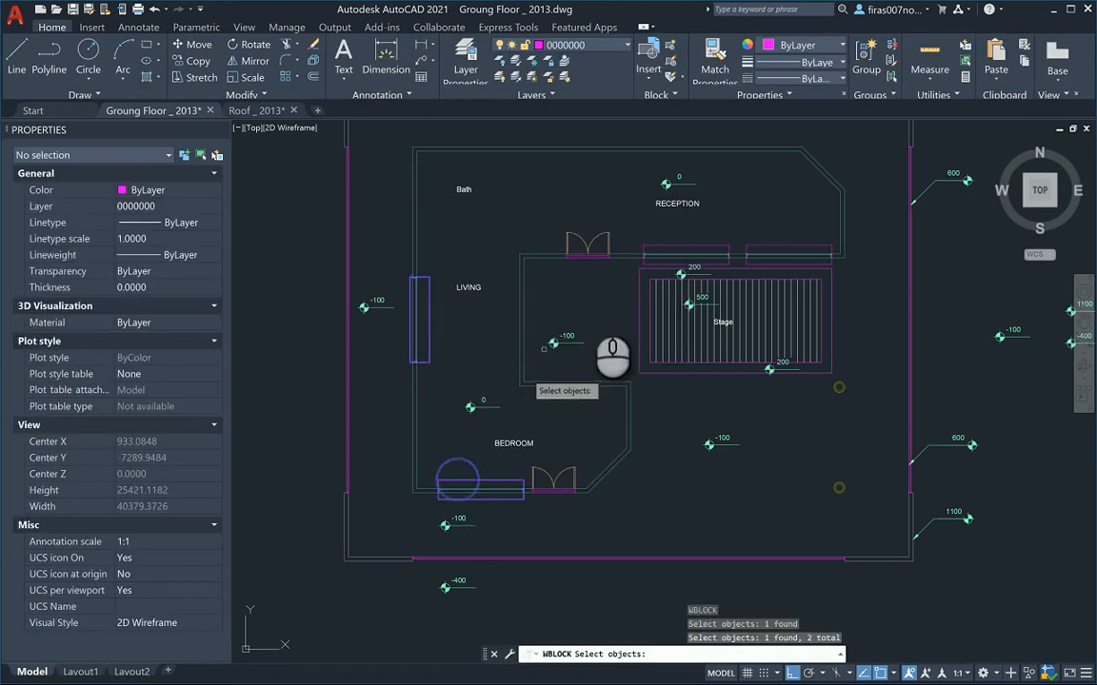
pyautogui.click(674, 238)
pyautogui.click(678, 244)
pyautogui.click(686, 246)
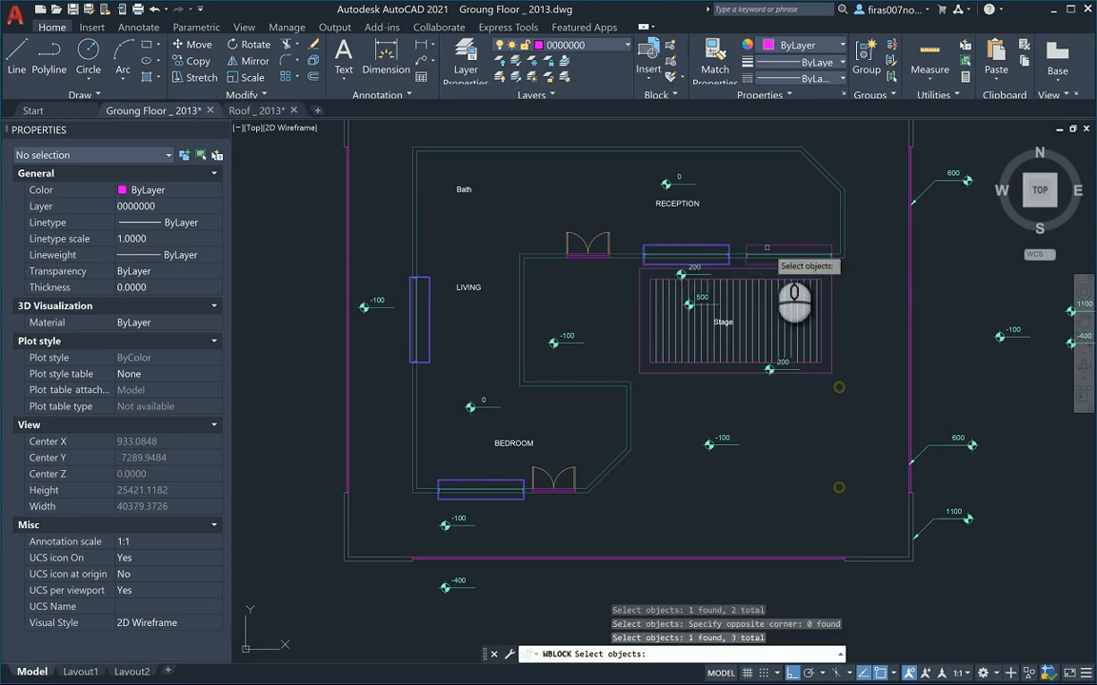
pyautogui.press('Return')
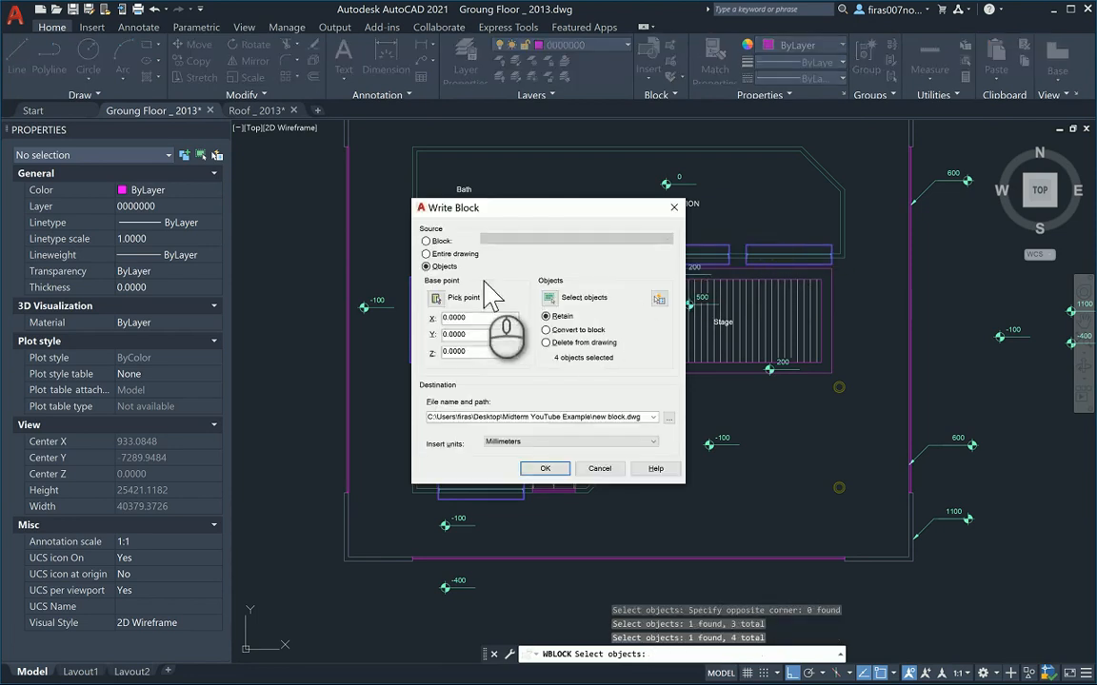
# Set the block's base point at the building's outer corner near the bath and write it as Windows Open in the Midterm YouTube Example folder.
pyautogui.click(434, 296)
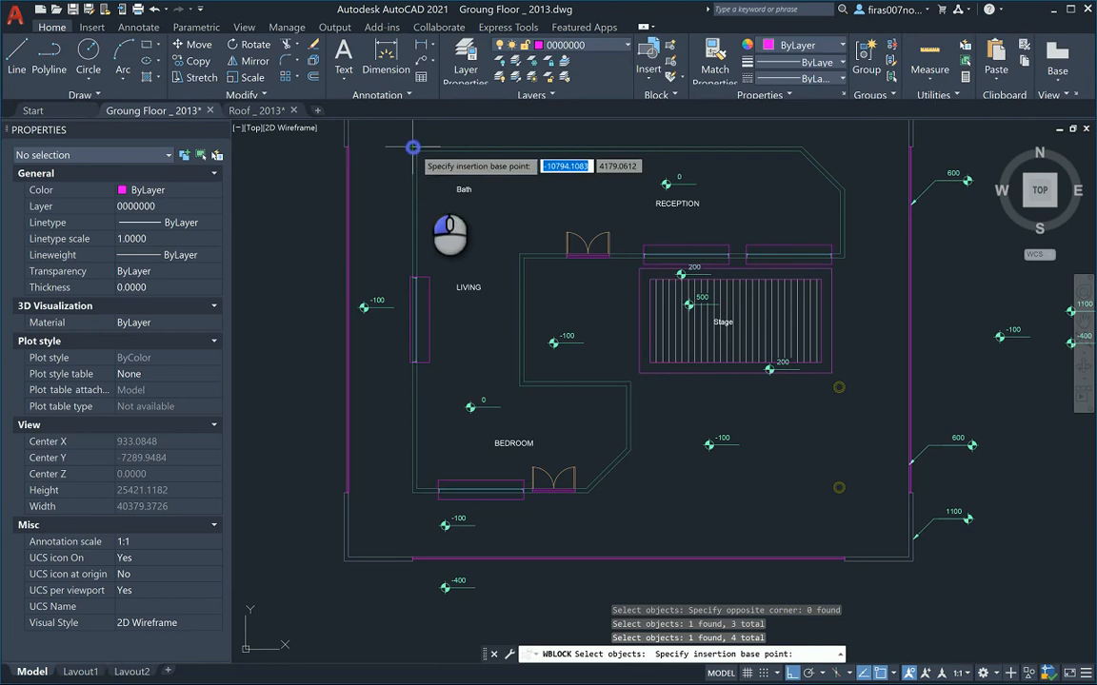
pyautogui.click(412, 147)
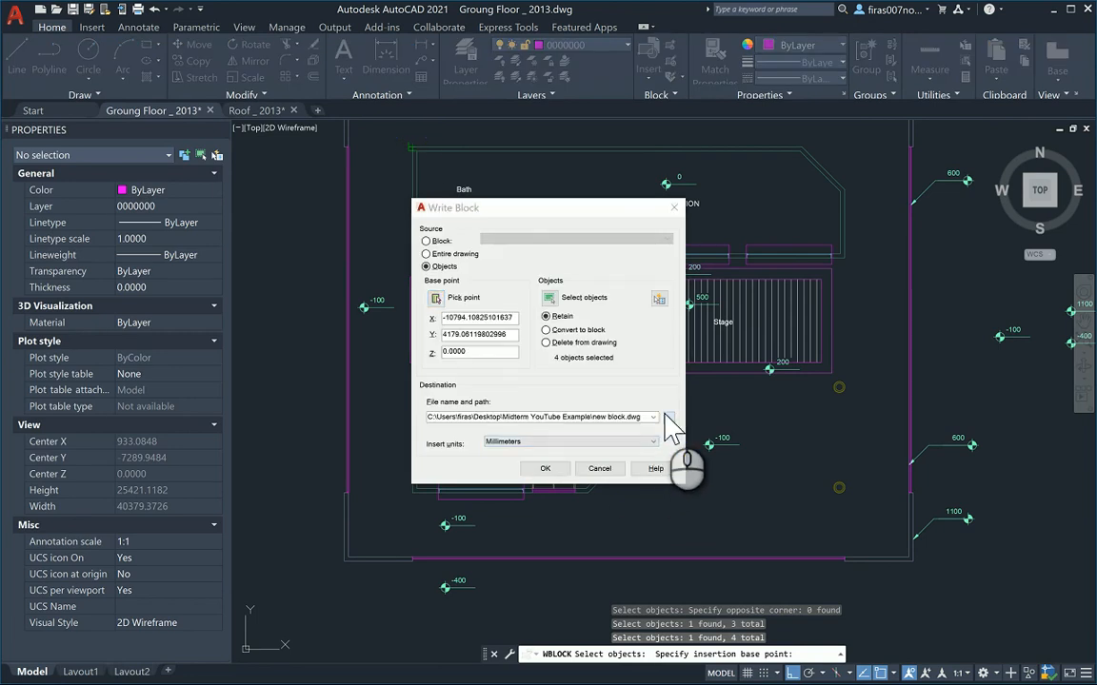
pyautogui.click(669, 417)
pyautogui.write('Windows Open')
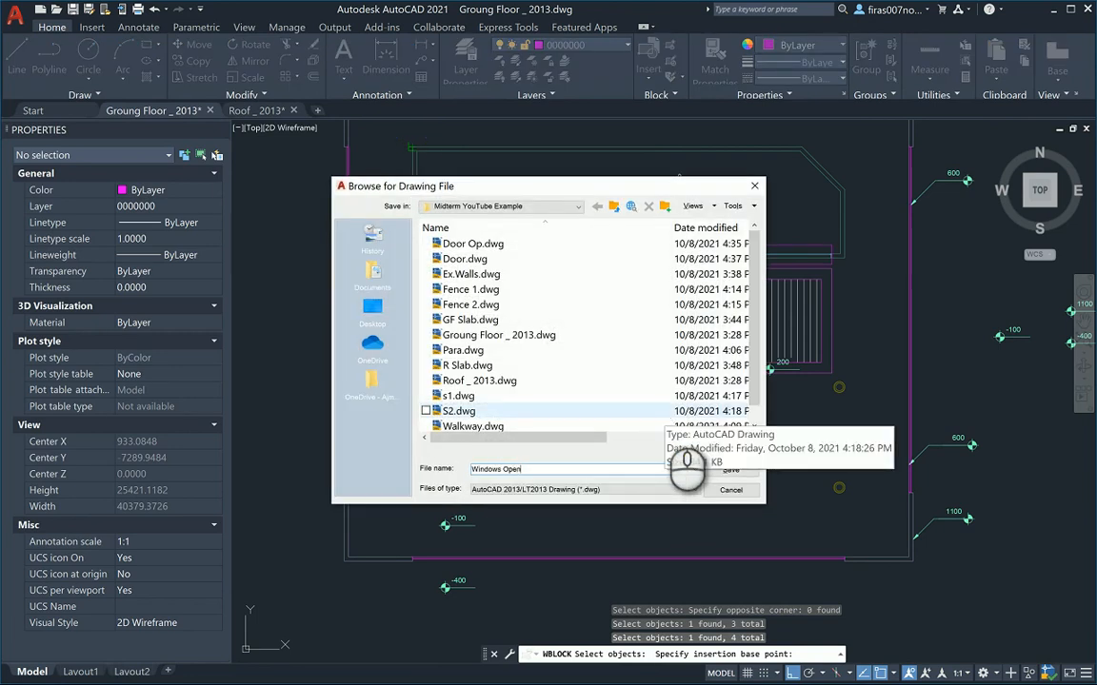
pyautogui.press('Return')
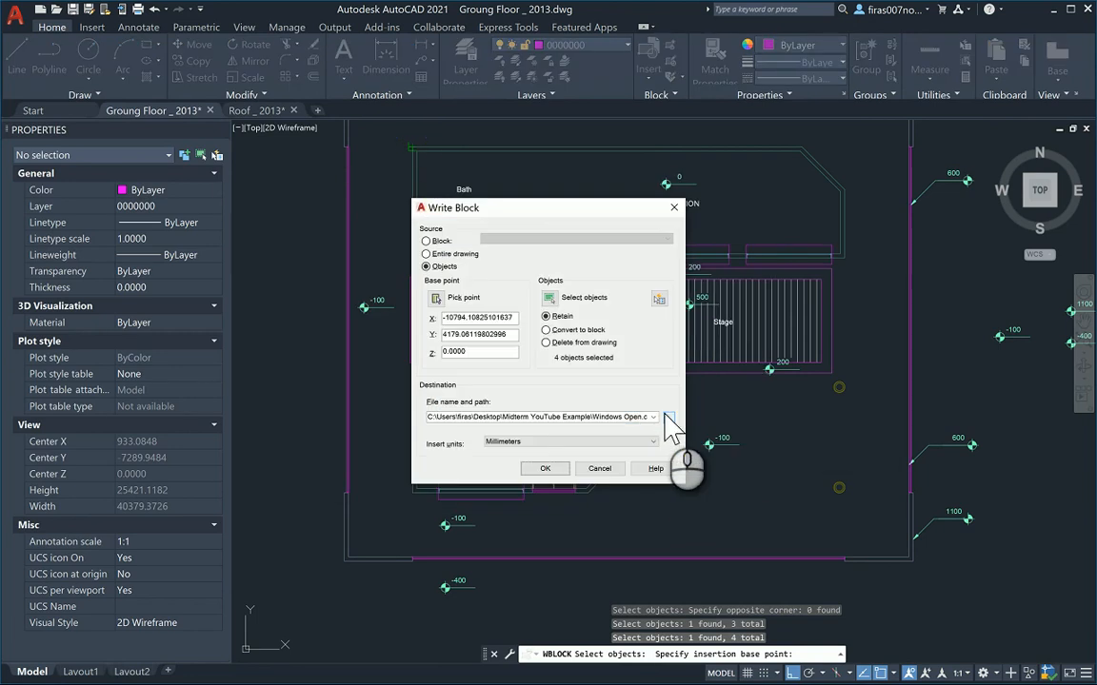
pyautogui.click(546, 469)
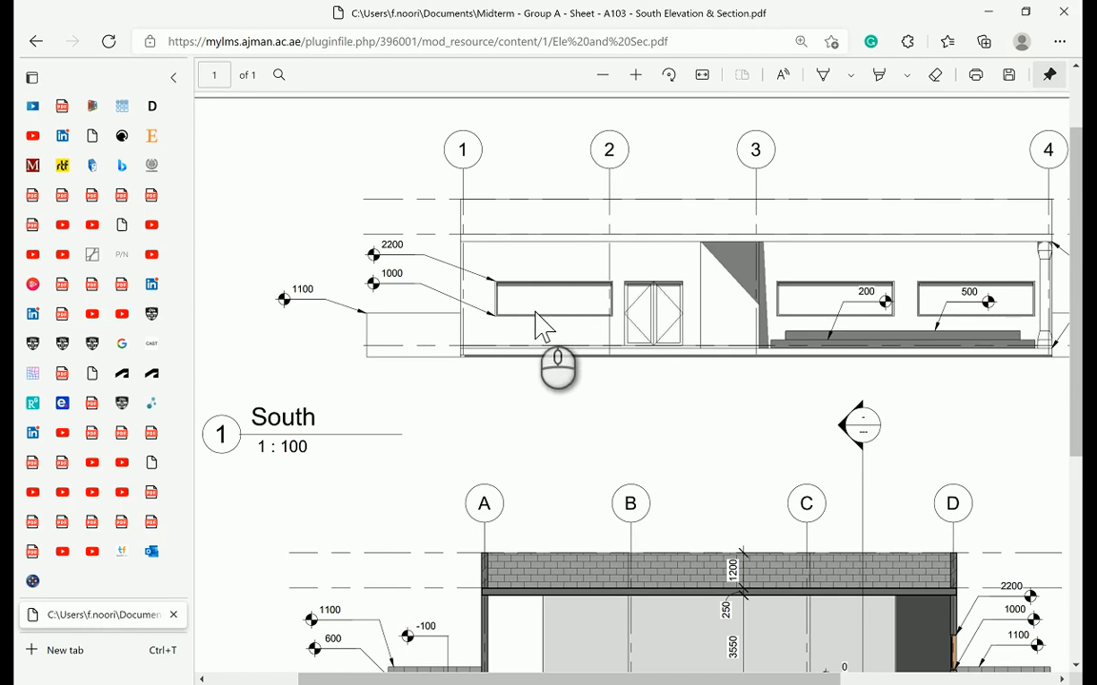
# Switch to 3ds Max and import Windows Open.dwg from the Midterm YouTube Example folder with the default DWG import options.
pyautogui.hotkey('alt', 'Tab')
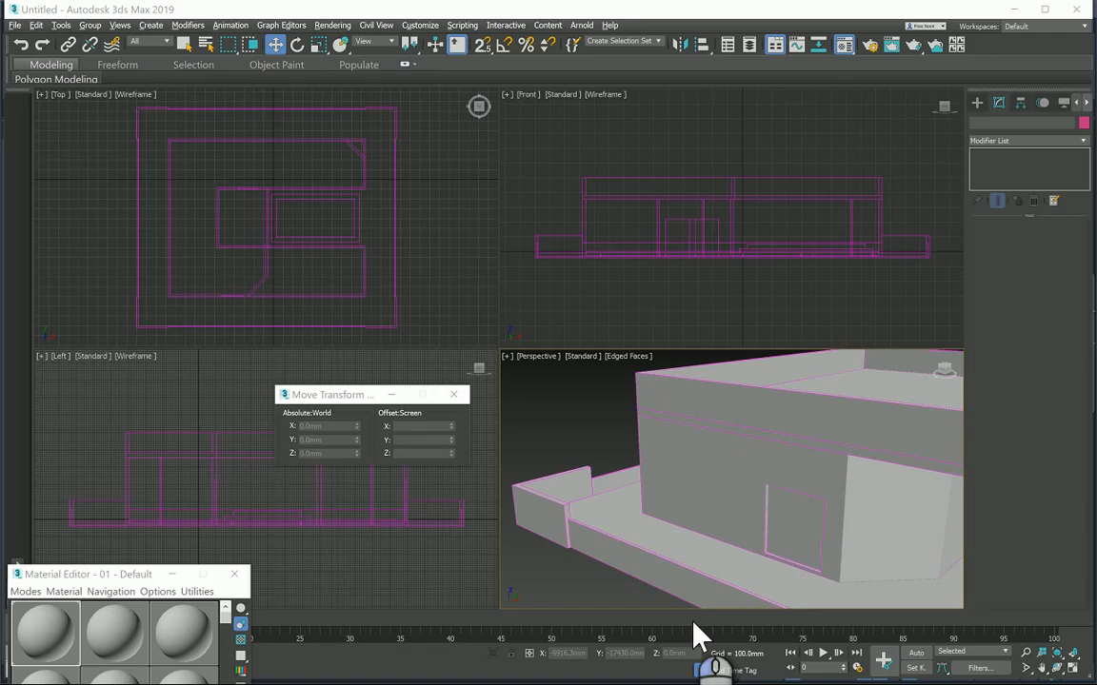
pyautogui.keyDown('alt'); pyautogui.moveTo(622, 557); pyautogui.dragTo(596, 525, button='middle'); pyautogui.keyUp('alt')
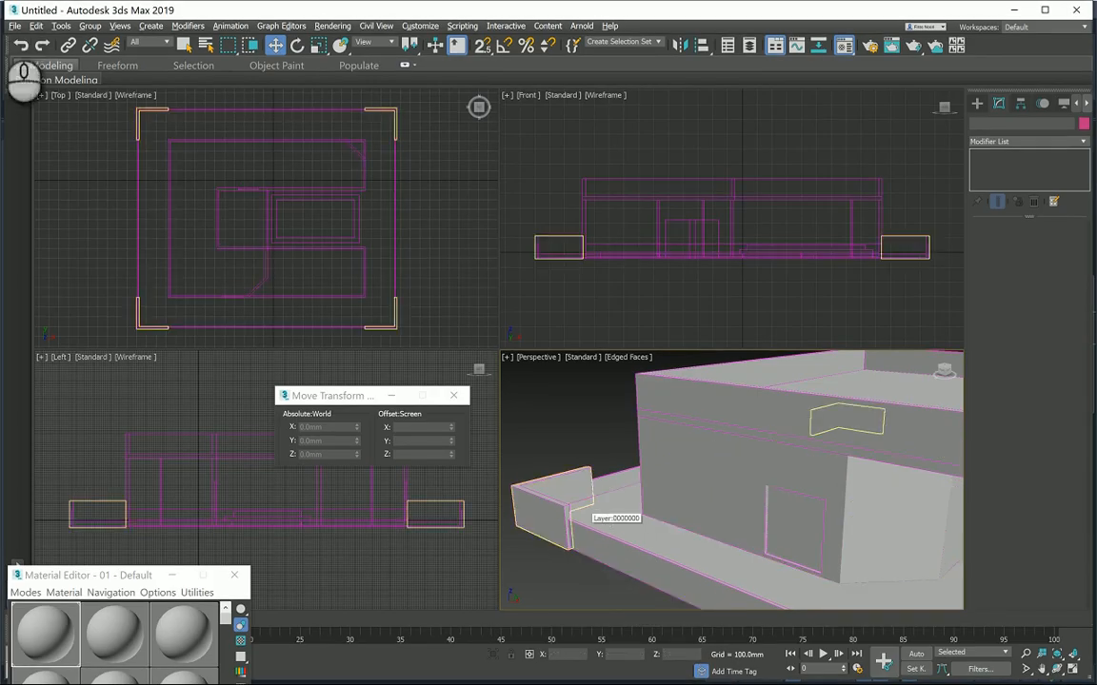
pyautogui.click(15, 26)
pyautogui.moveTo(42, 177)
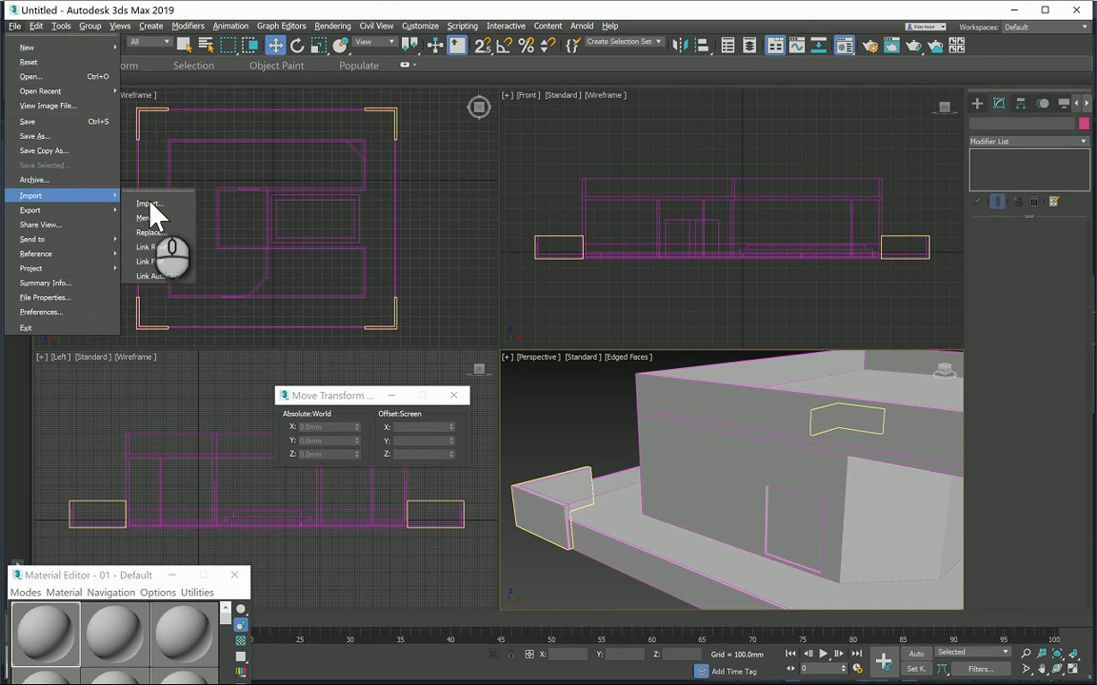
pyautogui.click(164, 217)
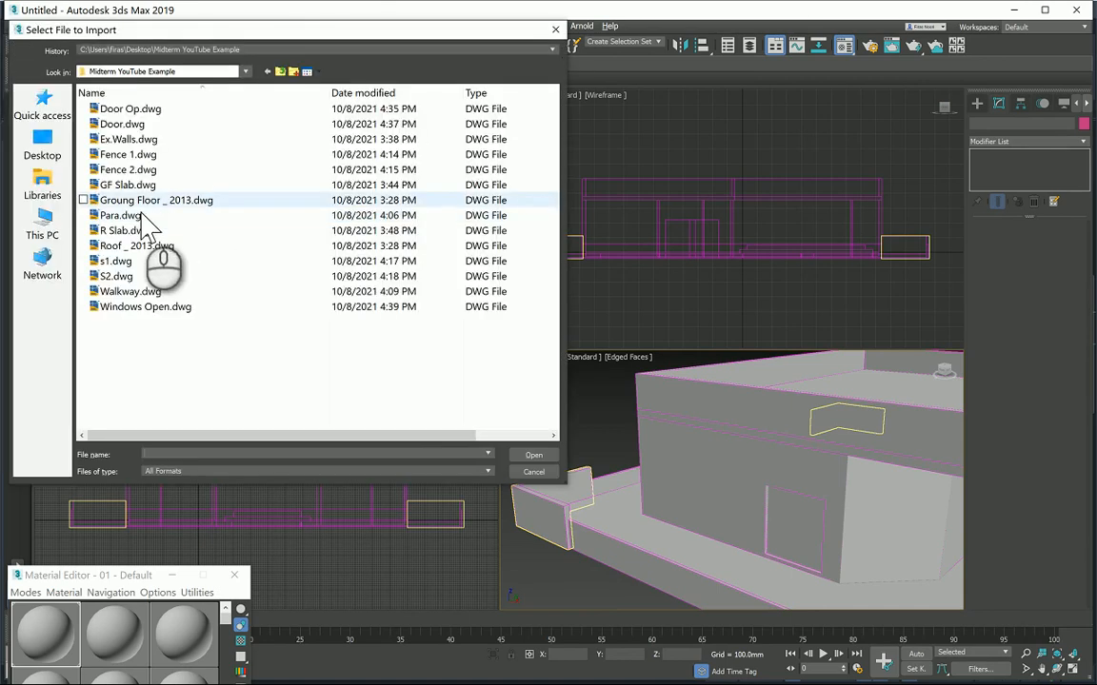
pyautogui.doubleClick(116, 307)
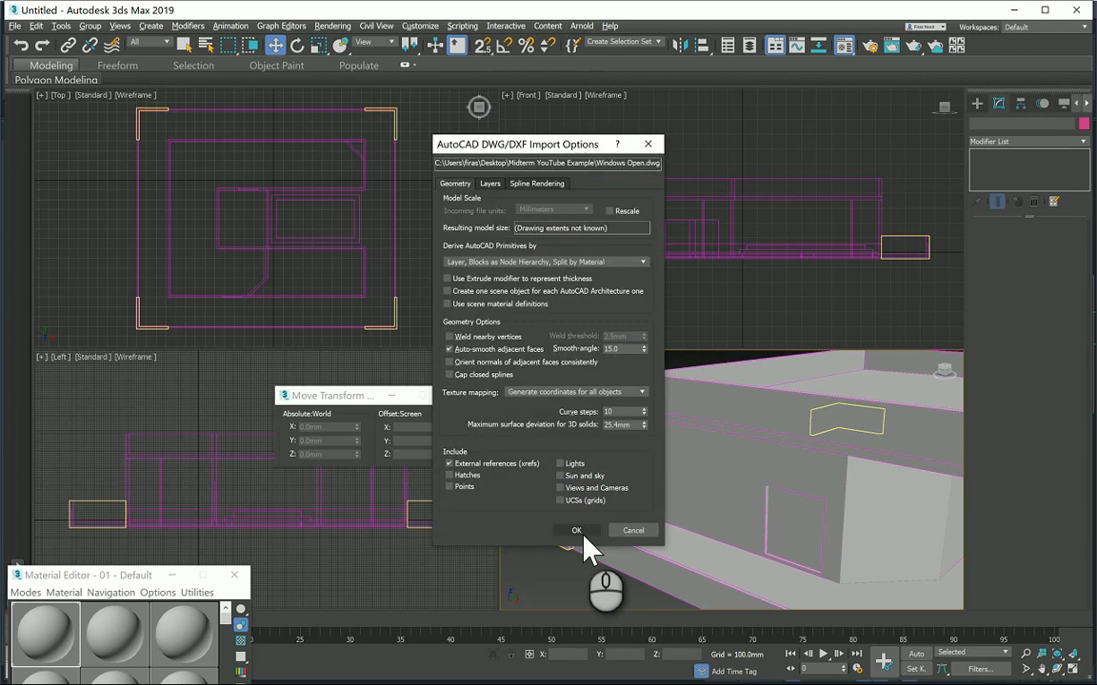
pyautogui.click(571, 571)
# Select the imported window opening outlines and set their absolute Z position to 1000 mm.
pyautogui.scroll(9, 667, 497)
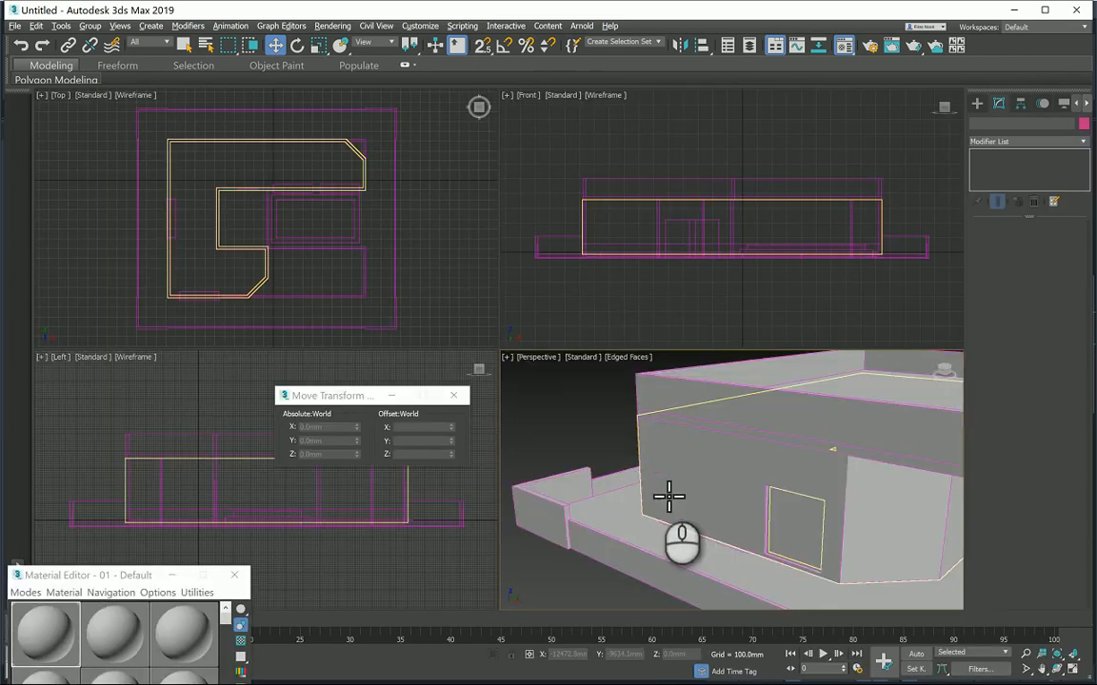
pyautogui.scroll(3, 668, 515)
pyautogui.moveTo(760, 554); pyautogui.dragTo(617, 514, button='middle')
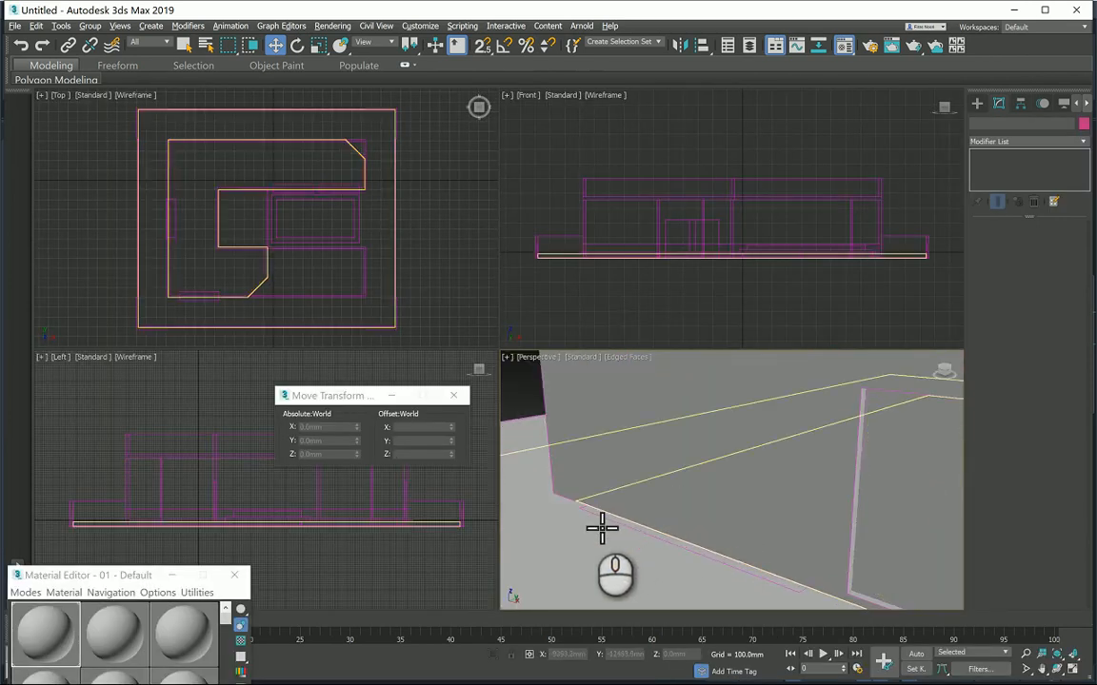
pyautogui.click(607, 527)
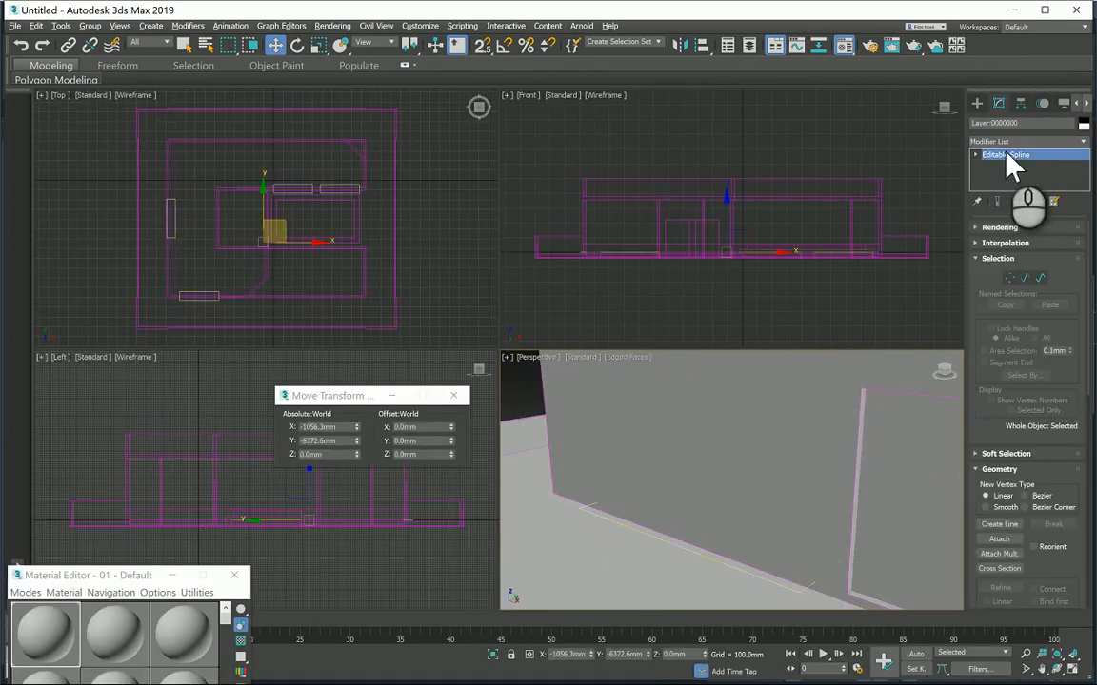
pyautogui.doubleClick(302, 454)
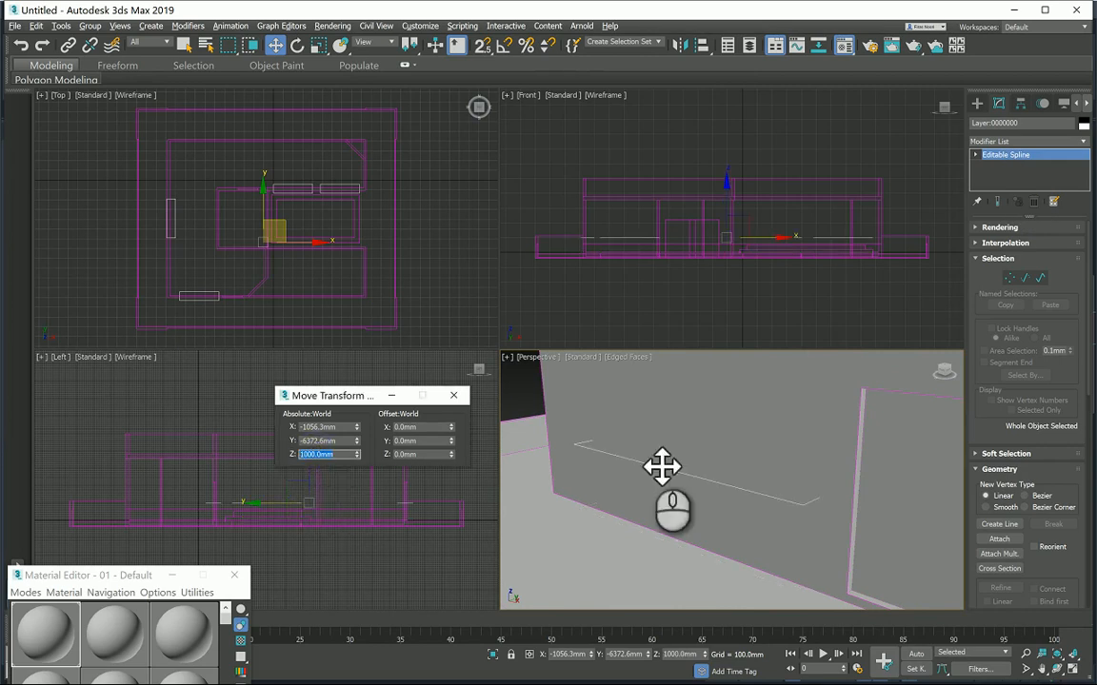
pyautogui.press('Return')
# Paste the copied Extrude modifier onto the window outlines and set its amount to 1200 mm.
pyautogui.rightClick(1026, 169)
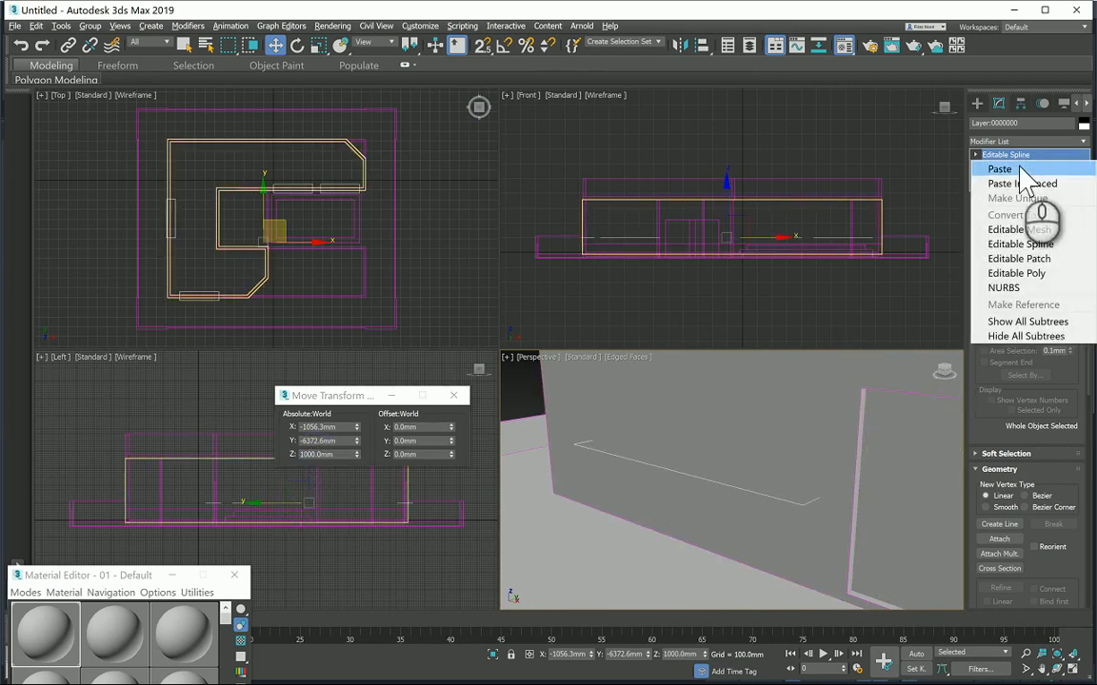
pyautogui.click(1033, 165)
pyautogui.doubleClick(1048, 246)
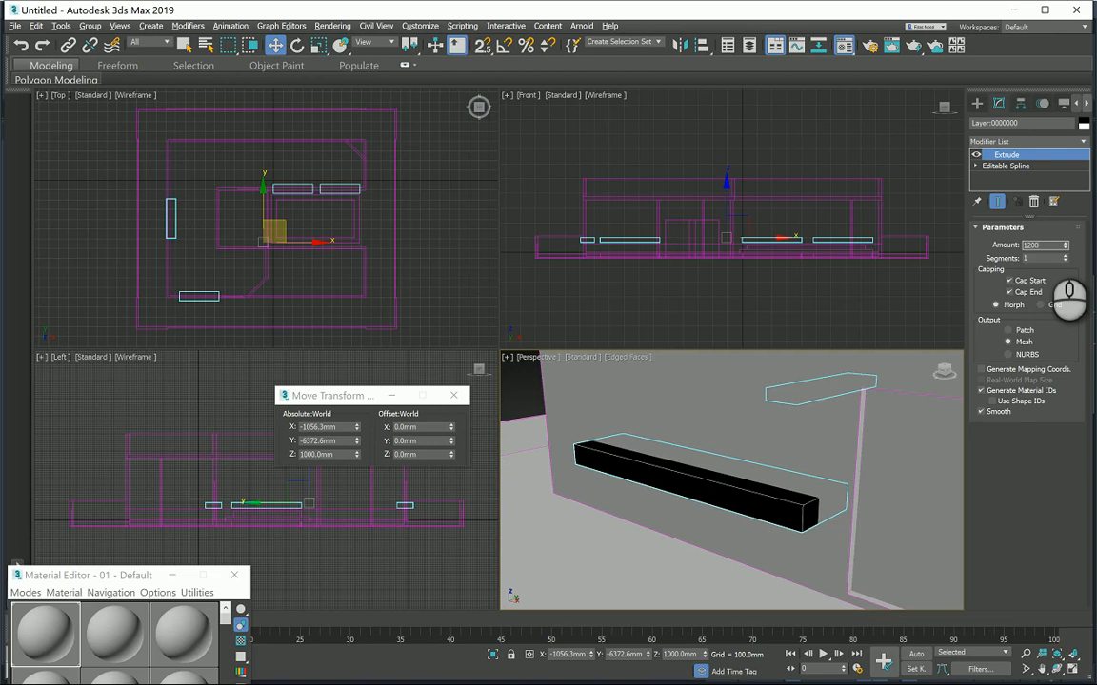
pyautogui.press('Return')
pyautogui.moveTo(833, 385); pyautogui.dragTo(648, 524, button='middle')
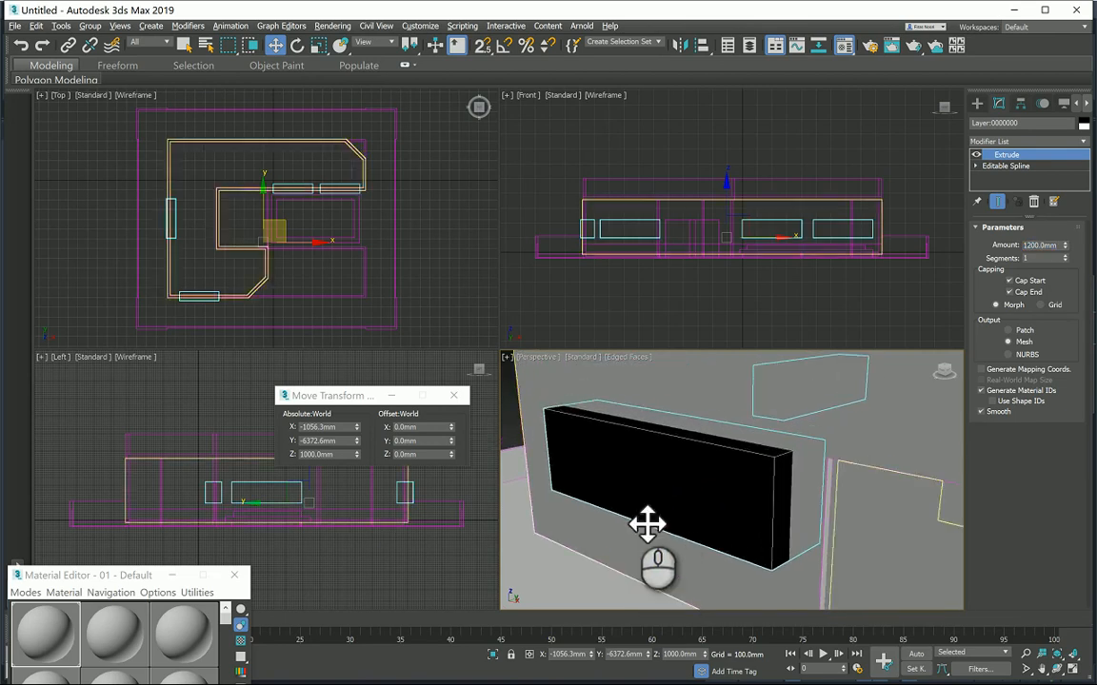
# Assign the first sample material to the extruded window volumes and clear the selection.
pyautogui.moveTo(48, 630); pyautogui.dragTo(533, 507)
pyautogui.scroll(-3, 595, 490)
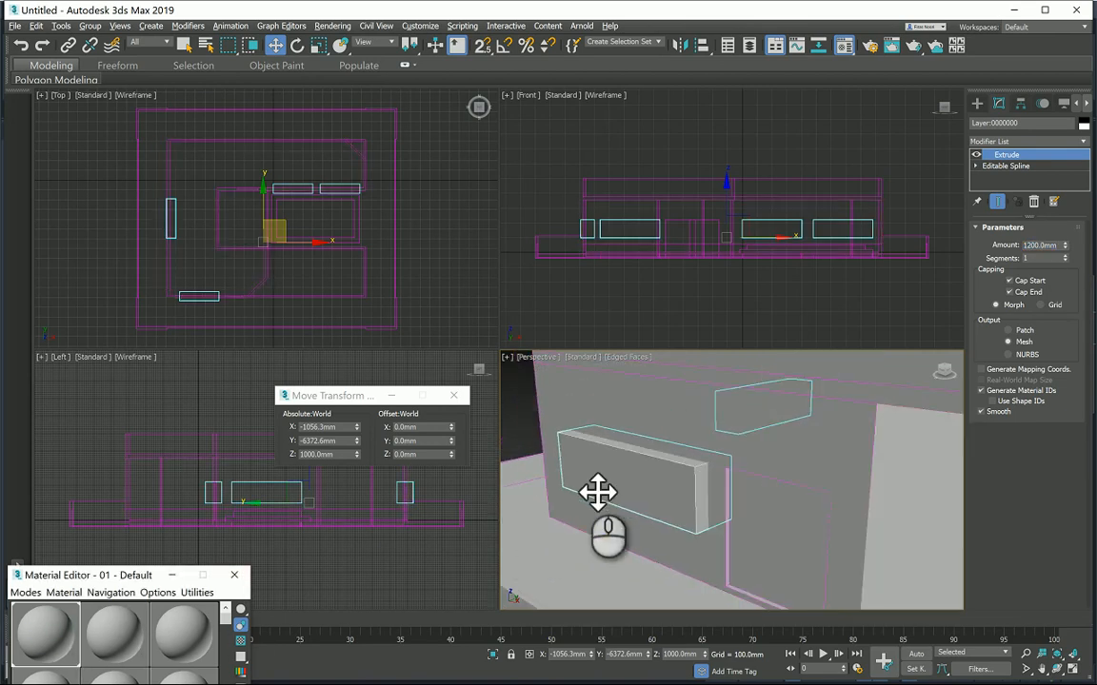
pyautogui.click(540, 440)
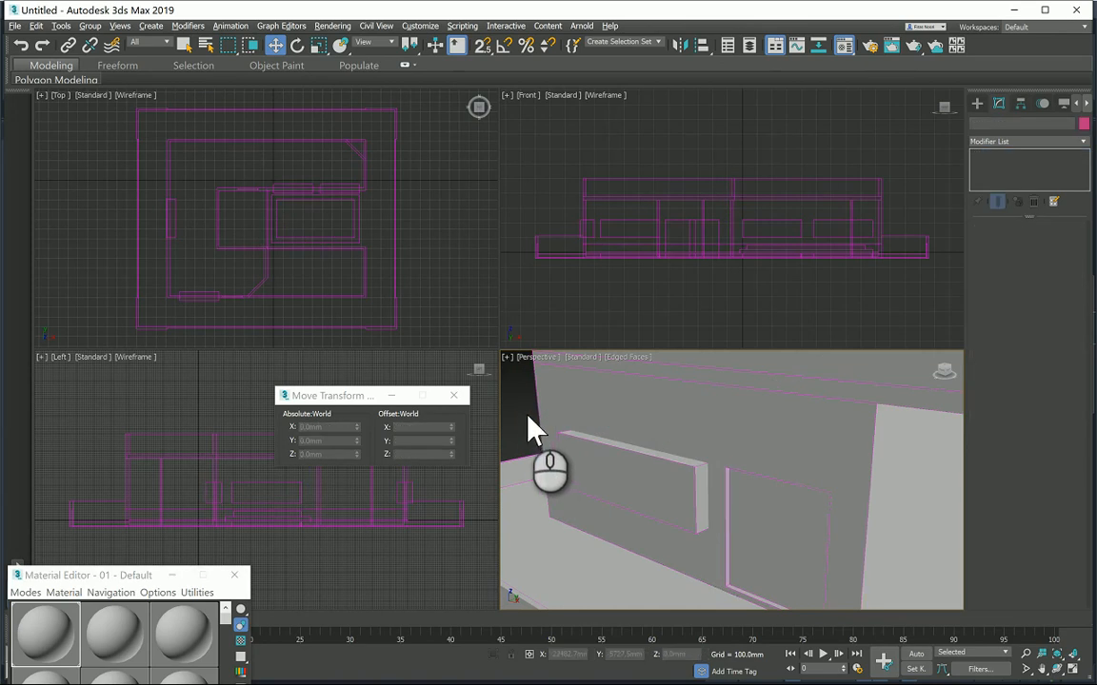
# Subtract the extruded window volumes from the exterior walls with the walls' existing ProBoolean, leaving the walls deselected.
pyautogui.click(560, 411)
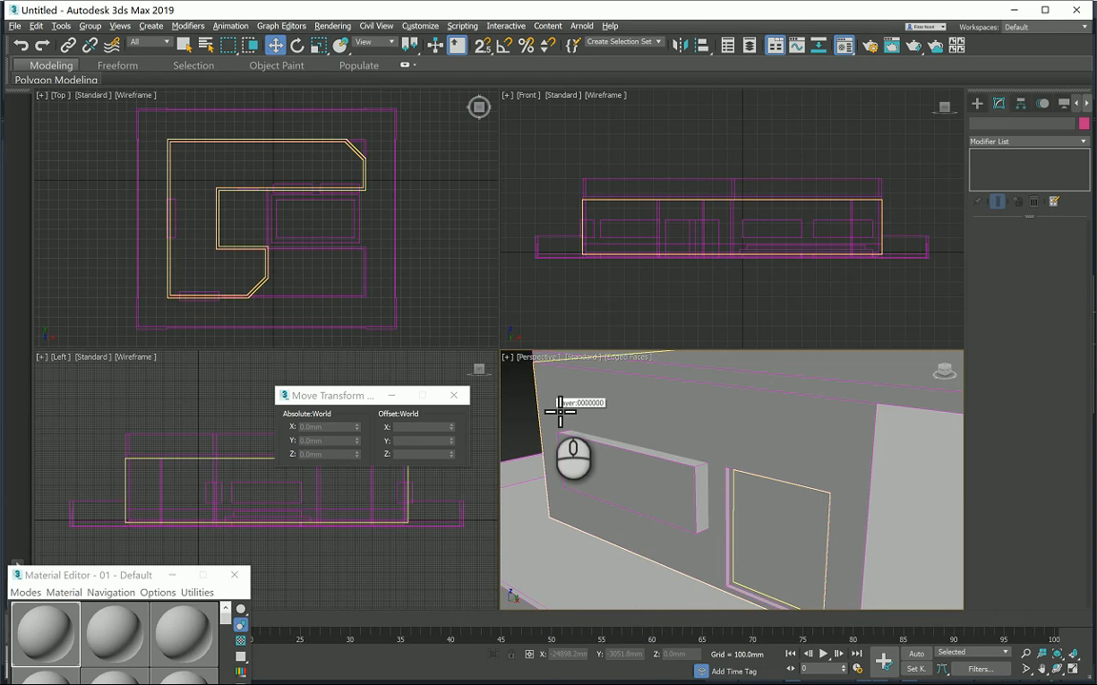
pyautogui.click(560, 411)
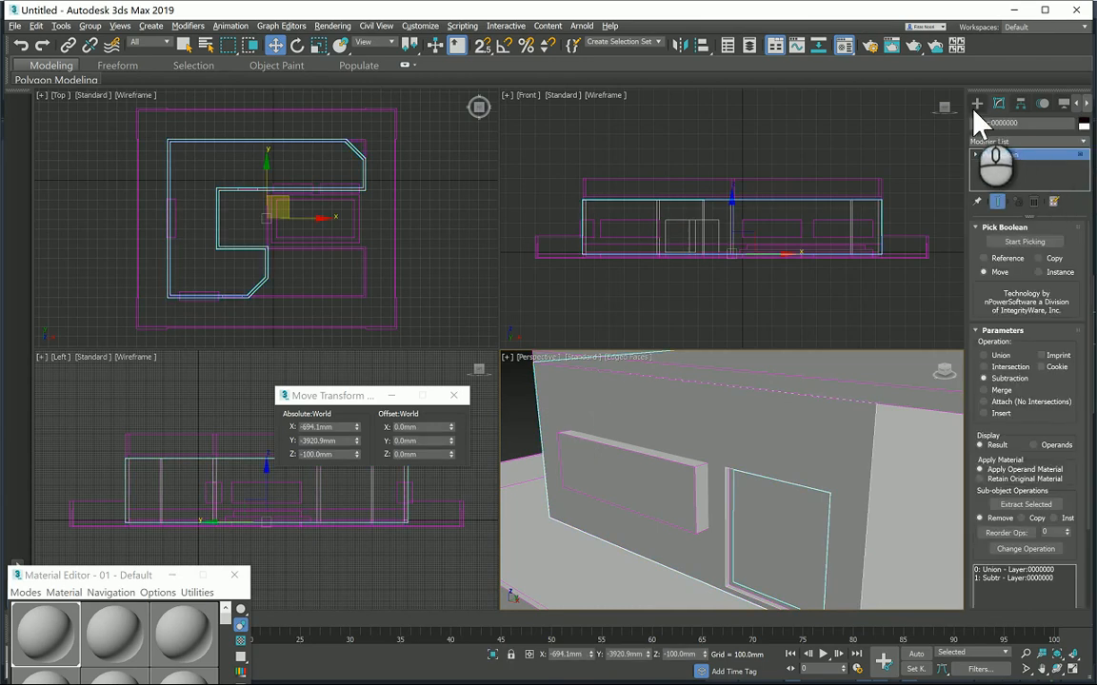
pyautogui.click(976, 105)
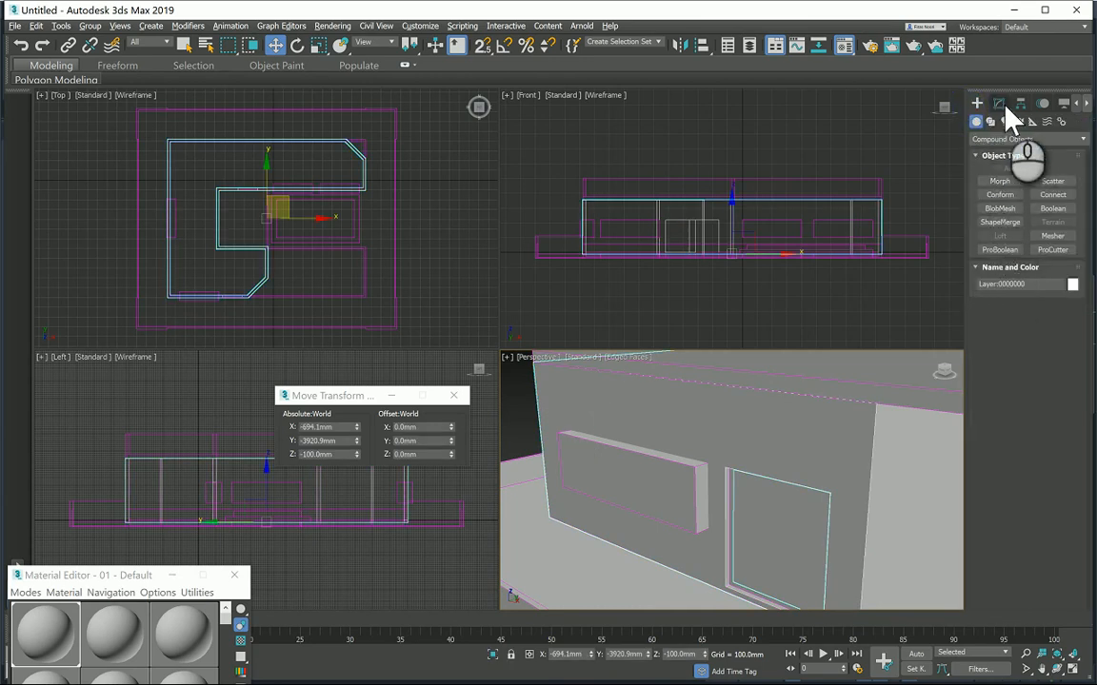
pyautogui.click(1004, 106)
pyautogui.scroll(-3, 573, 408)
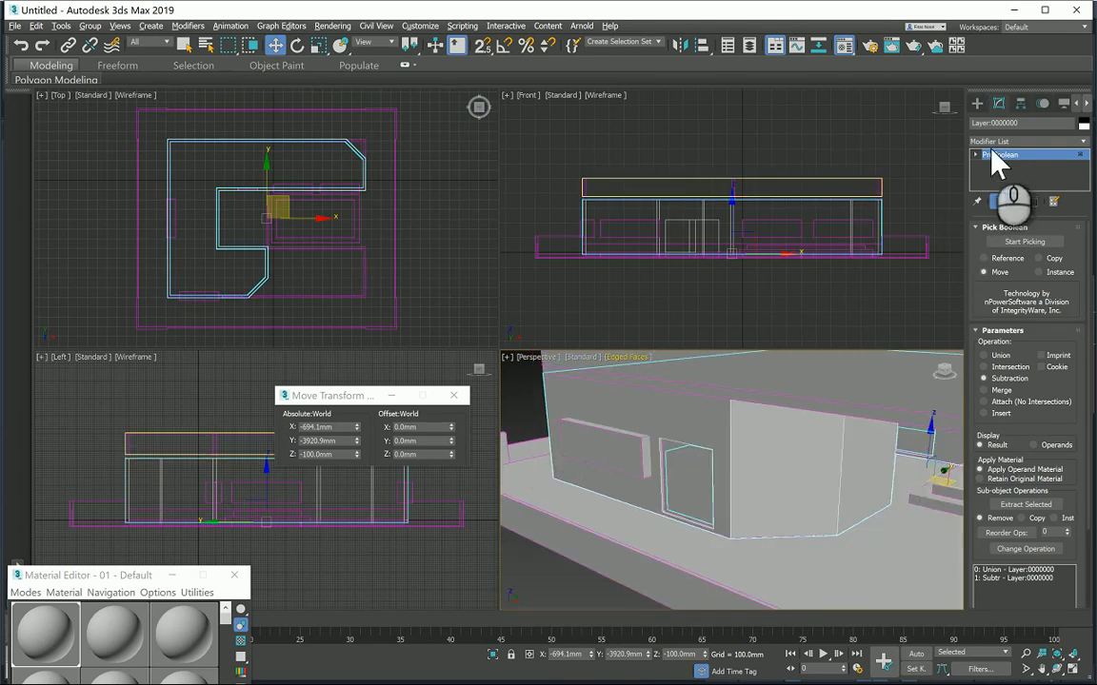
pyautogui.click(1025, 242)
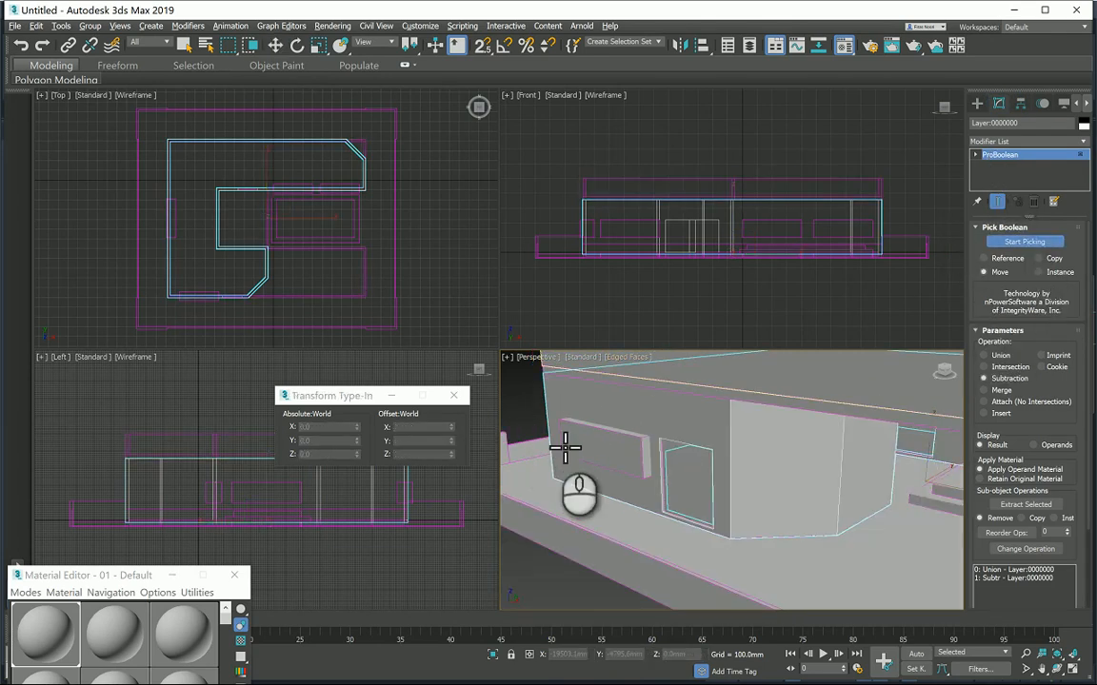
pyautogui.click(580, 459)
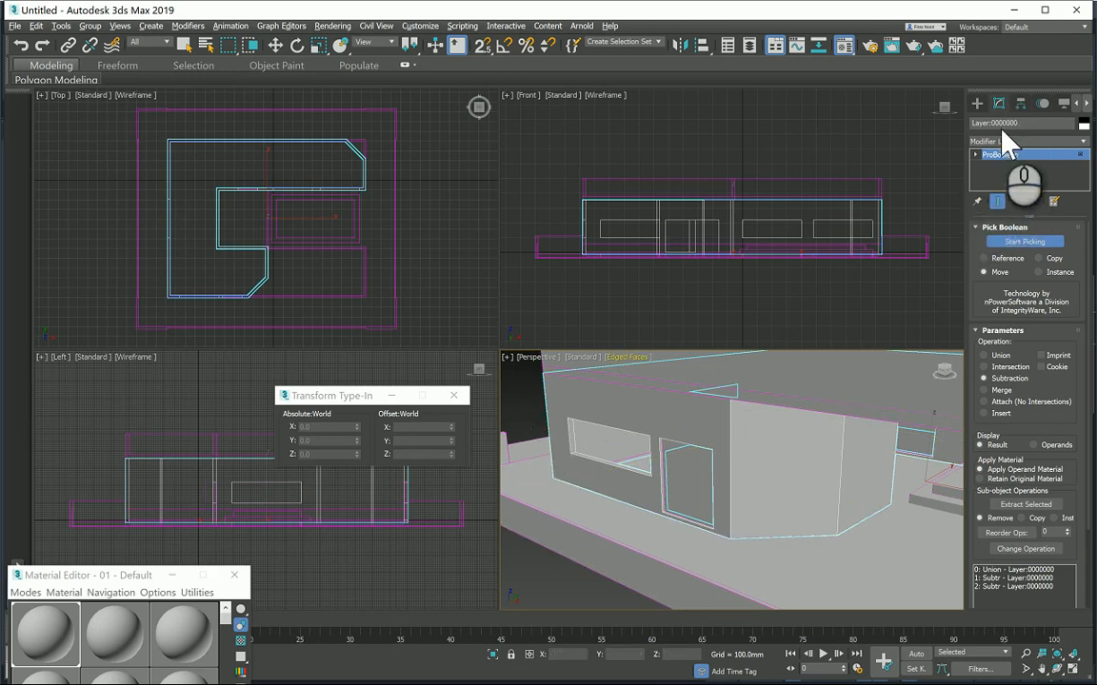
pyautogui.click(519, 421)
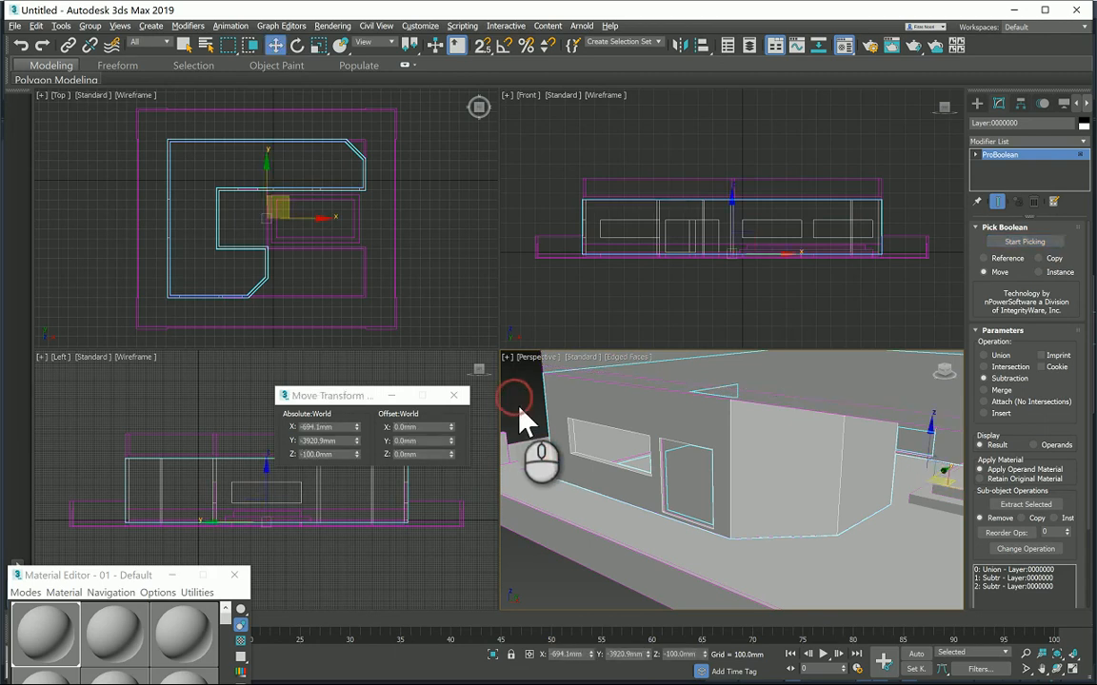
pyautogui.press('w')
pyautogui.click(571, 569)
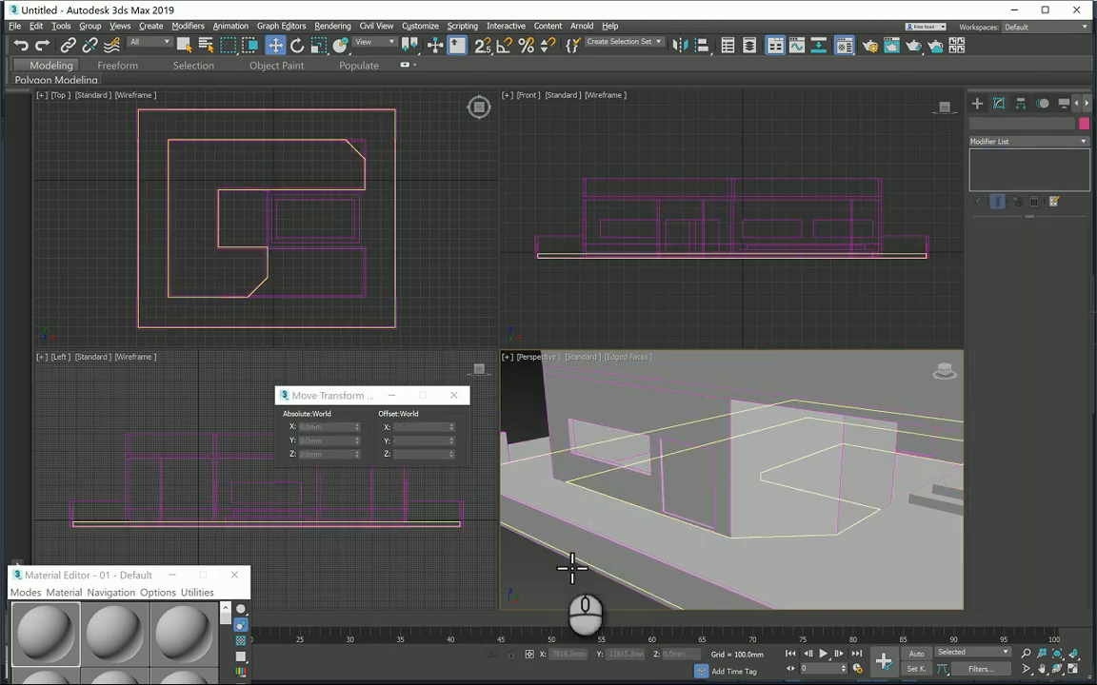
pyautogui.click(774, 416)
pyautogui.click(949, 198)
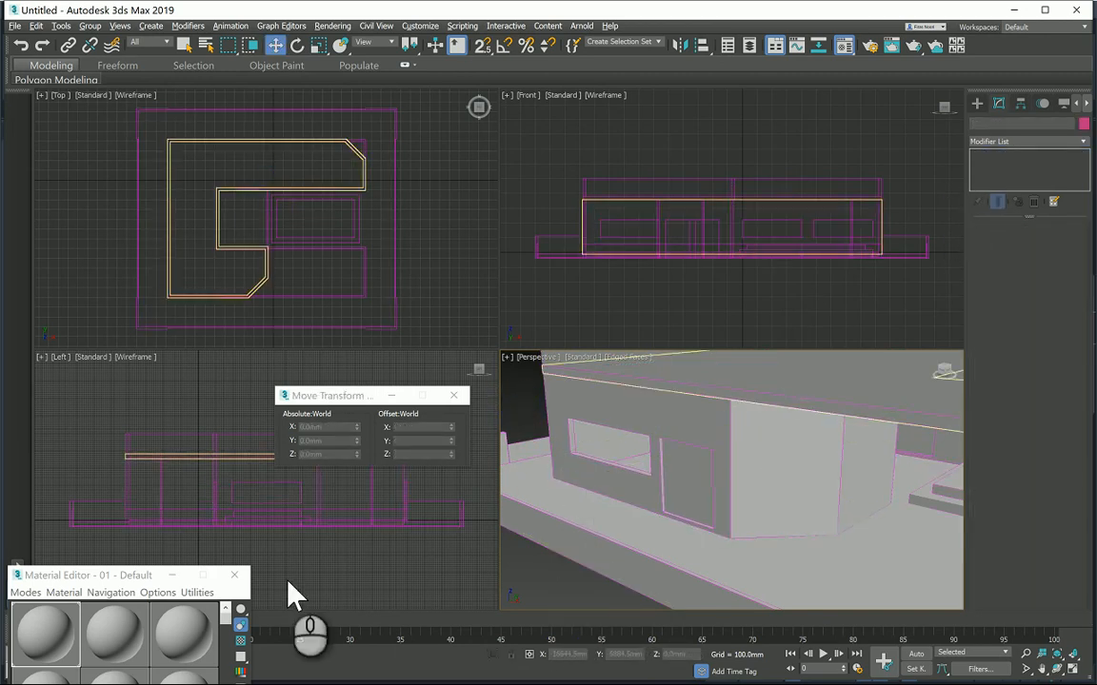
# Switch to Groung Floor _ 2013.dwg in AutoCAD and draw a thin rectangle across the bedroom window opening along the wall's inner face.
pyautogui.click(647, 684)
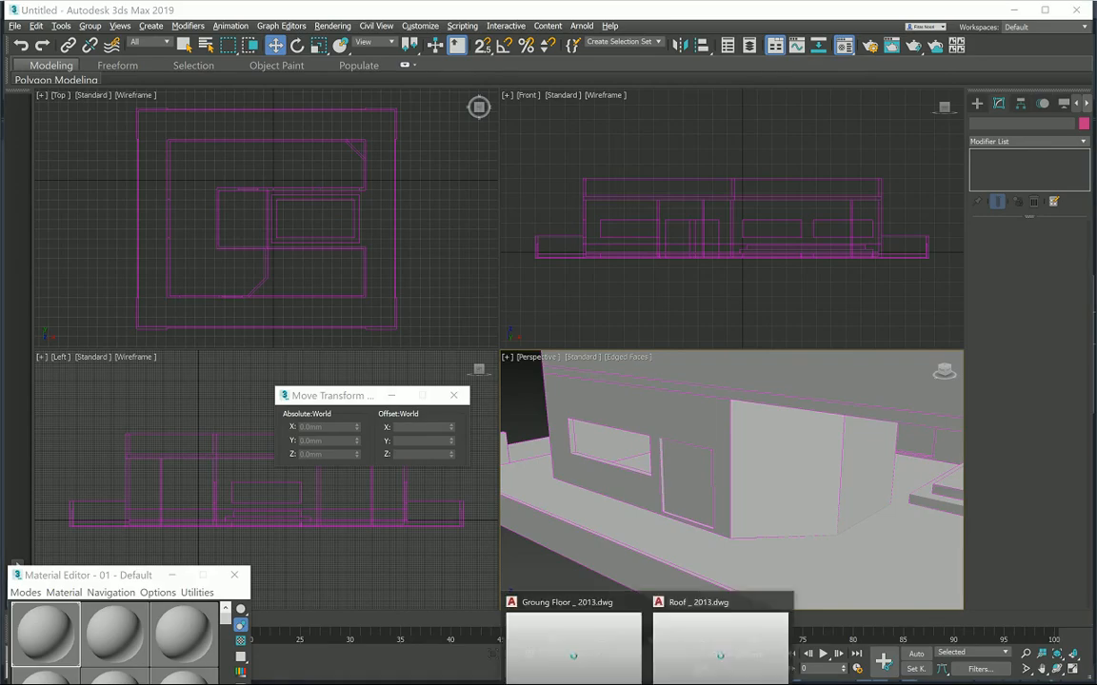
pyautogui.click(595, 647)
pyautogui.scroll(8, 464, 424)
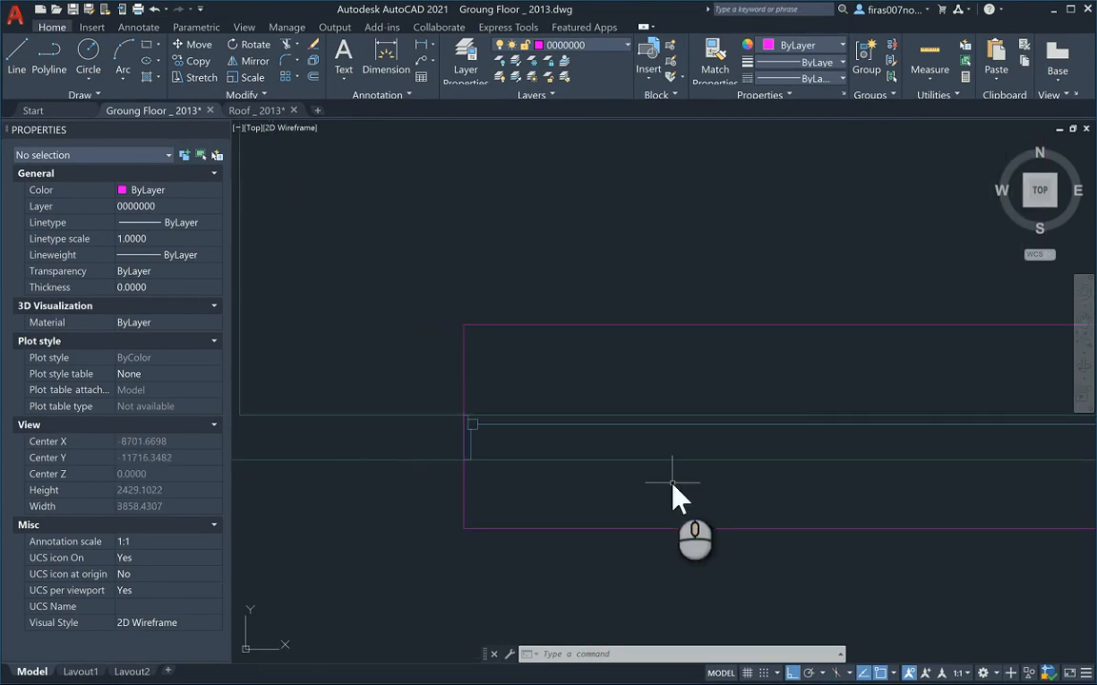
pyautogui.press('Return')
pyautogui.scroll(2, 467, 434)
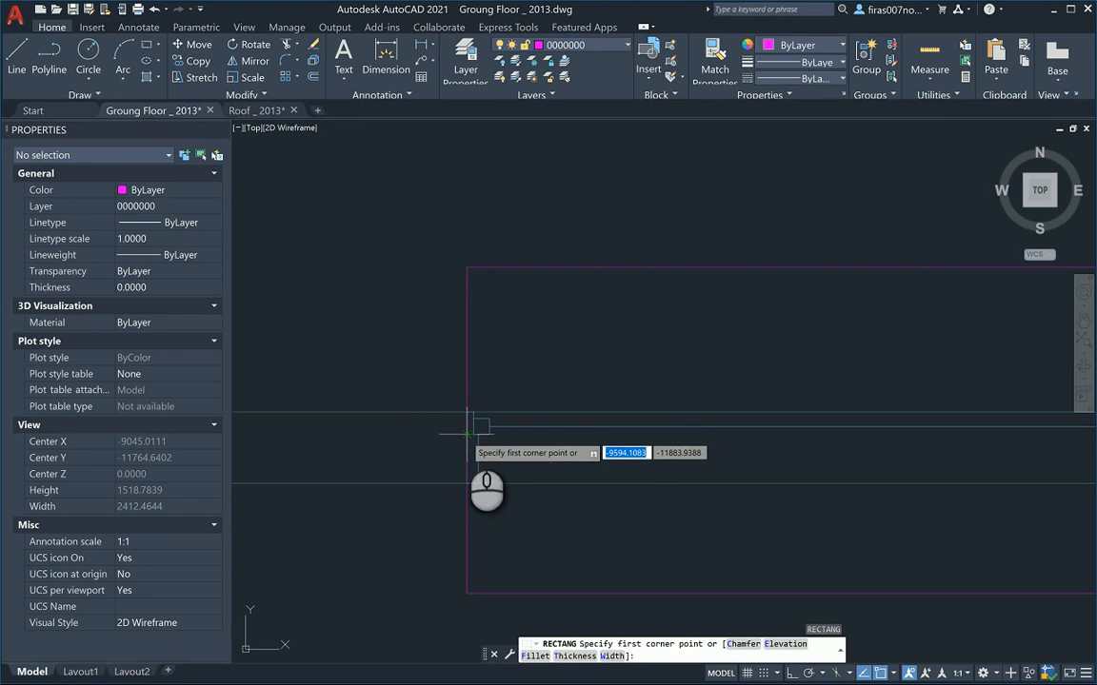
pyautogui.click(473, 433)
pyautogui.scroll(-4, 391, 447)
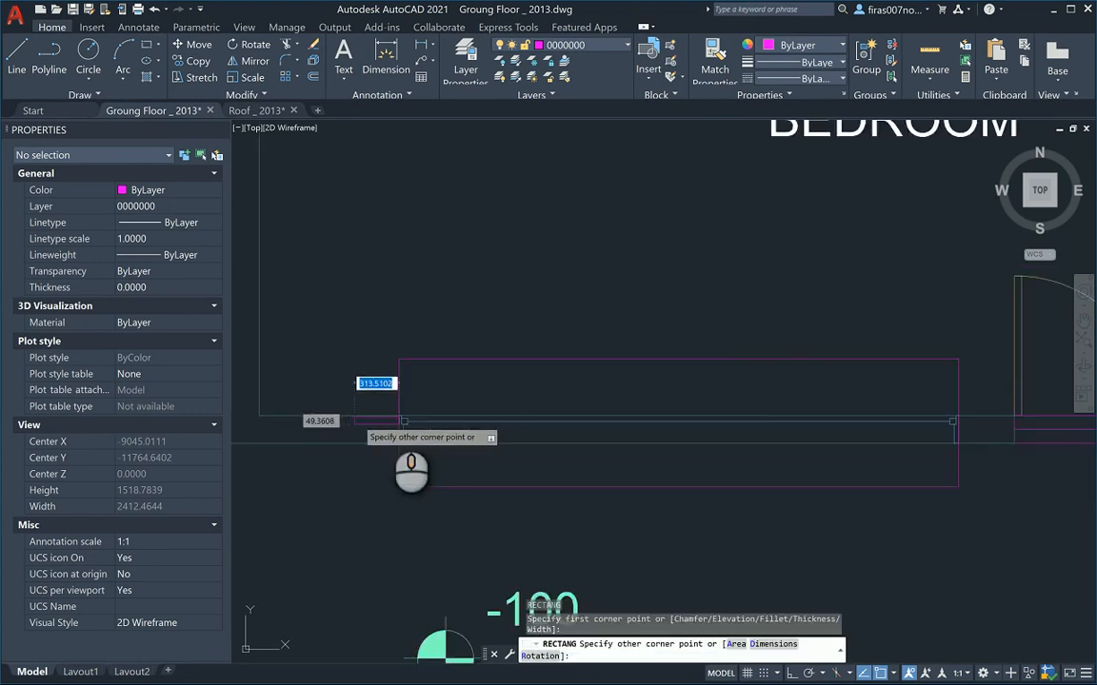
pyautogui.scroll(6, 649, 433)
pyautogui.scroll(2, 629, 423)
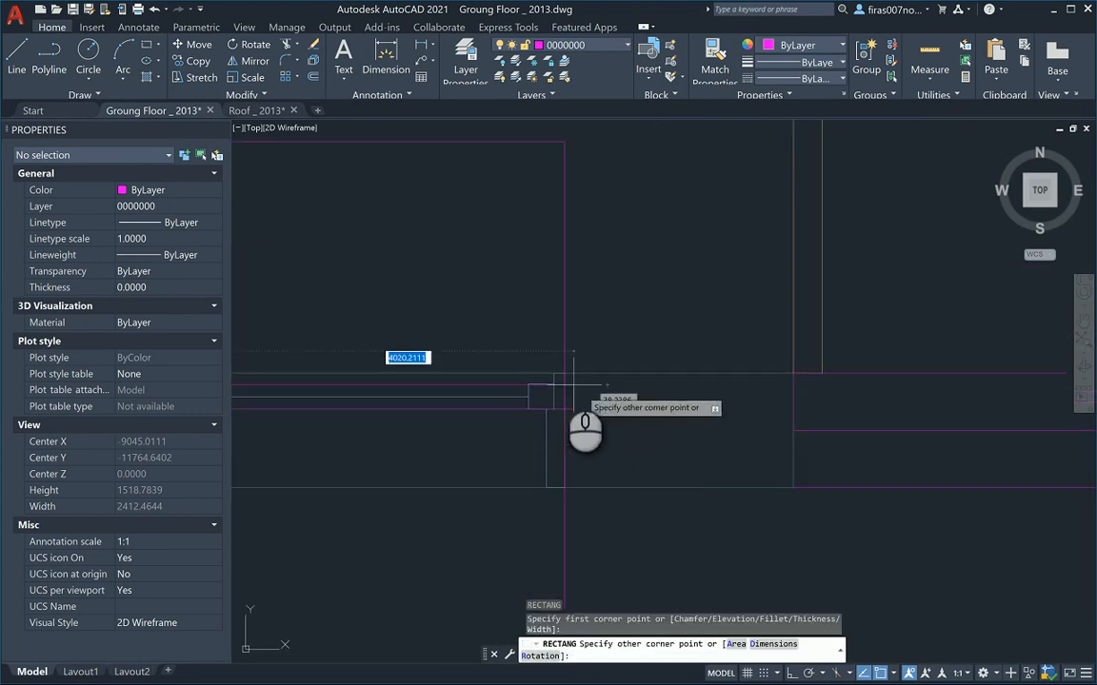
pyautogui.press('Escape')
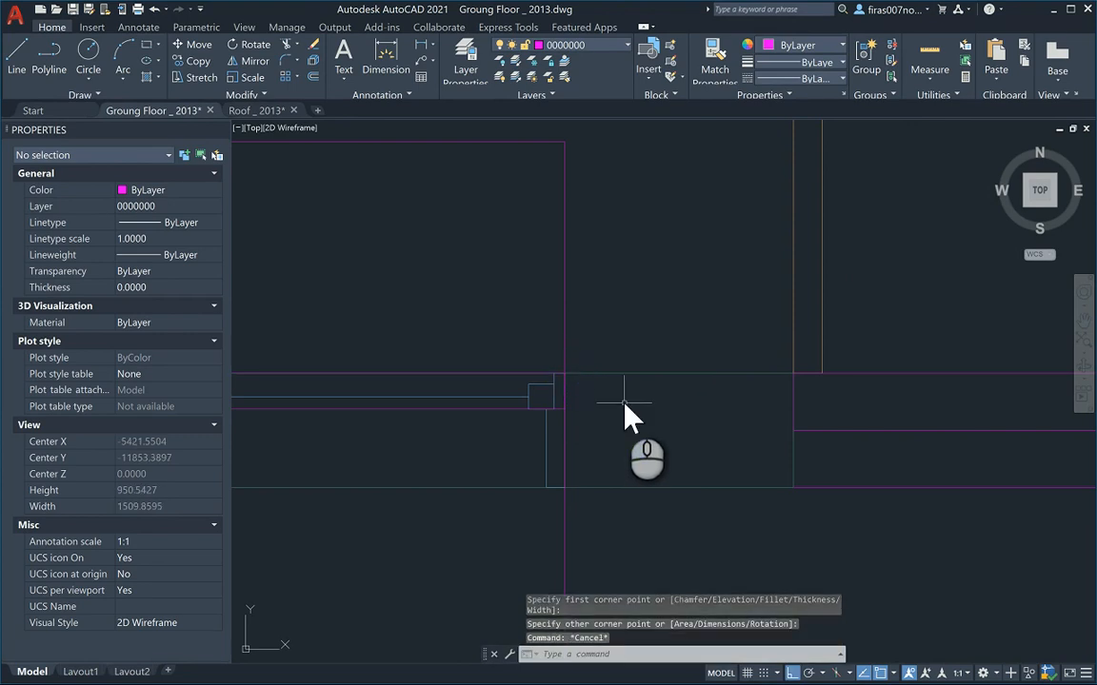
# Copy the thin bedroom window rectangle by its upper right corner to the matching corner of the left reception window opening.
pyautogui.write('co')
pyautogui.press('Return')
pyautogui.click(540, 374)
pyautogui.press('Return')
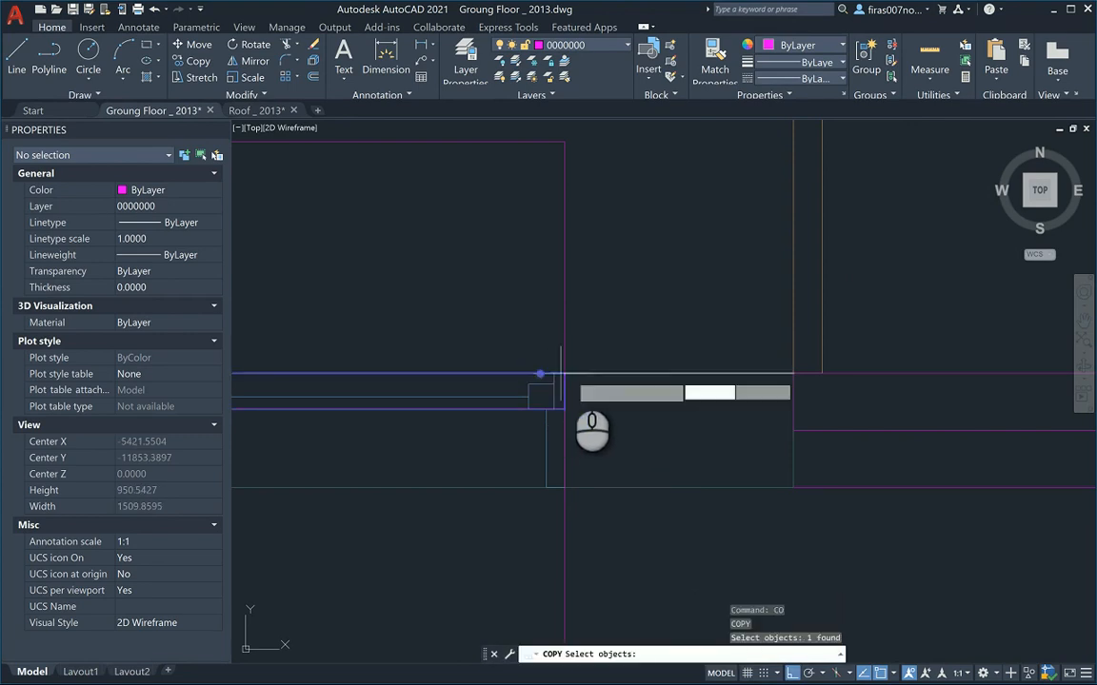
pyautogui.click(564, 374)
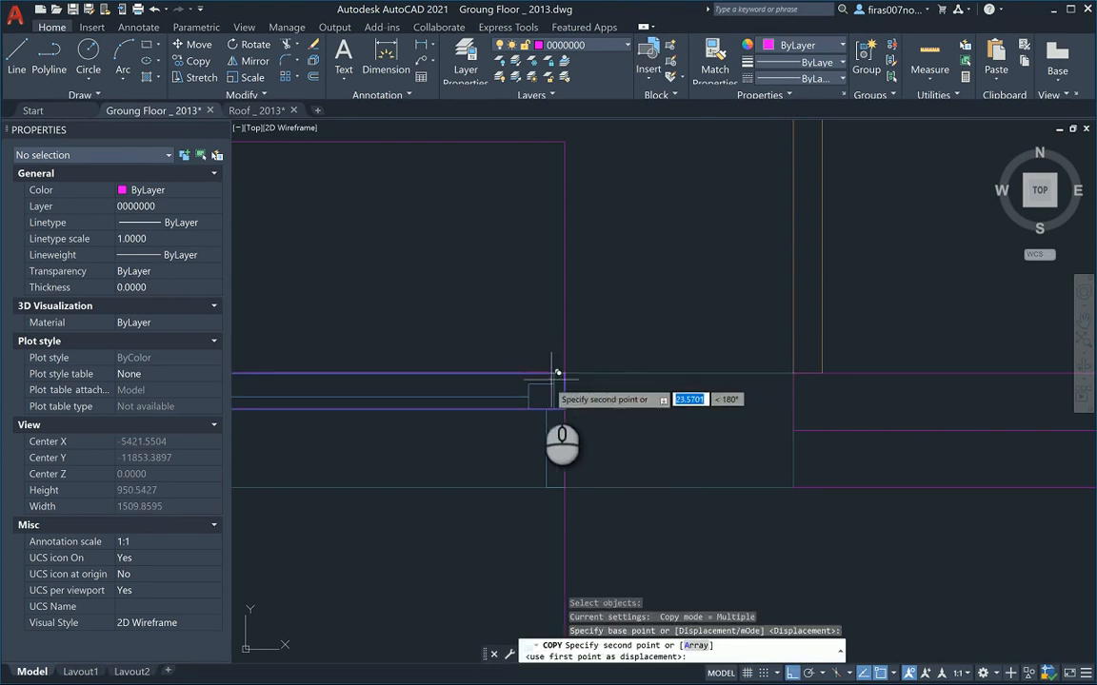
pyautogui.scroll(-3, 558, 373)
pyautogui.scroll(3, 765, 133)
pyautogui.scroll(5, 764, 133)
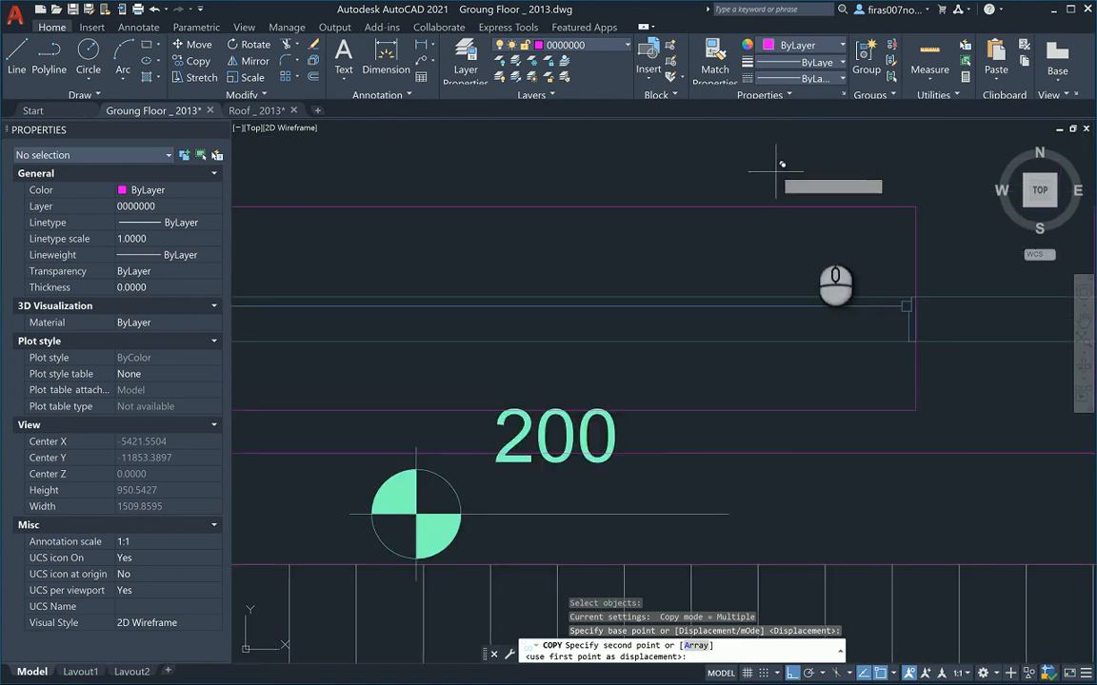
pyautogui.scroll(2, 909, 299)
pyautogui.click(926, 286)
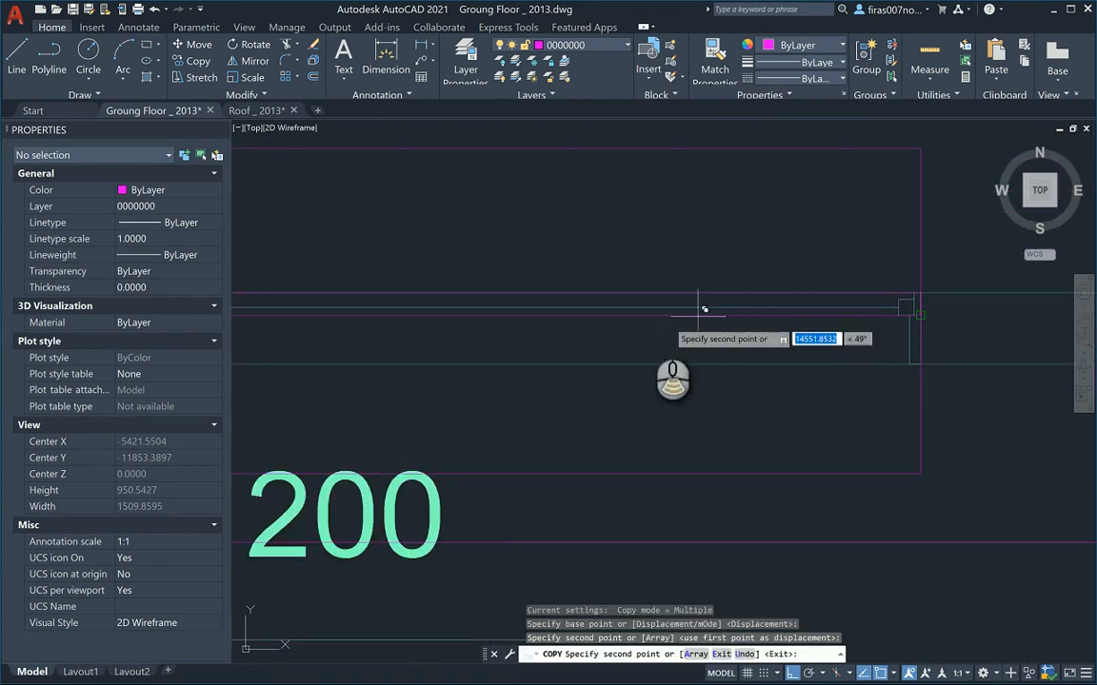
# Place another copy of the thin rectangle at the matching corner of the right reception window opening.
pyautogui.scroll(-3, 704, 309)
pyautogui.scroll(3, 795, 307)
pyautogui.scroll(2, 837, 306)
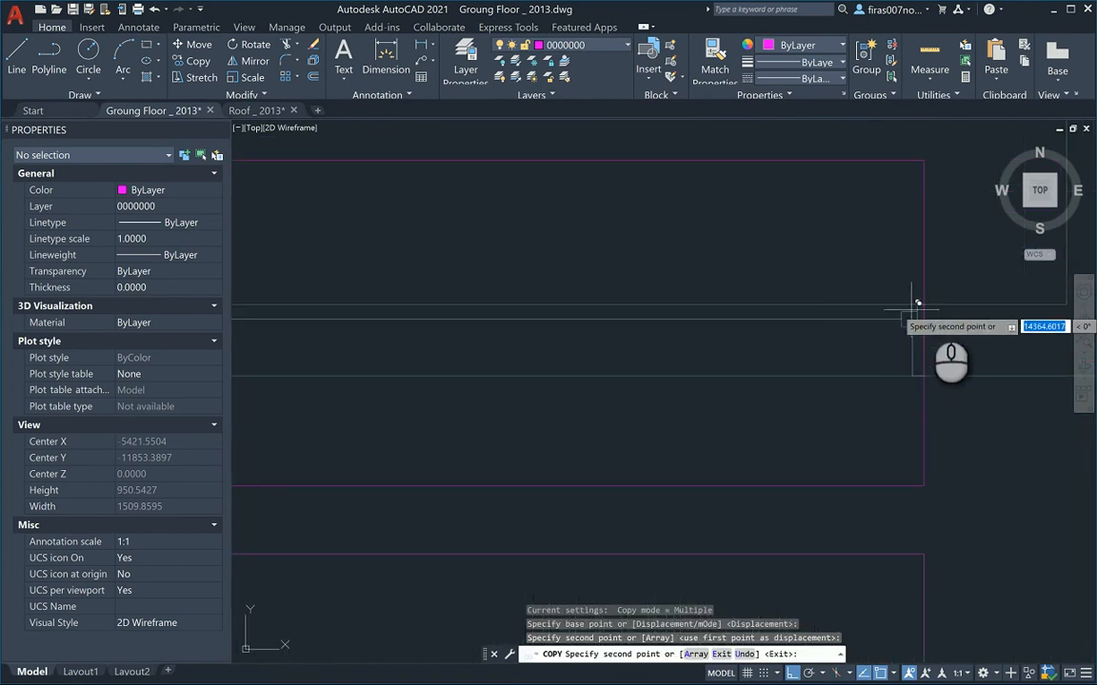
pyautogui.click(928, 305)
pyautogui.scroll(-7, 969, 290)
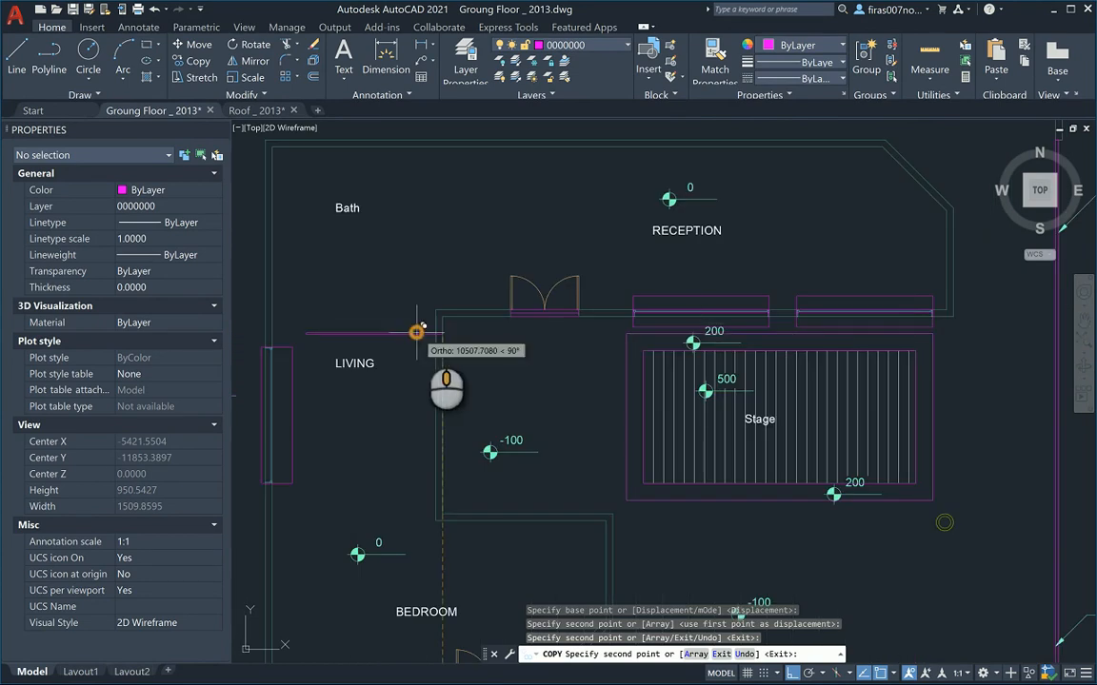
# Place another copy of the thin rectangle beside the living room window opening and end the copying.
pyautogui.moveTo(416, 334); pyautogui.dragTo(626, 294, button='middle')
pyautogui.scroll(5, 473, 331)
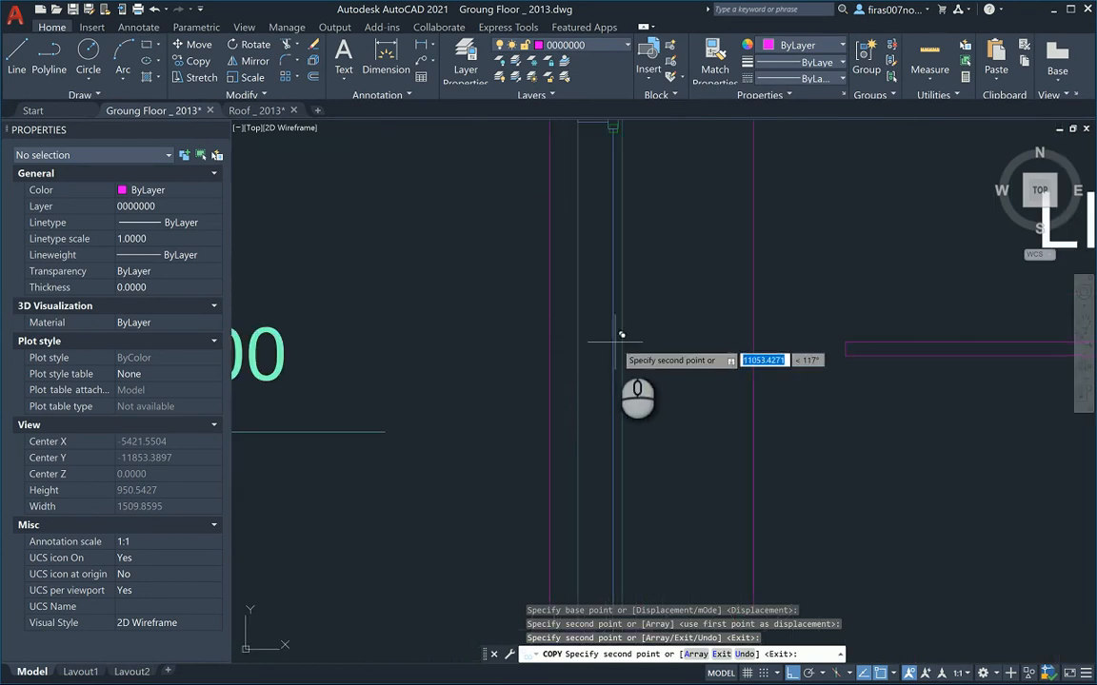
pyautogui.scroll(-6, 621, 335)
pyautogui.press('Escape')
pyautogui.press('Escape')
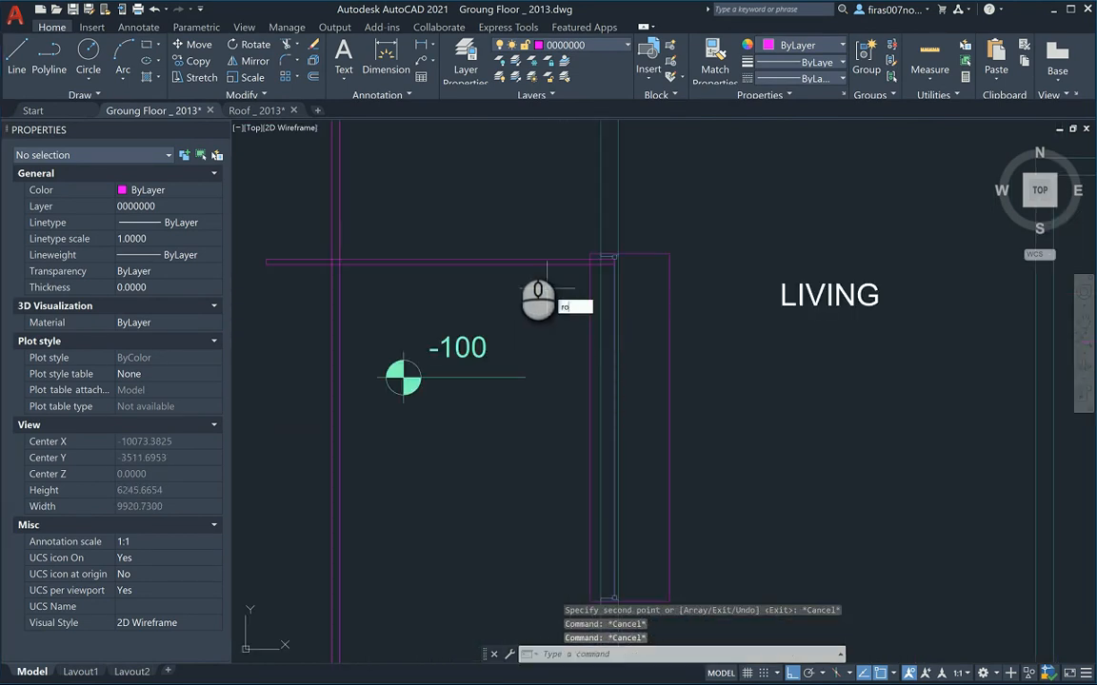
# Rotate the horizontal thin rectangle near the living room window by 90° so it stands vertical.
pyautogui.write('ro')
pyautogui.press('Return')
pyautogui.click(512, 221)
pyautogui.click(467, 293)
pyautogui.press('Return')
pyautogui.click(468, 290)
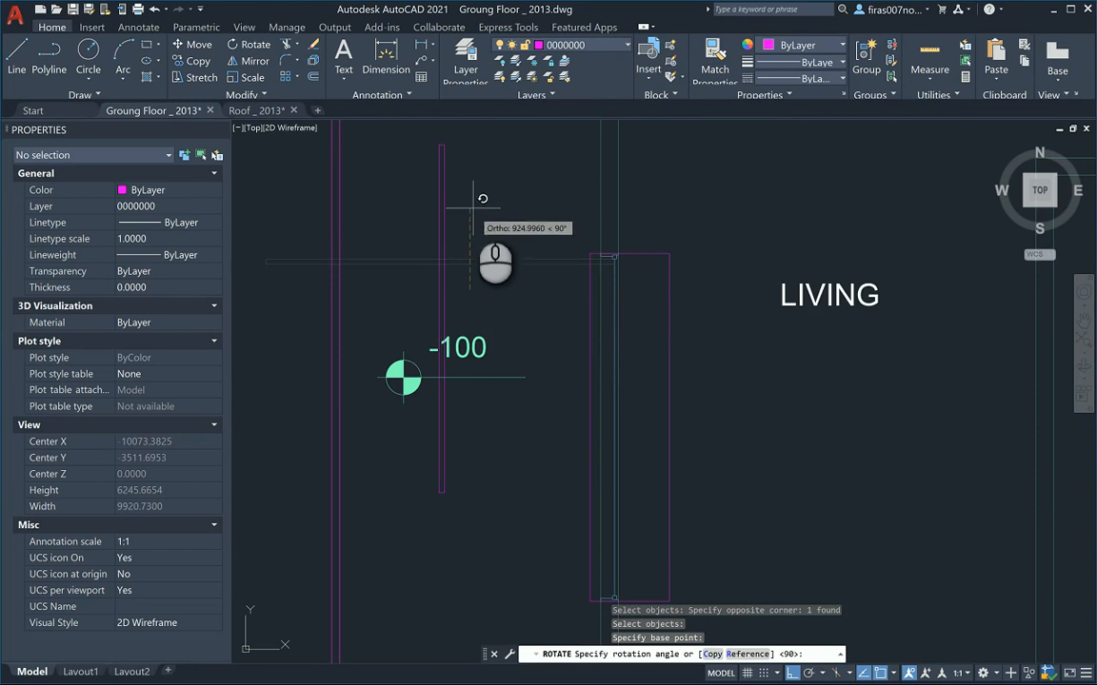
pyautogui.click(473, 207)
pyautogui.press('Escape')
# Move the vertical thin rectangle by its upper right corner to the living window opening's upper corner on the wall's inner face.
pyautogui.write('m')
pyautogui.press('Return')
pyautogui.click(447, 189)
pyautogui.click(416, 159)
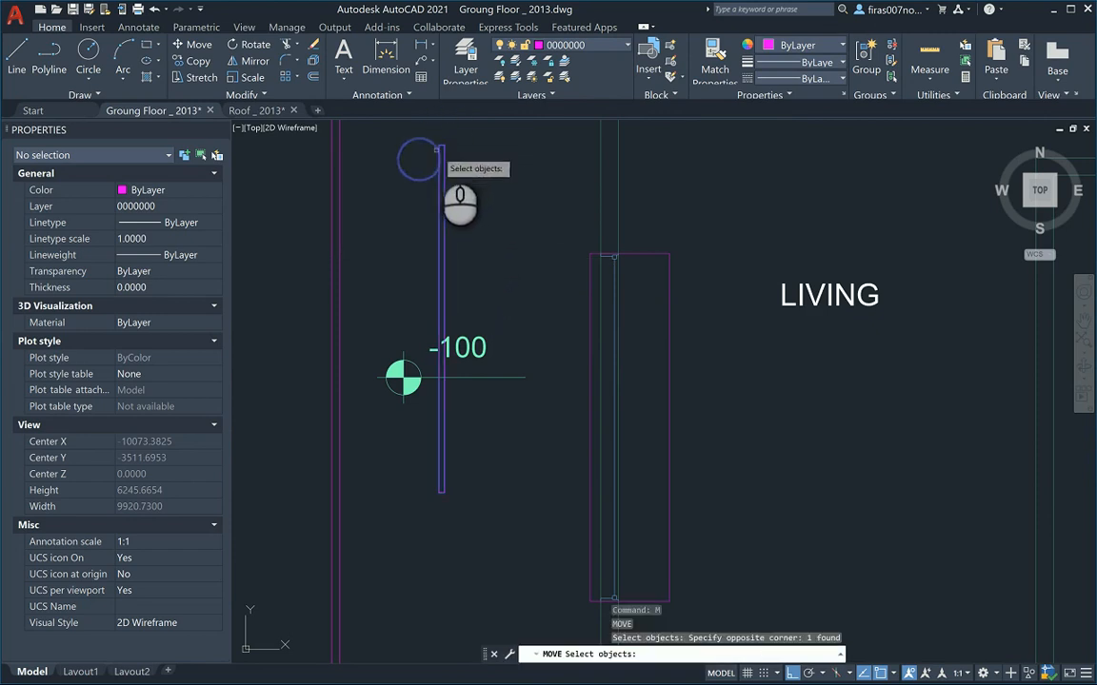
pyautogui.press('Return')
pyautogui.click(444, 146)
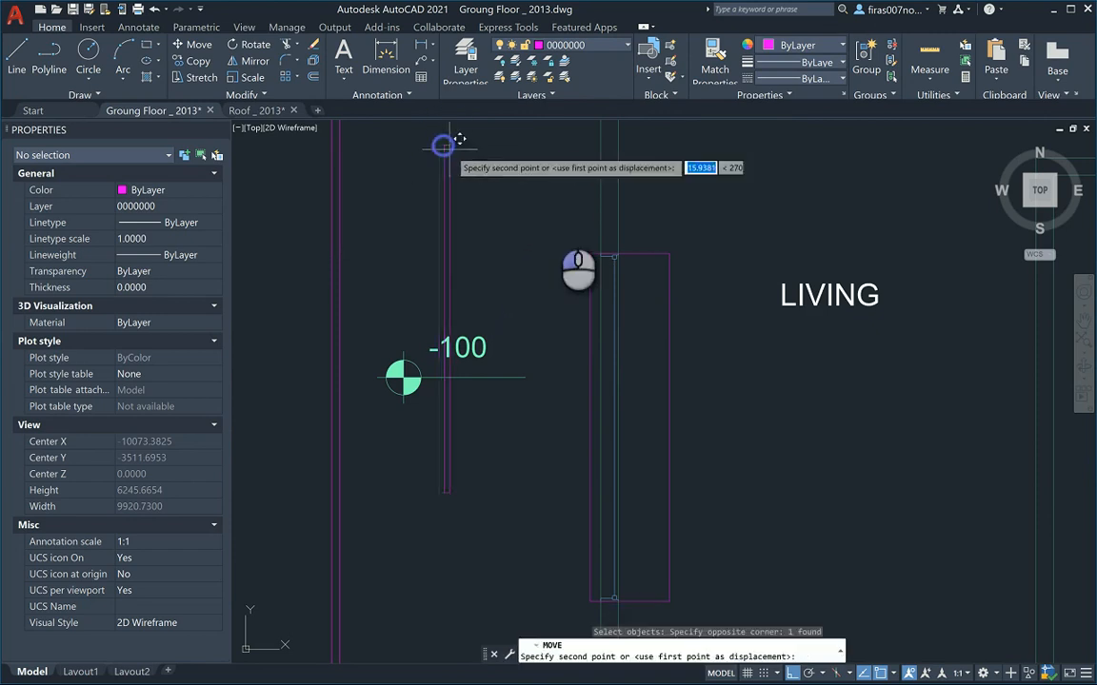
pyautogui.scroll(6, 630, 286)
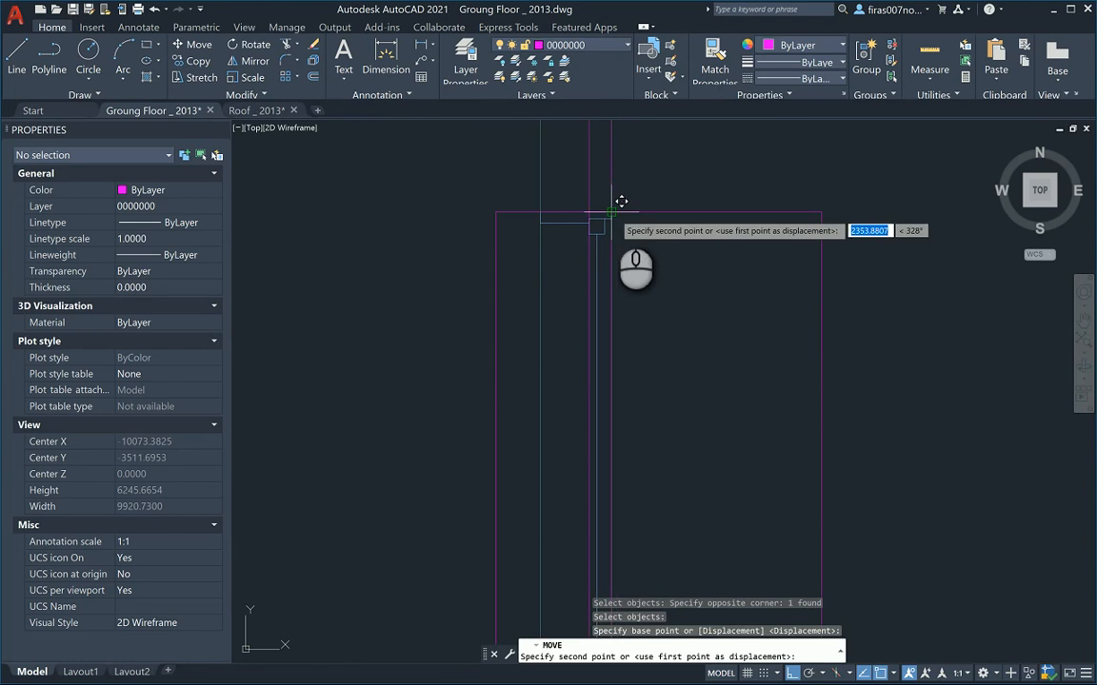
pyautogui.click(612, 214)
pyautogui.scroll(-6, 577, 300)
pyautogui.scroll(-2, 565, 305)
pyautogui.press('Escape')
pyautogui.press('Escape')
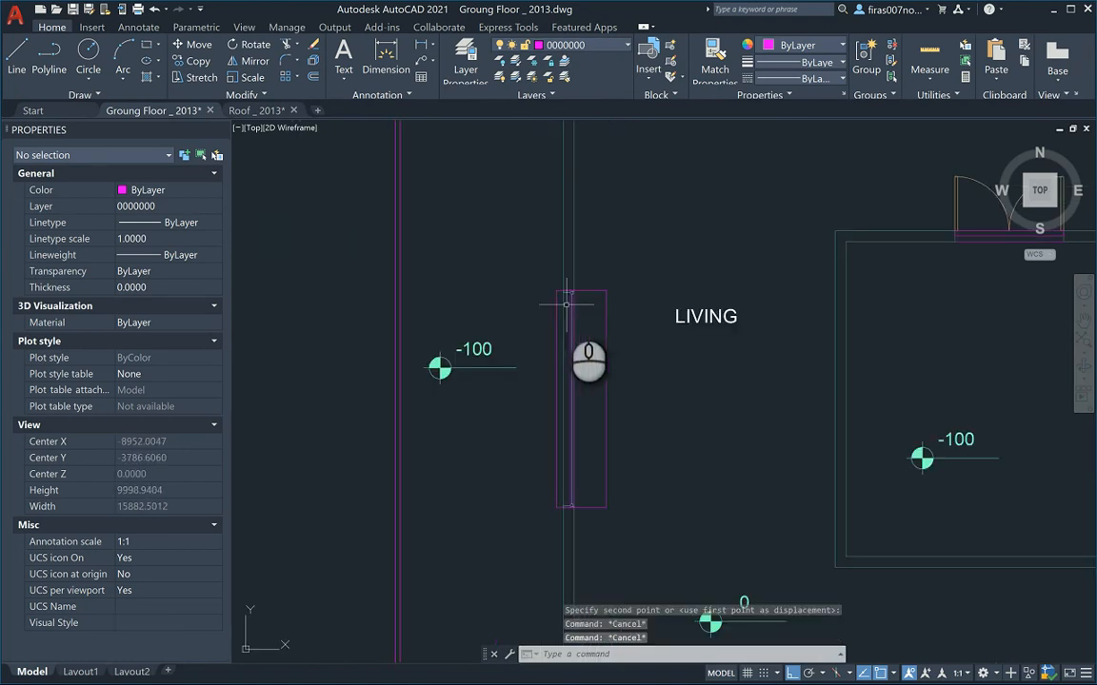
# Start a Write Block from objects and select the thin rectangles at the living window and the left reception window.
pyautogui.press('Return')
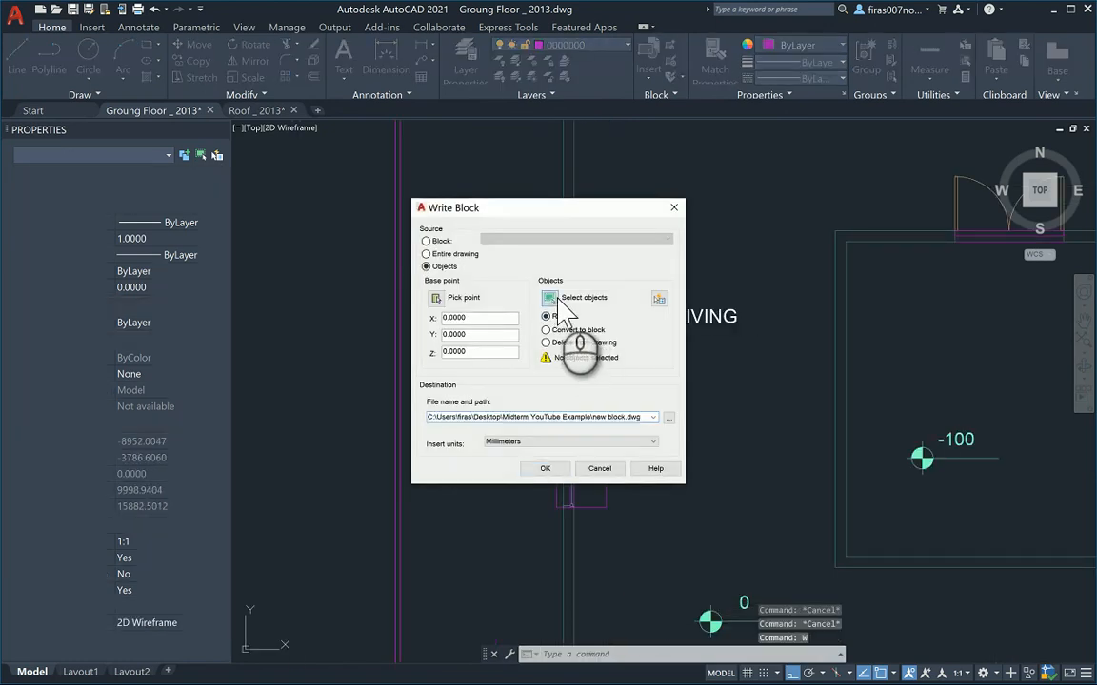
pyautogui.click(555, 297)
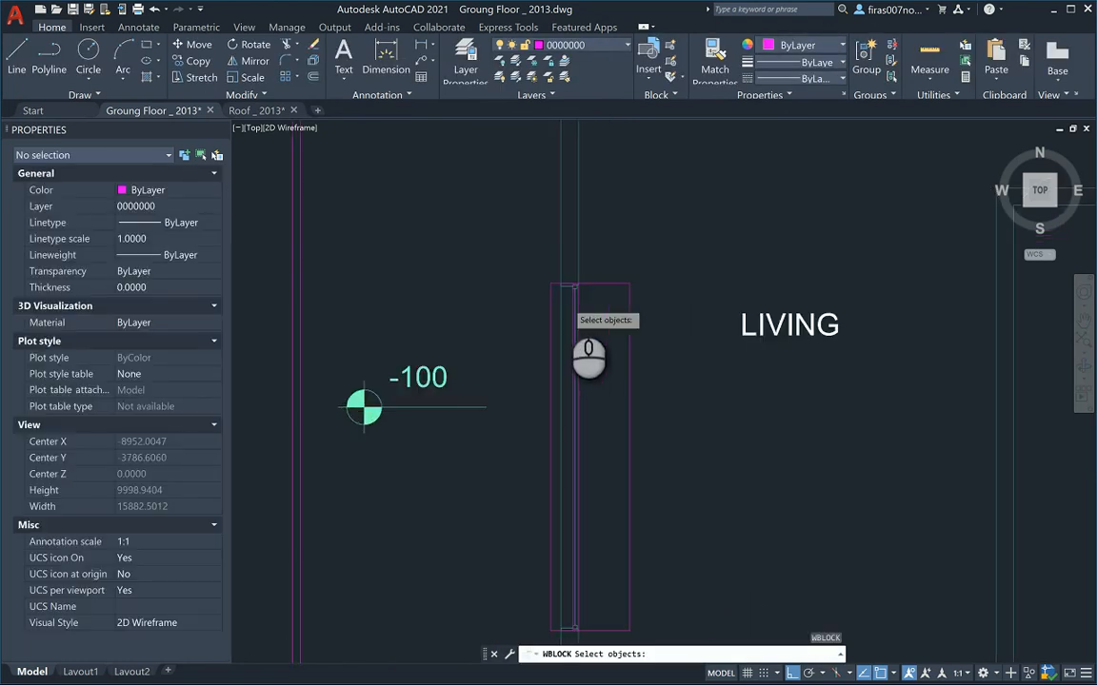
pyautogui.scroll(4, 588, 354)
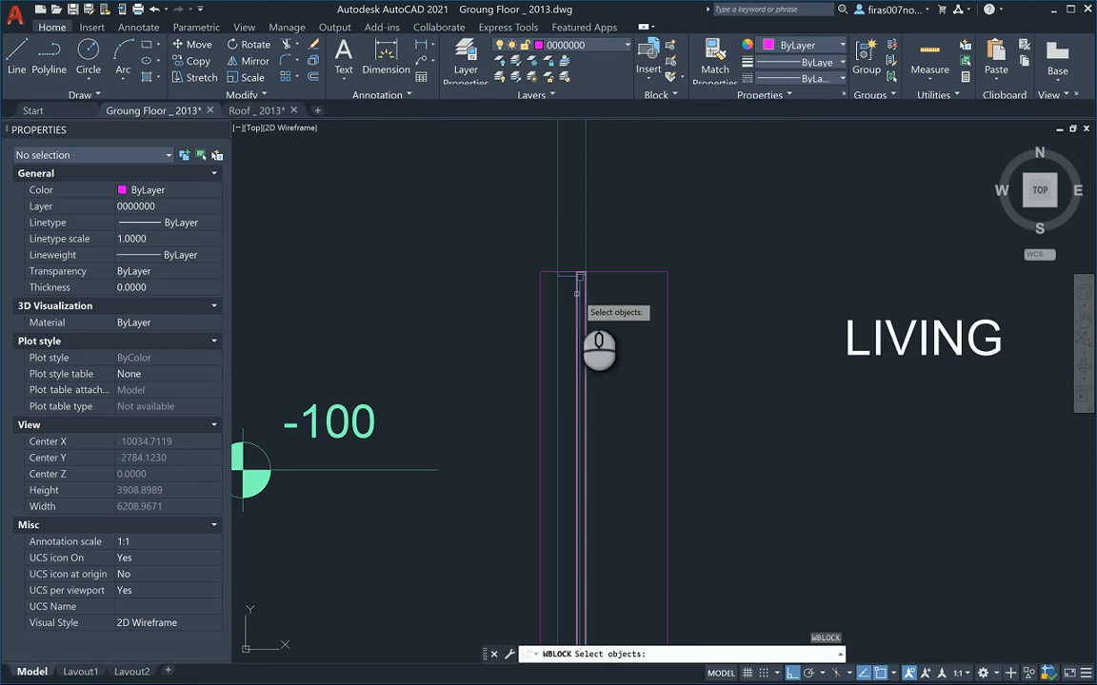
pyautogui.click(579, 278)
pyautogui.scroll(-3, 571, 295)
pyautogui.scroll(5, 756, 305)
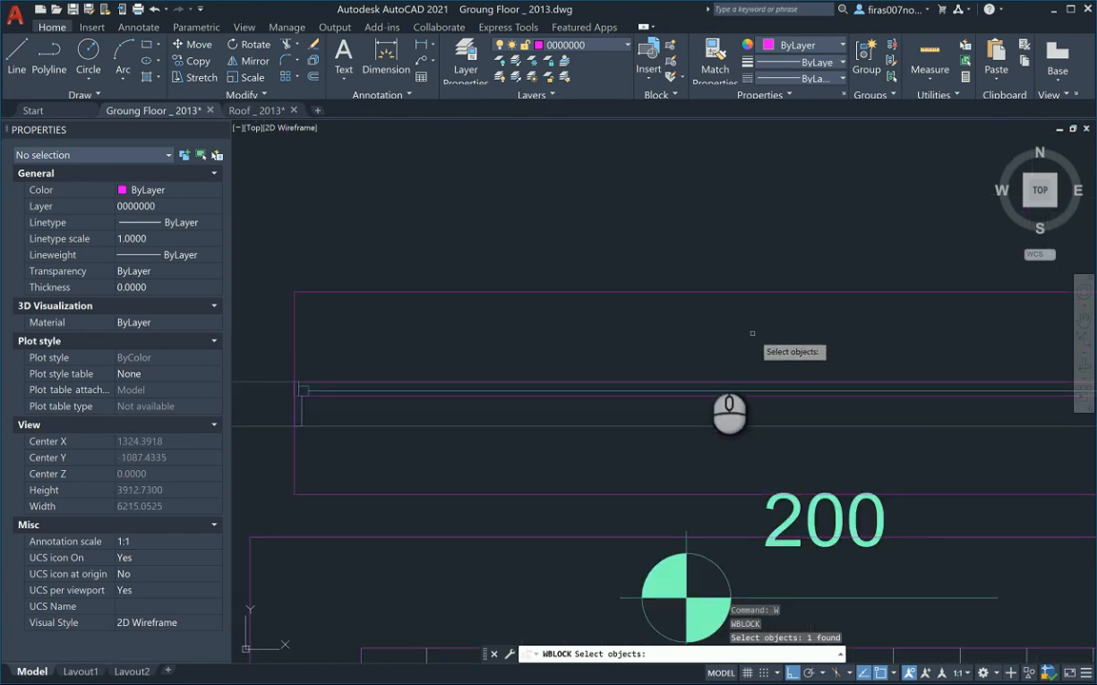
pyautogui.click(696, 369)
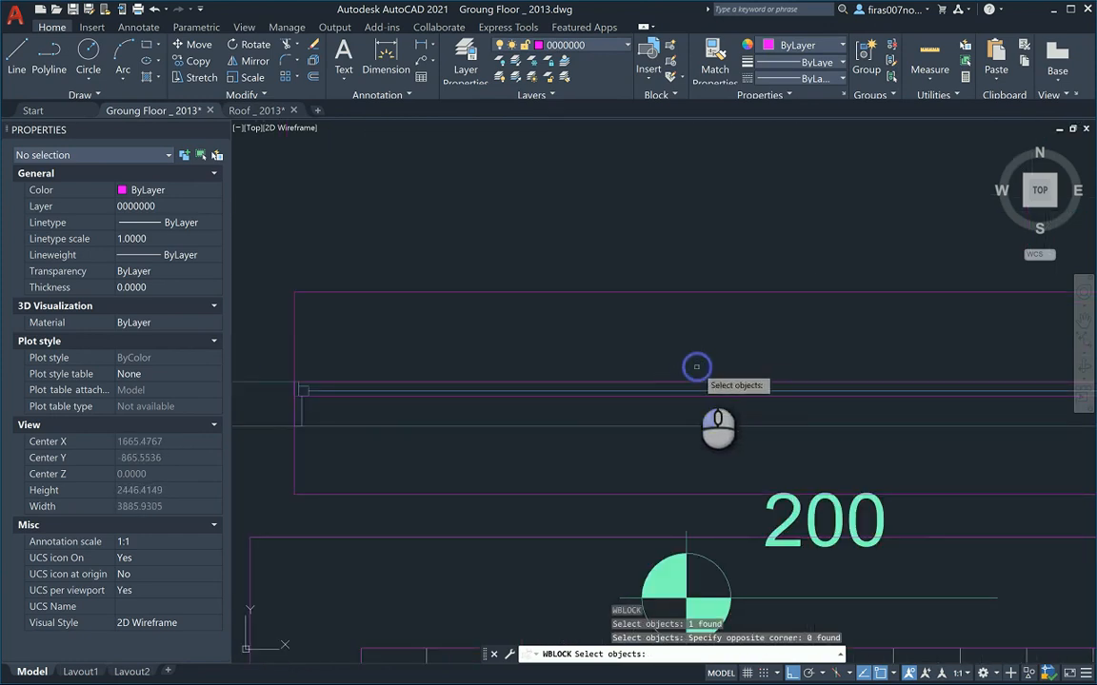
pyautogui.click(690, 385)
pyautogui.scroll(-2, 485, 386)
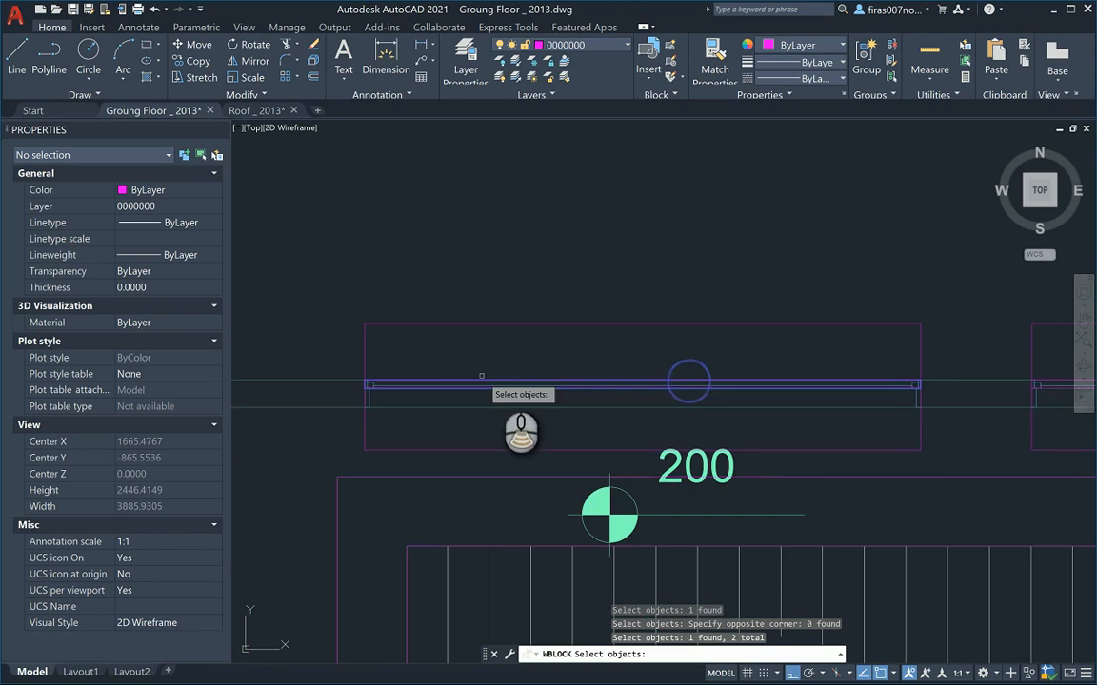
# Add the right reception window's symbol and the bedroom window's thin rectangle to the block selection.
pyautogui.click(1046, 387)
pyautogui.scroll(-3, 530, 294)
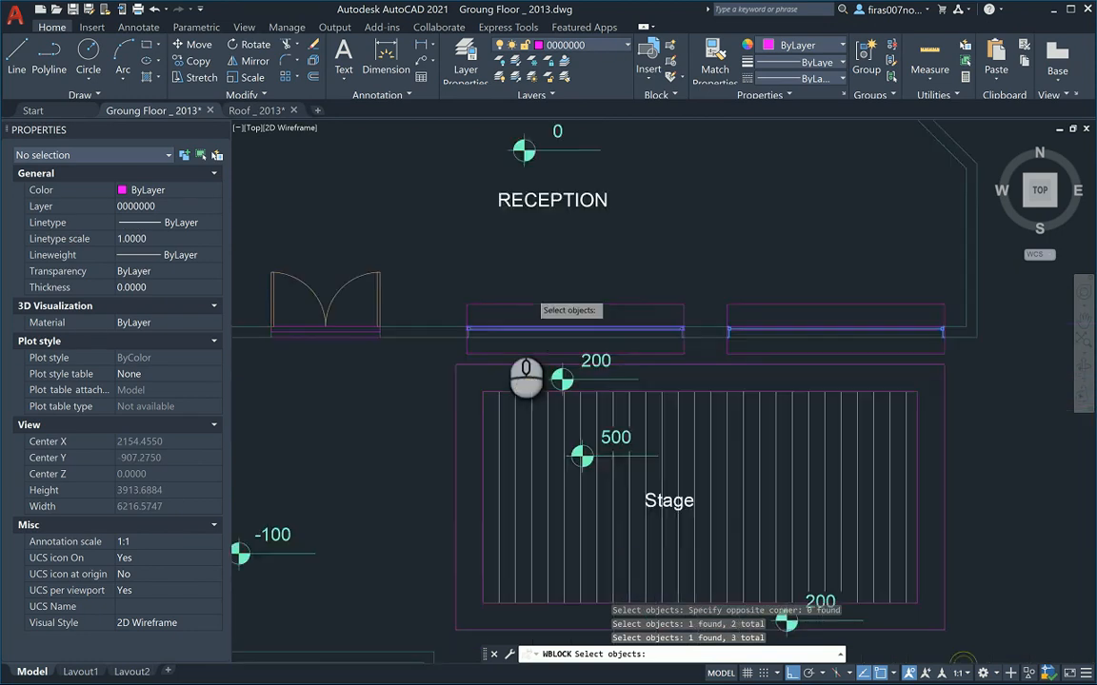
pyautogui.moveTo(435, 478); pyautogui.dragTo(676, 254, button='middle')
pyautogui.scroll(4, 506, 471)
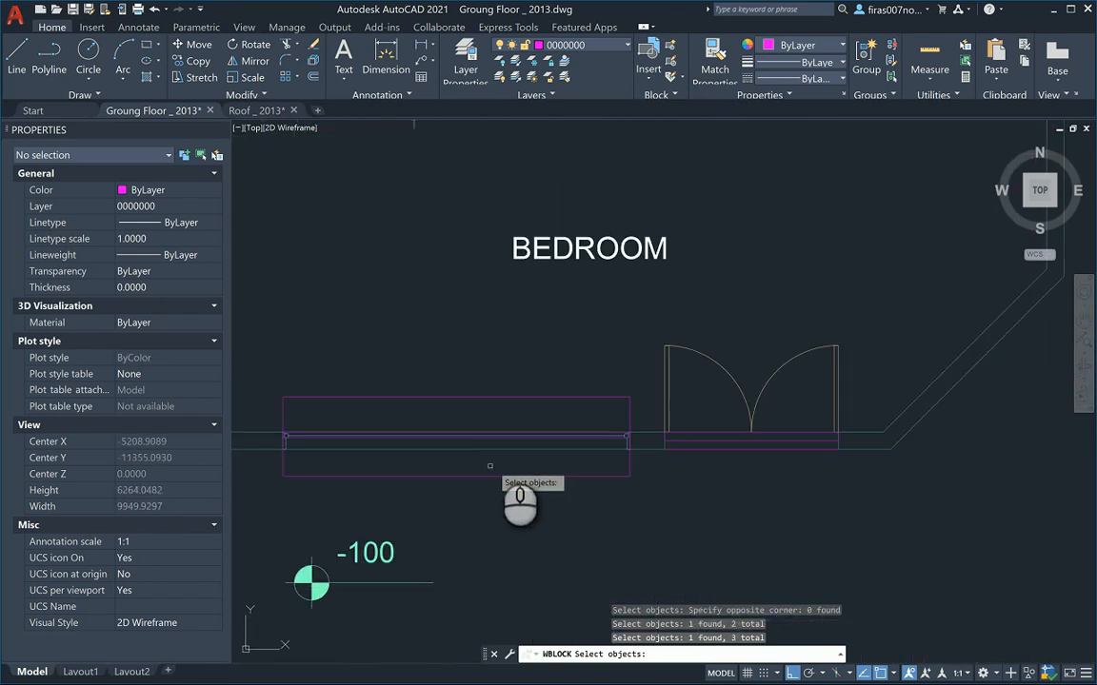
pyautogui.click(505, 438)
pyautogui.scroll(-4, 571, 409)
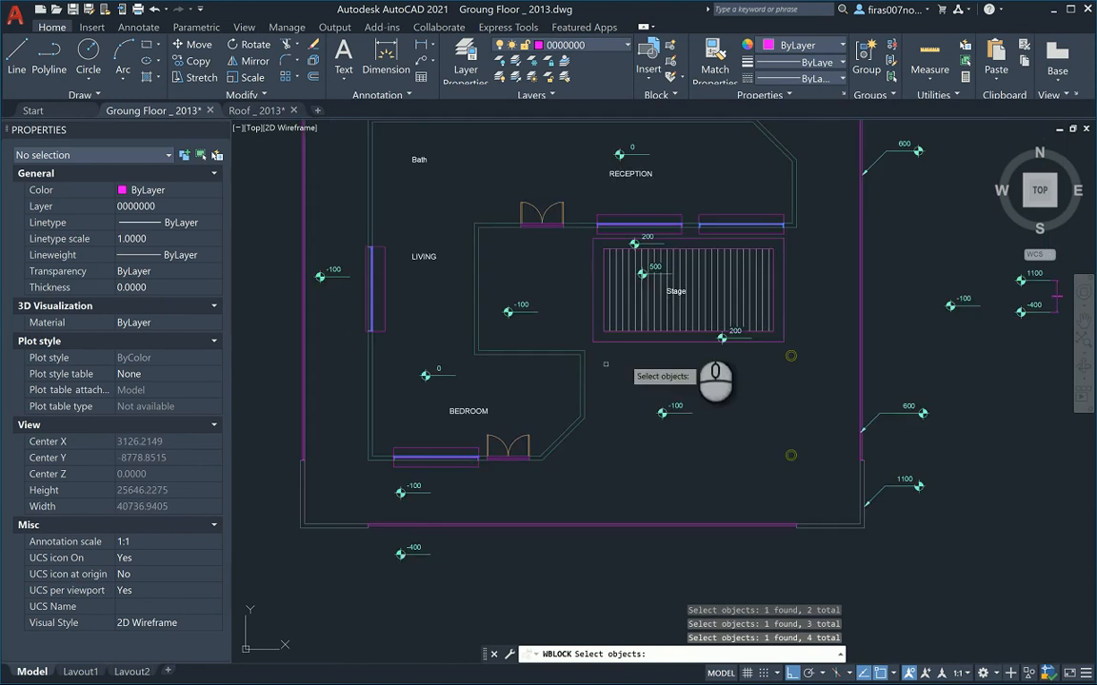
# Replace the right reception window's symbol in the selection with its thin rectangle and finish selecting.
pyautogui.scroll(4, 709, 215)
pyautogui.scroll(8, 709, 215)
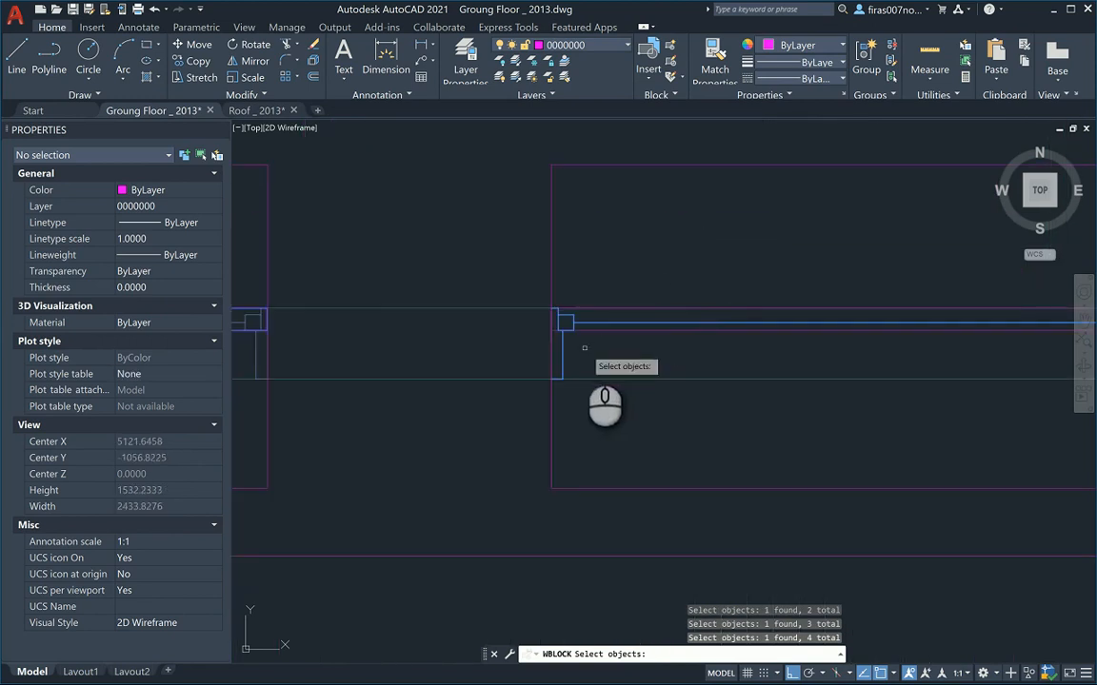
pyautogui.scroll(-4, 617, 304)
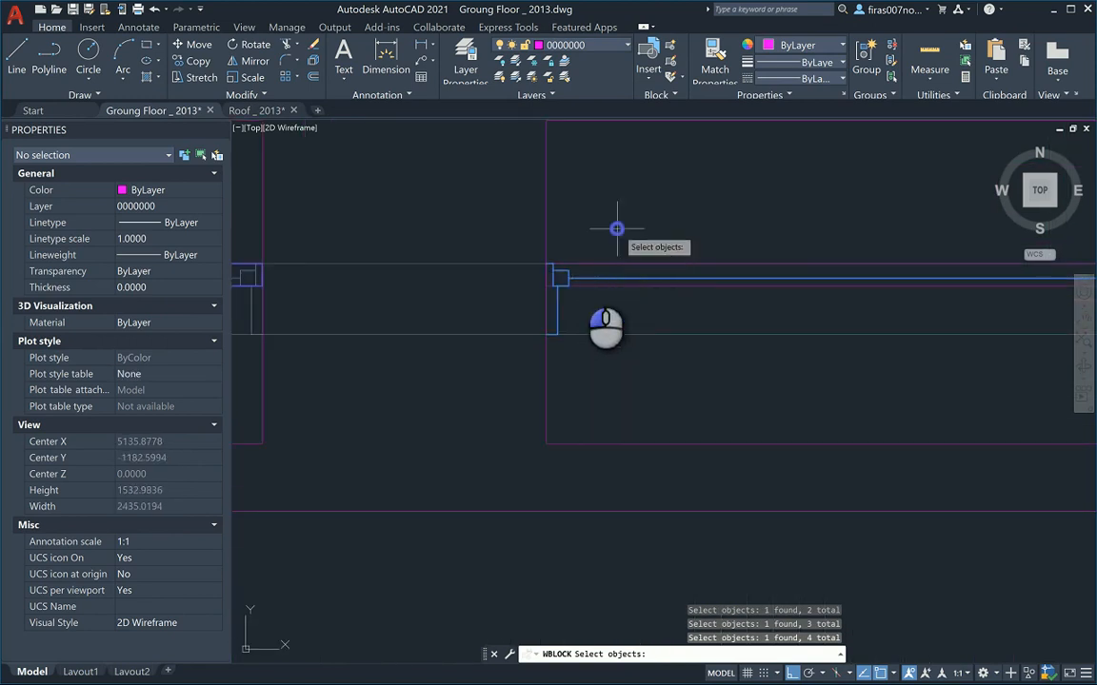
pyautogui.moveTo(612, 232); pyautogui.dragTo(467, 391)
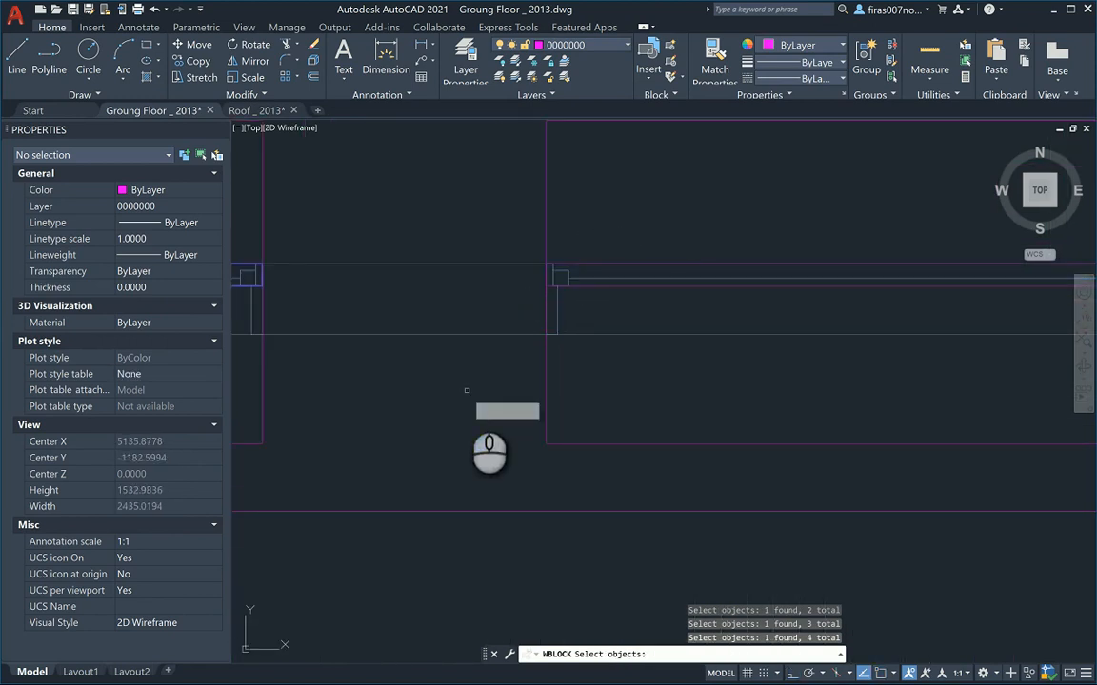
pyautogui.click(600, 284)
pyautogui.scroll(-8, 602, 290)
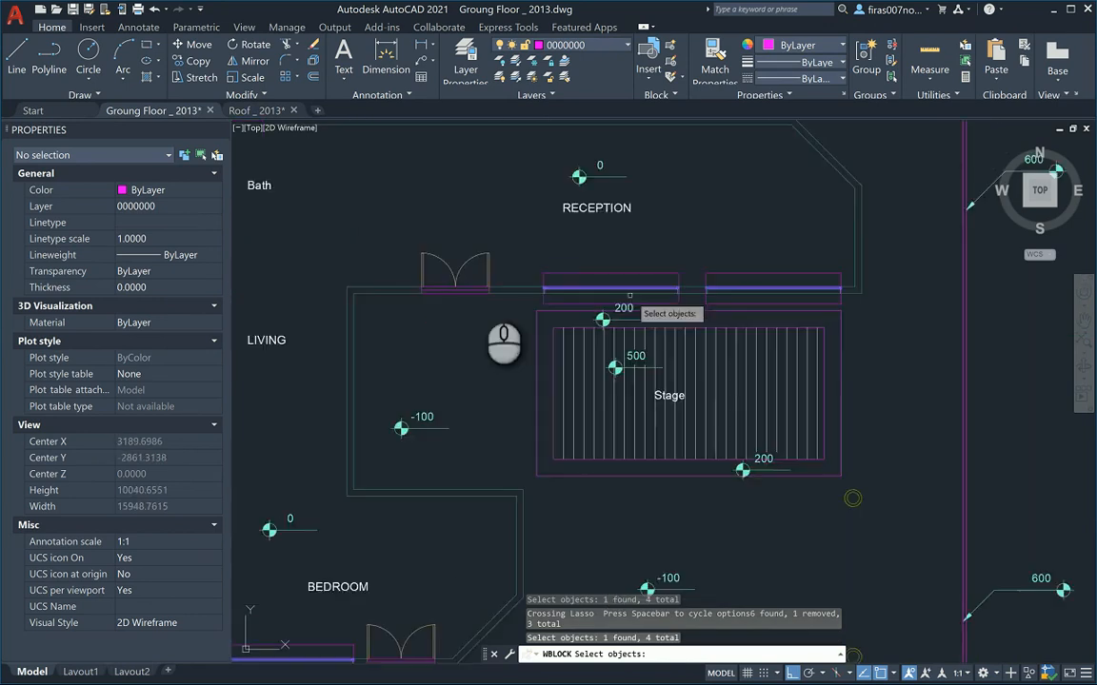
pyautogui.scroll(-2, 476, 286)
pyautogui.rightClick(480, 289)
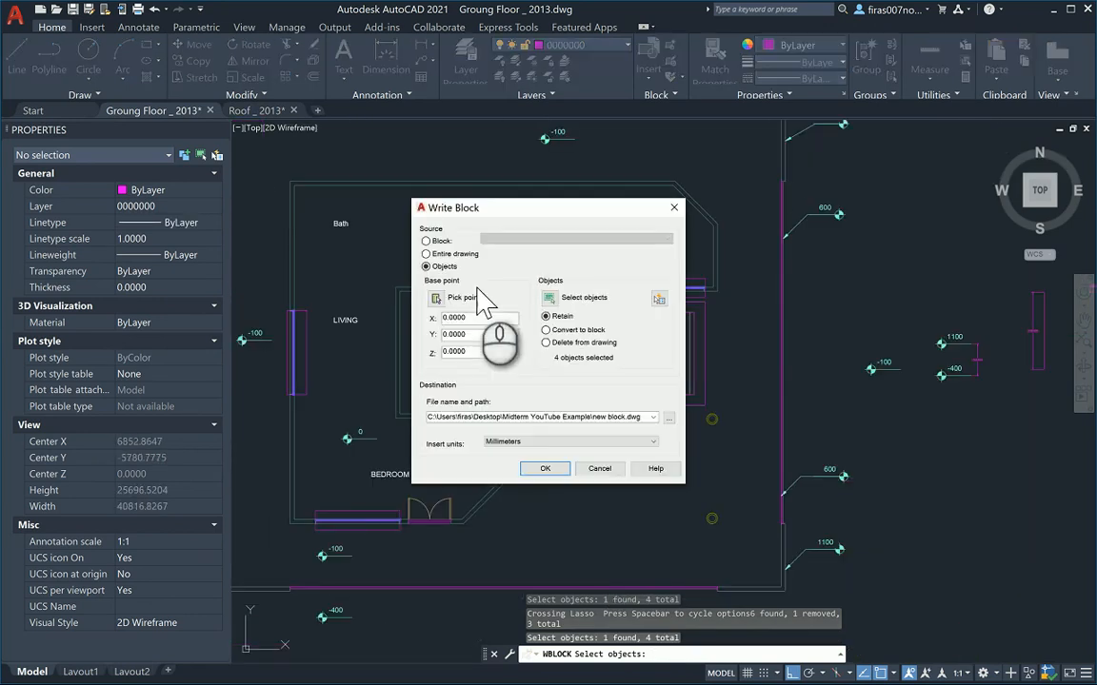
# Set the block's base point at the building's upper left outer corner and write it out as Windows.dwg.
pyautogui.click(429, 293)
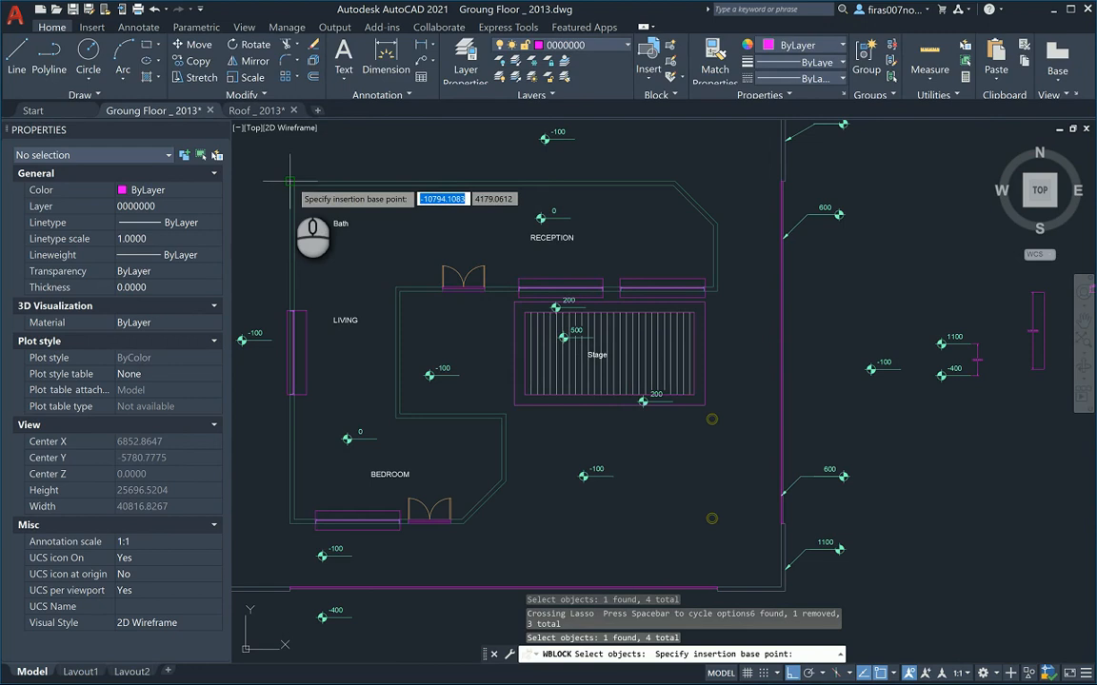
pyautogui.click(290, 181)
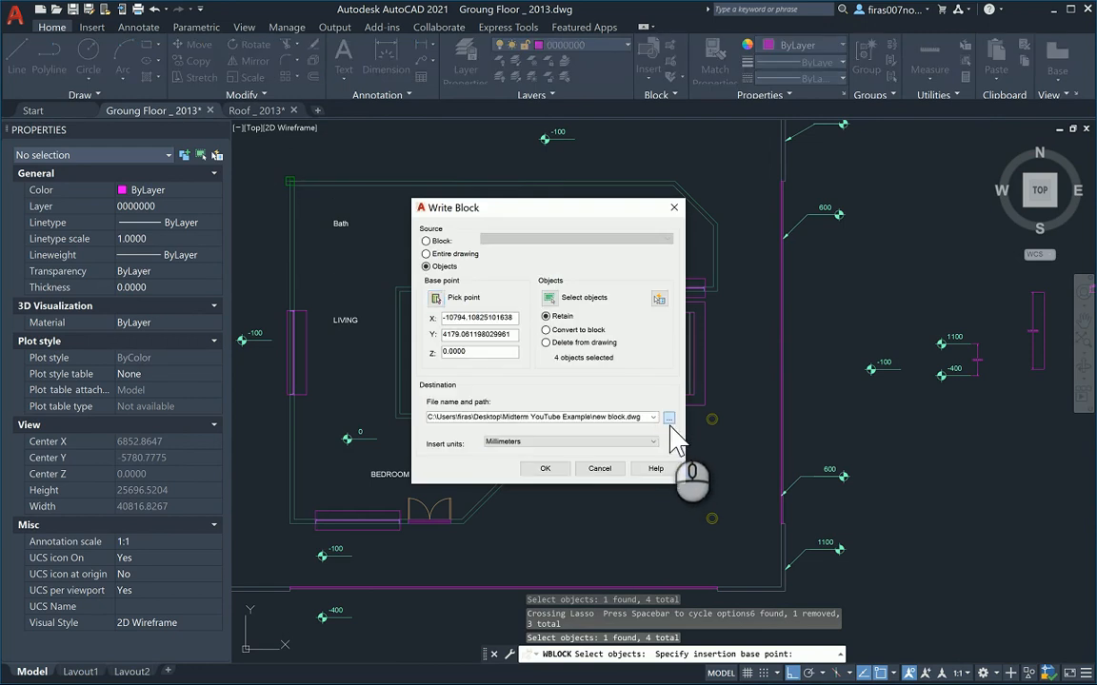
pyautogui.click(669, 418)
pyautogui.write('Window')
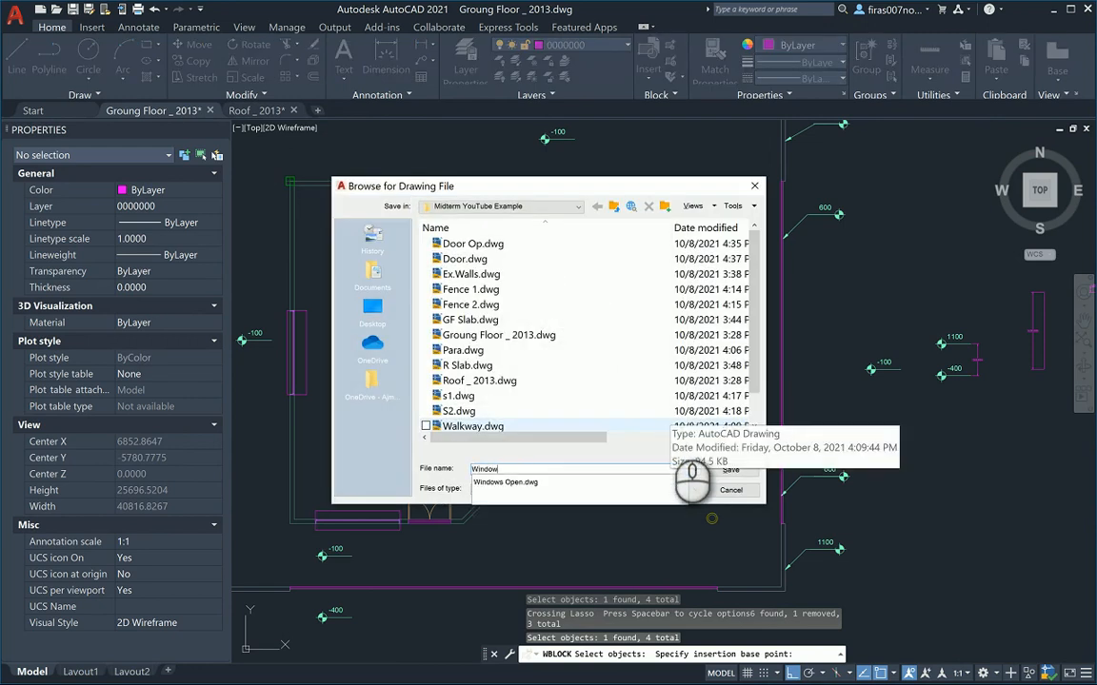
pyautogui.write('s')
pyautogui.press('Return')
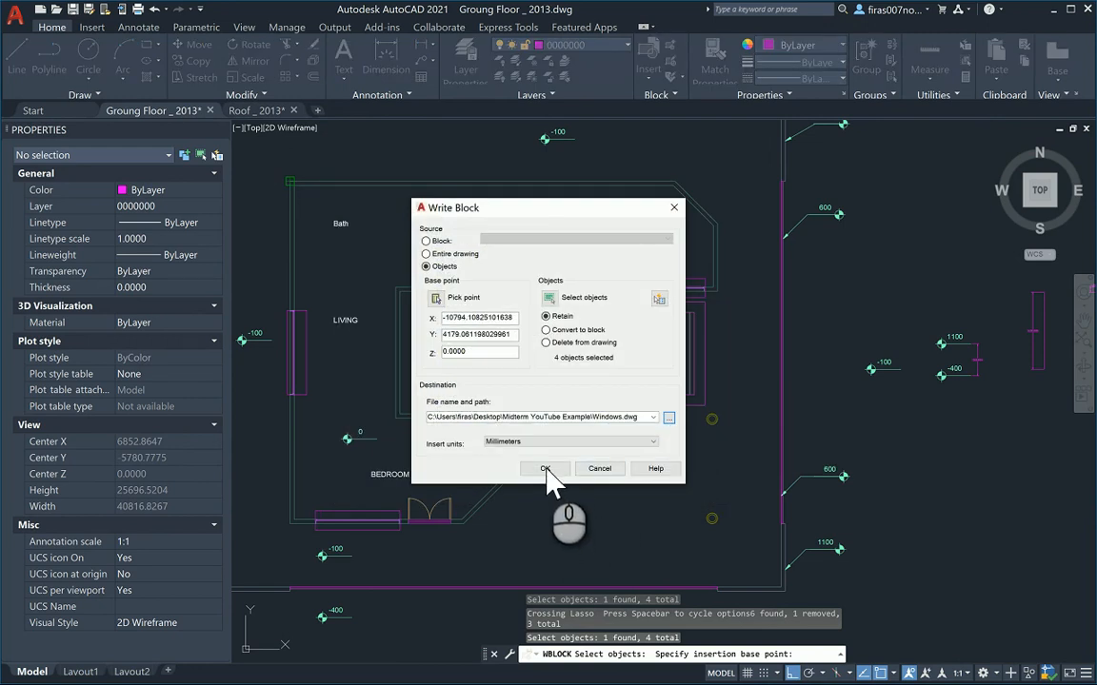
pyautogui.click(544, 468)
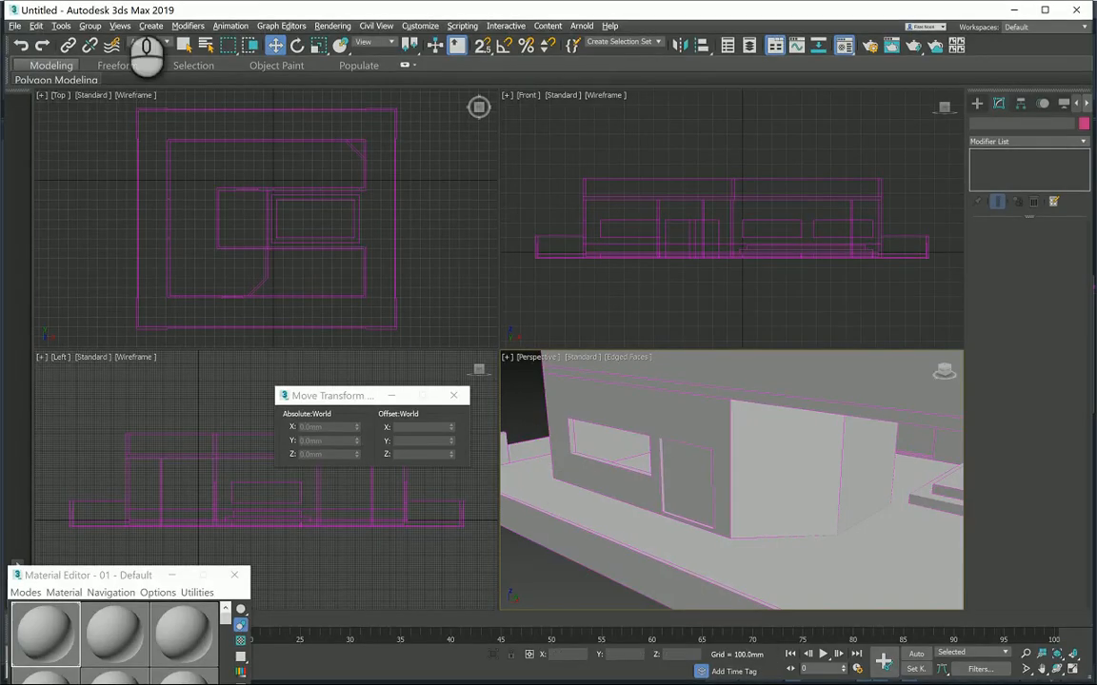
# Switch to 3ds Max and import Windows.dwg with the offered import options.
pyautogui.click(14, 25)
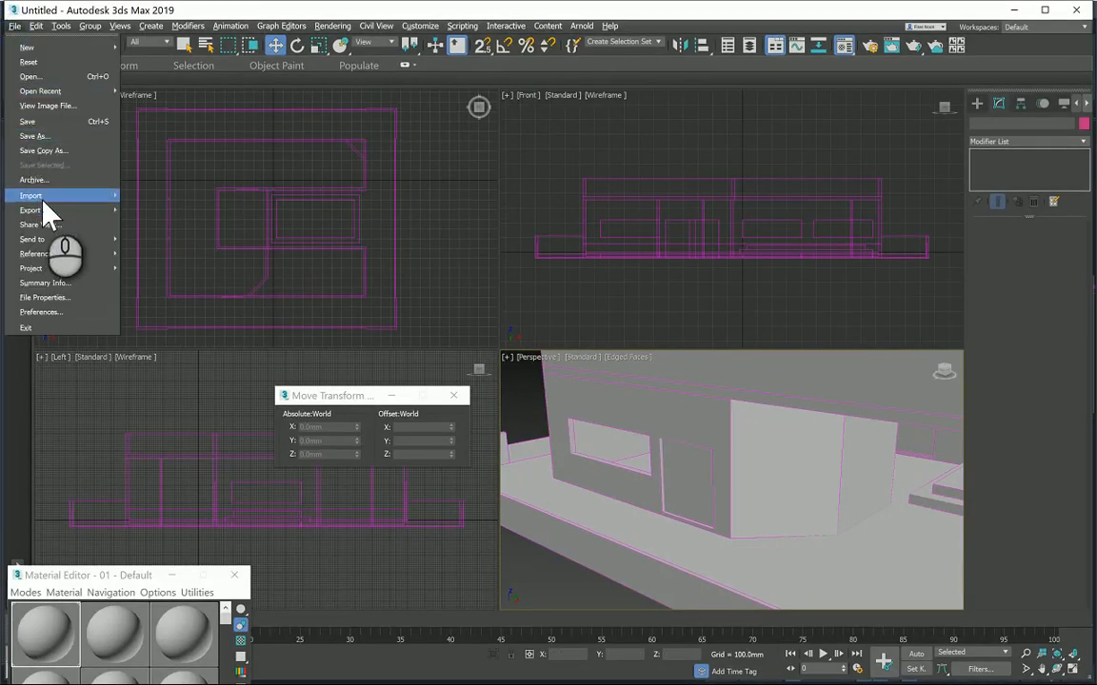
pyautogui.moveTo(37, 195)
pyautogui.click(144, 205)
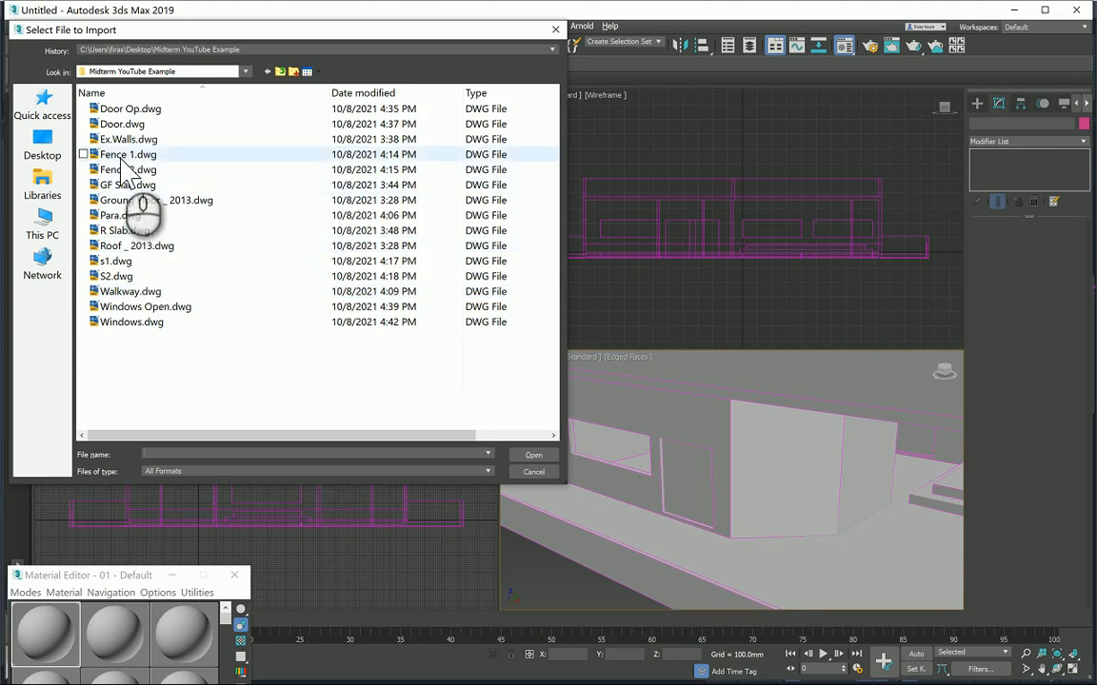
pyautogui.doubleClick(126, 322)
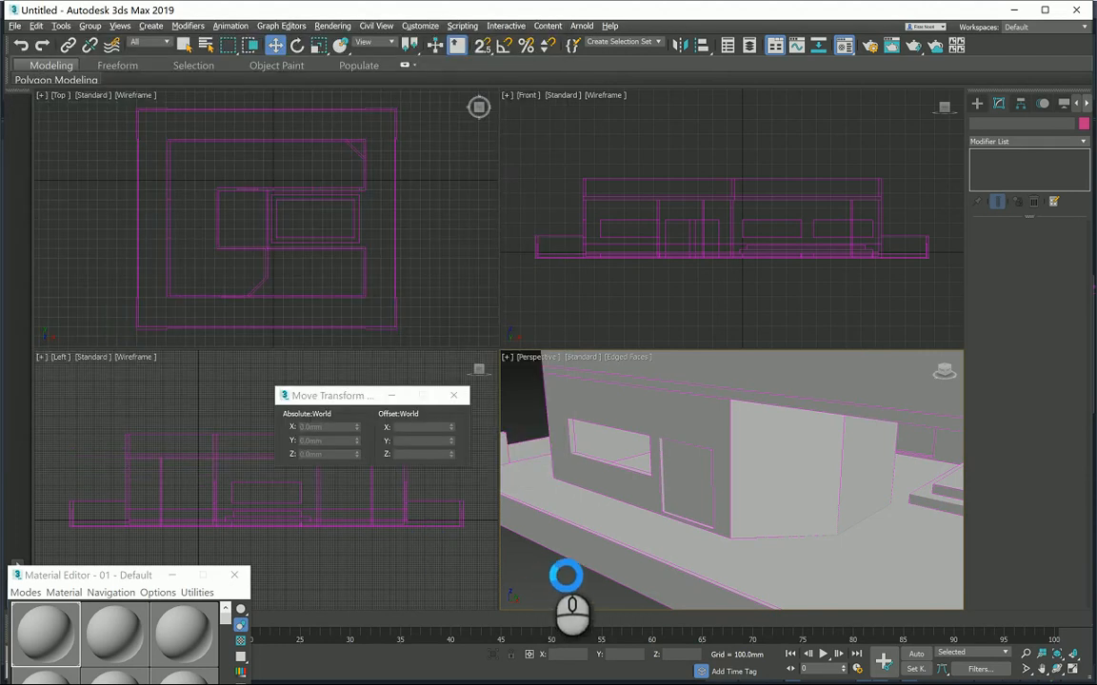
pyautogui.click(576, 527)
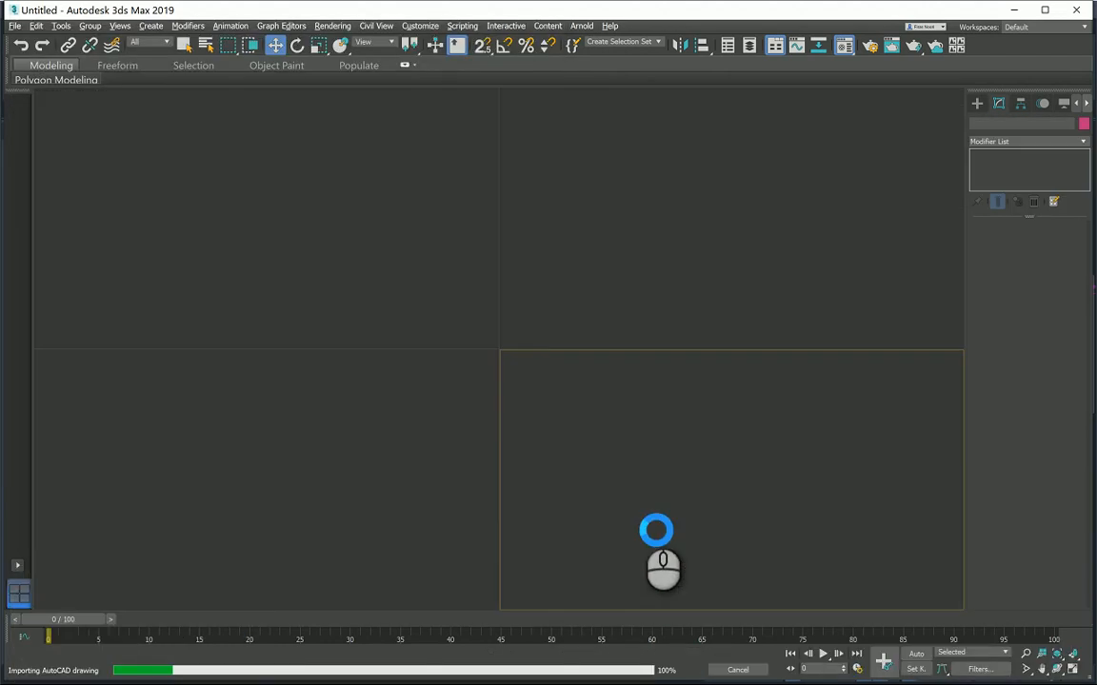
# Select the imported window outlines near the building's wall base and set their absolute Z position to 1000 mm.
pyautogui.scroll(10, 608, 485)
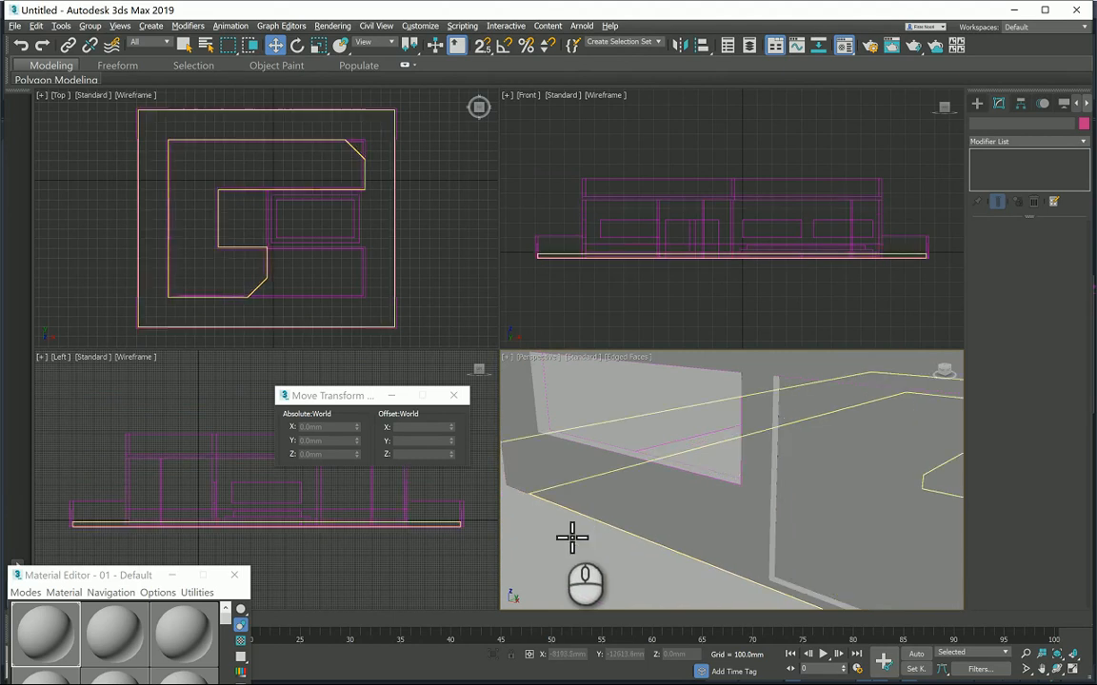
pyautogui.moveTo(595, 550); pyautogui.dragTo(657, 543, button='middle')
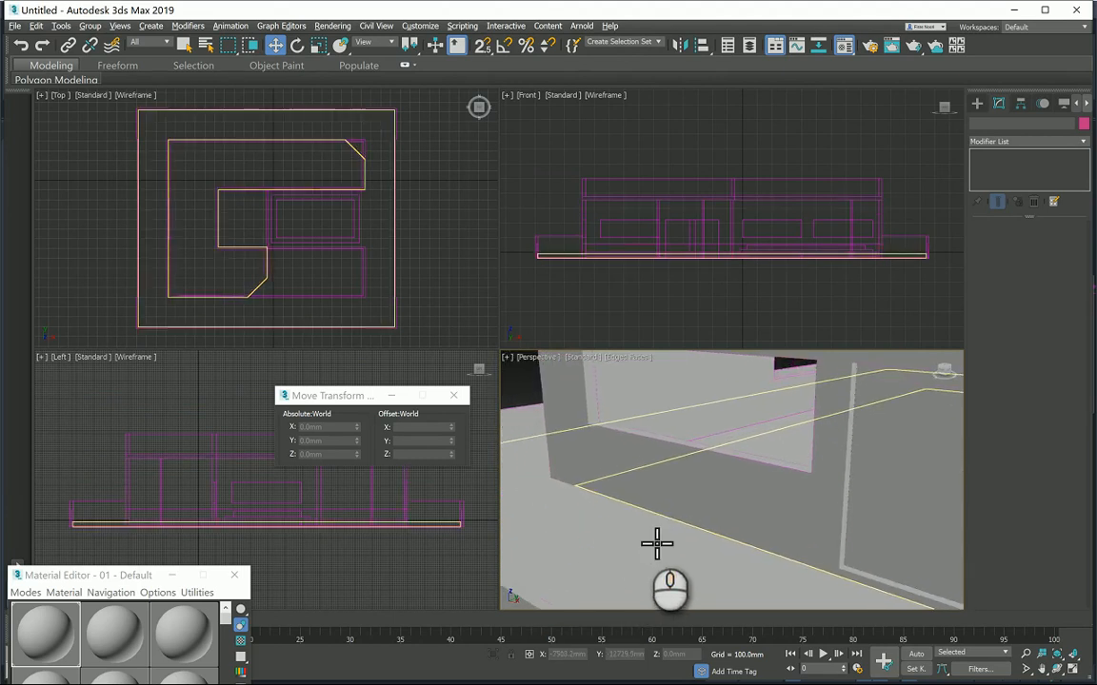
pyautogui.press('F3')
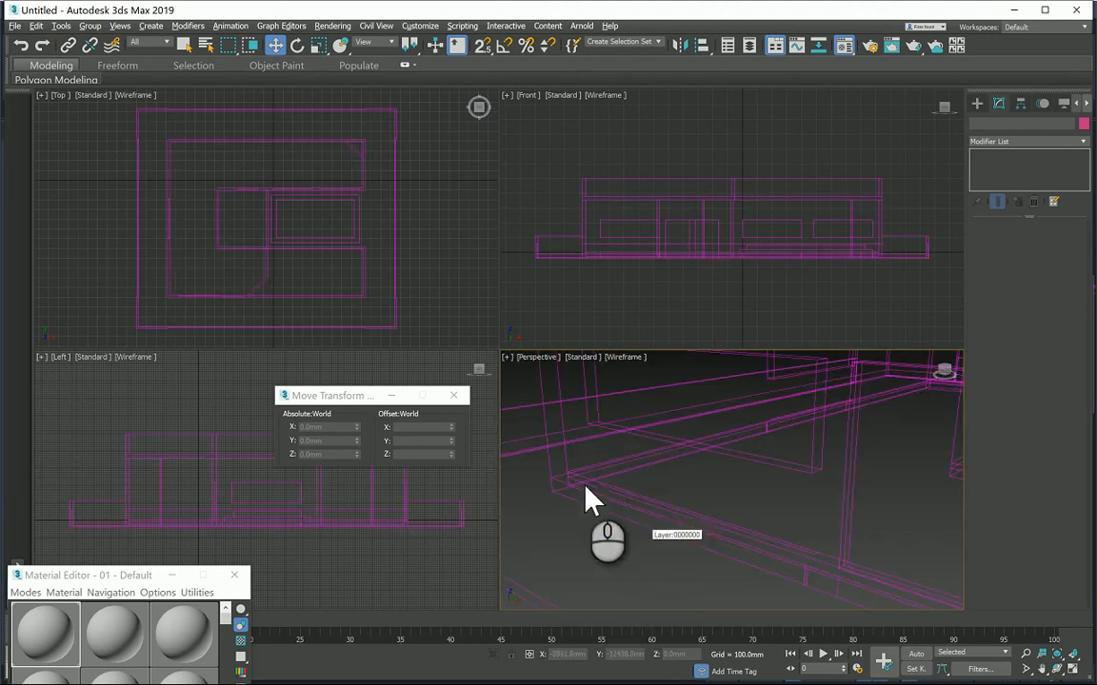
pyautogui.click(612, 491)
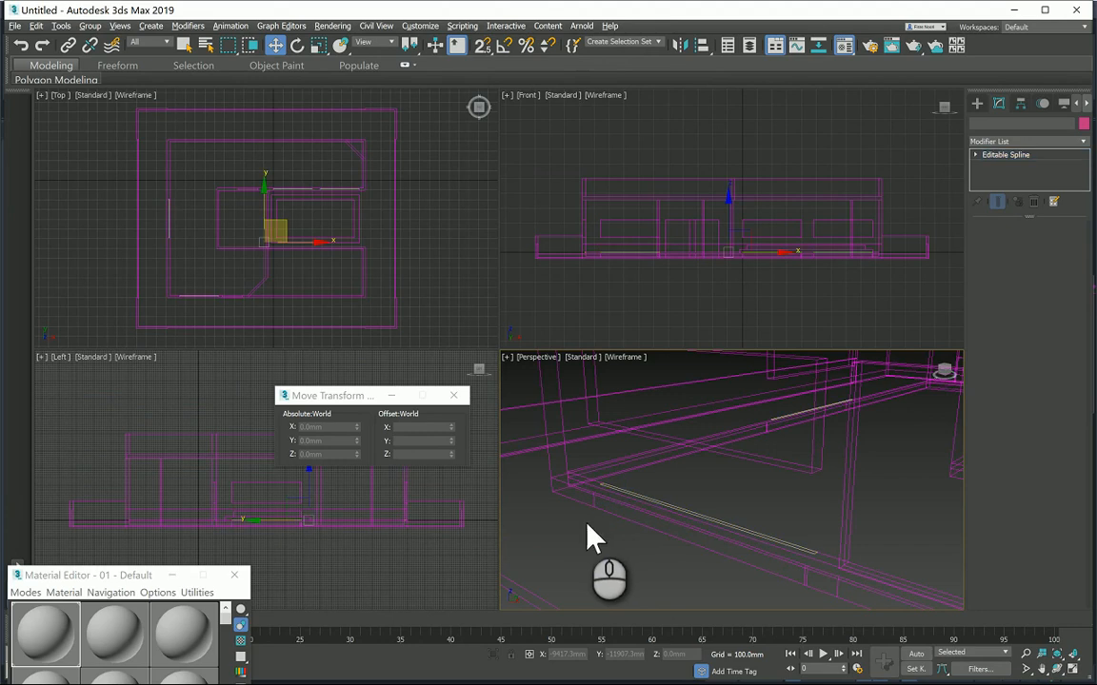
pyautogui.doubleClick(348, 455)
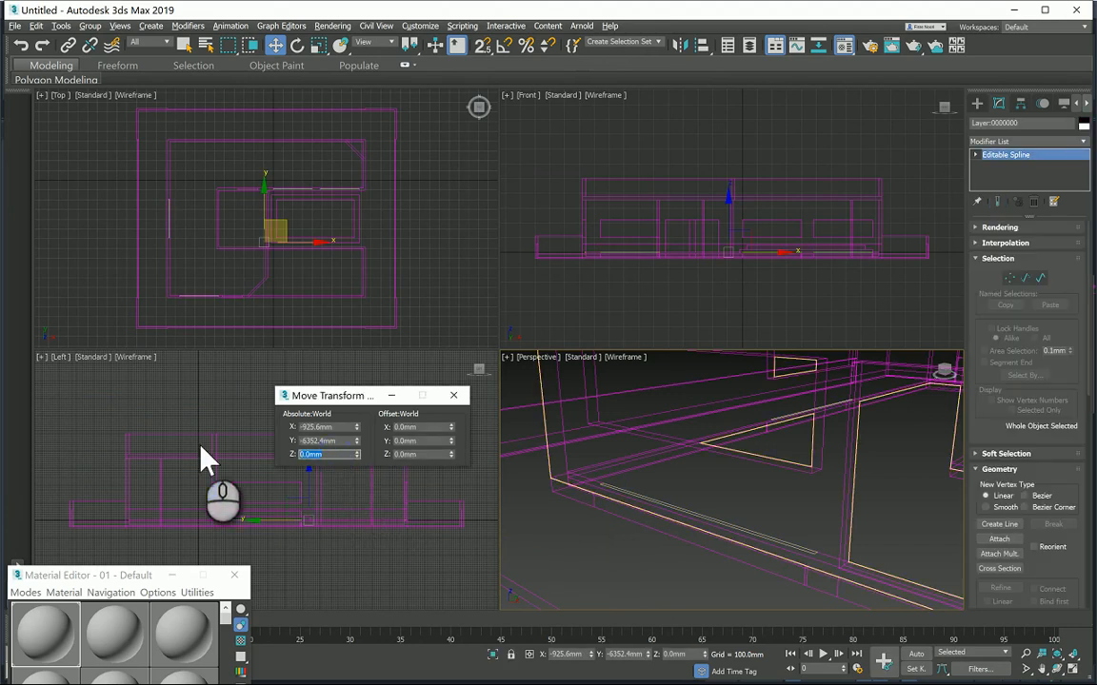
pyautogui.write('100')
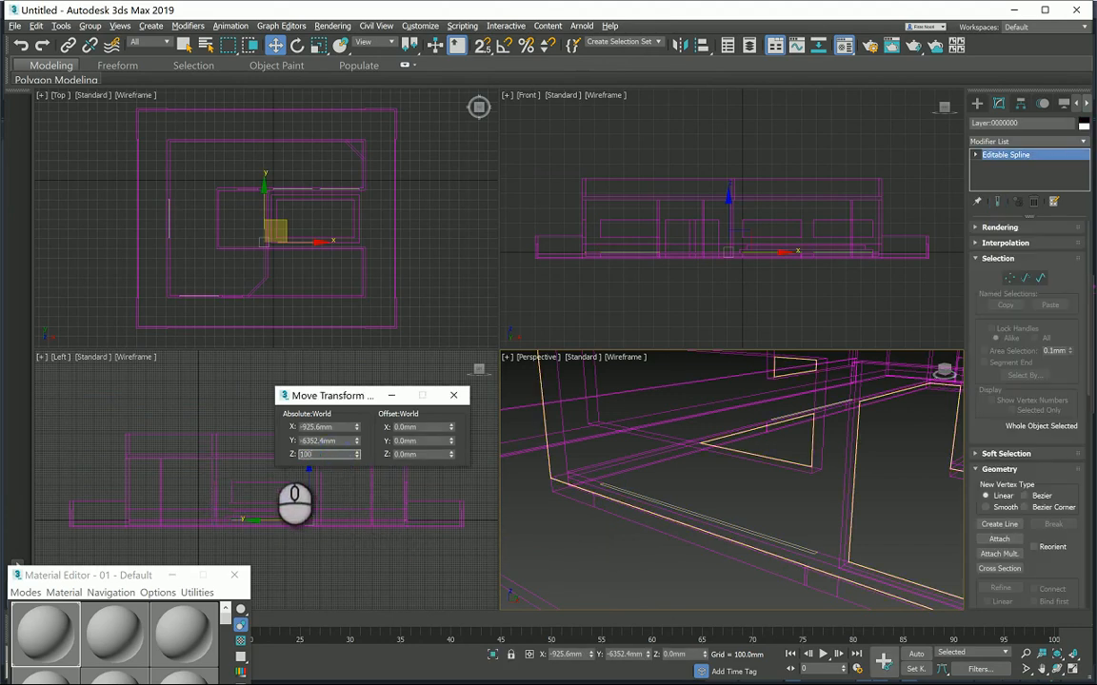
pyautogui.write('0')
pyautogui.press('Return')
# Paste the copied Extrude modifier onto the window outlines, set its amount to 1200 mm, and return to the shaded view.
pyautogui.rightClick(1021, 175)
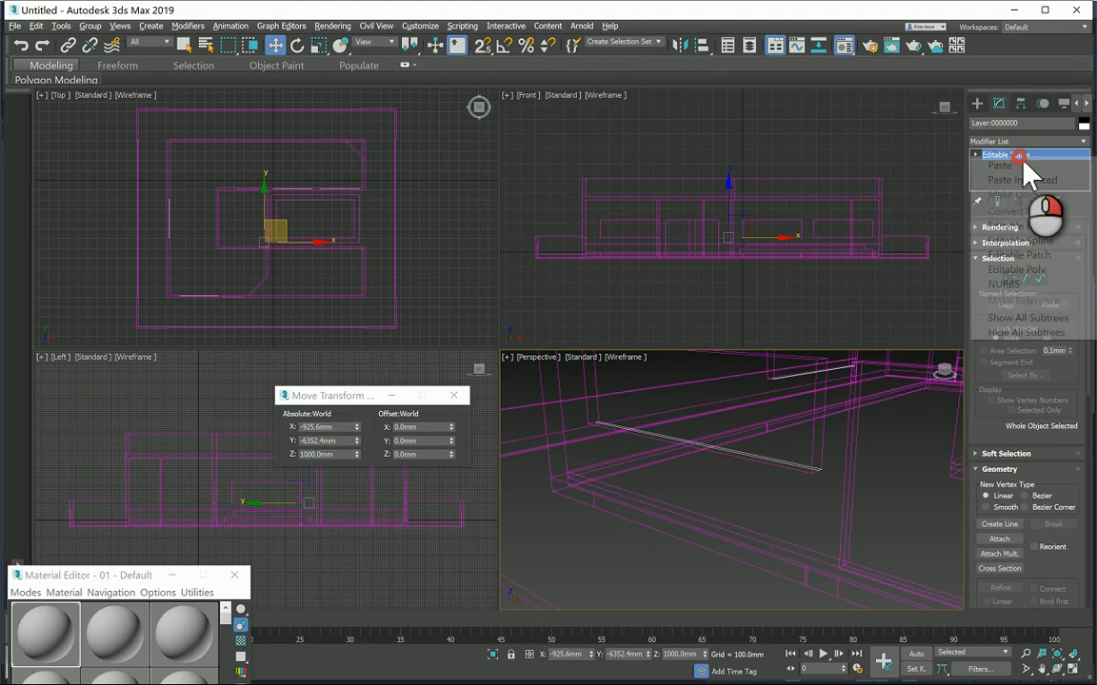
pyautogui.click(1019, 163)
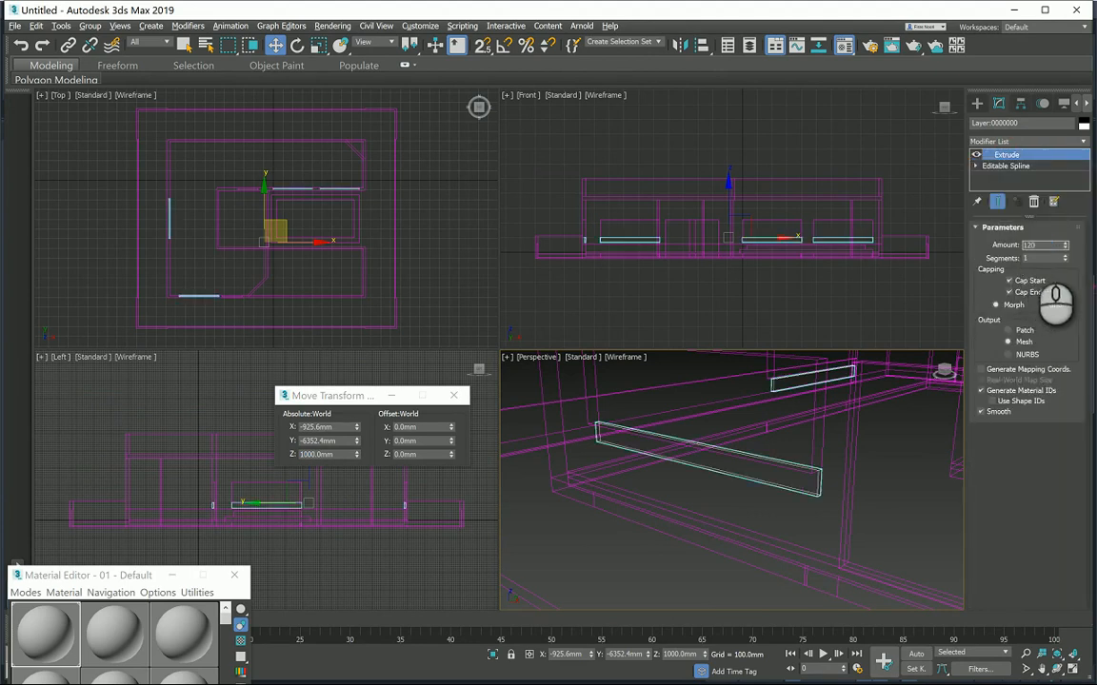
pyautogui.moveTo(650, 455); pyautogui.dragTo(647, 476, button='middle')
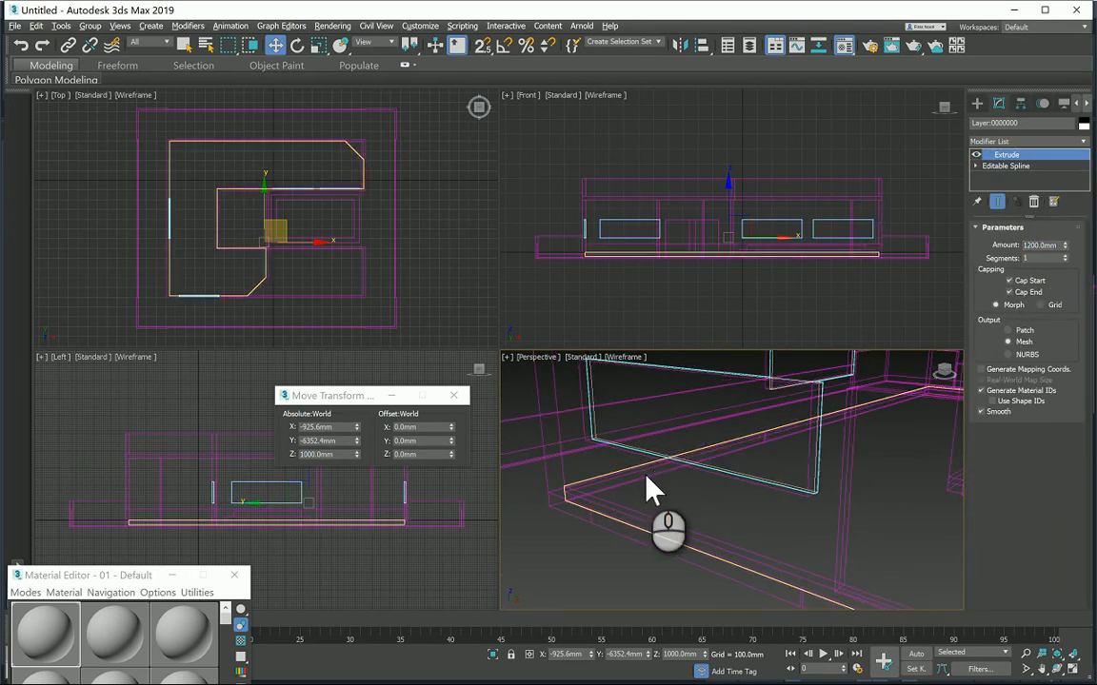
pyautogui.press('F3')
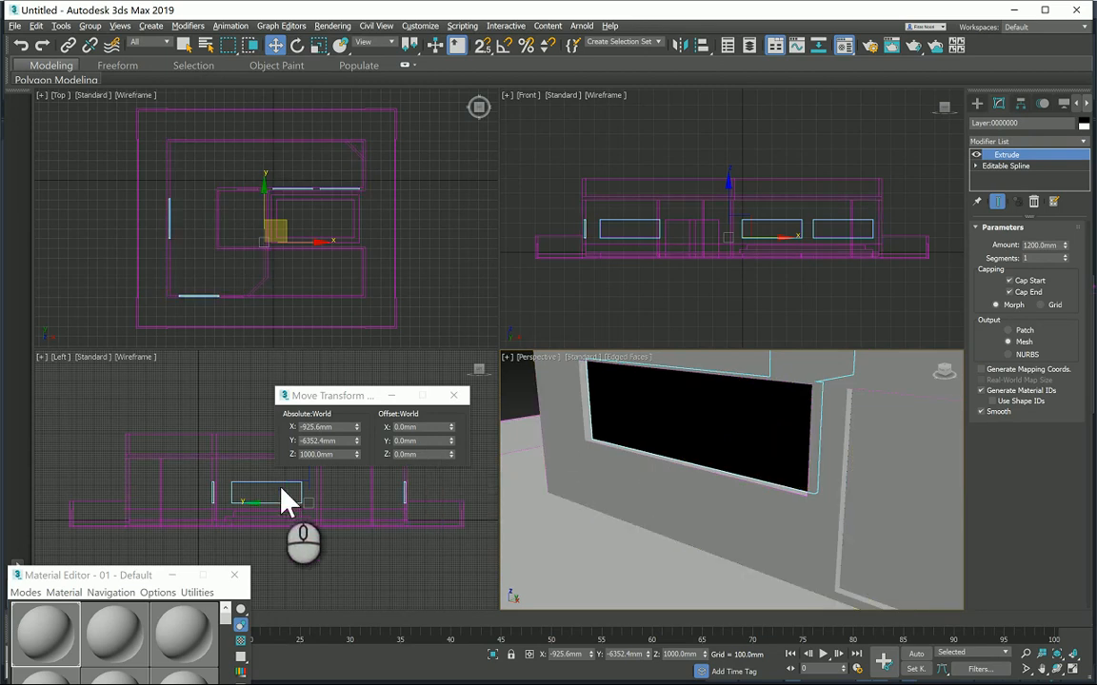
# Assign the 02 - Default material to the extruded windows and give it a light blue diffuse colour of about RGB 99, 151, 245.
pyautogui.click(113, 635)
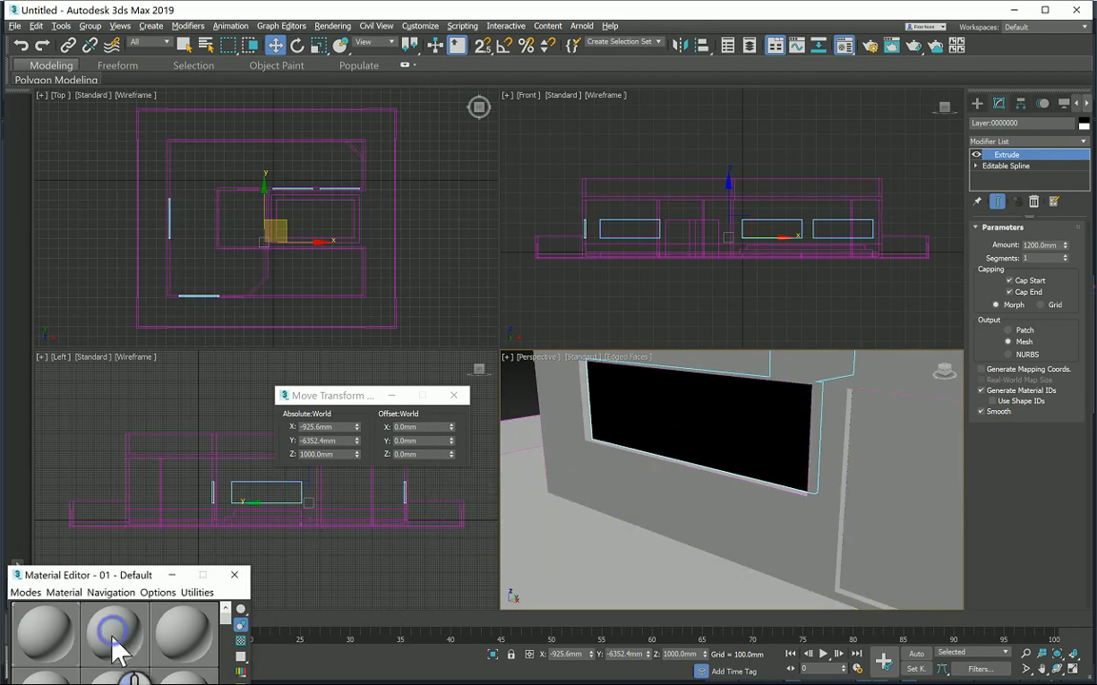
pyautogui.moveTo(109, 642); pyautogui.dragTo(662, 438)
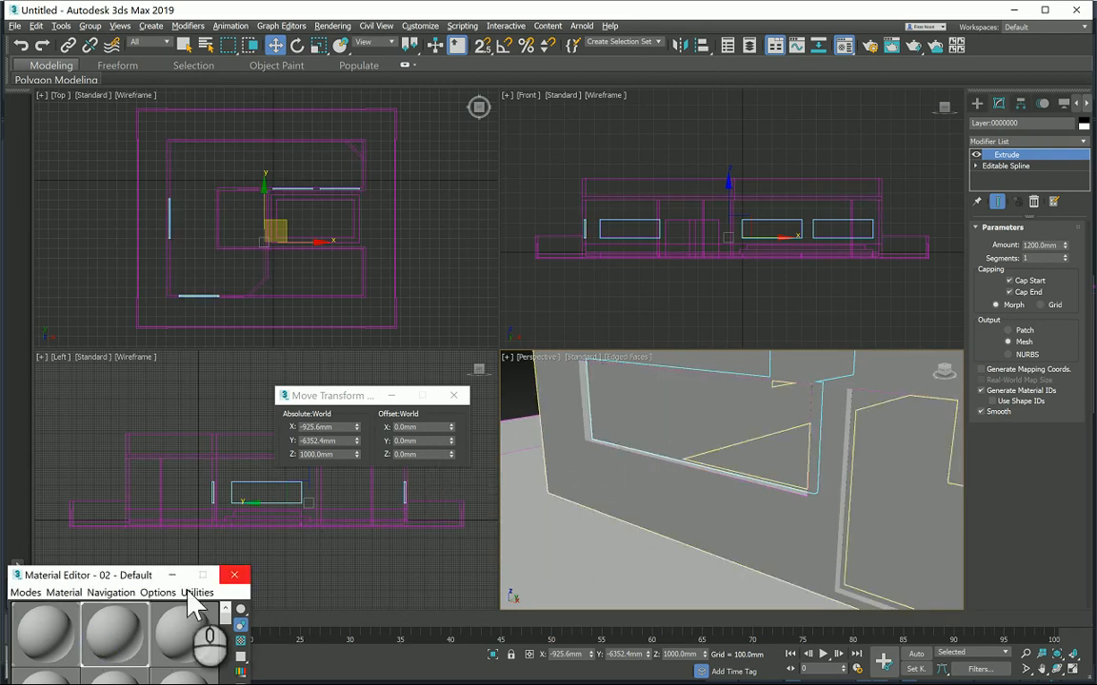
pyautogui.moveTo(76, 582); pyautogui.dragTo(113, 335)
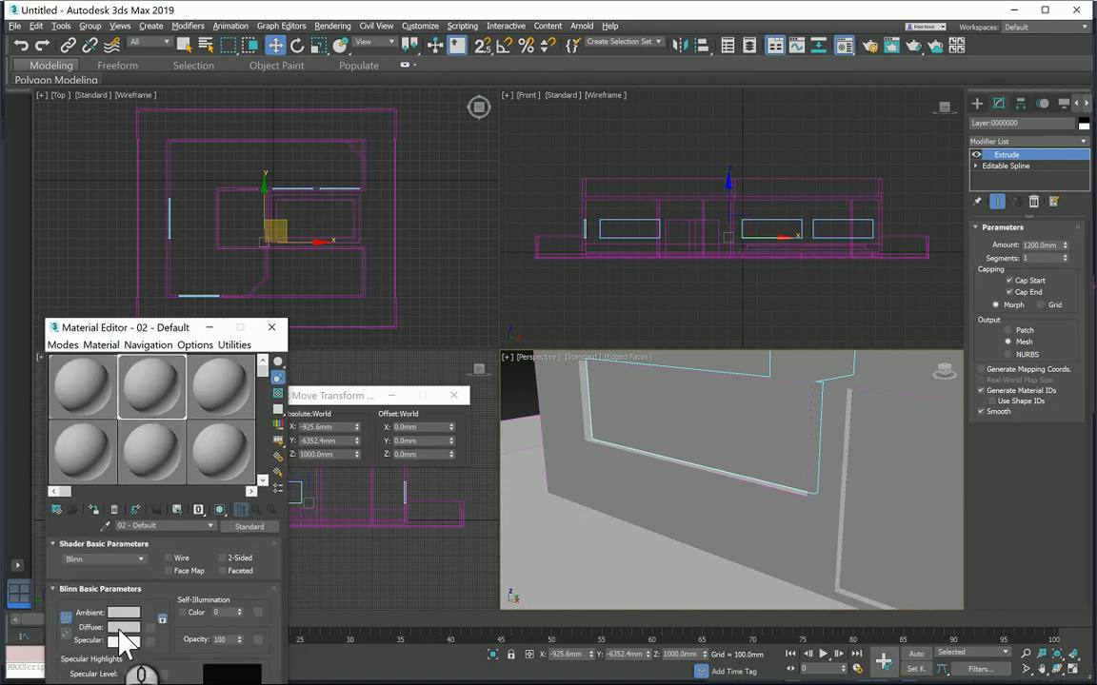
pyautogui.click(120, 629)
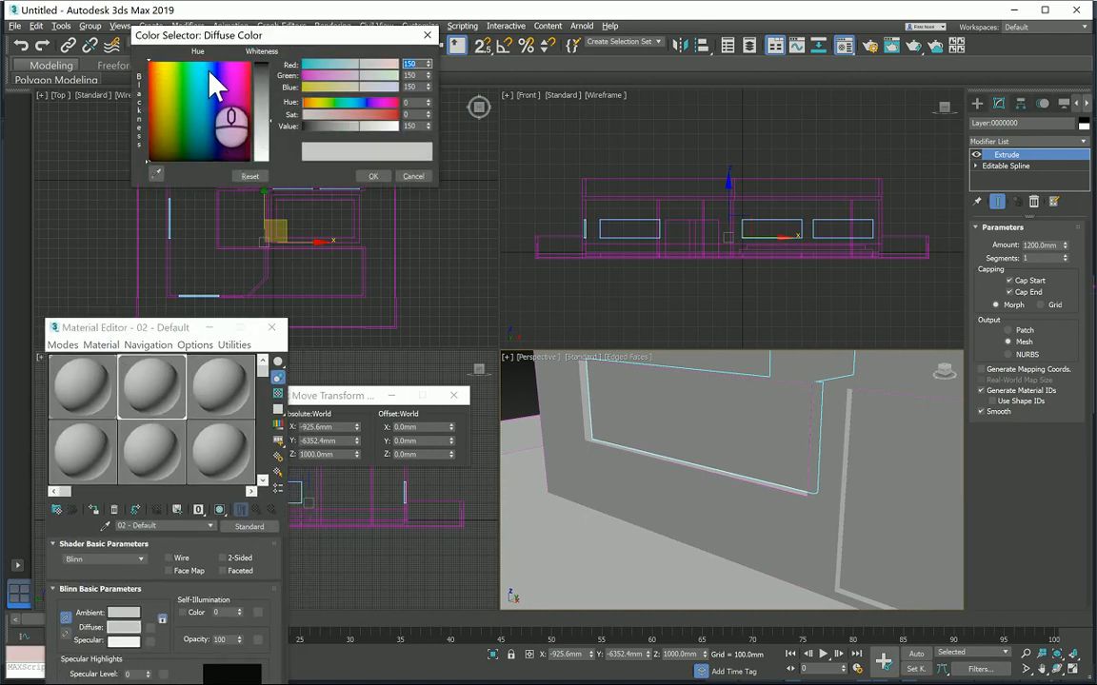
pyautogui.click(211, 67)
pyautogui.moveTo(273, 122); pyautogui.dragTo(272, 100)
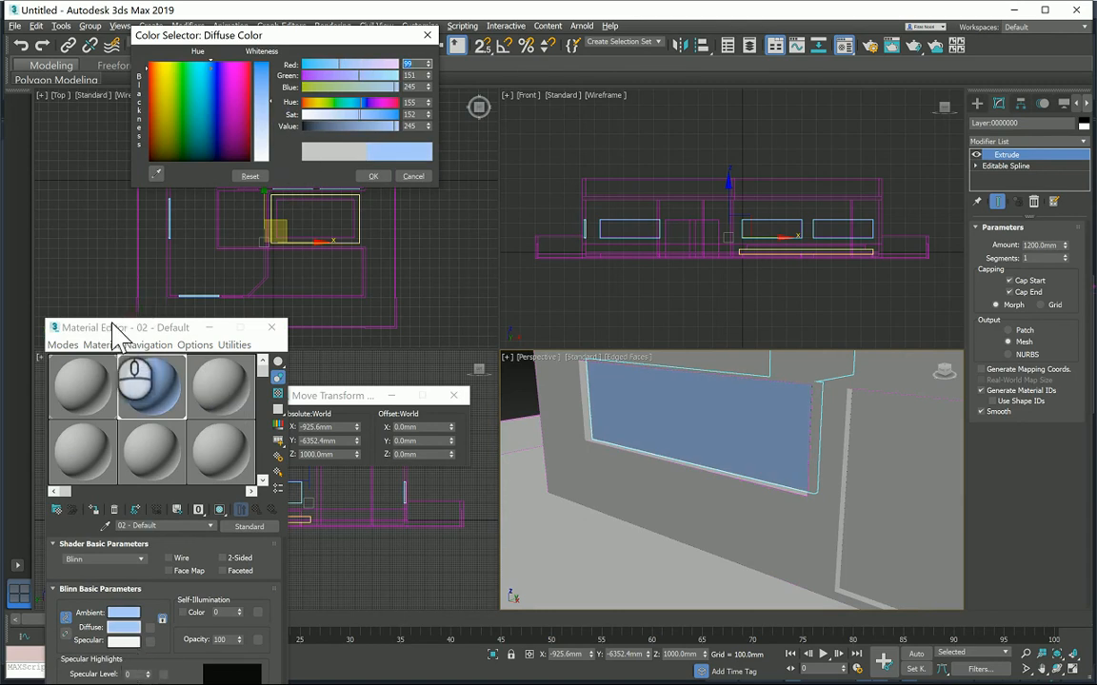
# Lower the window material's opacity to 31 and close the Material Editor.
pyautogui.moveTo(109, 327); pyautogui.dragTo(123, 233)
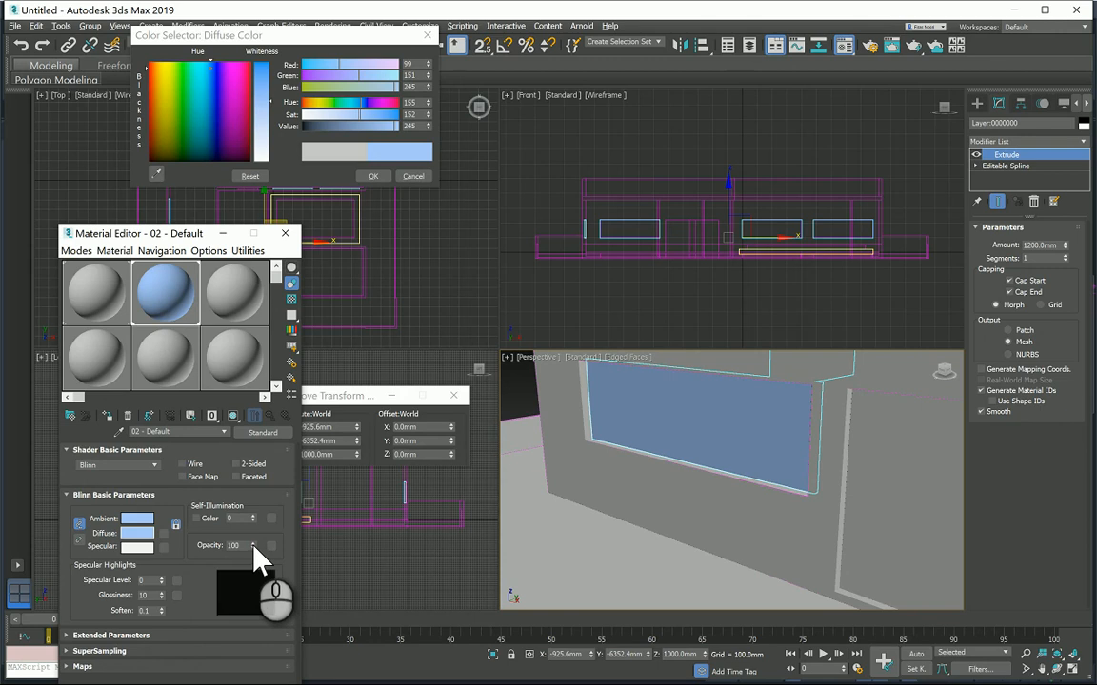
pyautogui.moveTo(254, 546); pyautogui.dragTo(259, 580)
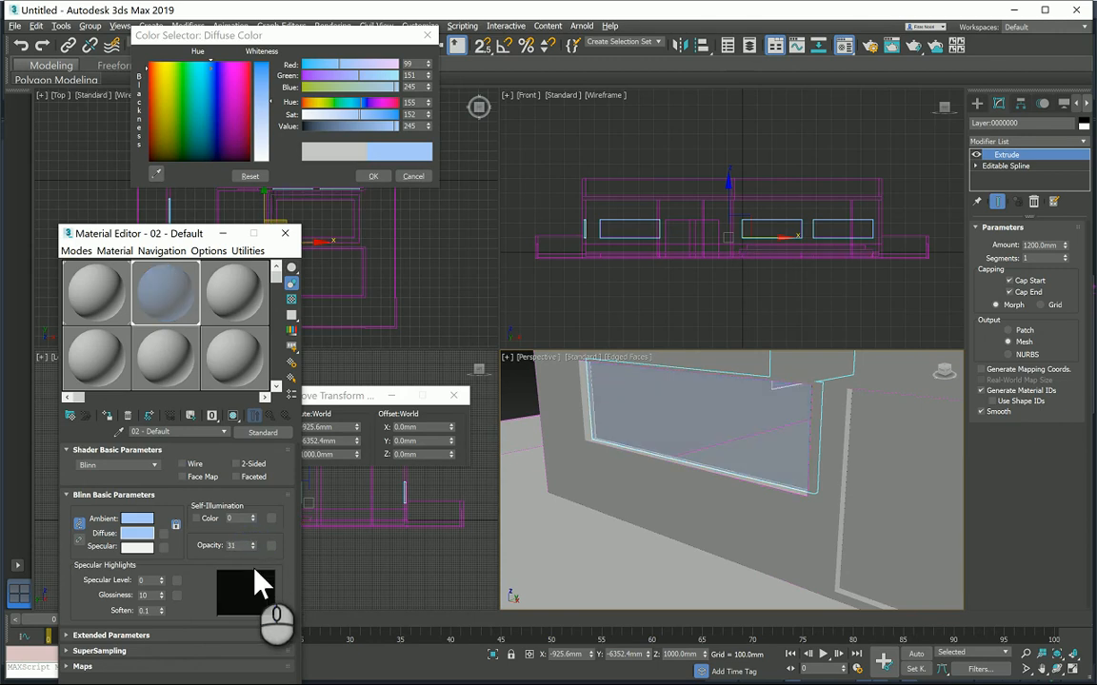
pyautogui.click(289, 243)
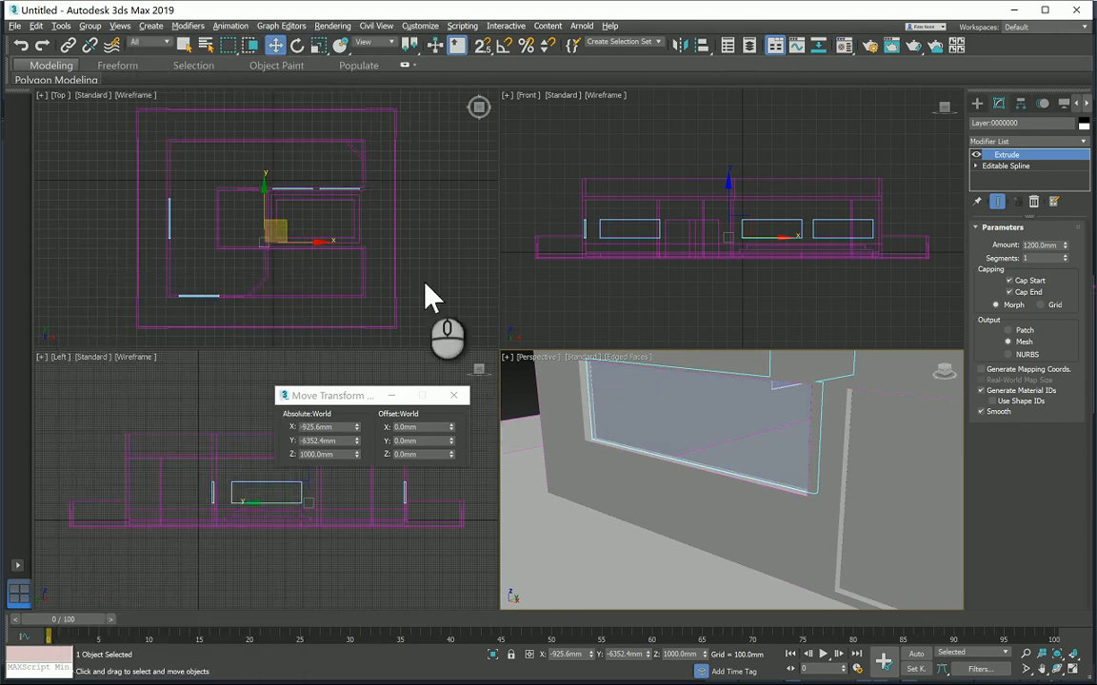
# Deselect the windows and examine the glazed openings around the building in a maximized perspective view, putting the Move Transform dialog away.
pyautogui.click(600, 436)
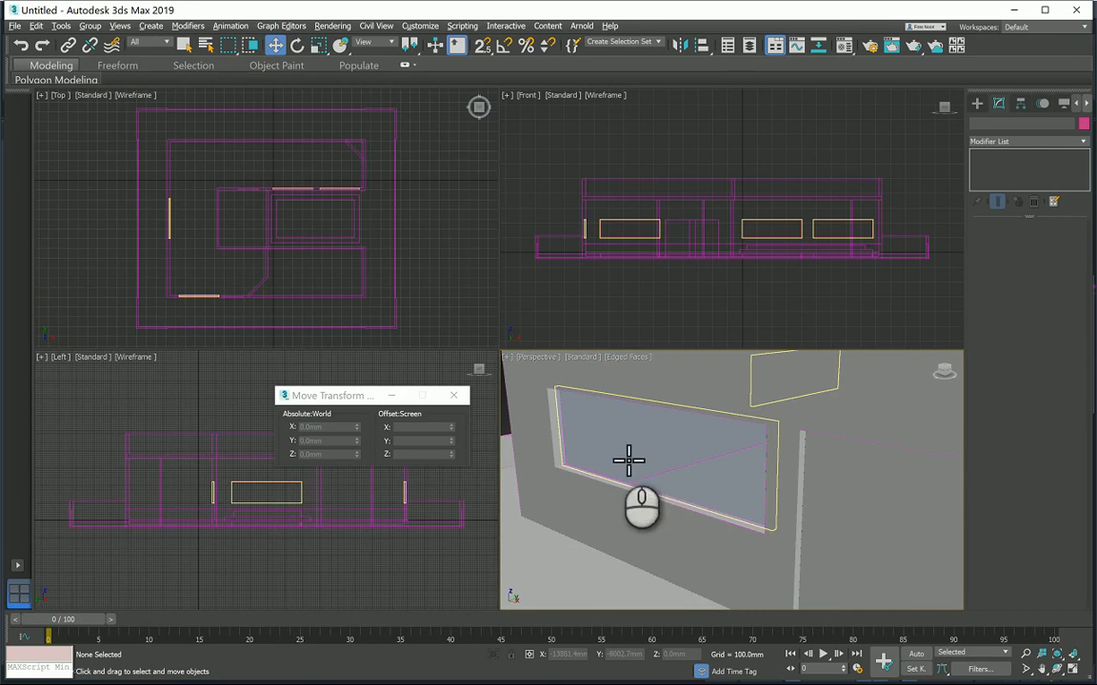
pyautogui.scroll(-7, 607, 526)
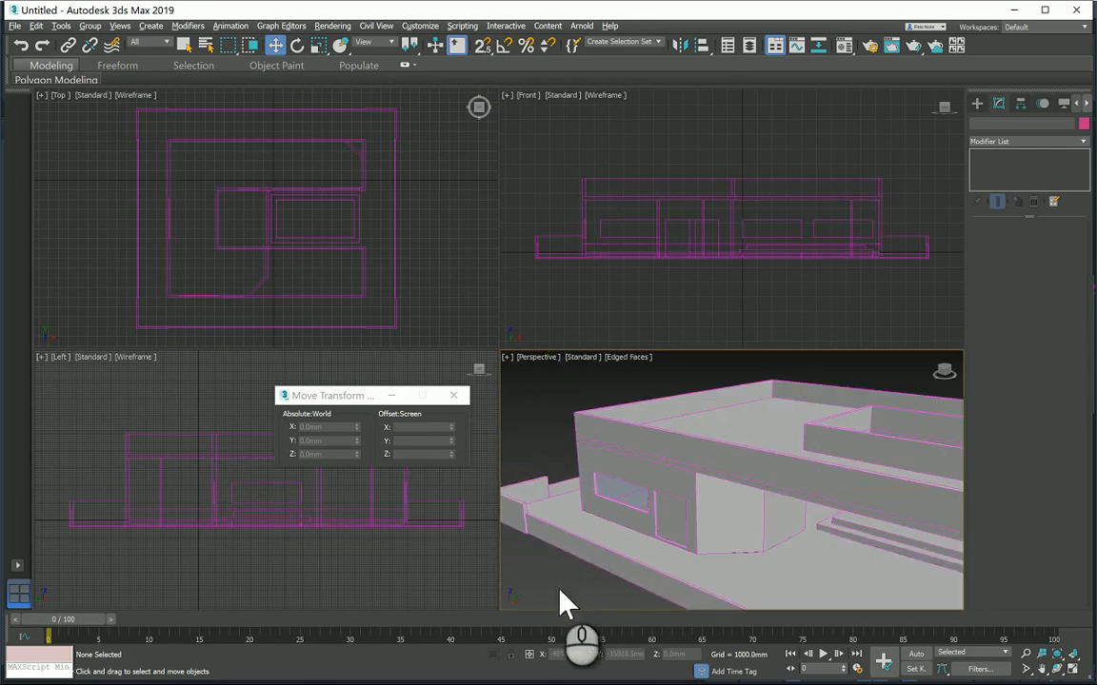
pyautogui.keyDown('alt'); pyautogui.moveTo(562, 601); pyautogui.dragTo(730, 477, button='middle'); pyautogui.keyUp('alt')
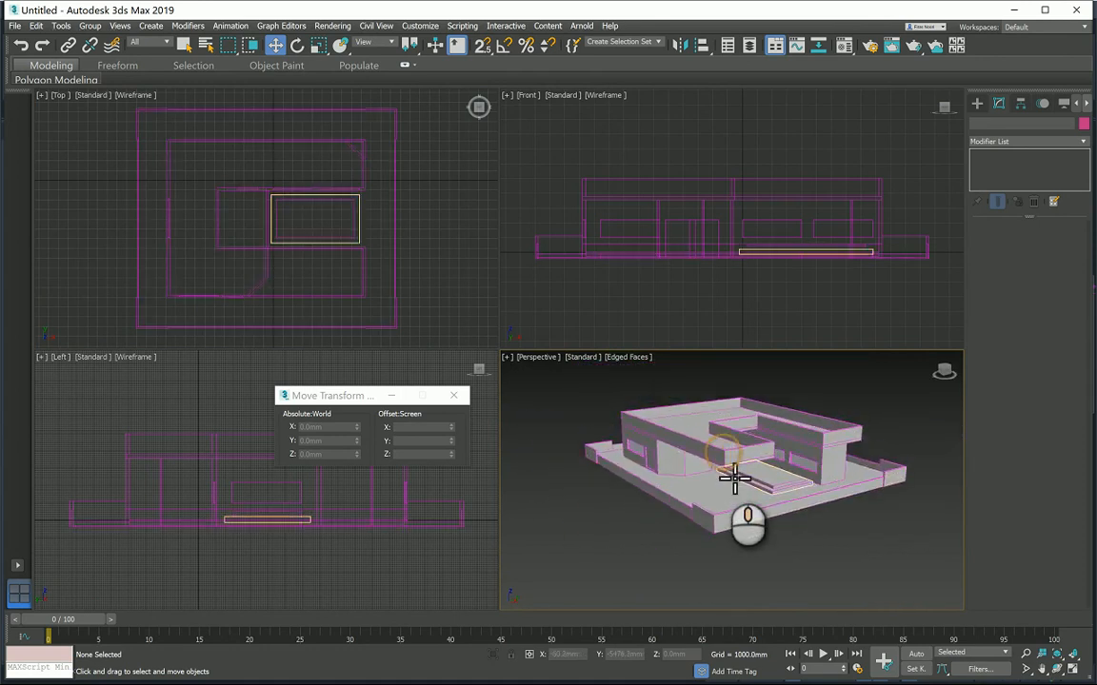
pyautogui.hotkey('alt', 'w')
pyautogui.scroll(2, 439, 270)
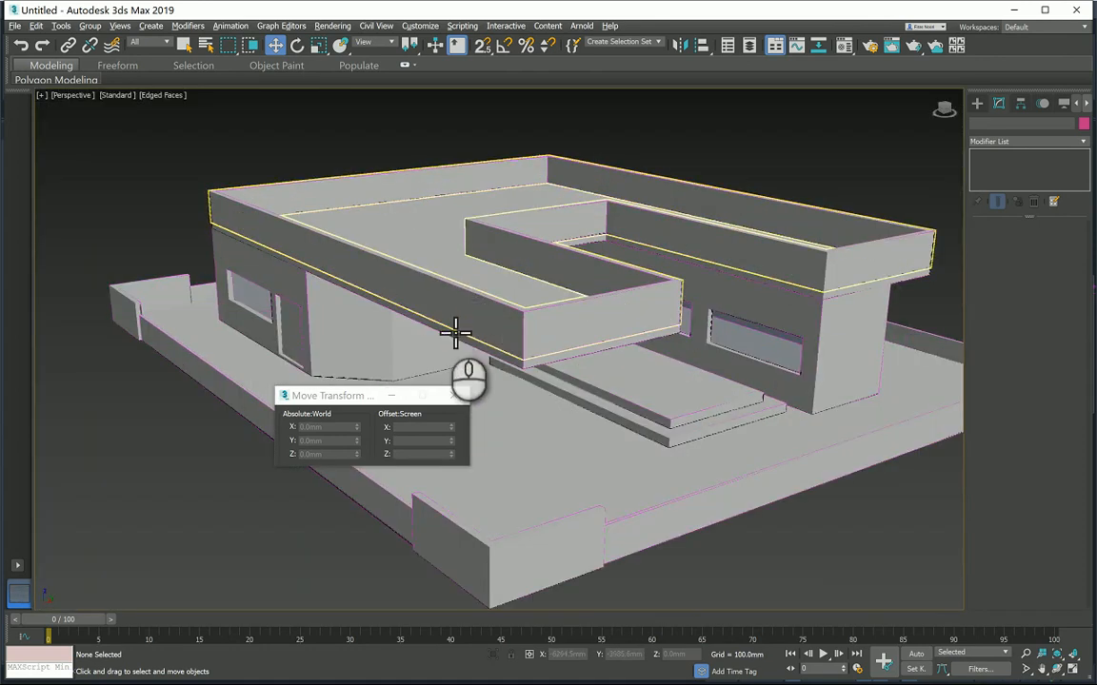
pyautogui.keyDown('alt'); pyautogui.moveTo(455, 326); pyautogui.dragTo(725, 421, button='middle'); pyautogui.keyUp('alt')
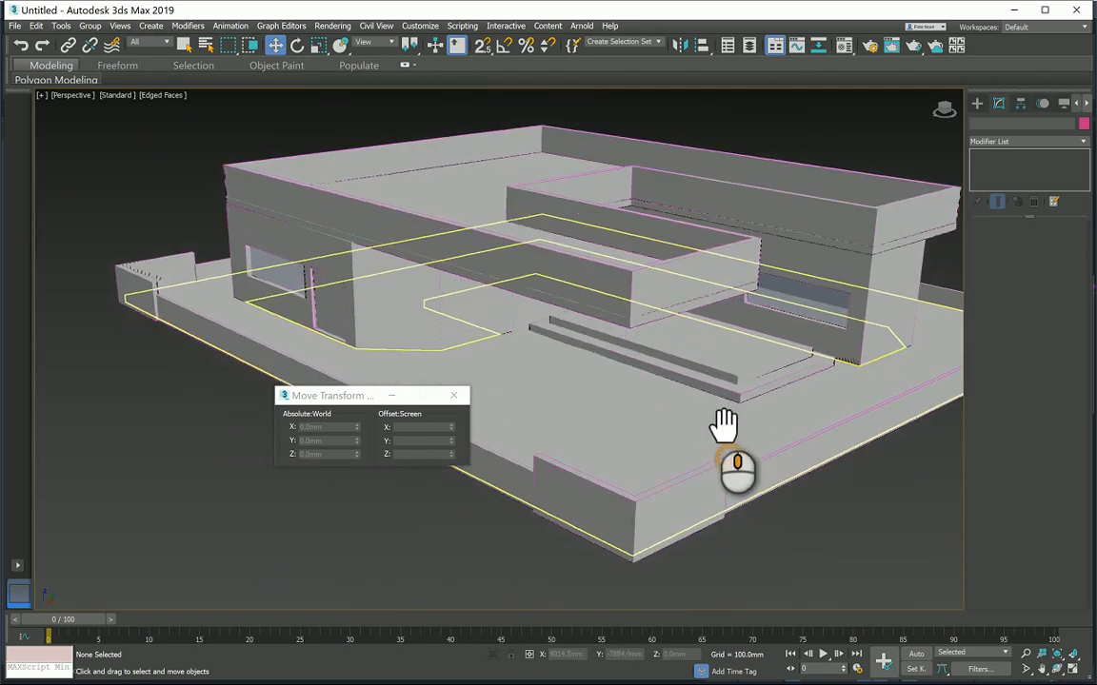
pyautogui.click(396, 395)
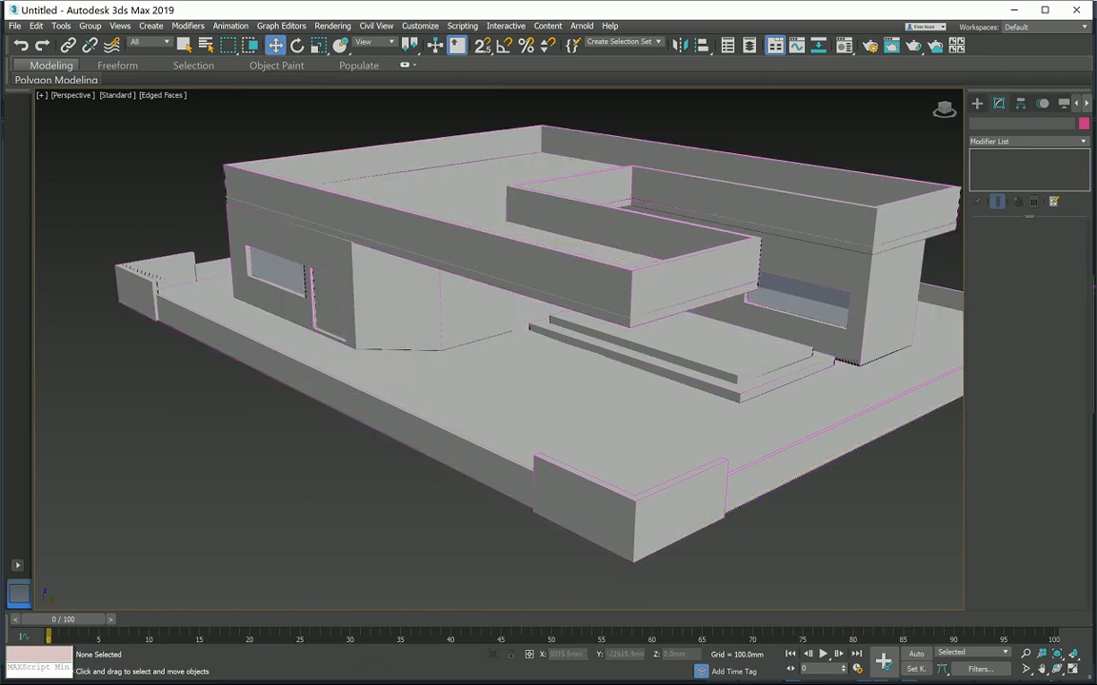
# Switch to Edge and consult the Midterm Questions Example for the Lathe requirement and the Column PDF for the column's shape.
pyautogui.moveTo(347, 647)
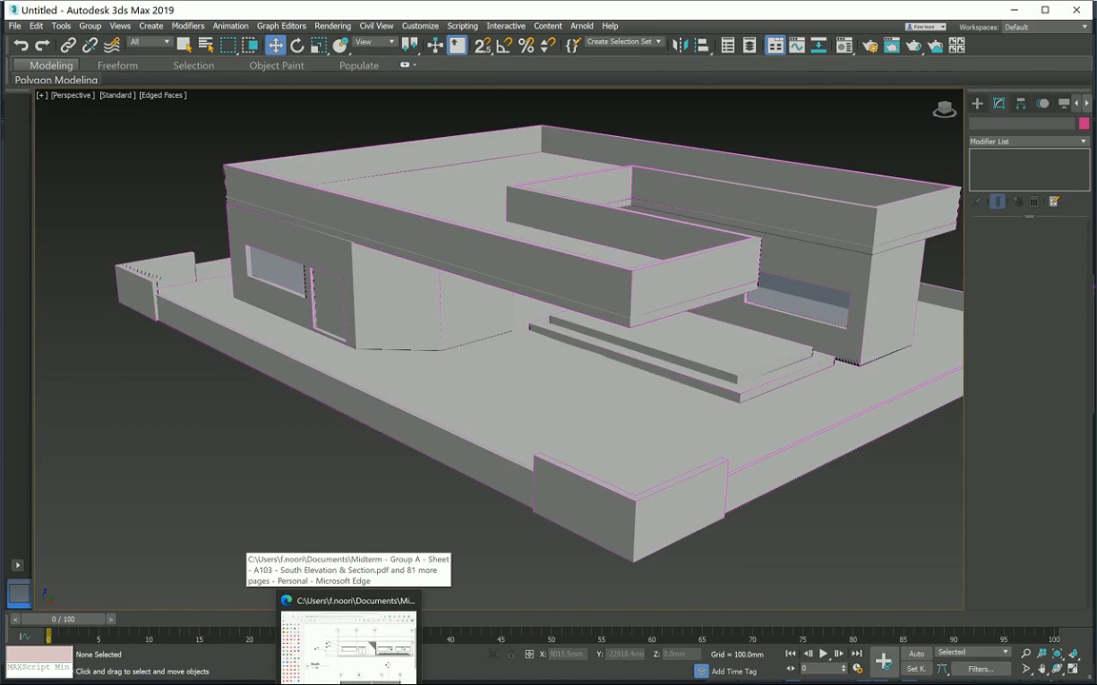
pyautogui.click(347, 648)
pyautogui.scroll(-4, 563, 333)
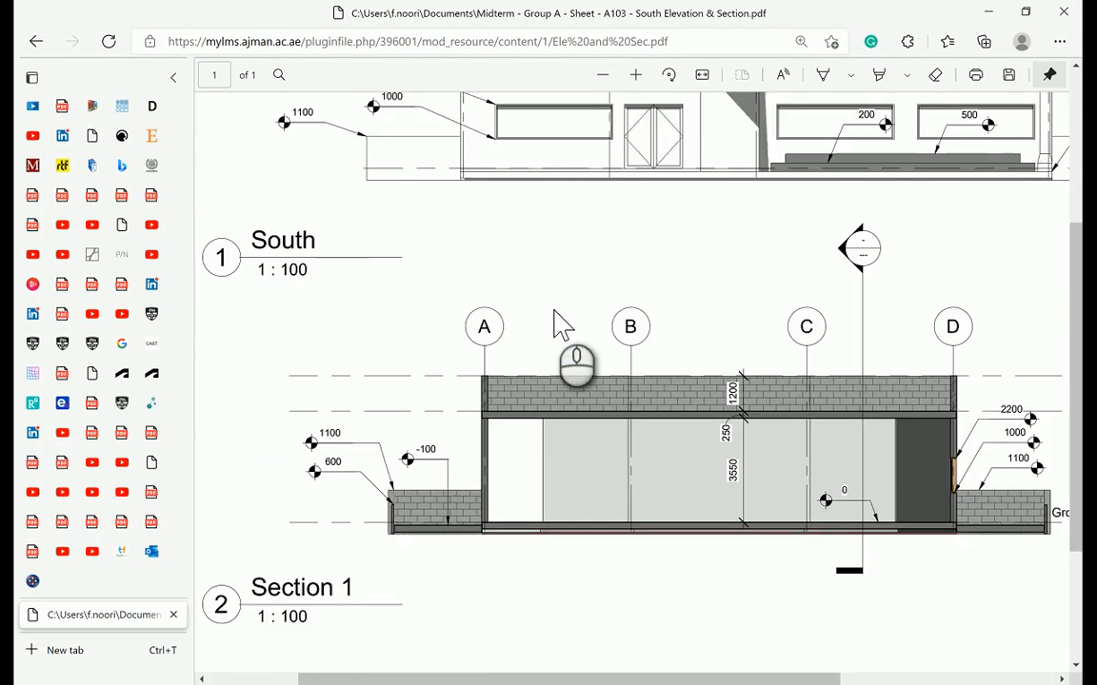
pyautogui.click(35, 40)
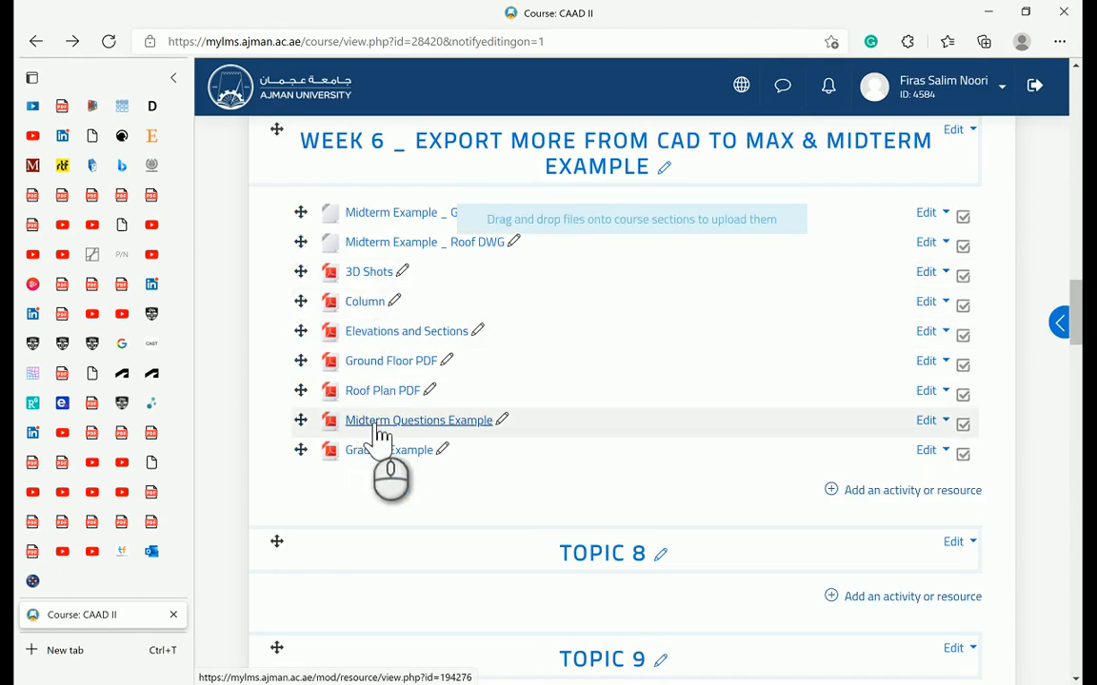
pyautogui.click(377, 427)
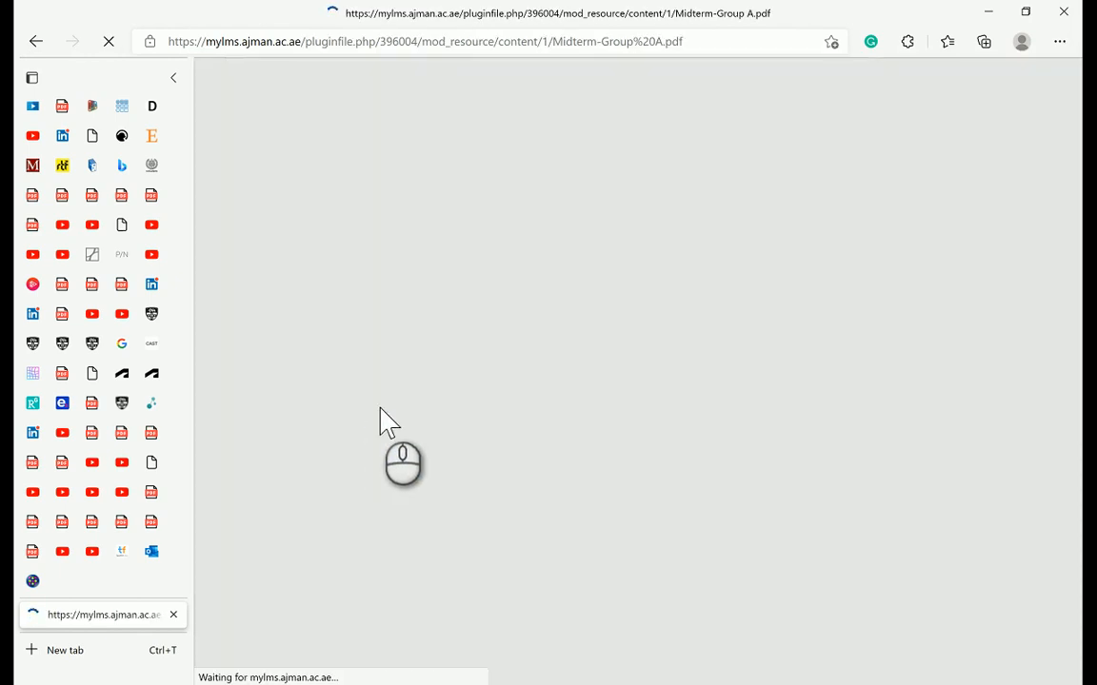
pyautogui.scroll(-4, 473, 352)
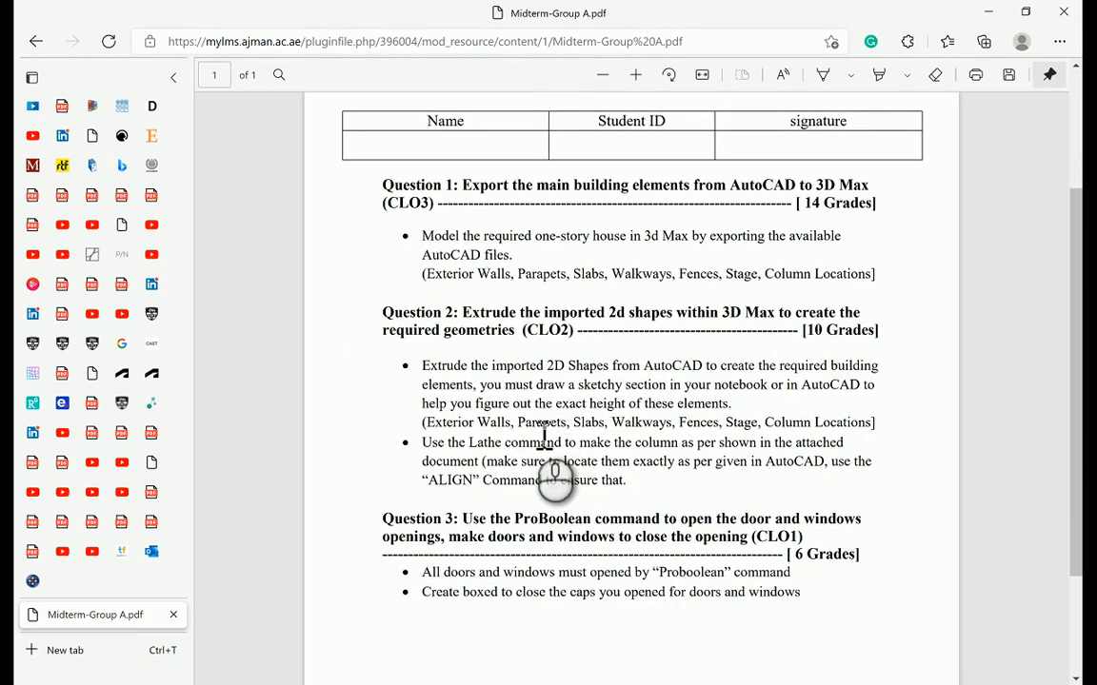
pyautogui.scroll(-2, 544, 438)
pyautogui.moveTo(469, 352); pyautogui.dragTo(515, 365)
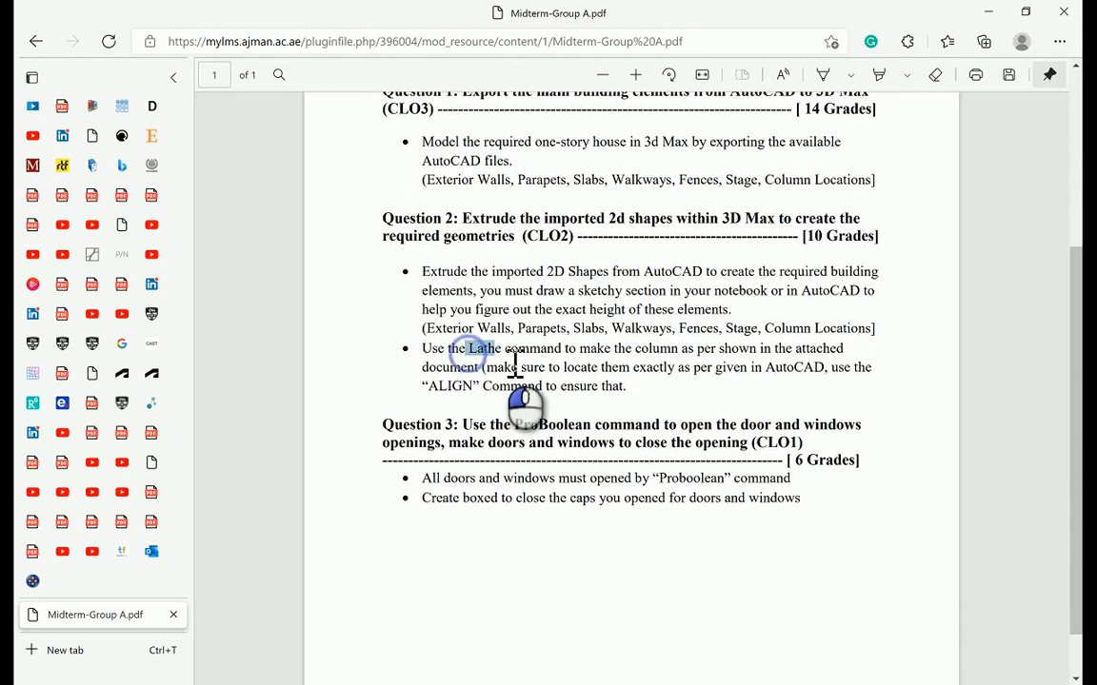
pyautogui.click(37, 42)
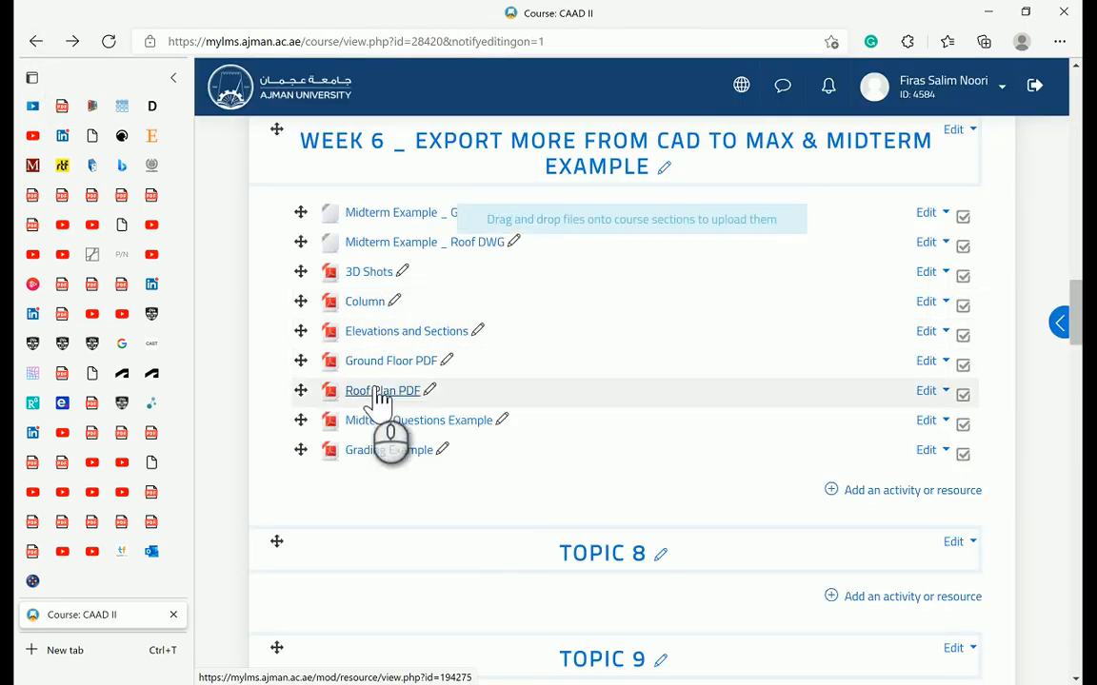
pyautogui.click(371, 303)
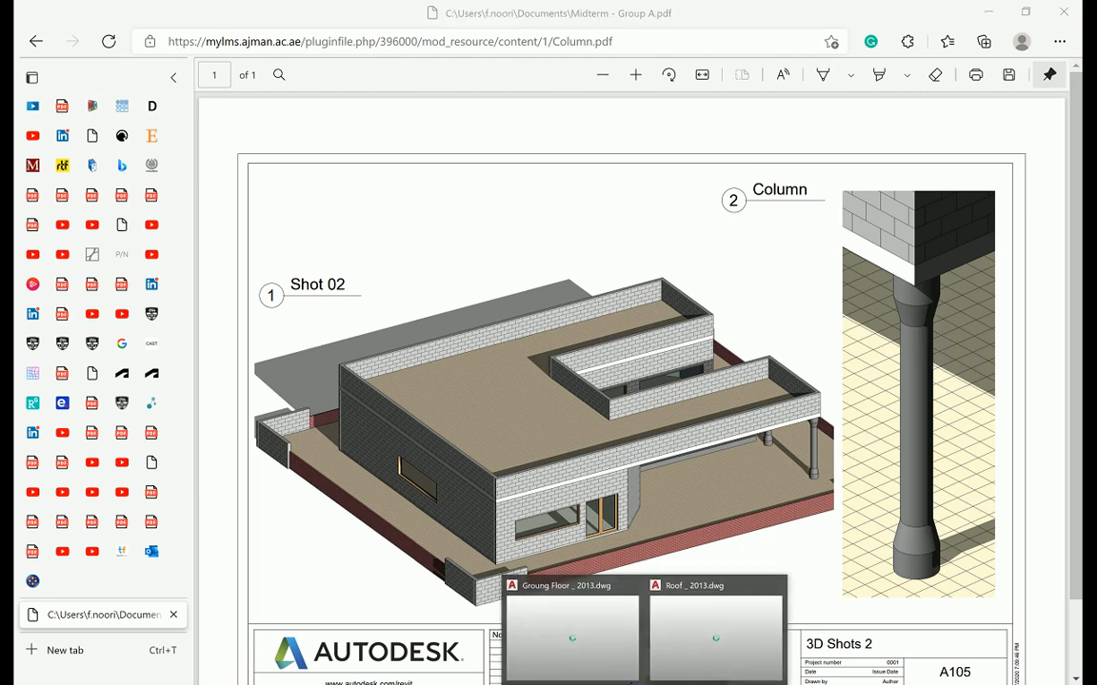
# Switch to the ground floor drawing in AutoCAD and add radius dimensions to the outer and inner circles of the column near the stage.
pyautogui.click(515, 571)
pyautogui.scroll(3, 607, 447)
pyautogui.scroll(6, 699, 441)
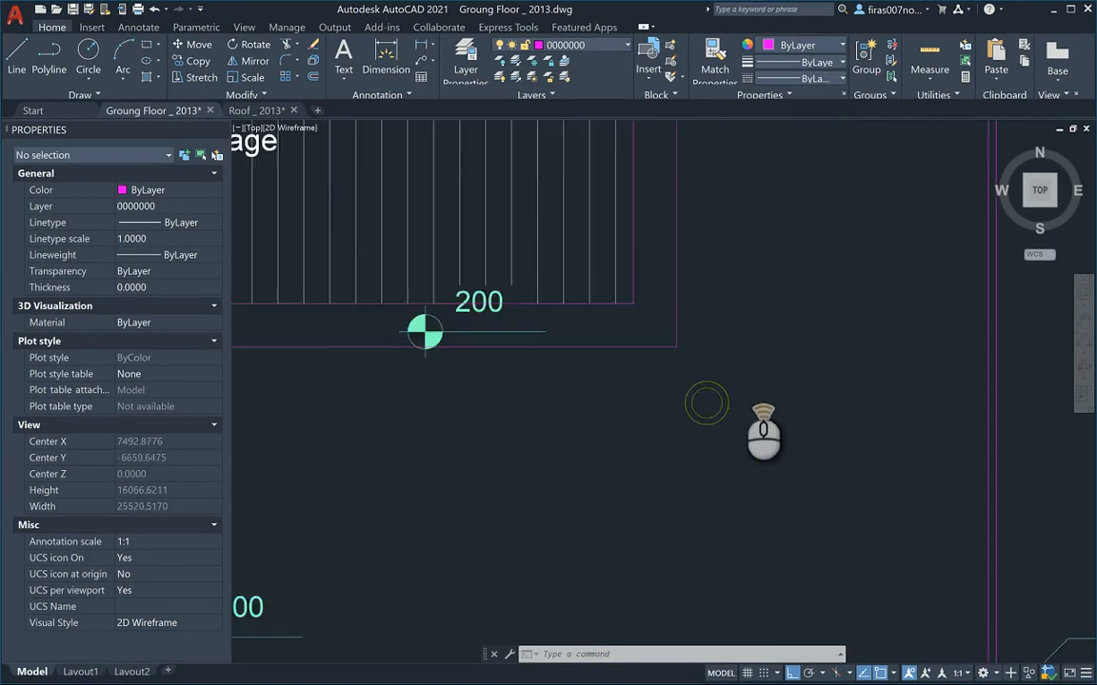
pyautogui.press('Return')
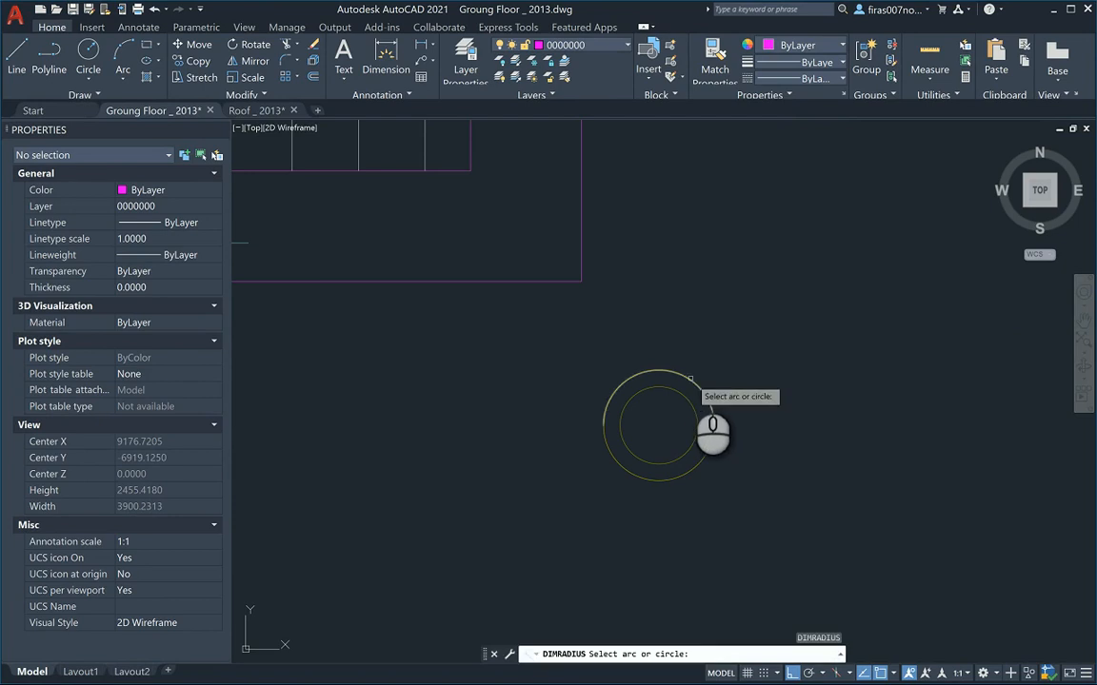
pyautogui.click(700, 389)
pyautogui.scroll(2, 709, 360)
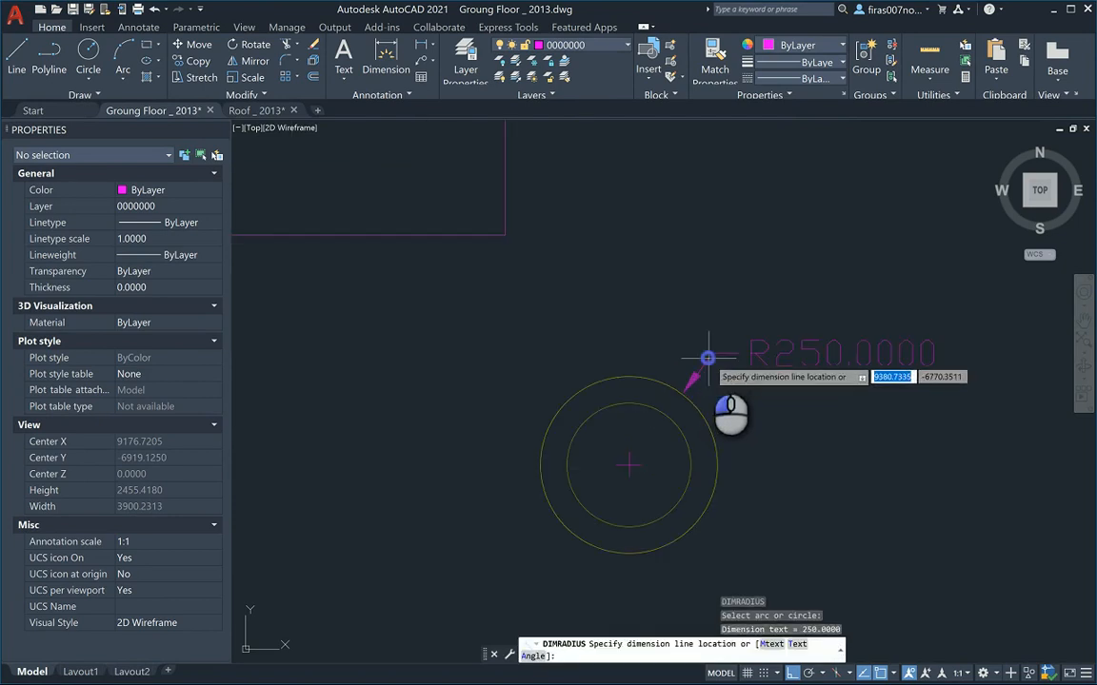
pyautogui.press('Return')
pyautogui.click(689, 453)
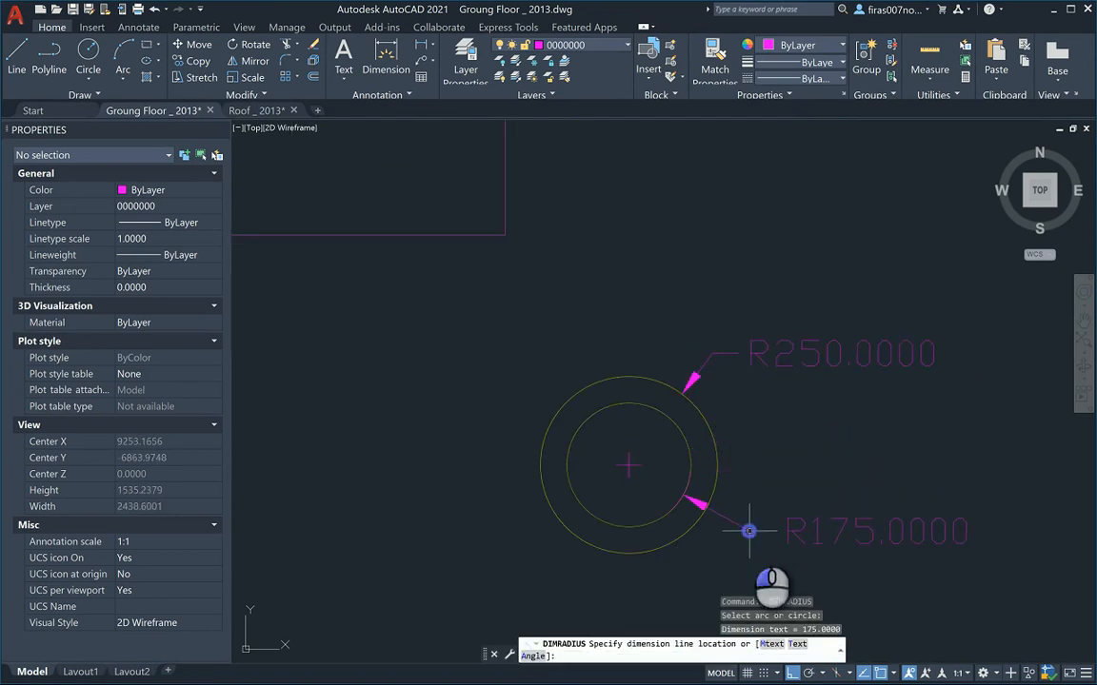
pyautogui.moveTo(685, 503); pyautogui.dragTo(581, 440, button='middle')
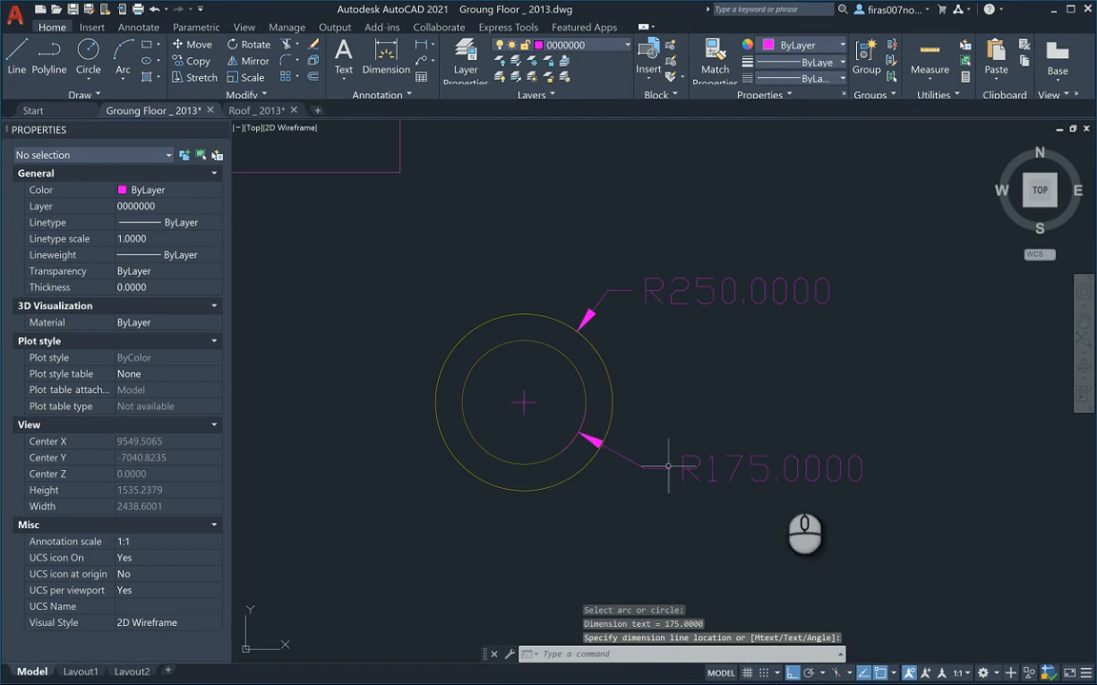
pyautogui.scroll(-3, 782, 476)
pyautogui.moveTo(624, 483); pyautogui.dragTo(671, 271, button='middle')
pyautogui.scroll(-2, 495, 296)
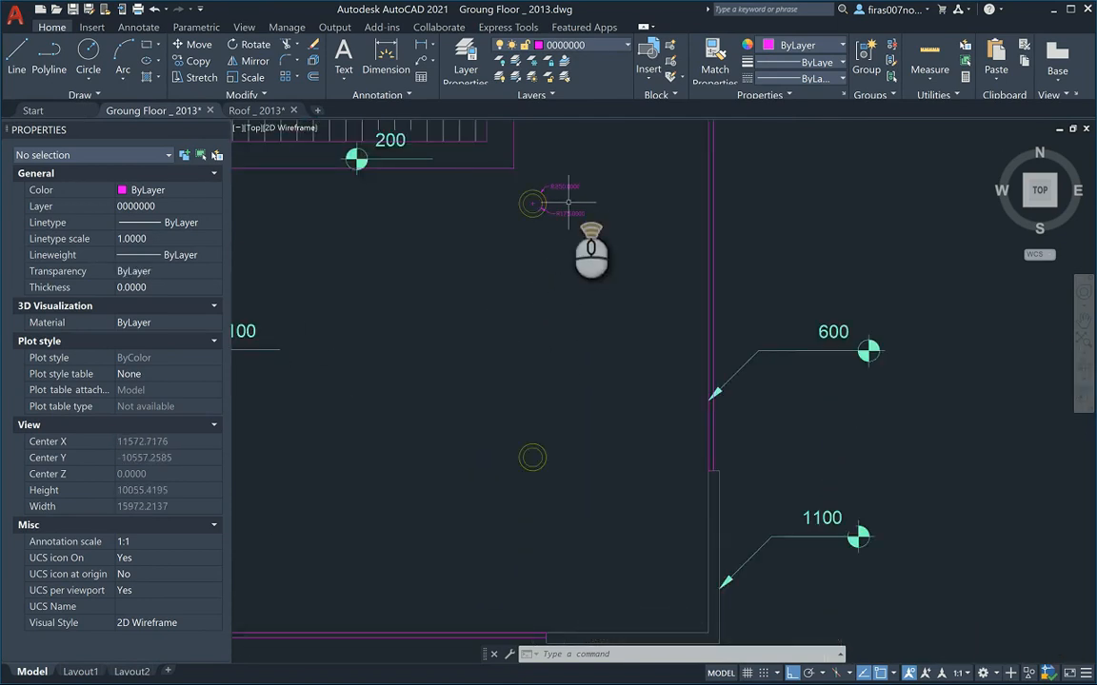
pyautogui.scroll(4, 568, 206)
pyautogui.write('c')
pyautogui.press('Return')
pyautogui.moveTo(479, 520); pyautogui.dragTo(483, 352, button='middle')
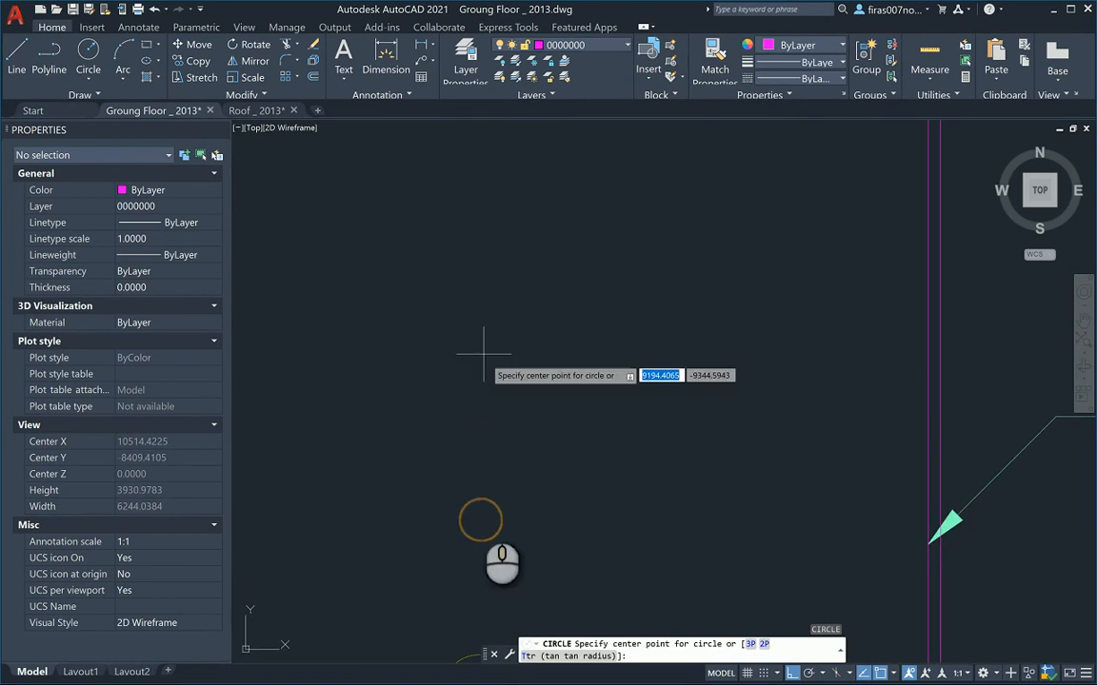
pyautogui.scroll(-2, 479, 517)
pyautogui.scroll(3, 476, 151)
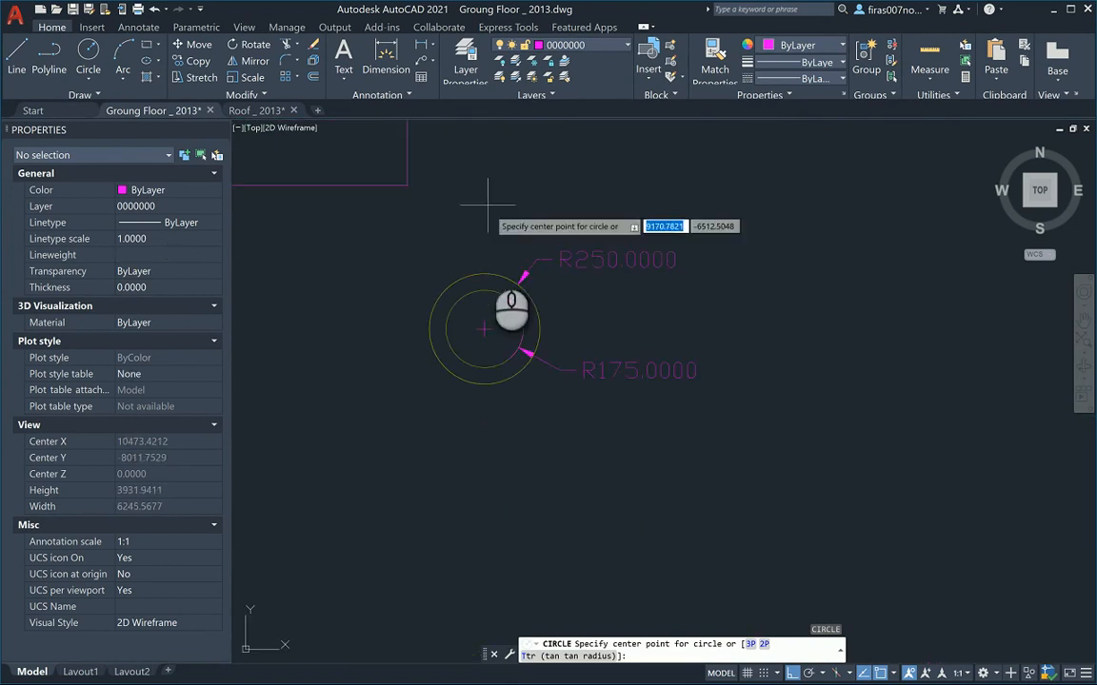
pyautogui.click(484, 336)
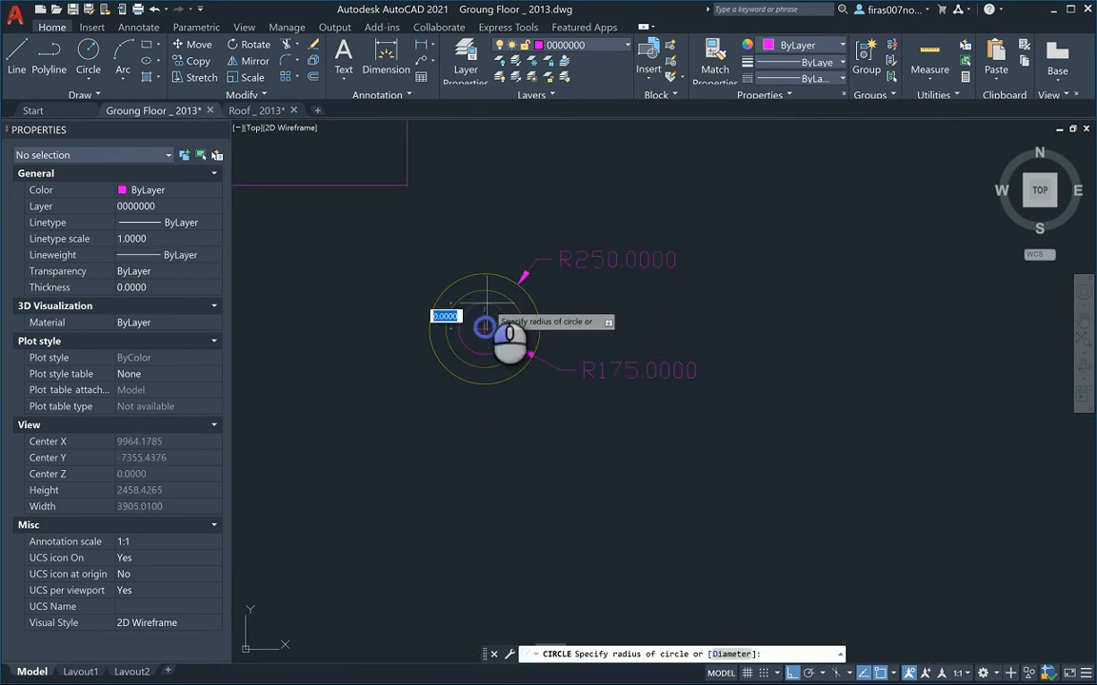
pyautogui.press('Escape')
pyautogui.press('Escape')
pyautogui.press('Escape')
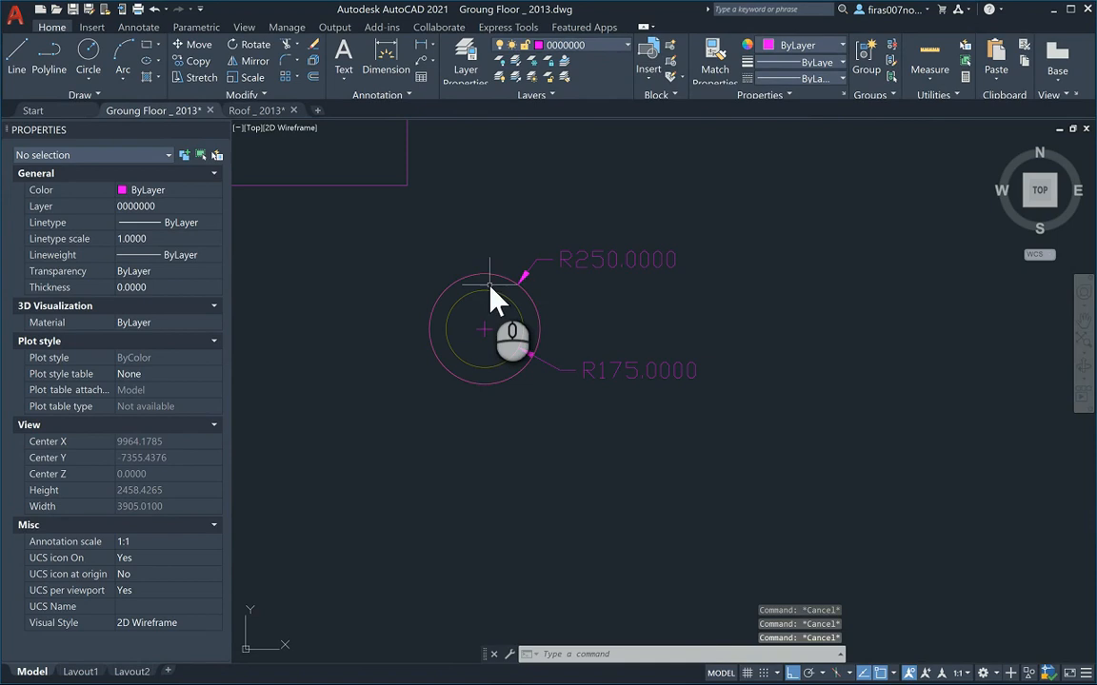
# Start a Write Block from objects and select the column's outer circle as its only object.
pyautogui.write('w')
pyautogui.press('Return')
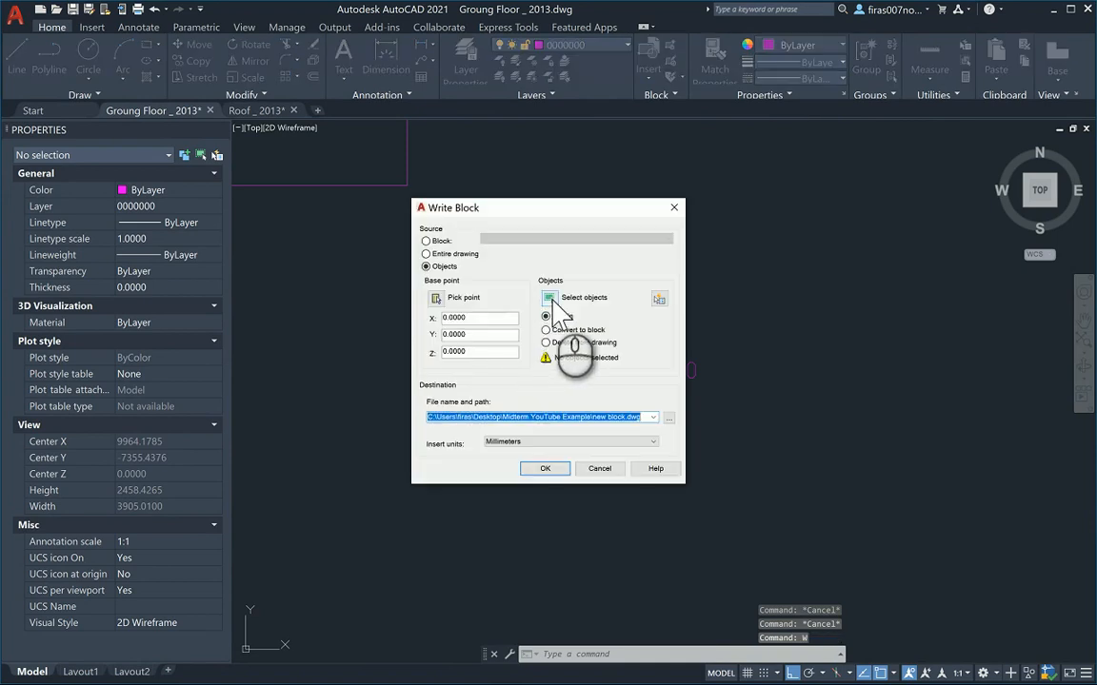
pyautogui.click(551, 299)
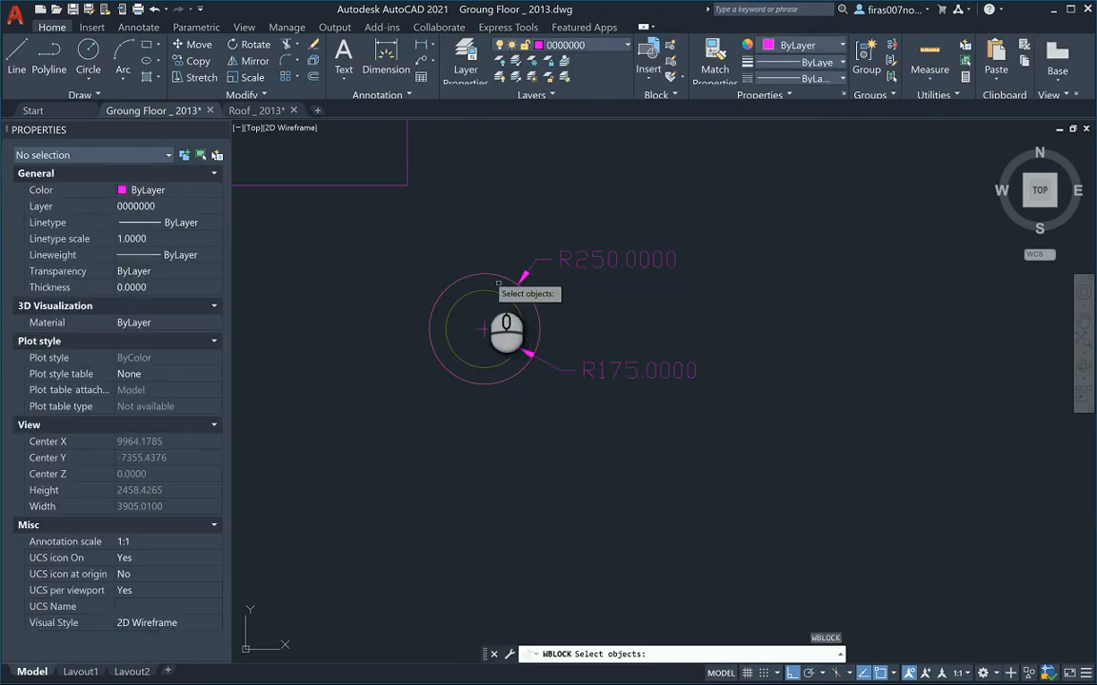
pyautogui.click(476, 276)
pyautogui.press('Return')
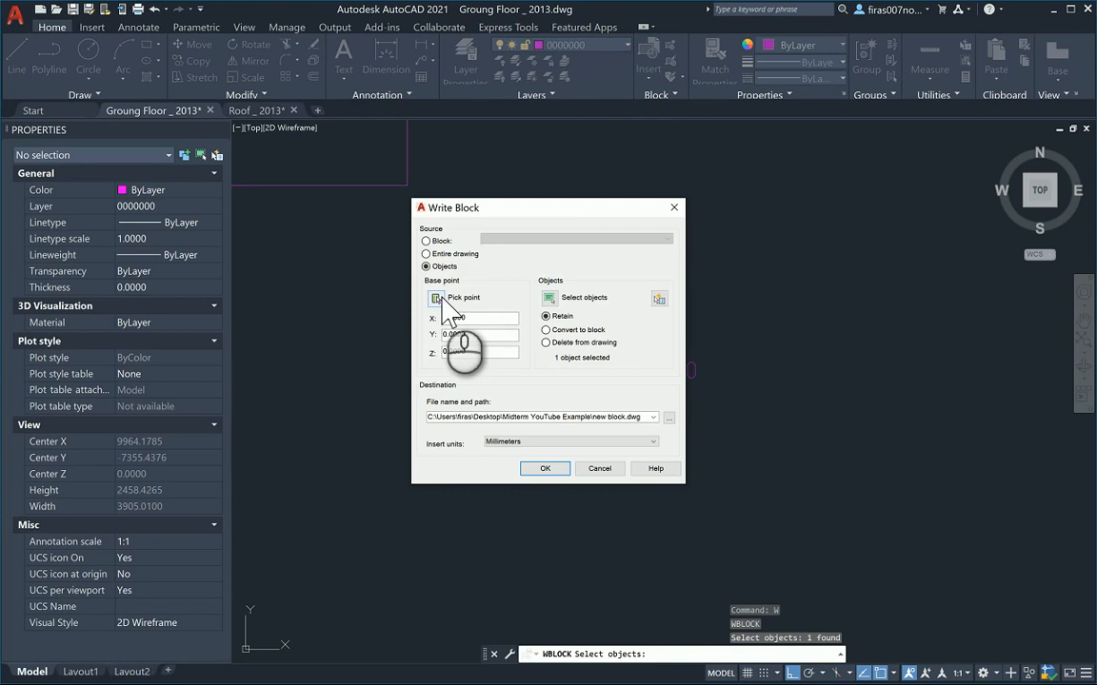
# Pick the north-west outer corner of the building's exterior walls as the block's base point.
pyautogui.click(439, 301)
pyautogui.scroll(-3, 800, 476)
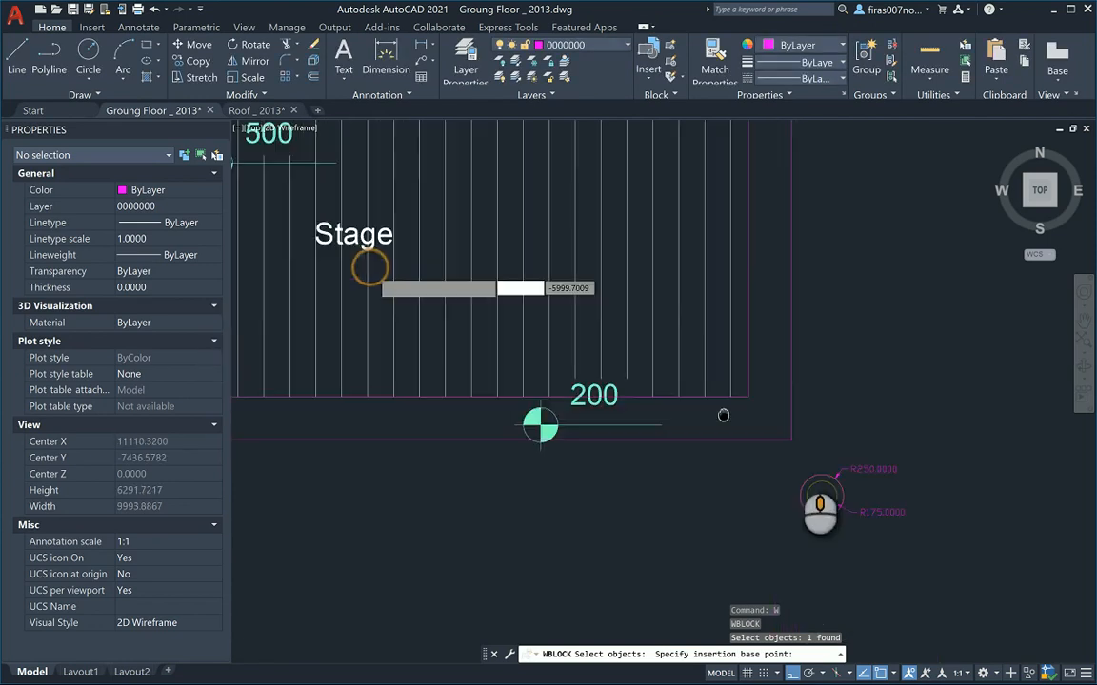
pyautogui.moveTo(724, 415); pyautogui.dragTo(840, 475, button='middle')
pyautogui.scroll(-5, 739, 404)
pyautogui.moveTo(317, 225); pyautogui.dragTo(499, 339, button='middle')
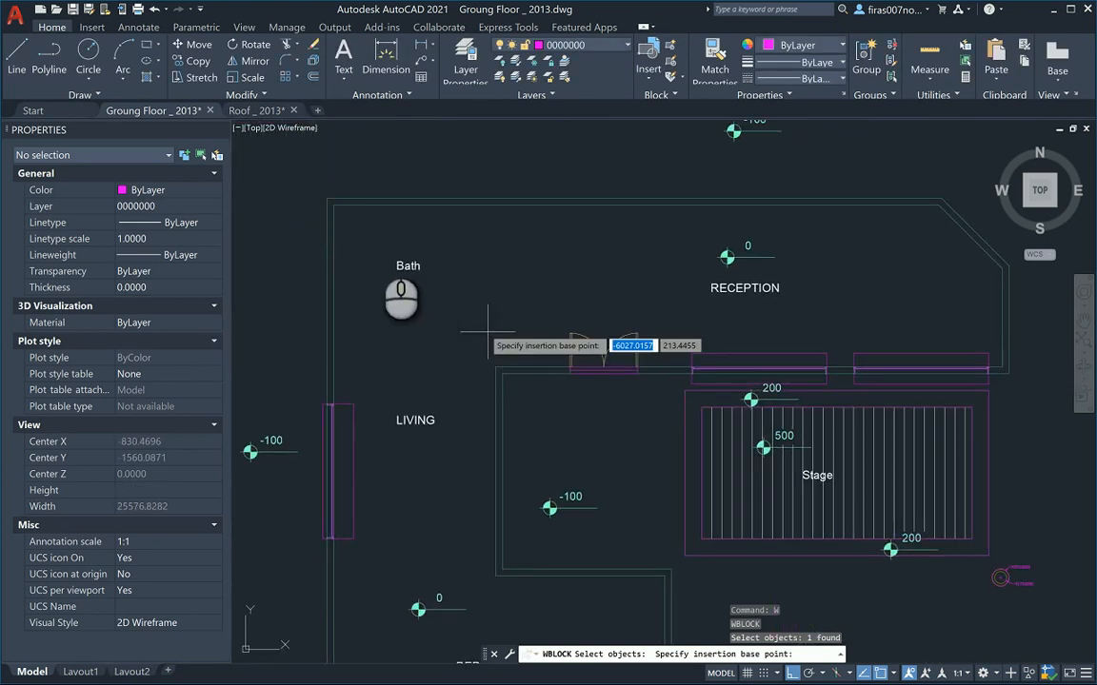
pyautogui.click(323, 196)
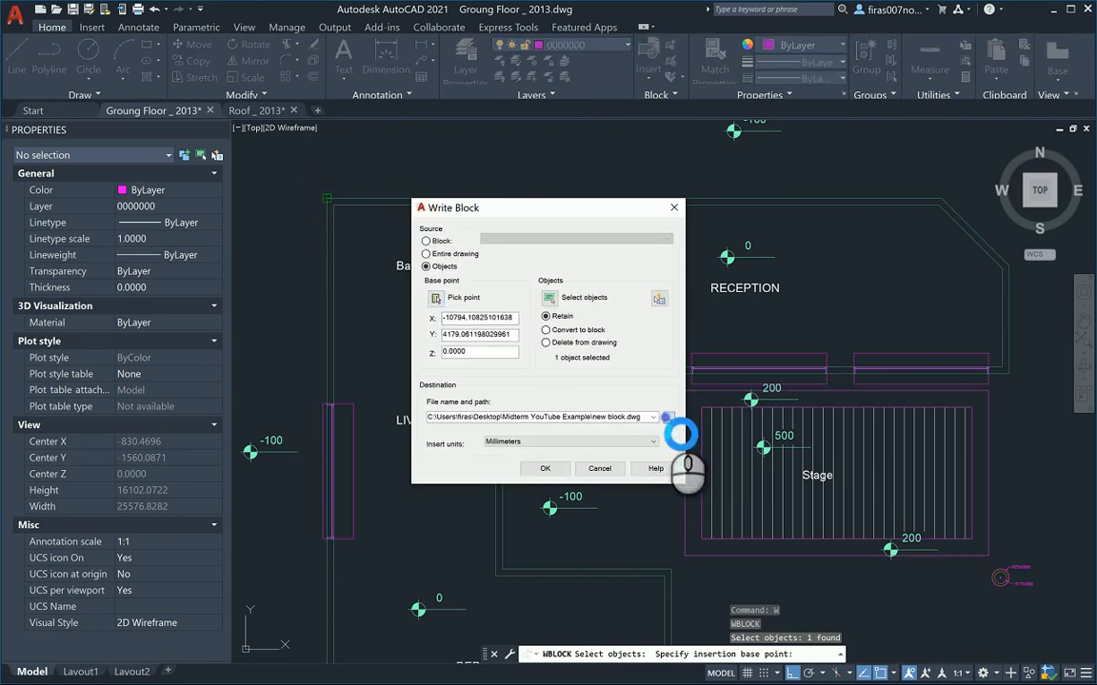
# Write the block to the Midterm YouTube Example folder as Col1.dwg.
pyautogui.click(667, 419)
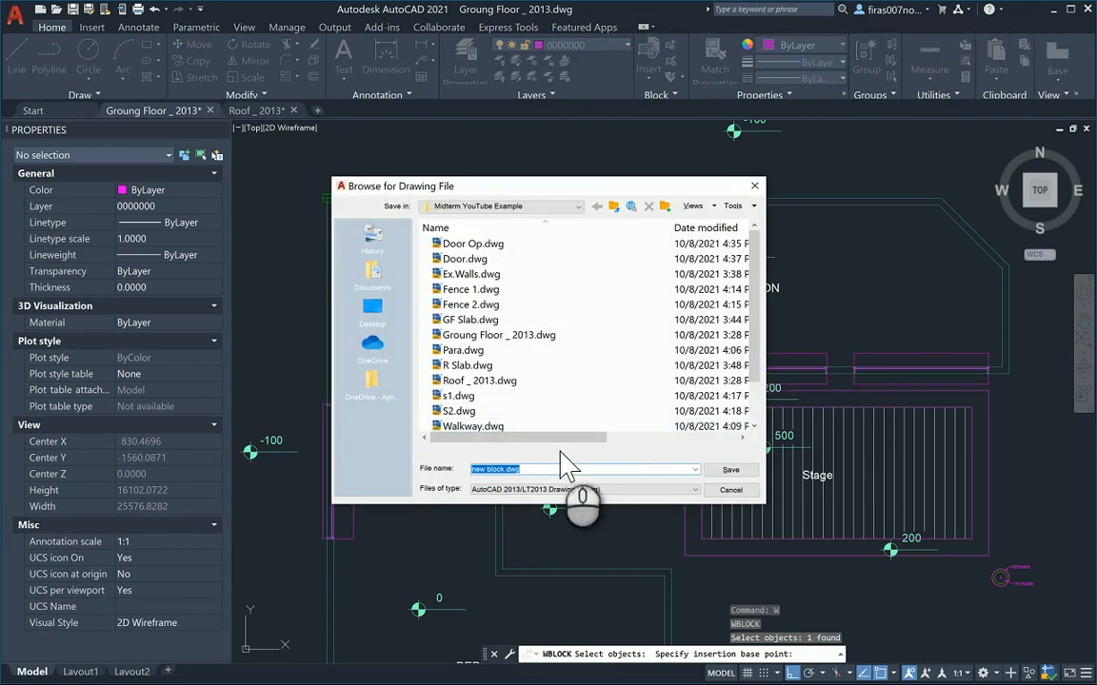
pyautogui.press('Return')
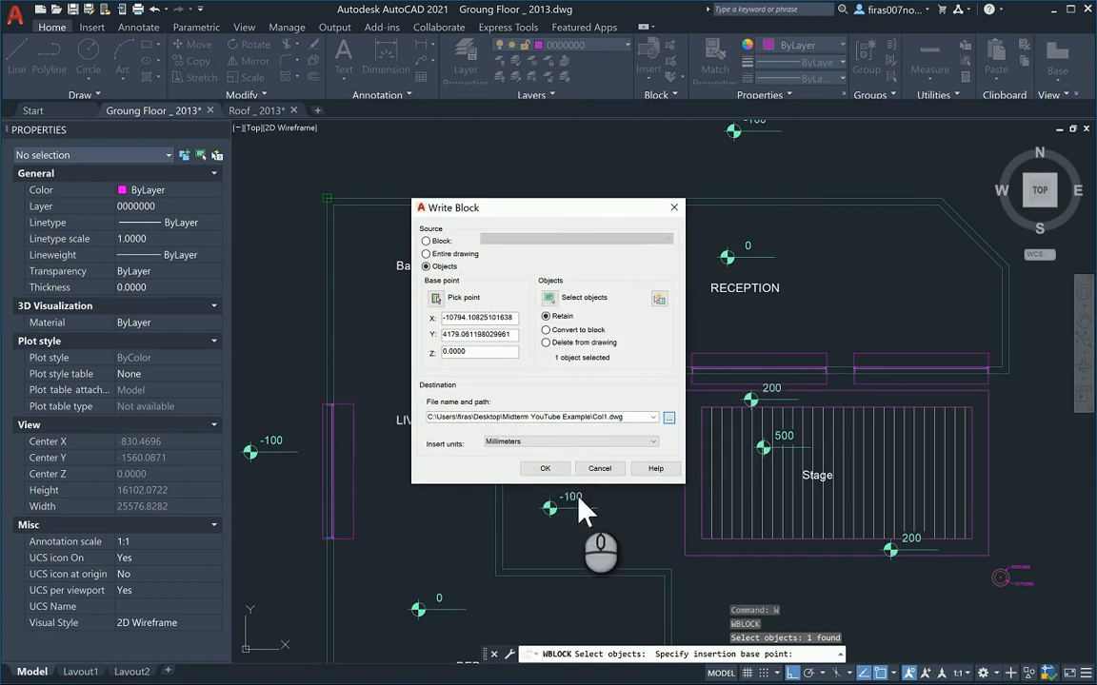
pyautogui.click(546, 469)
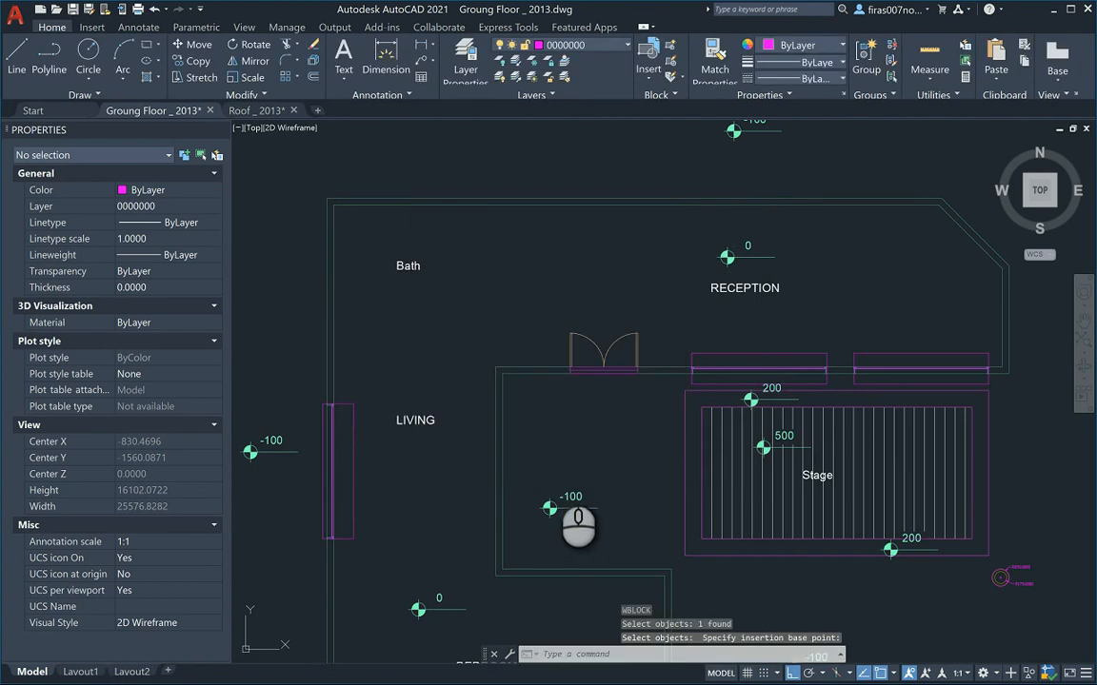
# Switch to 3ds Max and import Col1.dwg with the default AutoCAD DWG/DXF import options.
pyautogui.moveTo(779, 683)
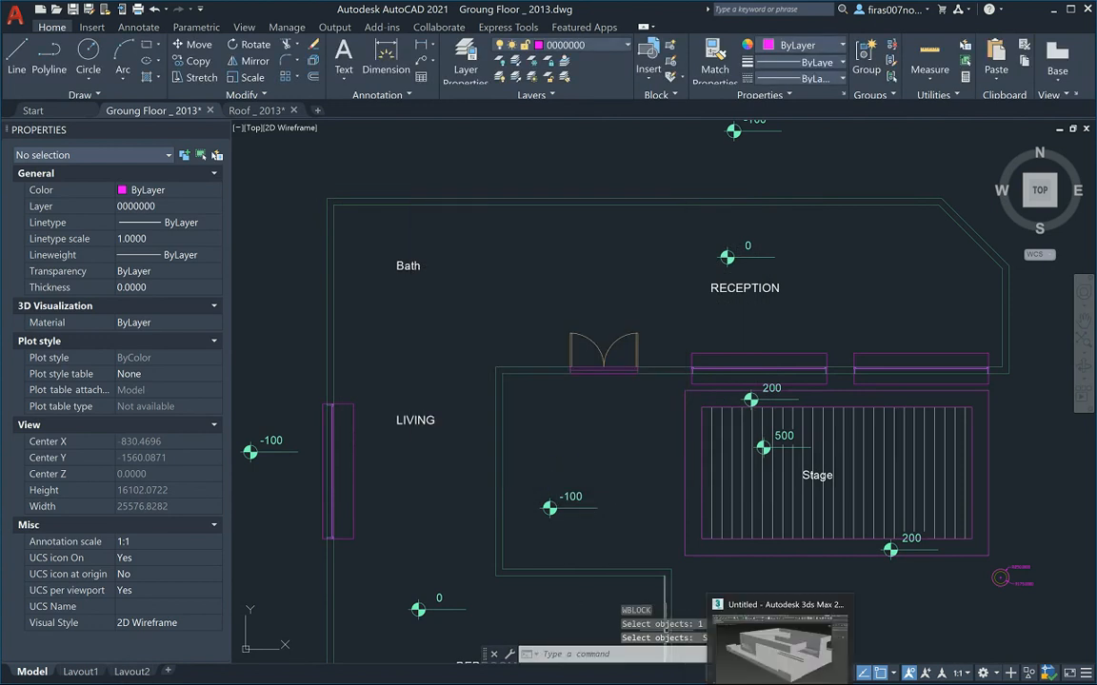
pyautogui.click(779, 642)
pyautogui.keyDown('alt'); pyautogui.moveTo(661, 448); pyautogui.dragTo(540, 423, button='middle'); pyautogui.keyUp('alt')
pyautogui.click(15, 28)
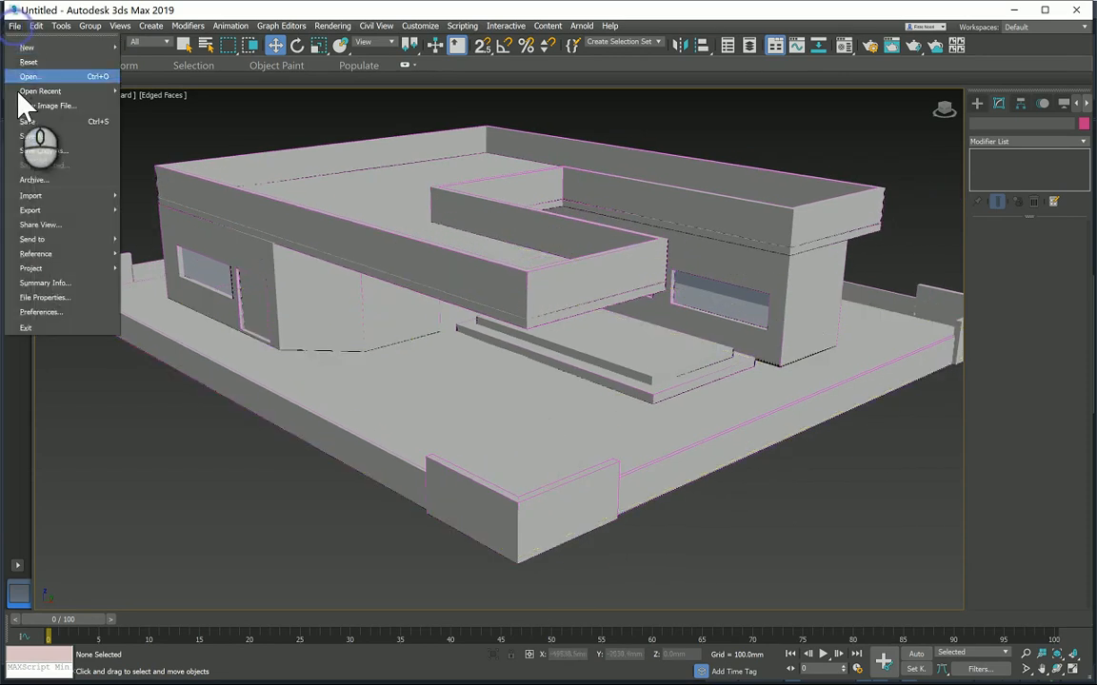
pyautogui.moveTo(30, 195)
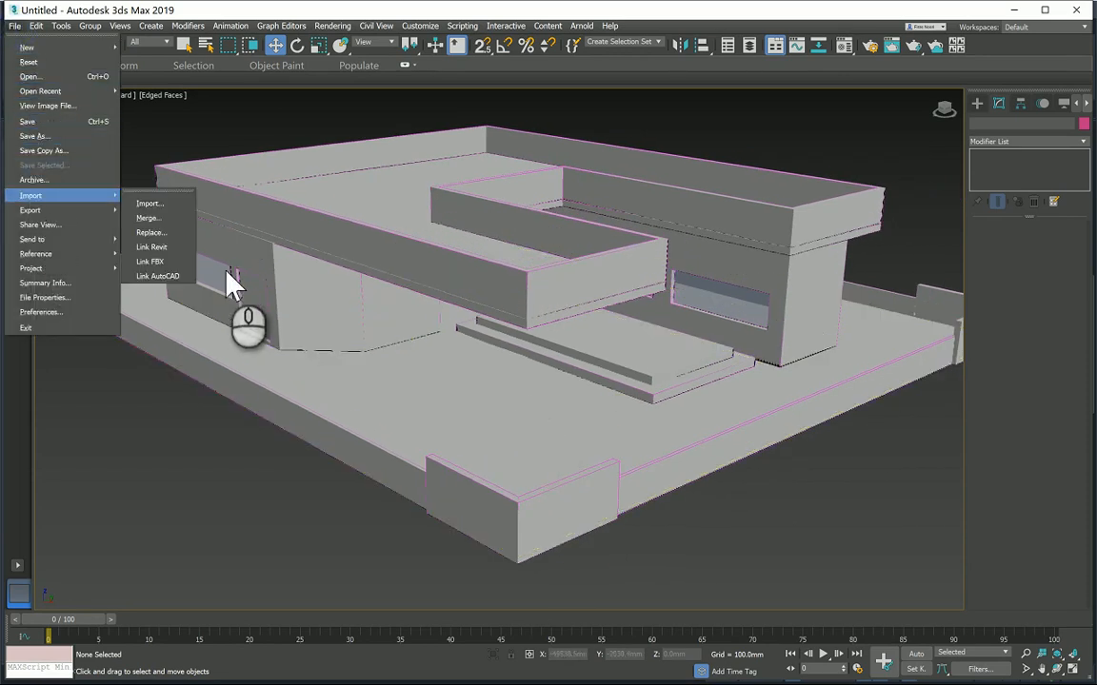
pyautogui.click(149, 204)
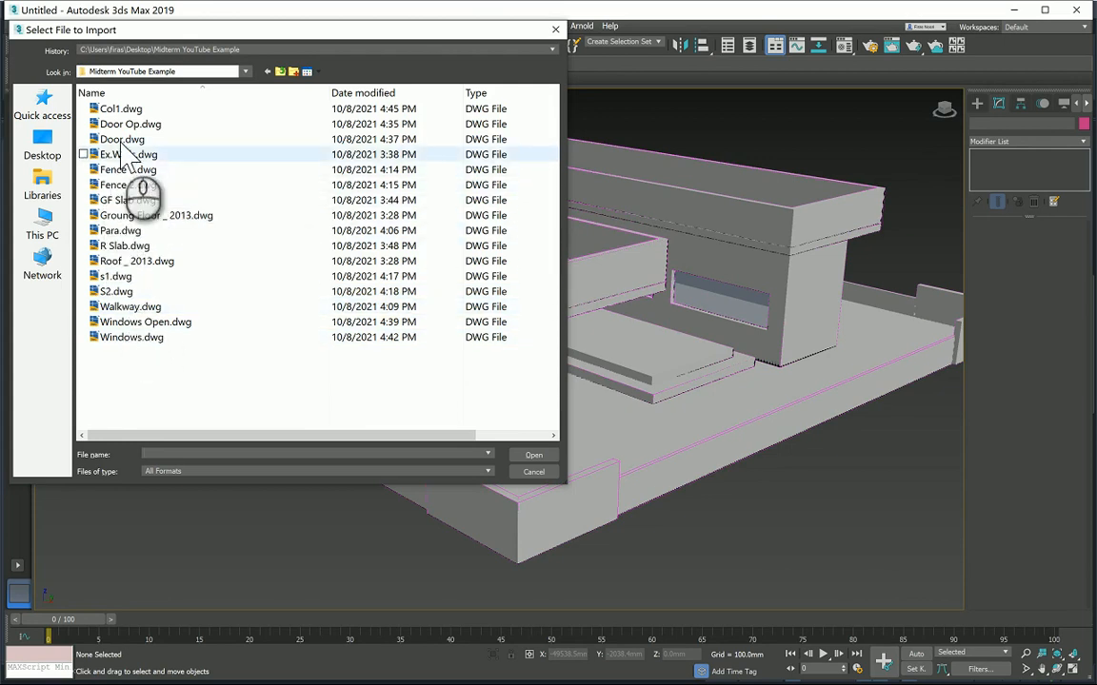
pyautogui.doubleClick(121, 108)
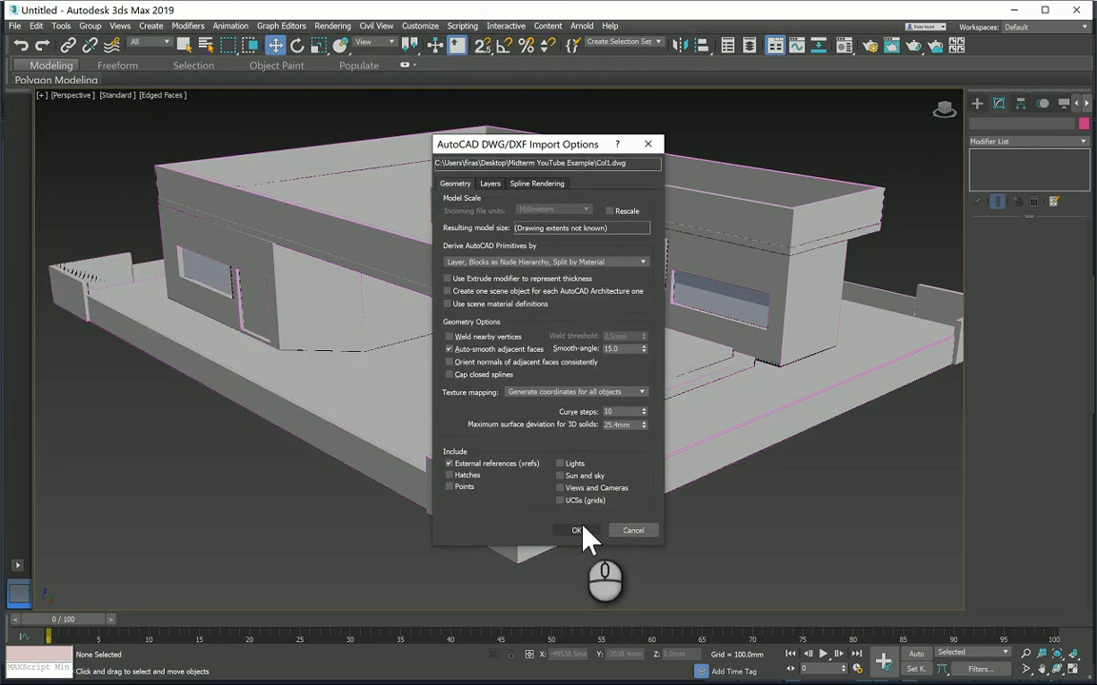
pyautogui.click(580, 531)
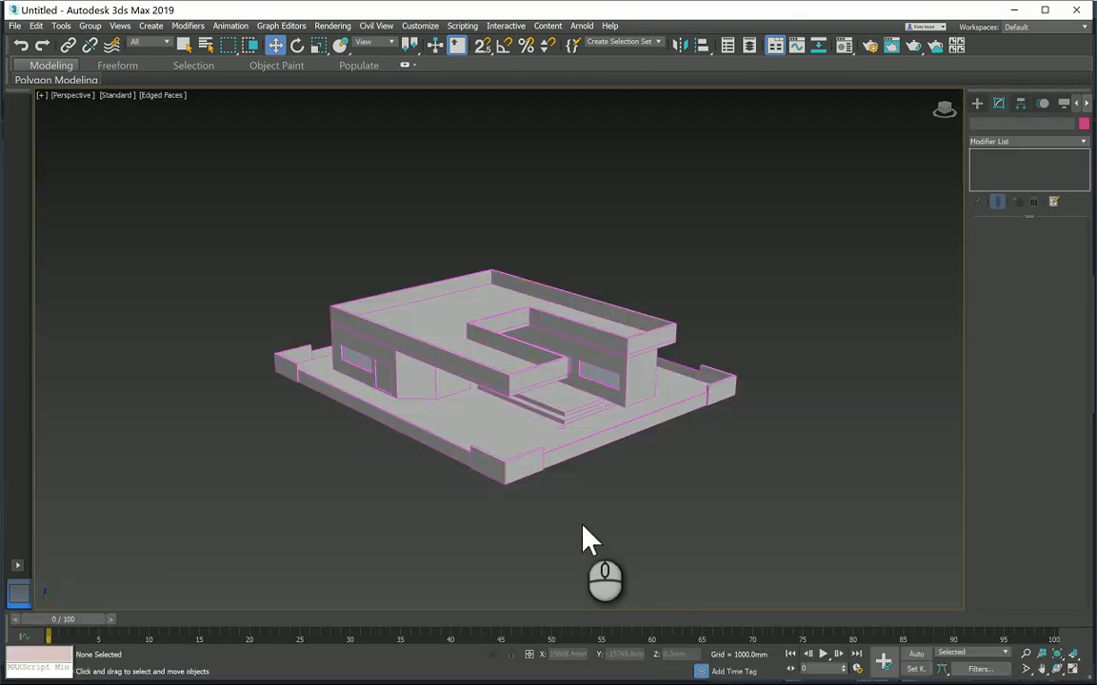
# Select the imported column circle beside the stage steps and set its absolute world Z position to -100 mm.
pyautogui.scroll(5, 531, 454)
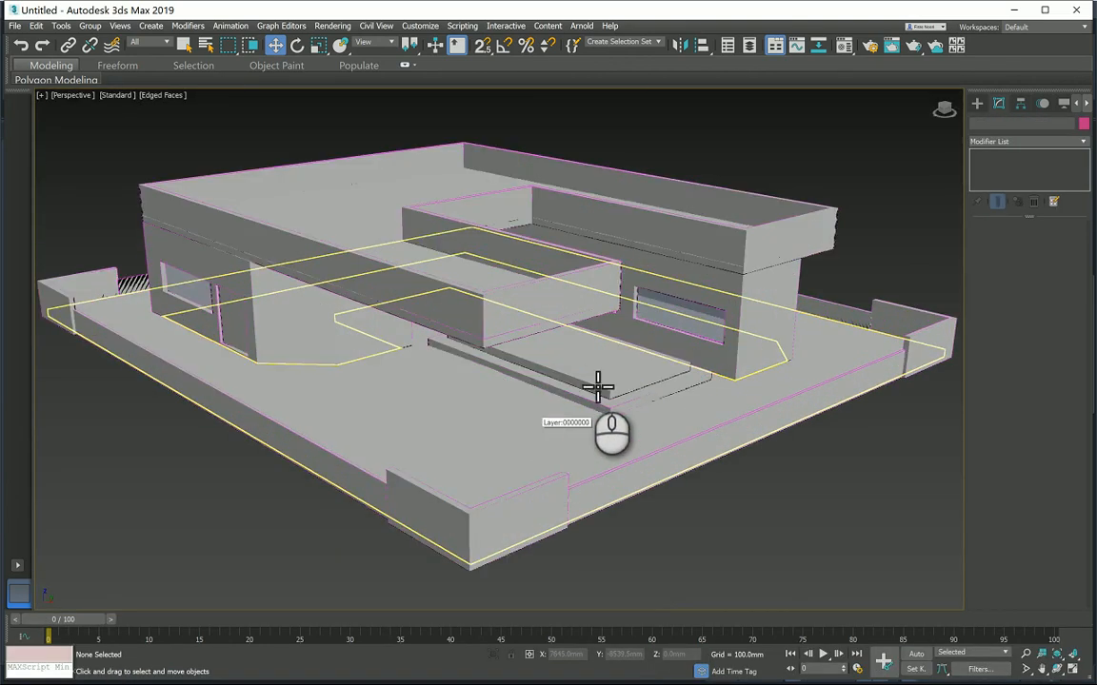
pyautogui.scroll(2, 564, 466)
pyautogui.scroll(3, 563, 466)
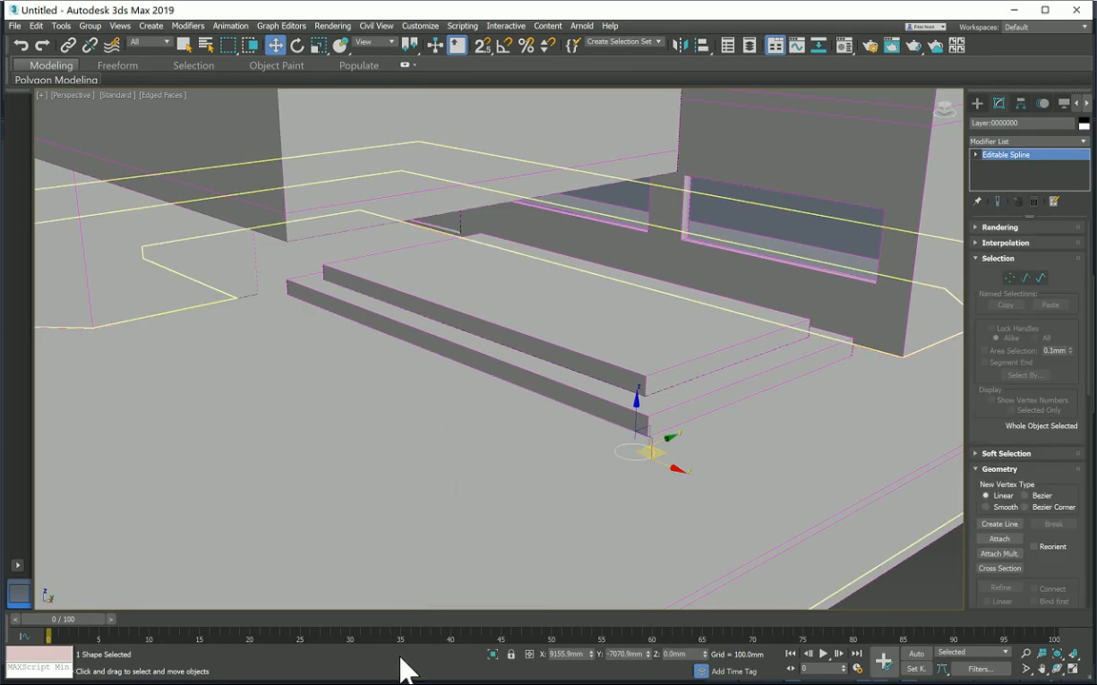
pyautogui.hotkey('alt', 'Tab')
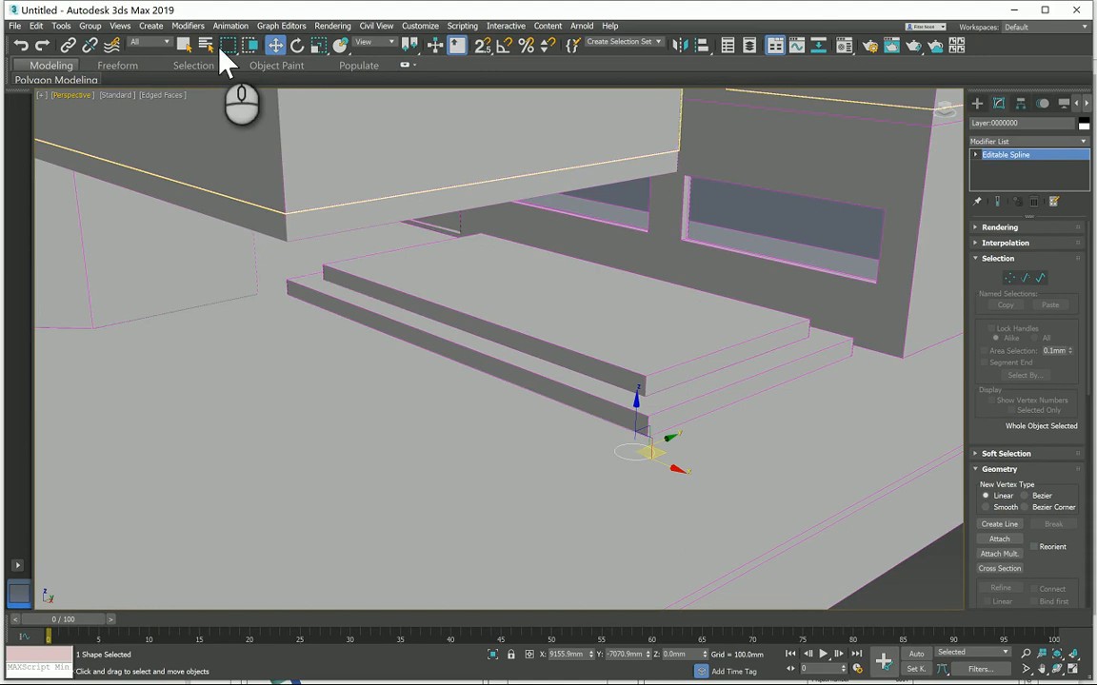
pyautogui.rightClick(274, 46)
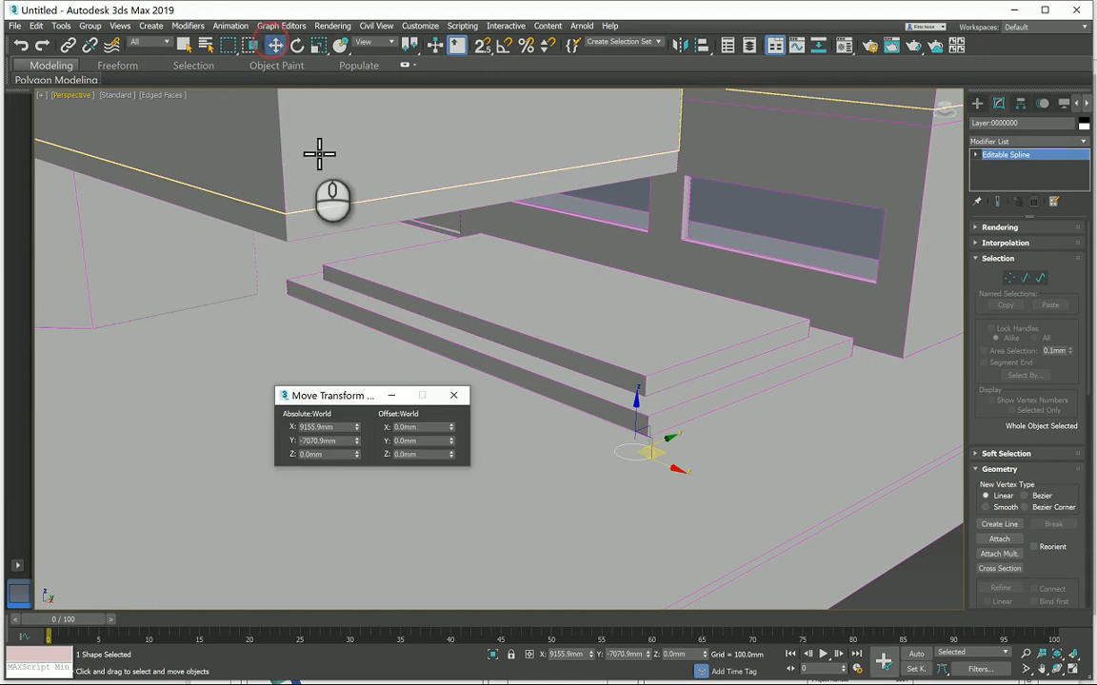
pyautogui.click(330, 455)
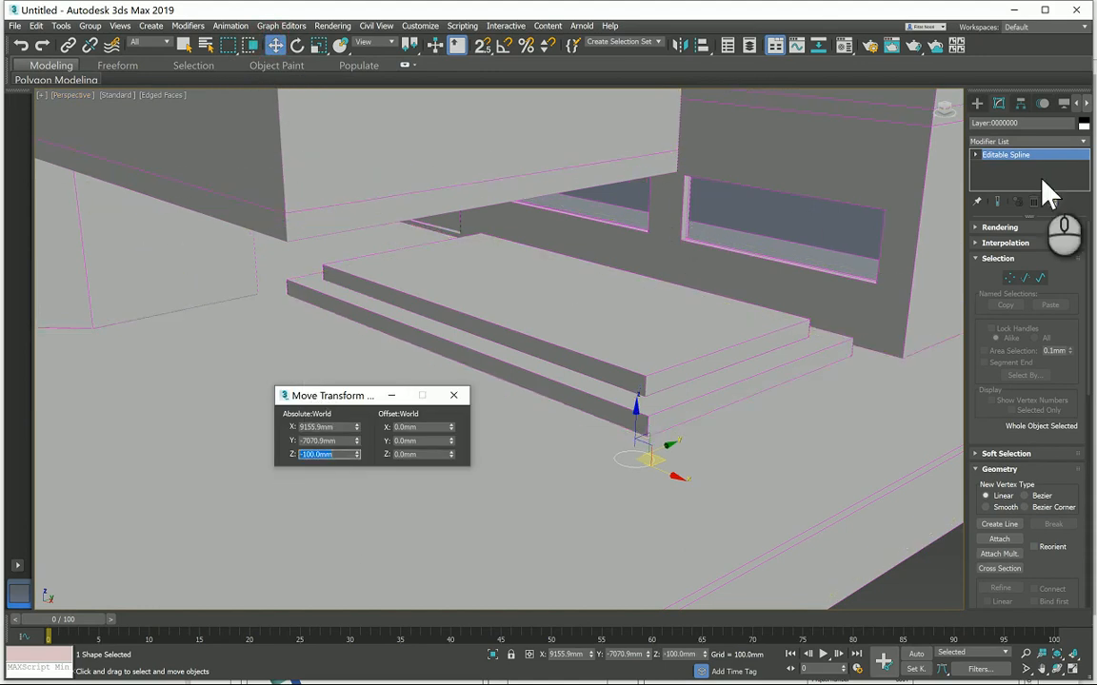
# Apply an Extrude modifier to the column circle with an amount of 3650 mm.
pyautogui.rightClick(1031, 155)
pyautogui.click(1020, 161)
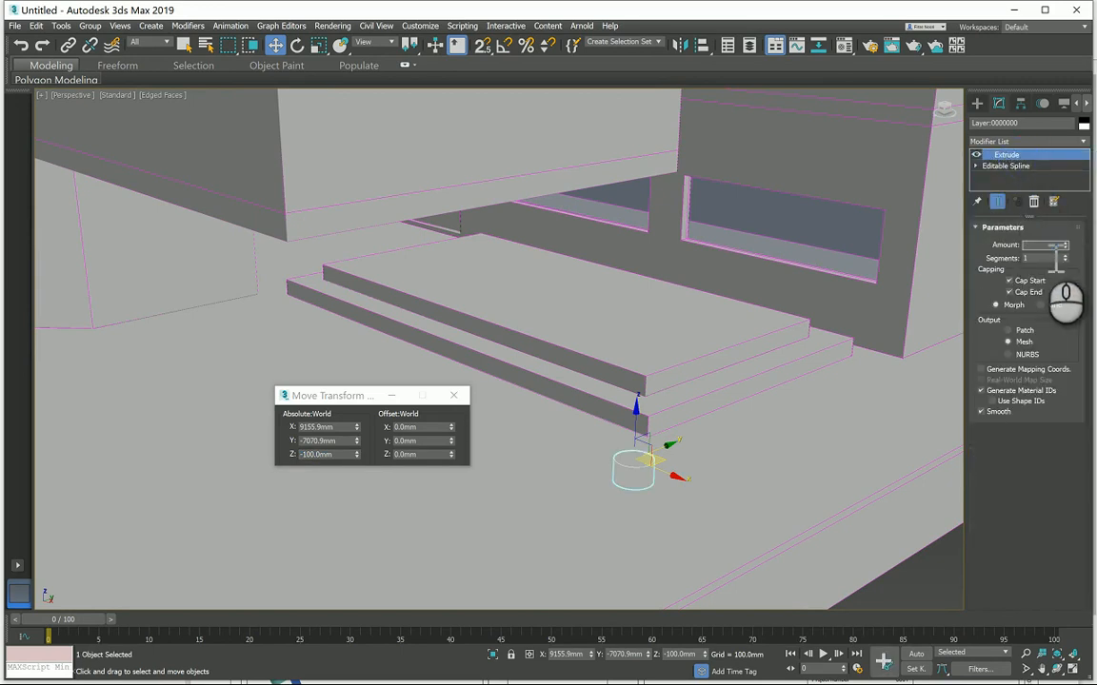
pyautogui.press('Return')
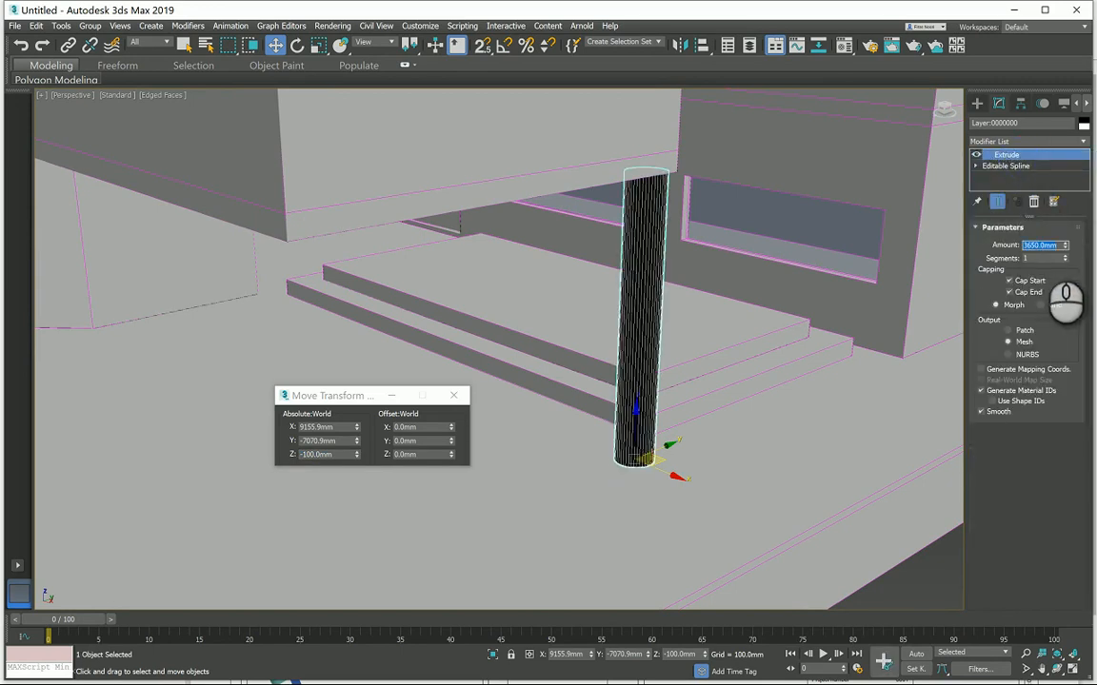
# Deselect the extruded column and assign the 01 - Default material to it from the Material Editor.
pyautogui.click(824, 477)
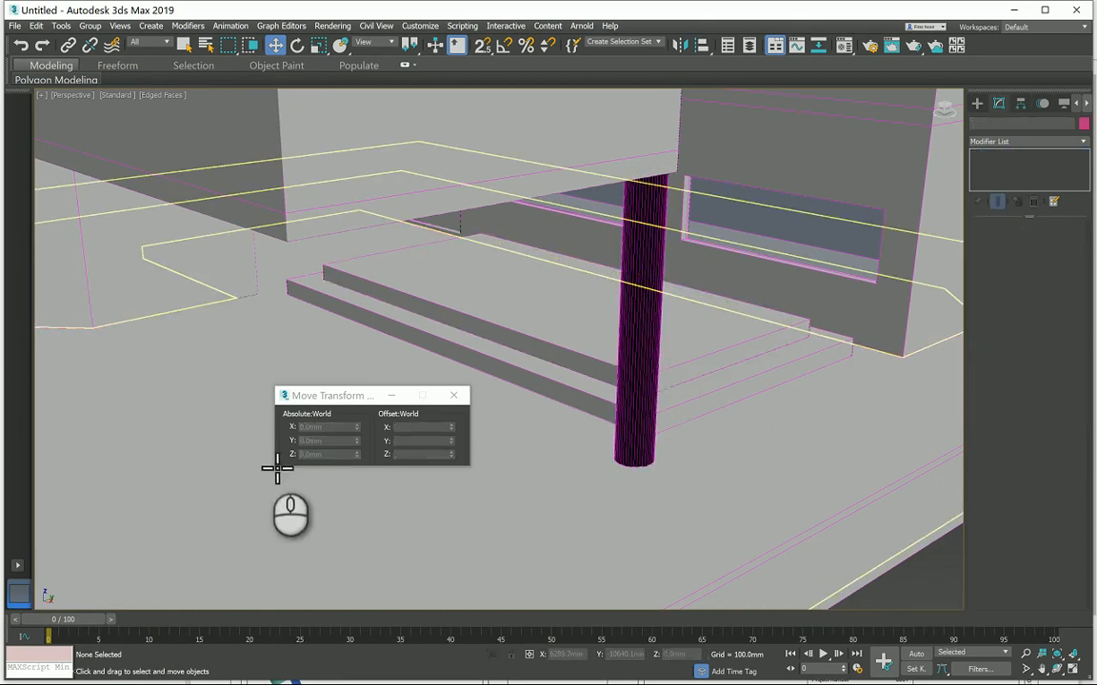
pyautogui.press('m')
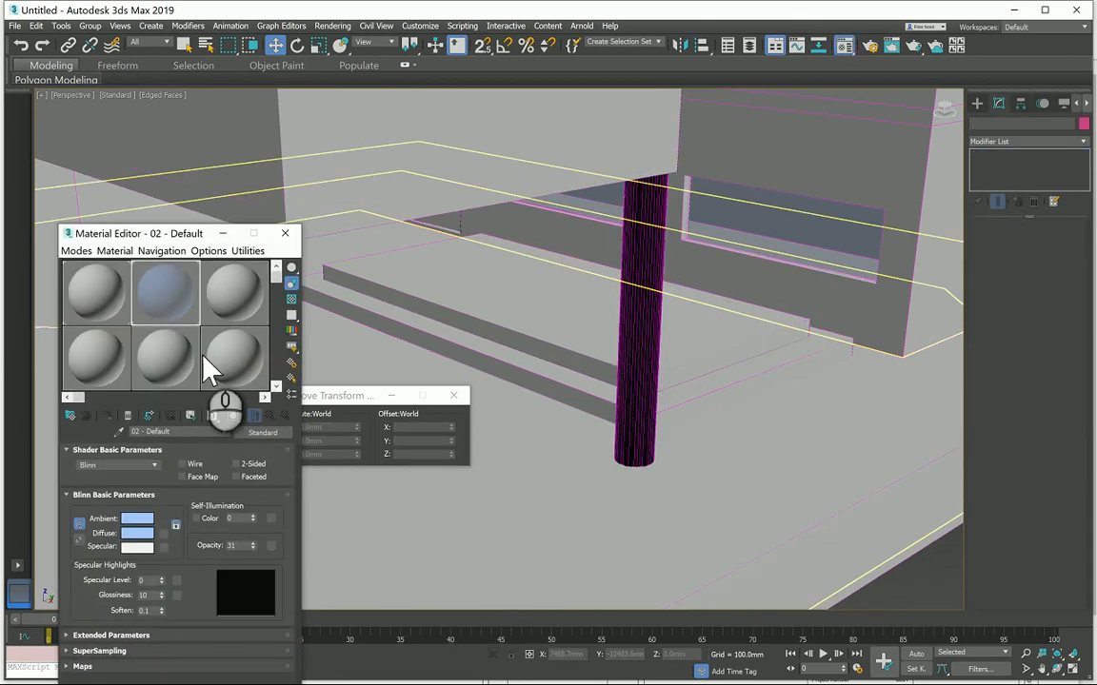
pyautogui.moveTo(105, 299); pyautogui.dragTo(647, 386)
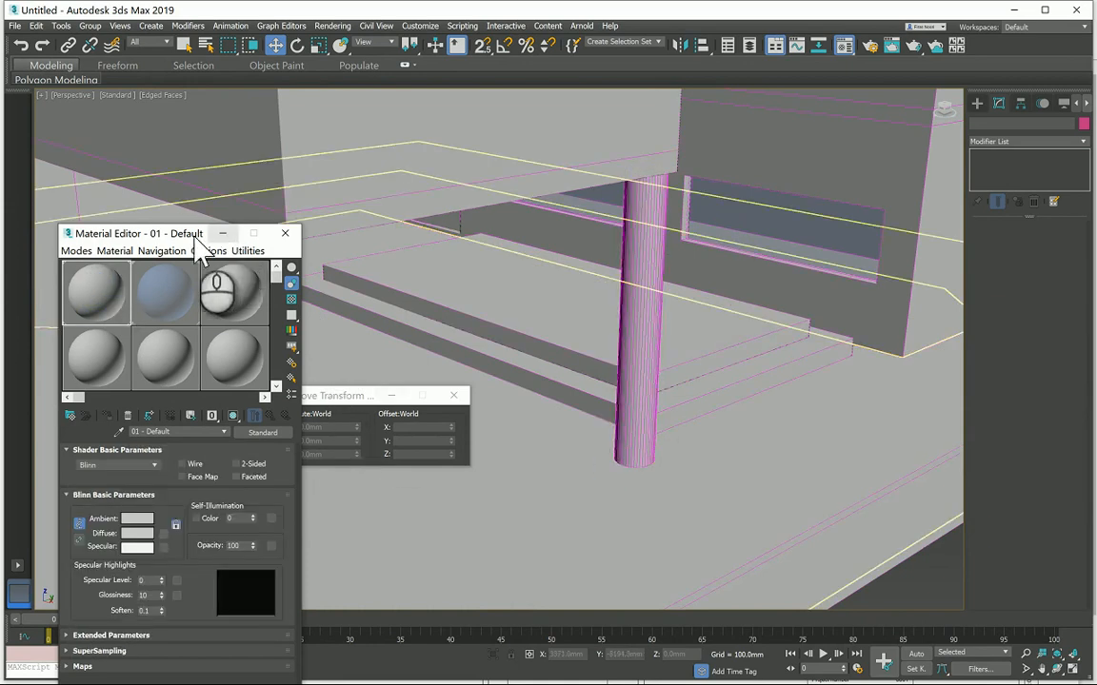
# Move the Material Editor clear of the model and examine the extruded column beside the stage steps, leaving it selected.
pyautogui.moveTo(196, 234); pyautogui.dragTo(170, 469)
pyautogui.moveTo(169, 542); pyautogui.dragTo(163, 557)
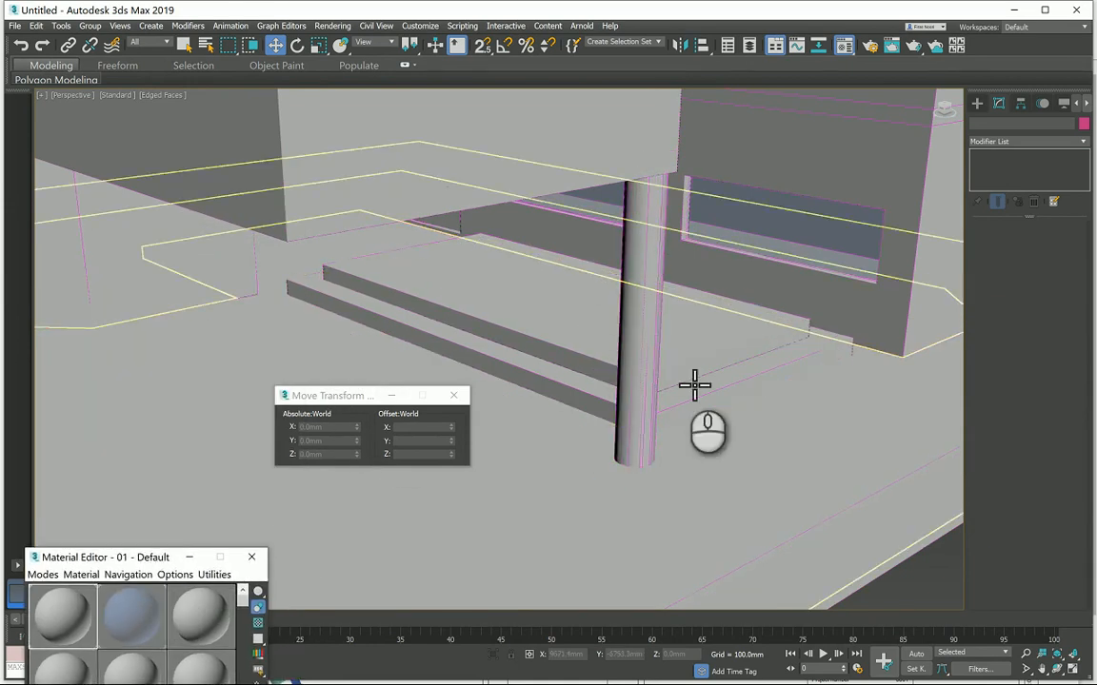
pyautogui.click(1057, 668)
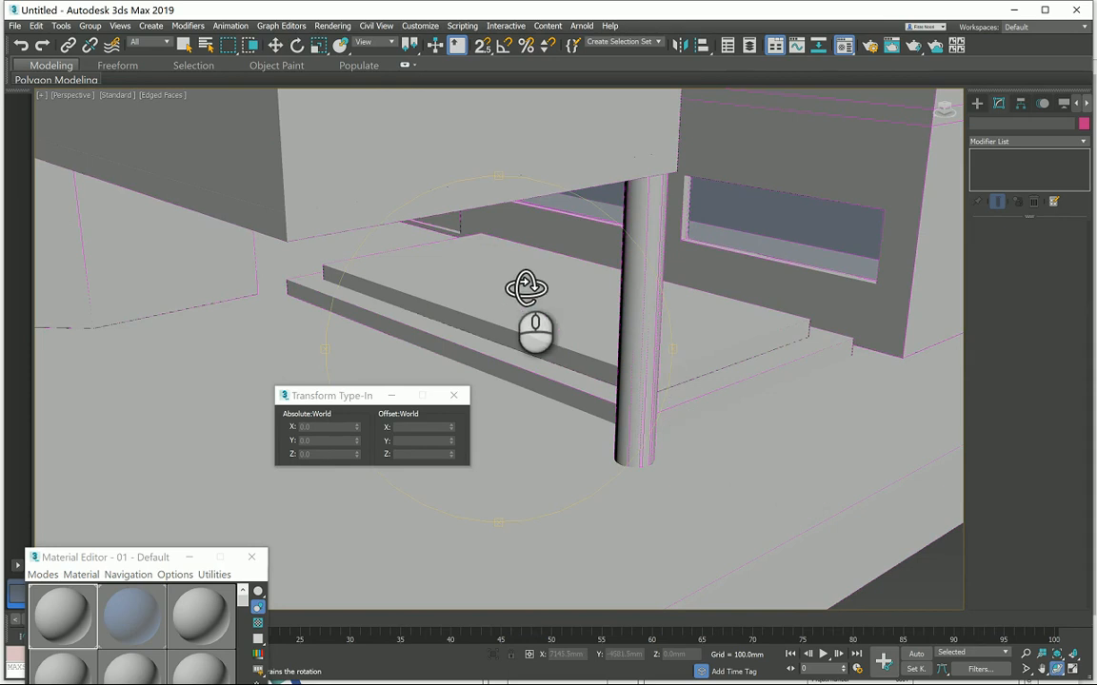
pyautogui.moveTo(527, 288); pyautogui.dragTo(531, 284)
pyautogui.moveTo(591, 197); pyautogui.dragTo(573, 226, button='middle')
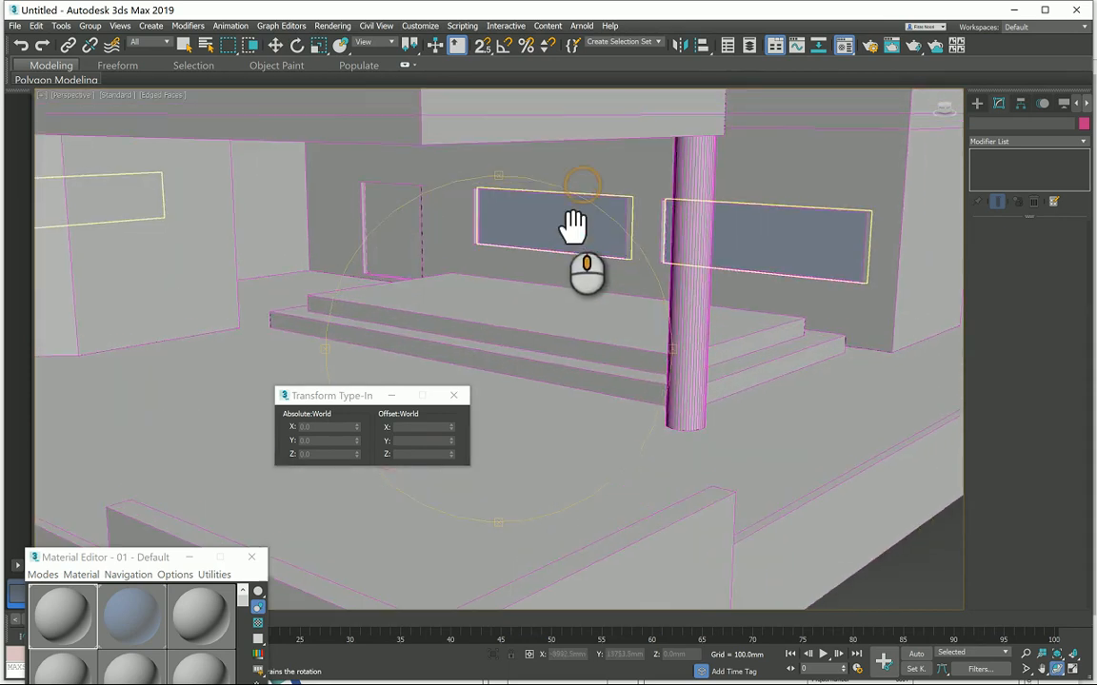
pyautogui.moveTo(656, 368)
pyautogui.mouseDown()
pyautogui.moveTo(643, 338)
pyautogui.moveTo(645, 348)
pyautogui.mouseUp()
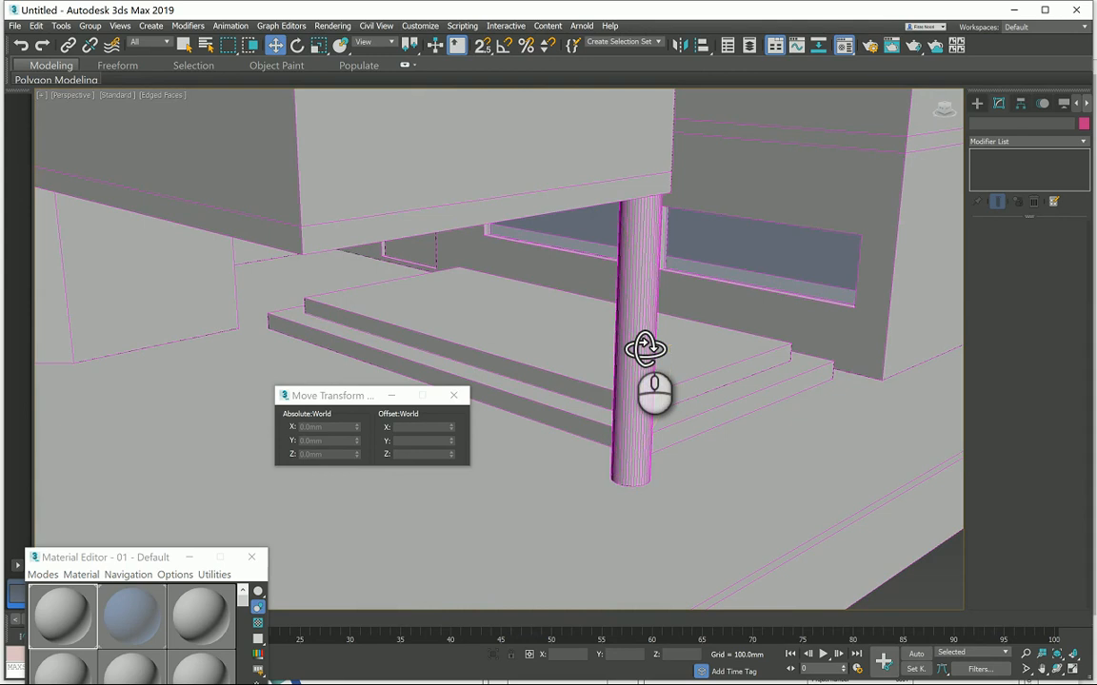
pyautogui.click(631, 424)
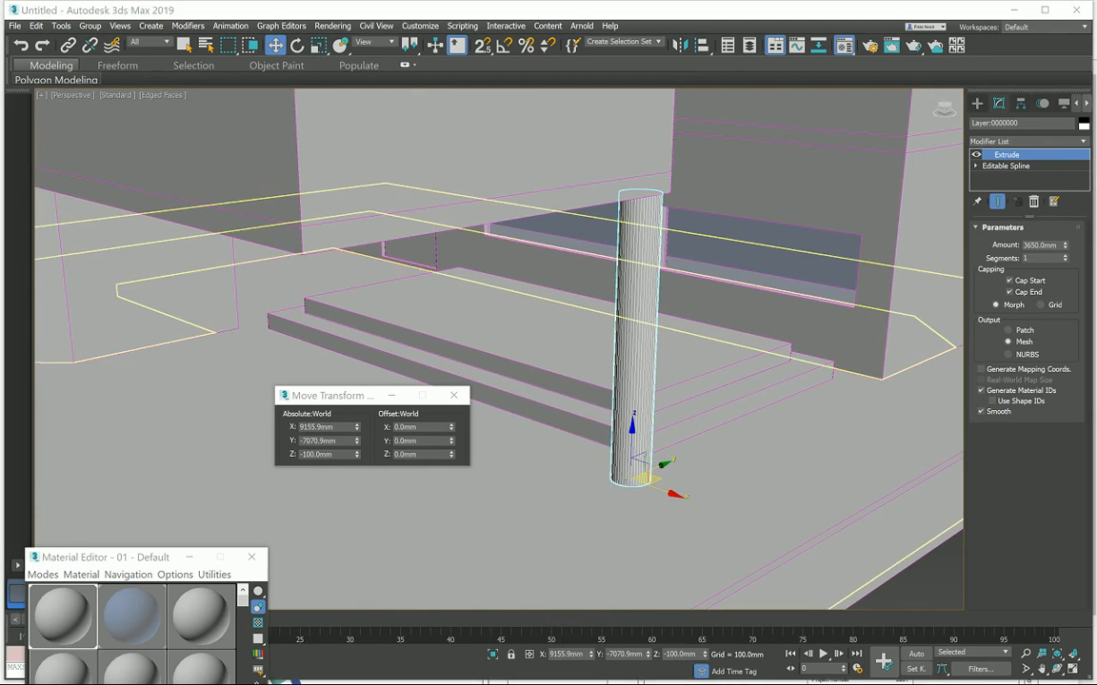
# Switch to AutoCAD and draw a 250 mm radius circle over the outer ring of the second column, centred on it.
pyautogui.click(612, 674)
pyautogui.scroll(-2, 668, 457)
pyautogui.moveTo(668, 457); pyautogui.dragTo(507, 213, button='middle')
pyautogui.scroll(4, 645, 237)
pyautogui.scroll(2, 808, 343)
pyautogui.write('c')
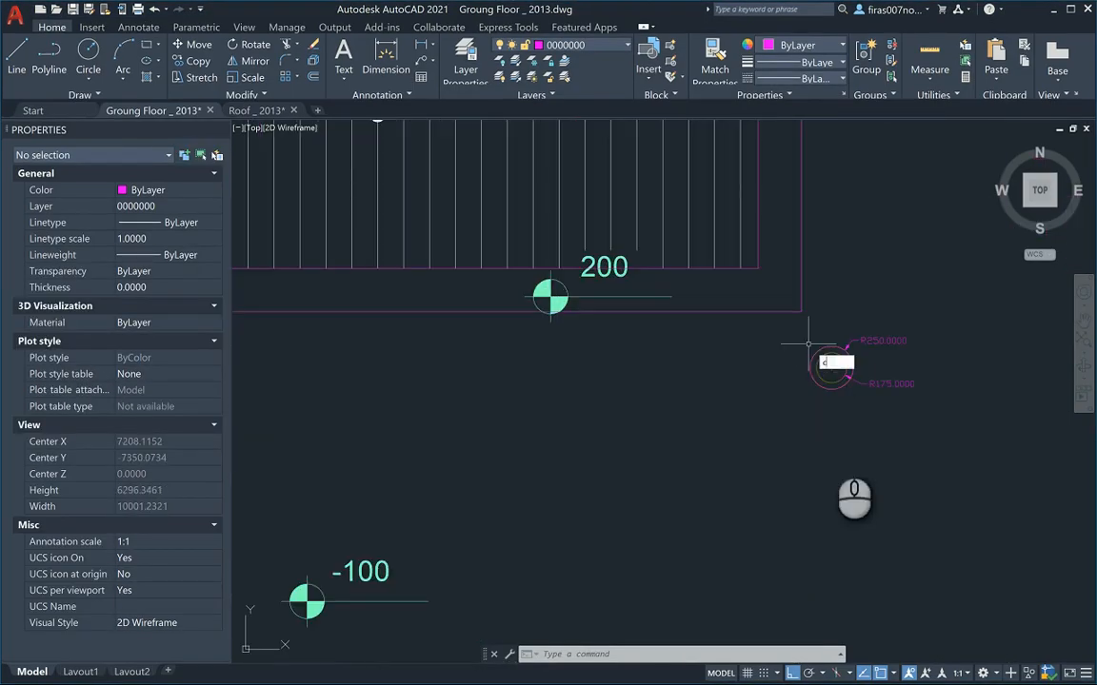
pyautogui.press('Return')
pyautogui.moveTo(817, 450); pyautogui.dragTo(658, 126, button='middle')
pyautogui.scroll(2, 664, 440)
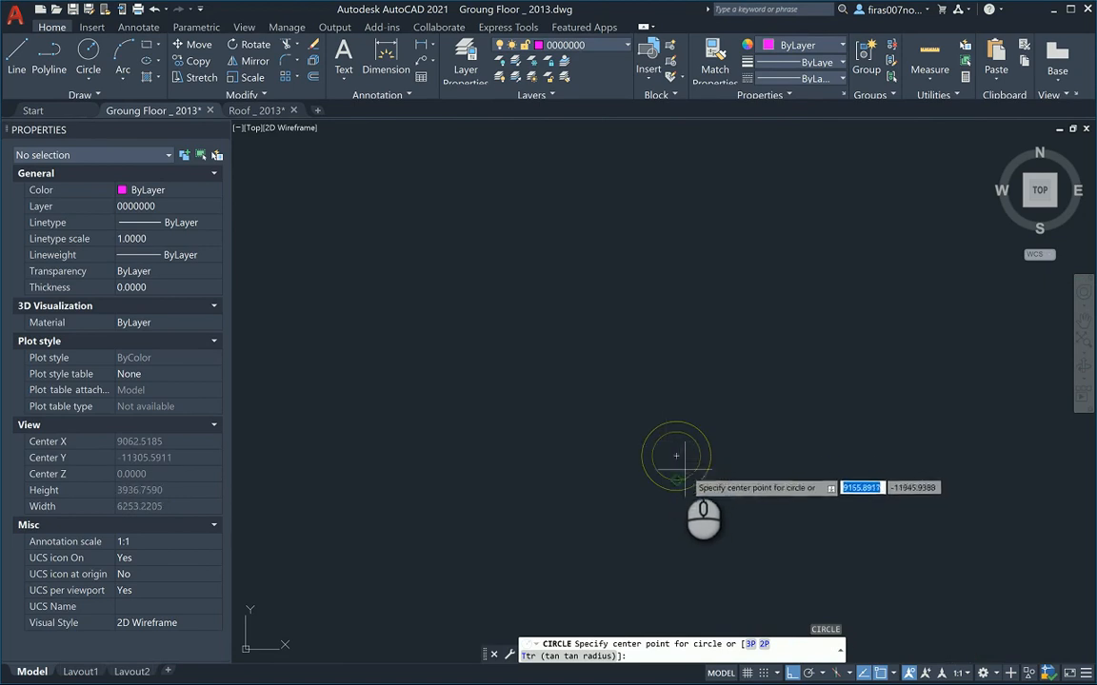
pyautogui.click(675, 456)
pyautogui.moveTo(679, 425); pyautogui.dragTo(615, 335, button='middle')
pyautogui.press('Escape')
# Start a Write Block export and select the new circle on the second column as its source object.
pyautogui.write('w')
pyautogui.press('Return')
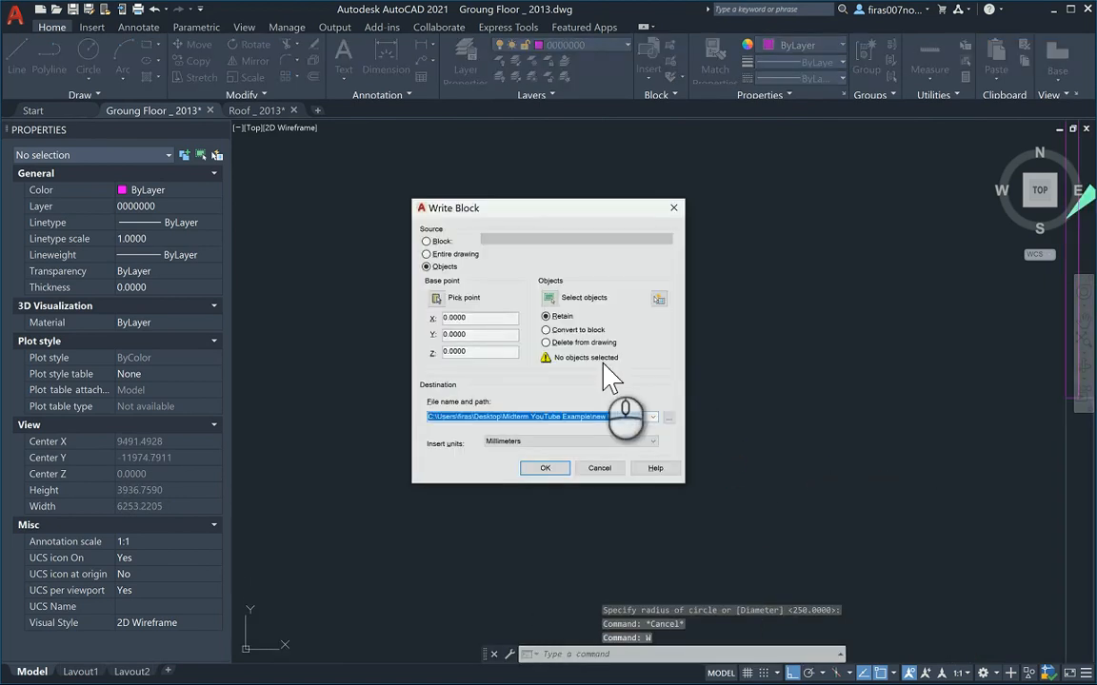
pyautogui.click(550, 301)
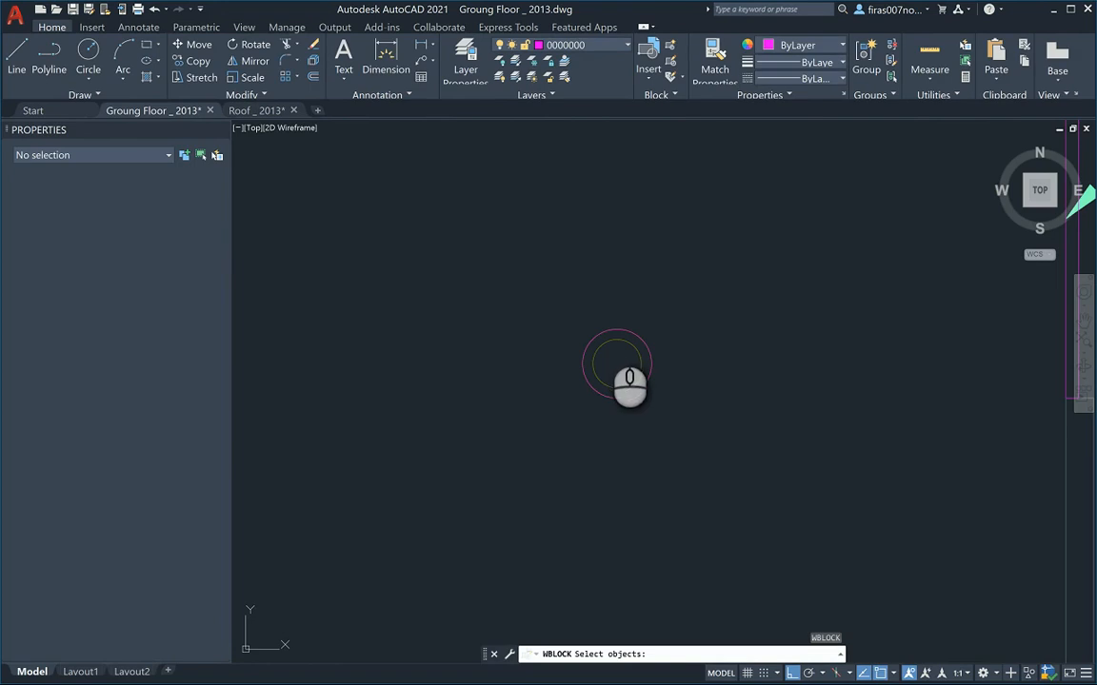
pyautogui.click(597, 338)
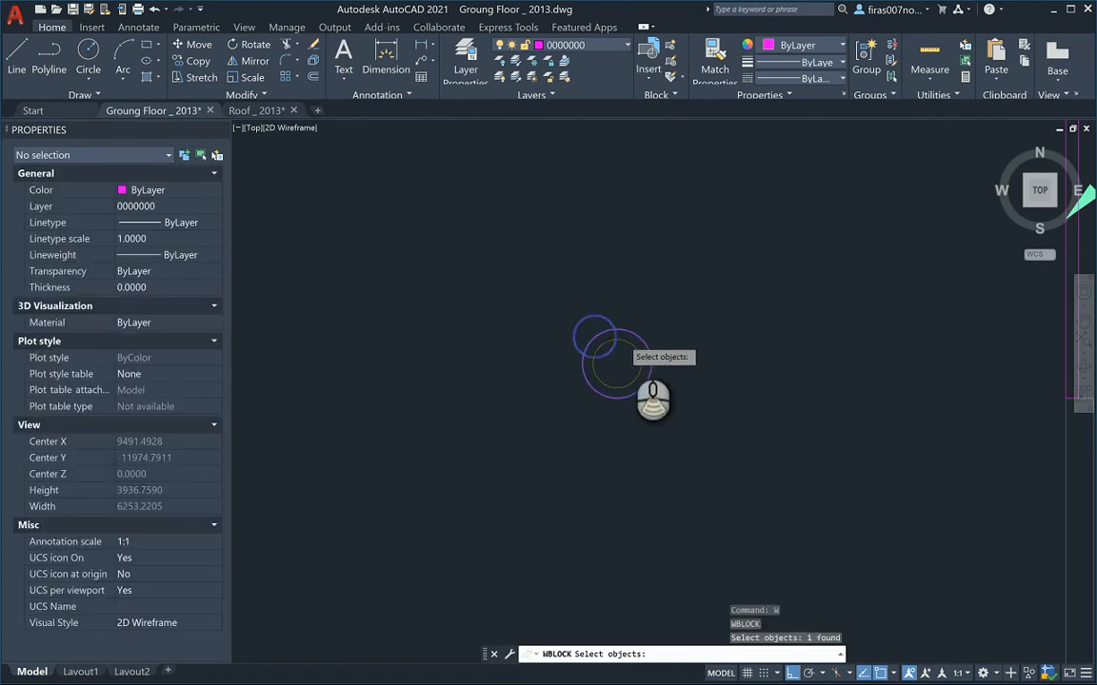
pyautogui.scroll(-4, 609, 341)
pyautogui.press('Return')
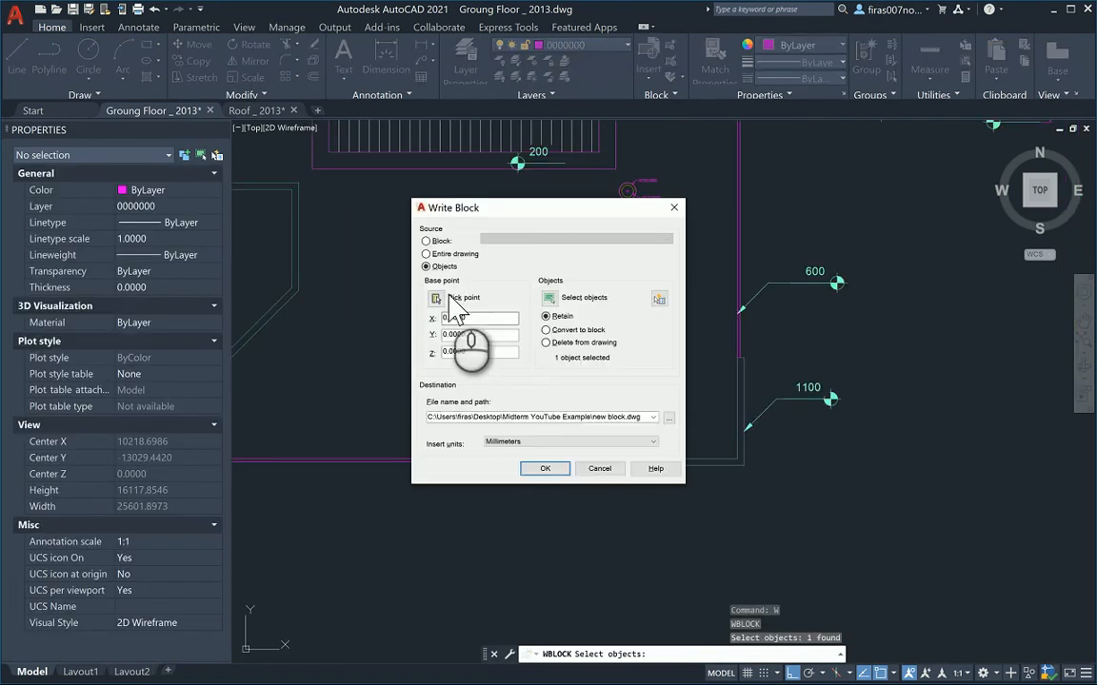
# Set the block's base point at the outer upper-left corner of the ground floor plan's boundary fence.
pyautogui.click(436, 298)
pyautogui.scroll(-3, 508, 350)
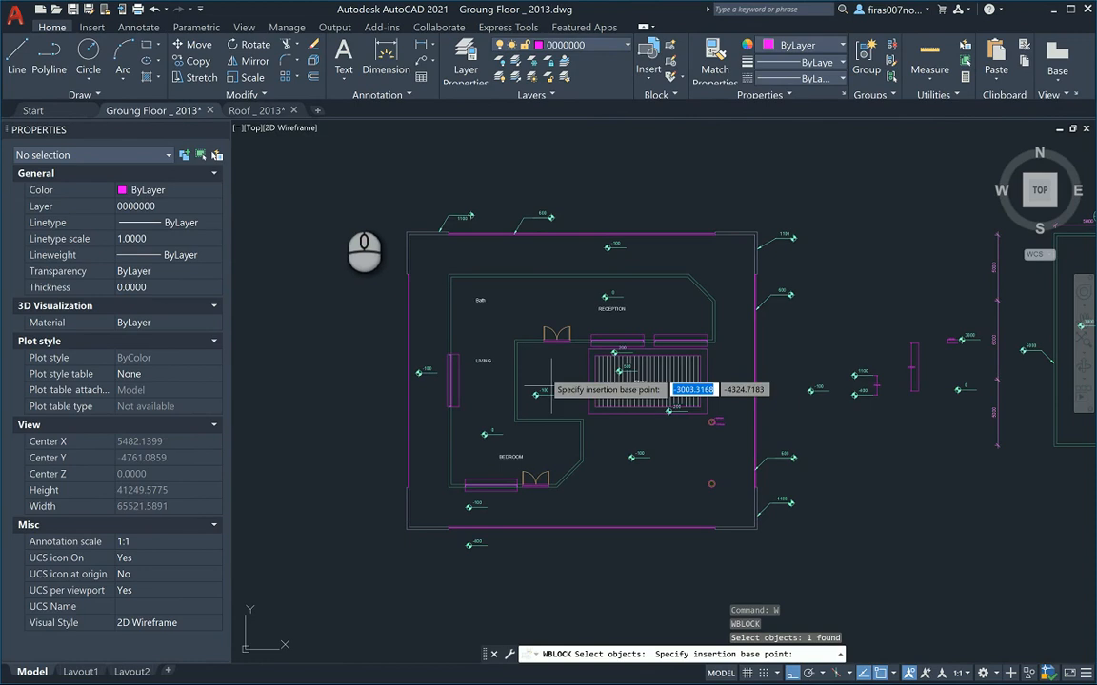
pyautogui.scroll(4, 434, 231)
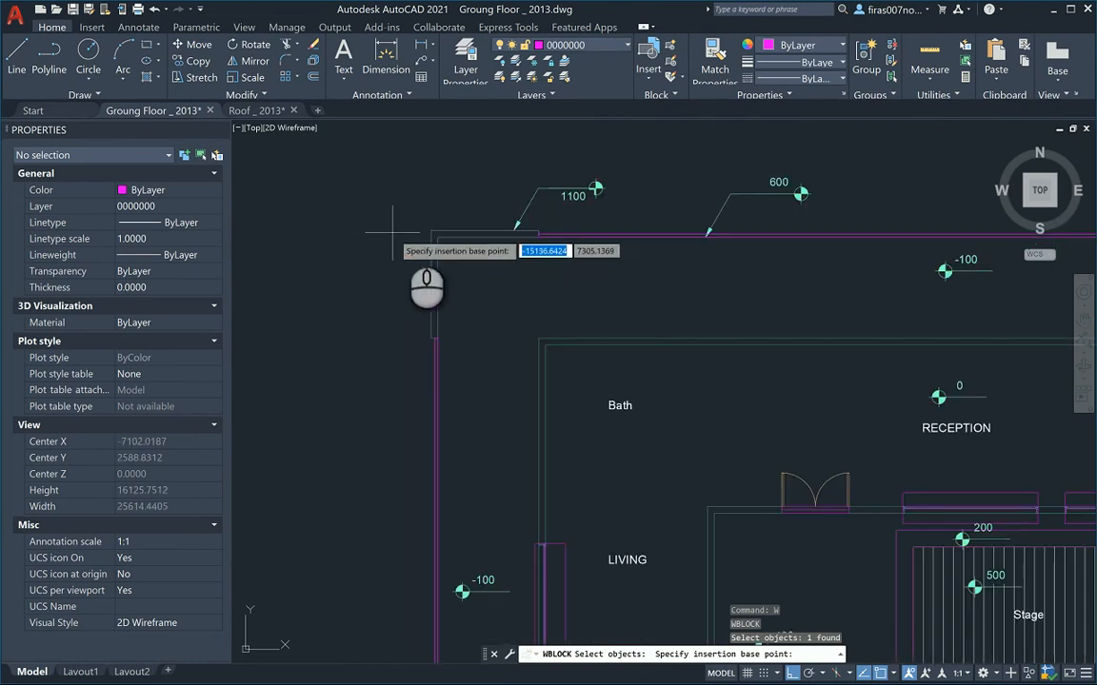
pyautogui.click(433, 232)
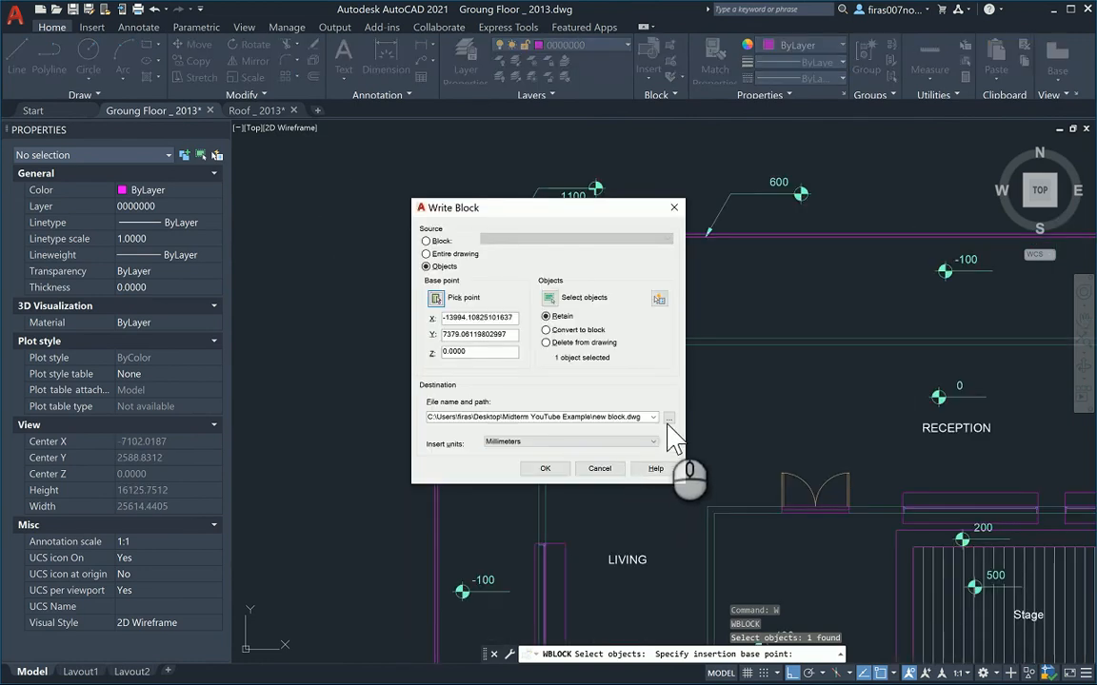
# Name the destination file Col 2 in the Midterm YouTube Example folder and write the block.
pyautogui.click(670, 418)
pyautogui.write('C')
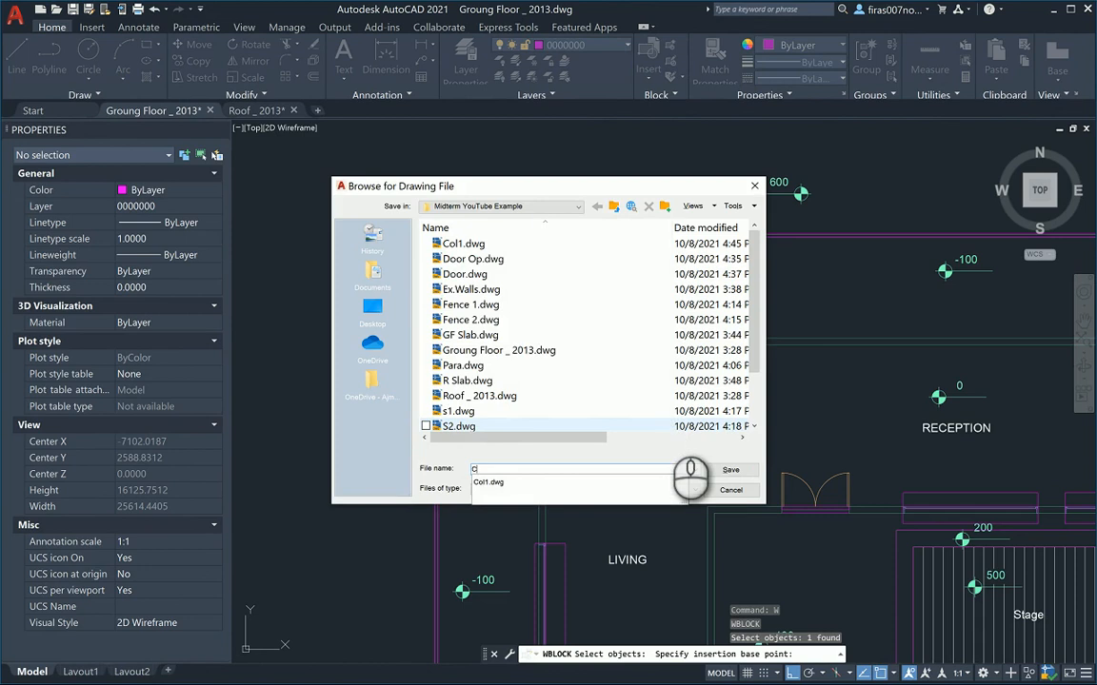
pyautogui.write('ol 2')
pyautogui.press('Return')
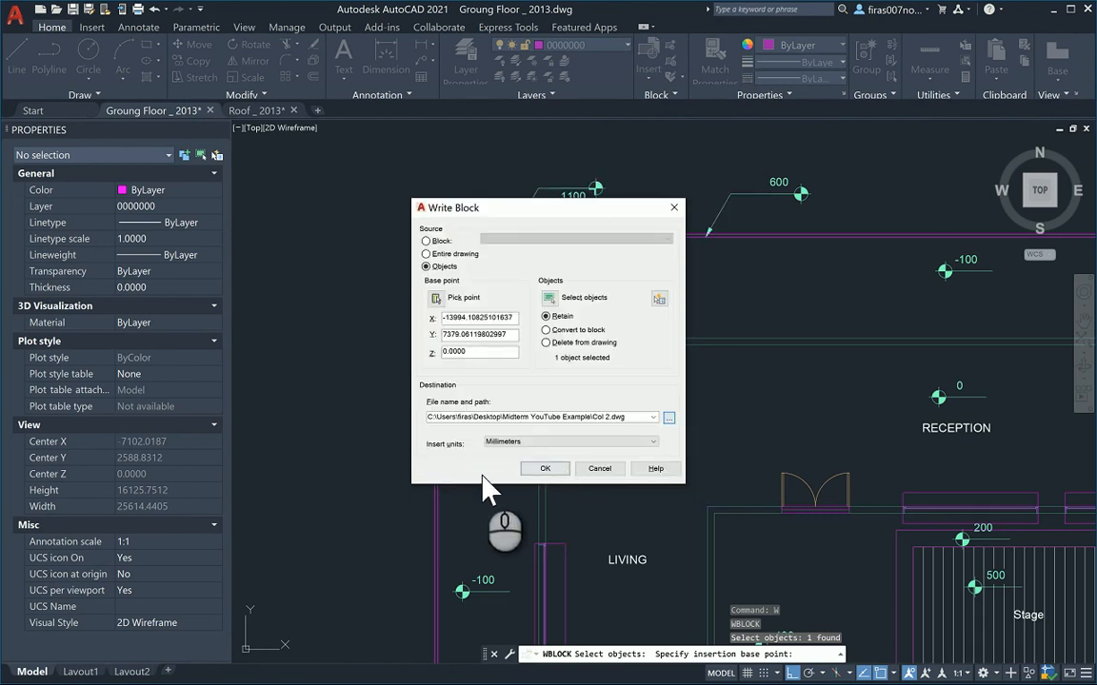
pyautogui.click(545, 469)
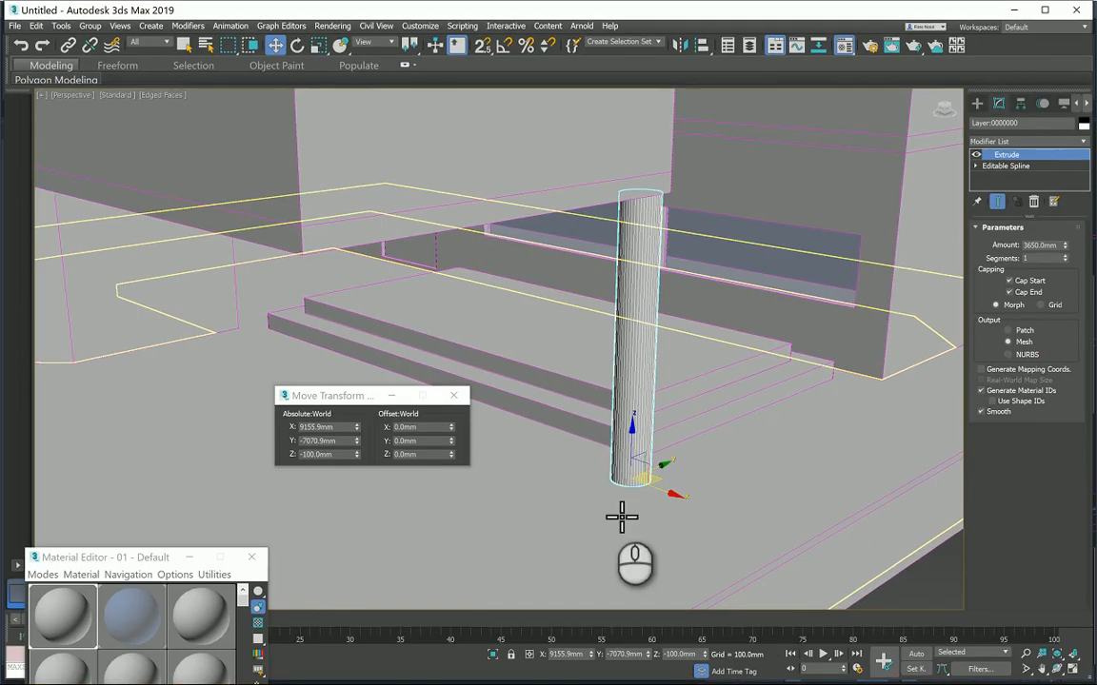
# Switch to 3ds Max and import Col 2.dwg with the default AutoCAD DWG/DXF import options.
pyautogui.moveTo(614, 507); pyautogui.dragTo(698, 484, button='middle')
pyautogui.scroll(-2, 698, 485)
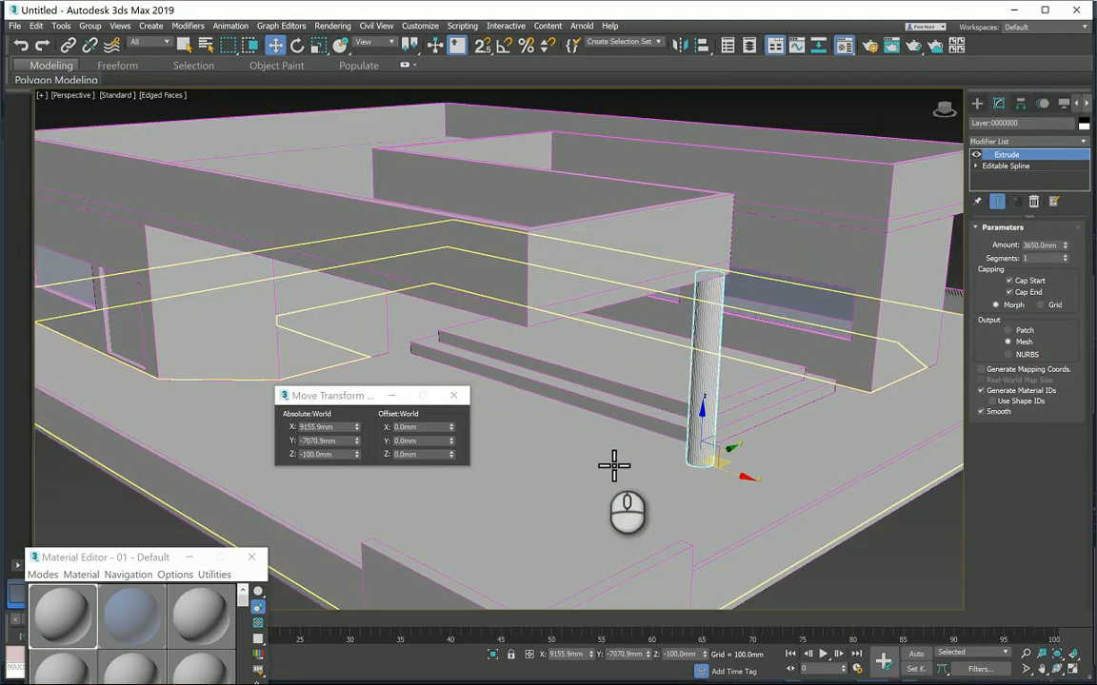
pyautogui.click(17, 26)
pyautogui.click(36, 196)
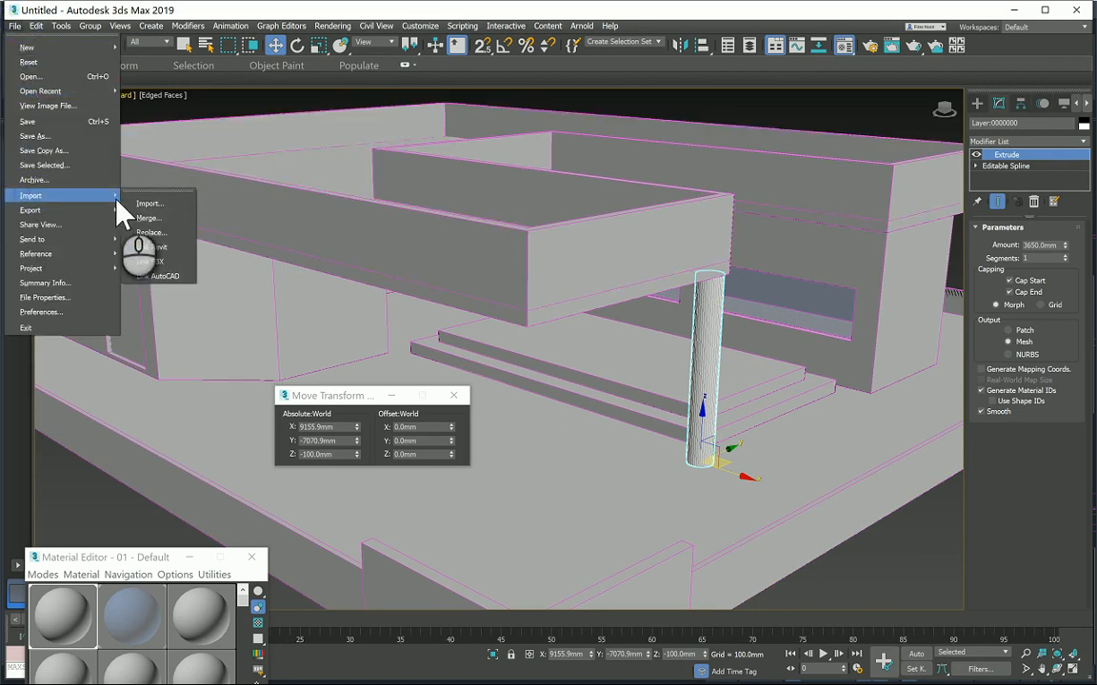
pyautogui.click(143, 201)
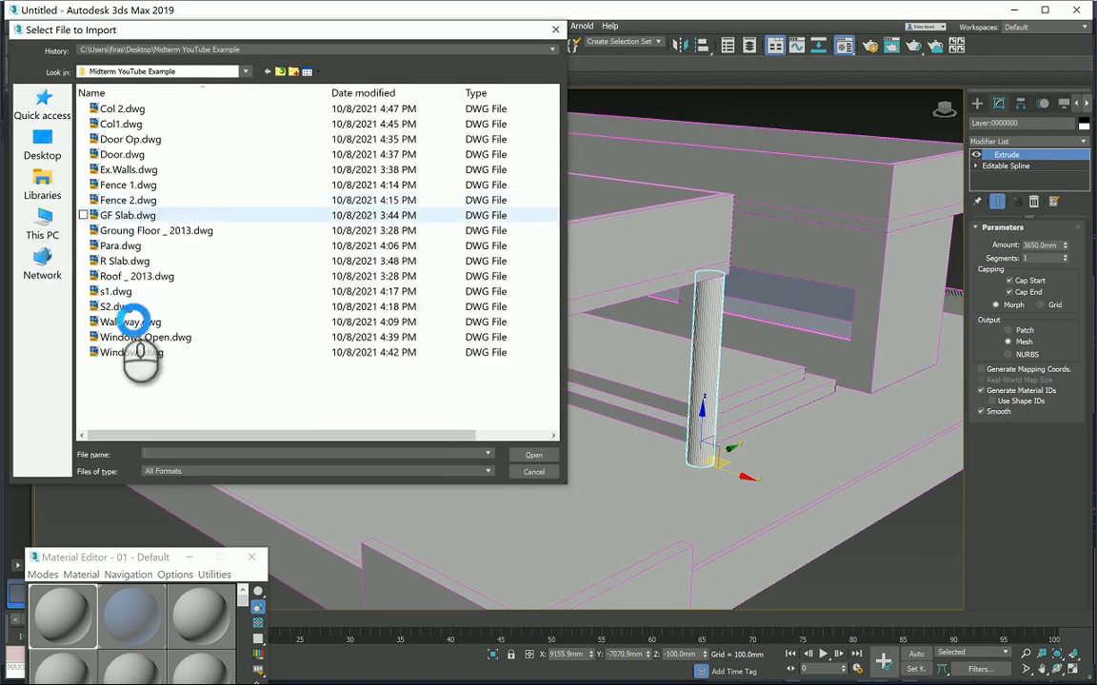
pyautogui.doubleClick(122, 108)
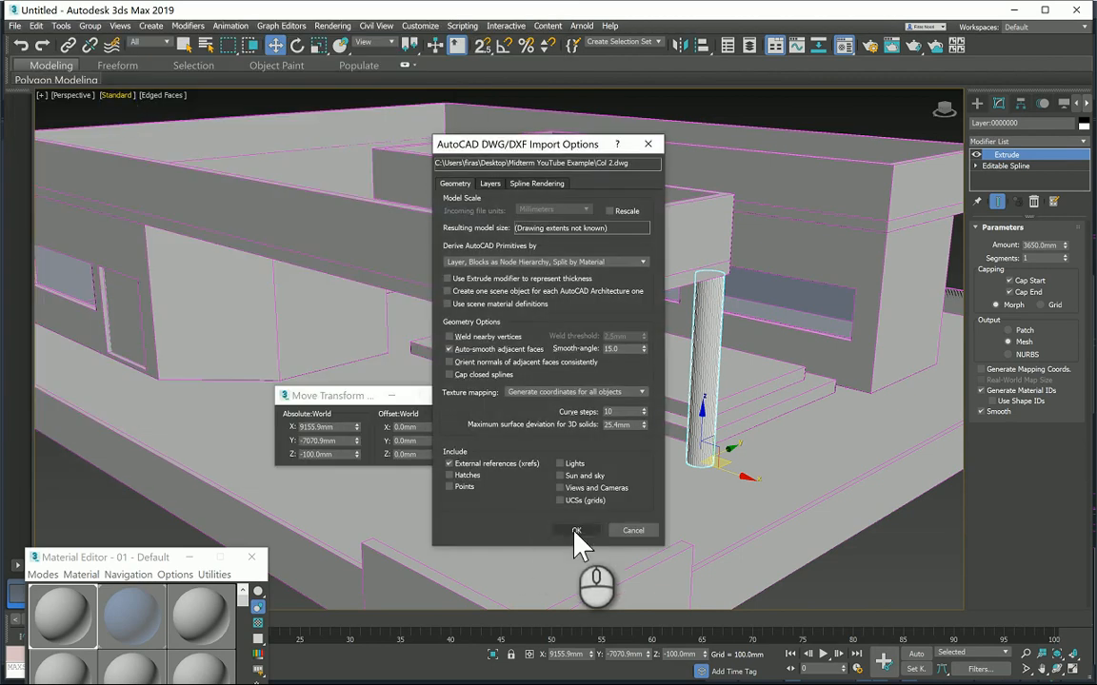
pyautogui.click(575, 525)
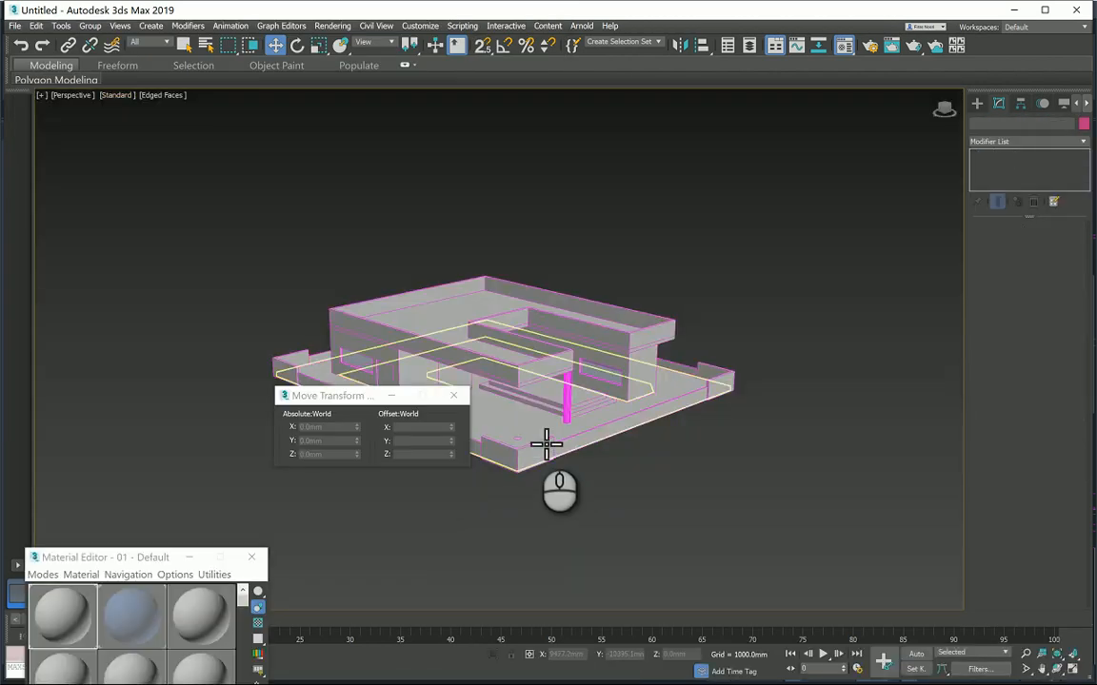
# Select the imported second column circle near the fence corner and set its absolute world Z position to -100 mm.
pyautogui.moveTo(509, 424); pyautogui.dragTo(530, 433, button='middle')
pyautogui.scroll(3, 533, 442)
pyautogui.click(545, 447)
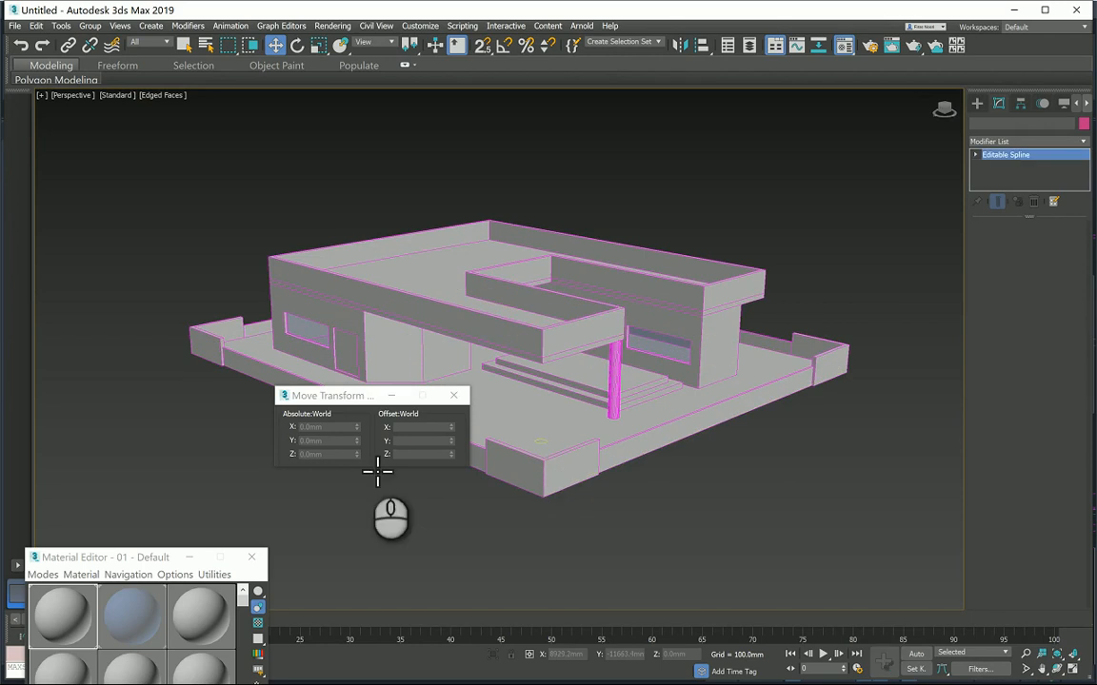
pyautogui.click(326, 454)
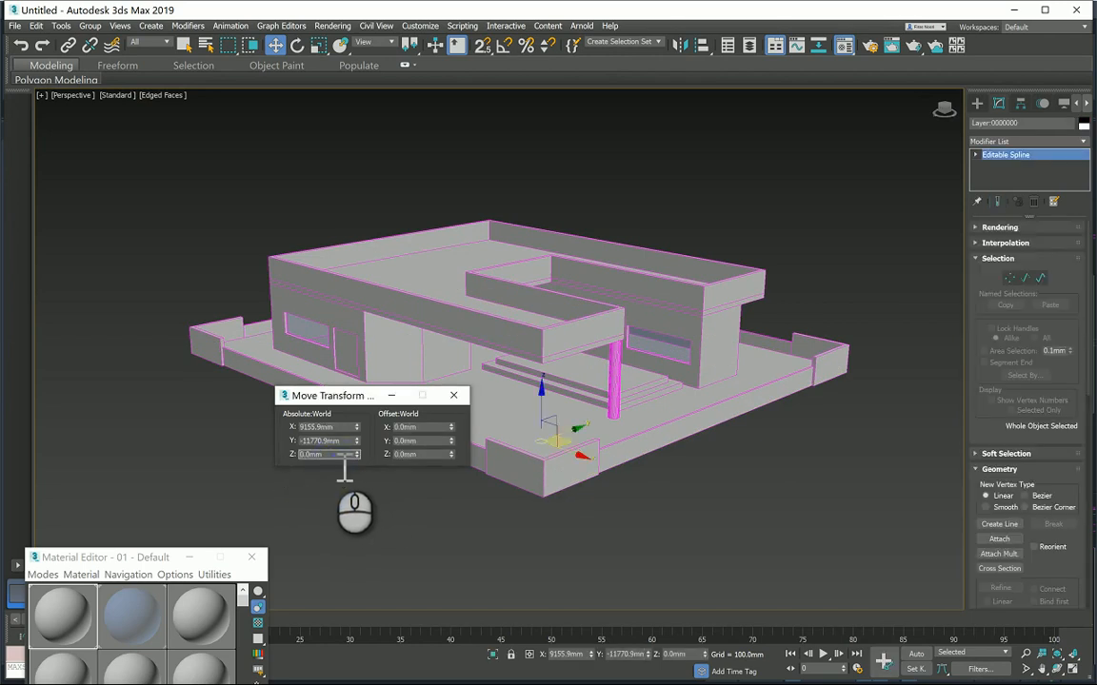
pyautogui.write('-100')
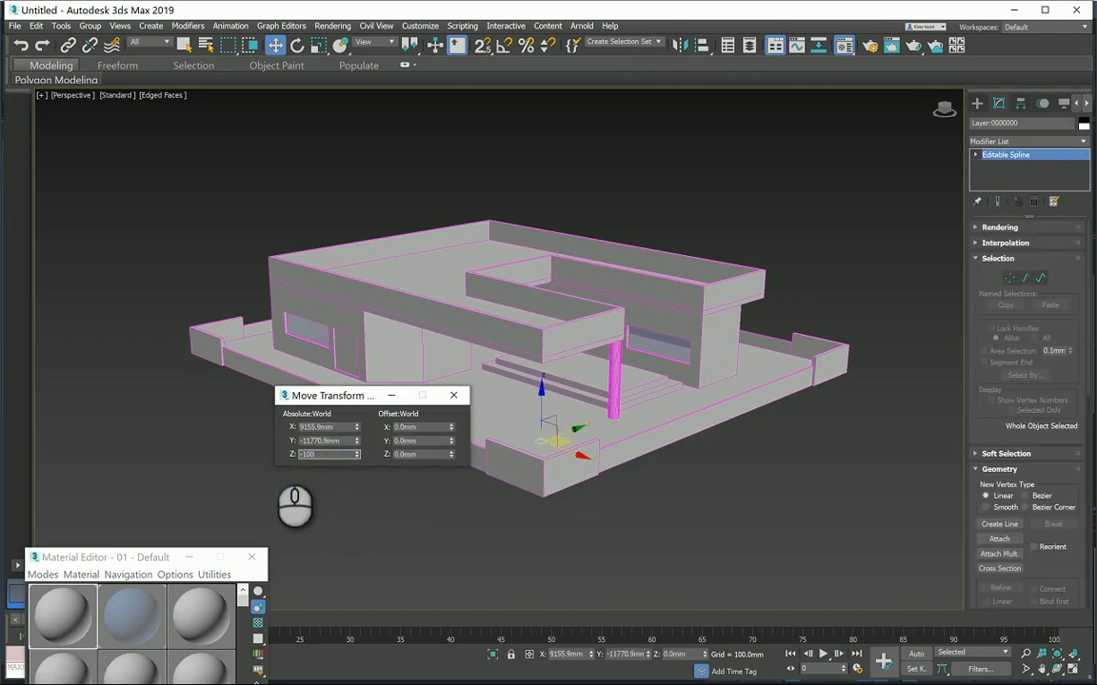
pyautogui.click(810, 507)
pyautogui.scroll(3, 576, 402)
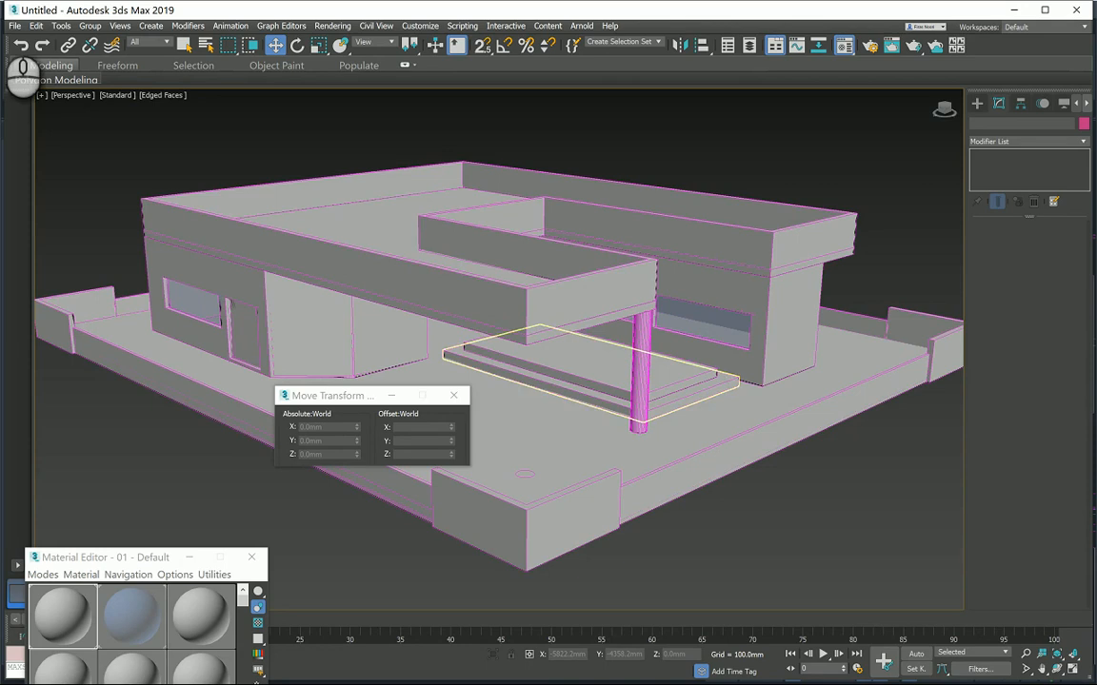
# Save the scene as 001 in 3ds Max format in the Midterm YouTube Example folder on the Desktop.
pyautogui.click(15, 26)
pyautogui.click(31, 124)
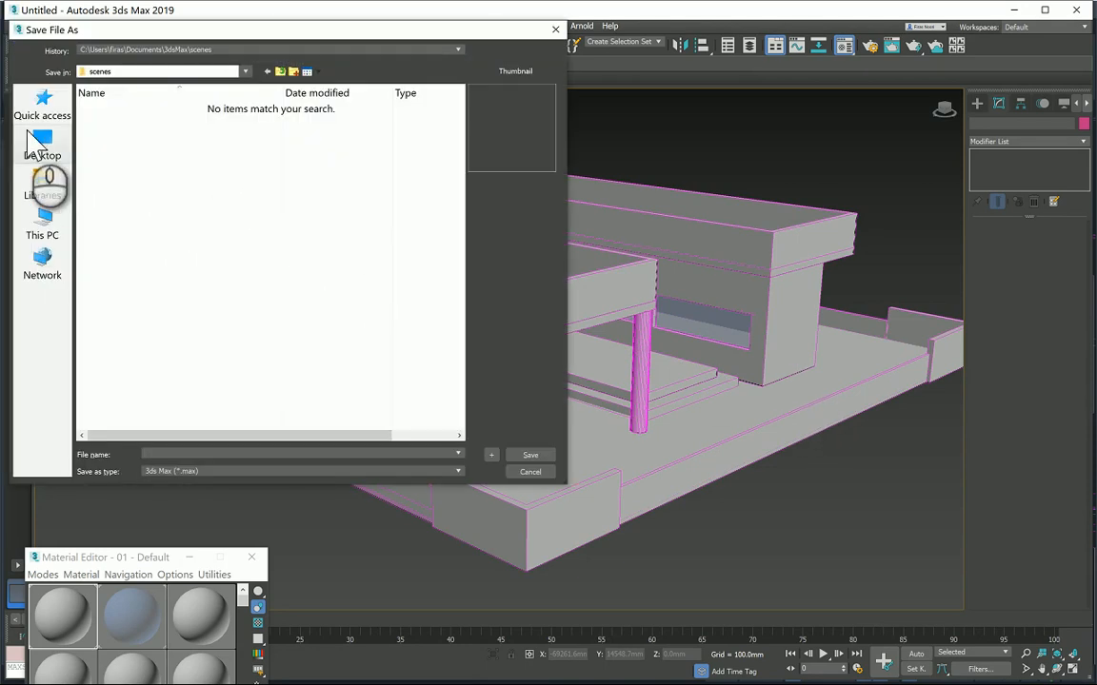
pyautogui.click(28, 138)
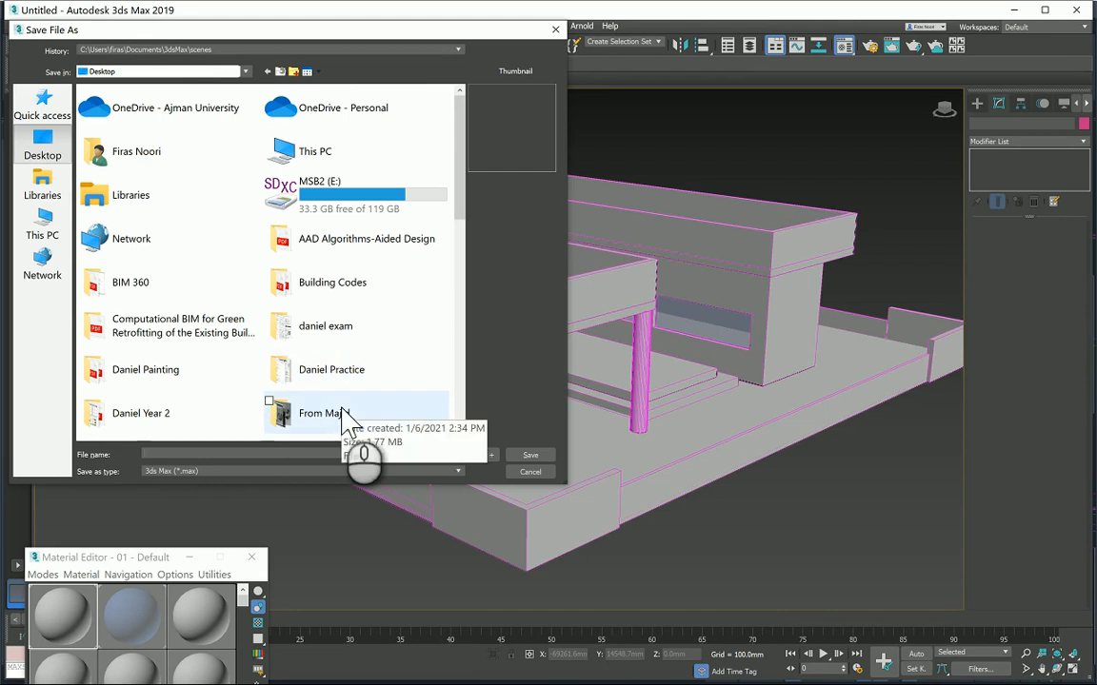
pyautogui.moveTo(458, 133); pyautogui.dragTo(465, 220)
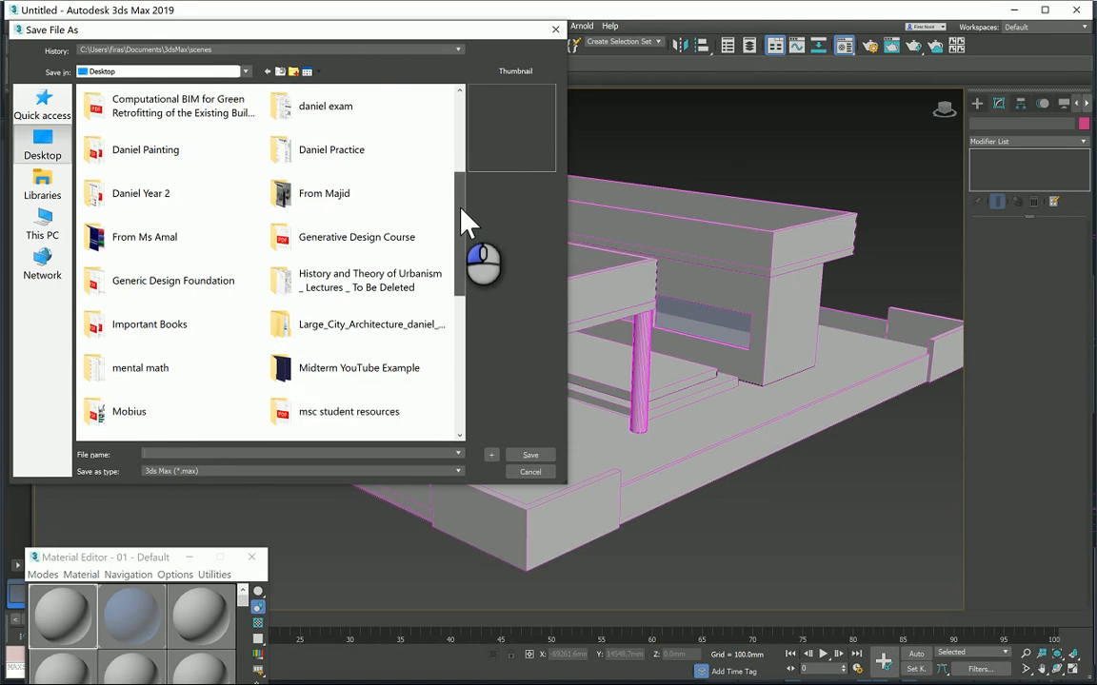
pyautogui.doubleClick(367, 376)
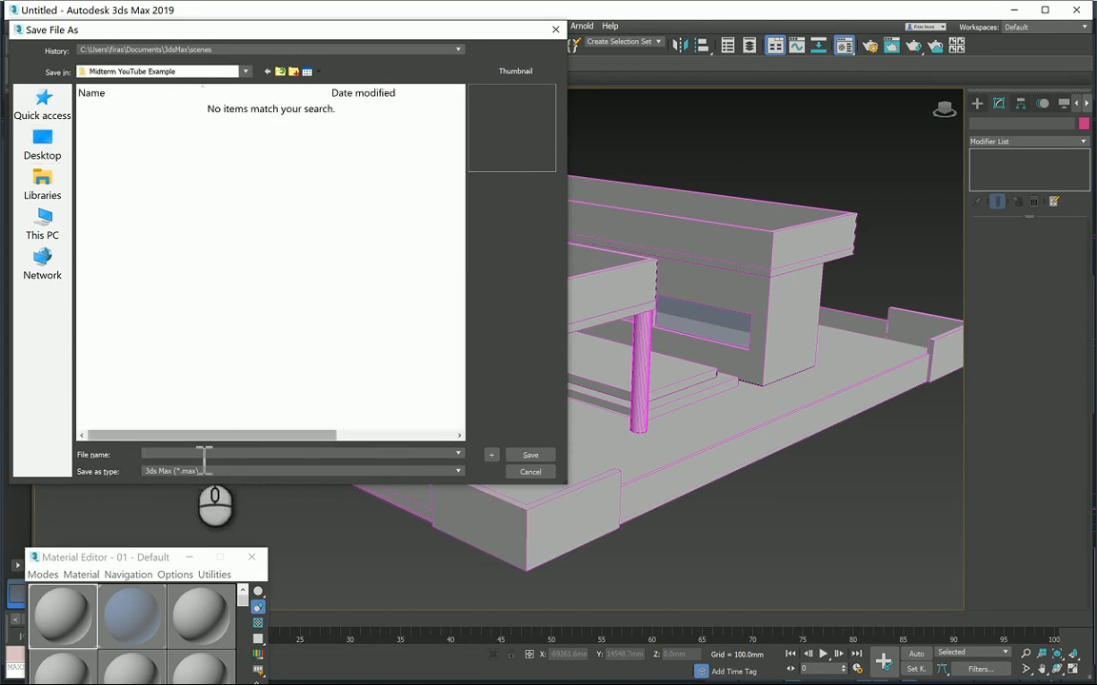
pyautogui.write('001')
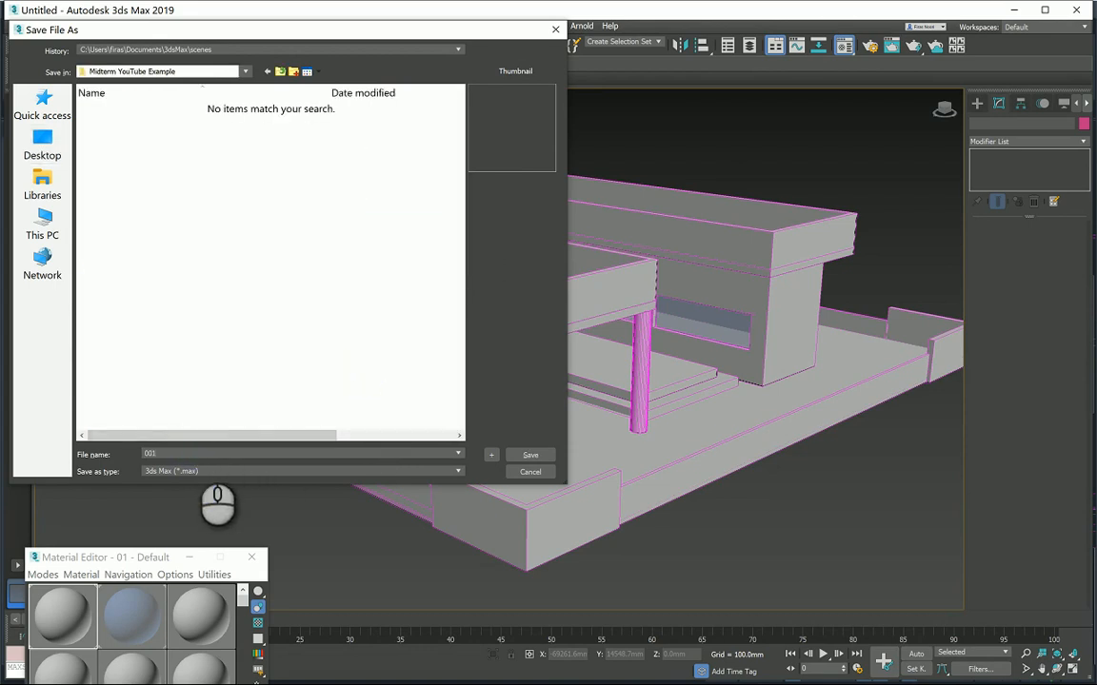
pyautogui.click(533, 457)
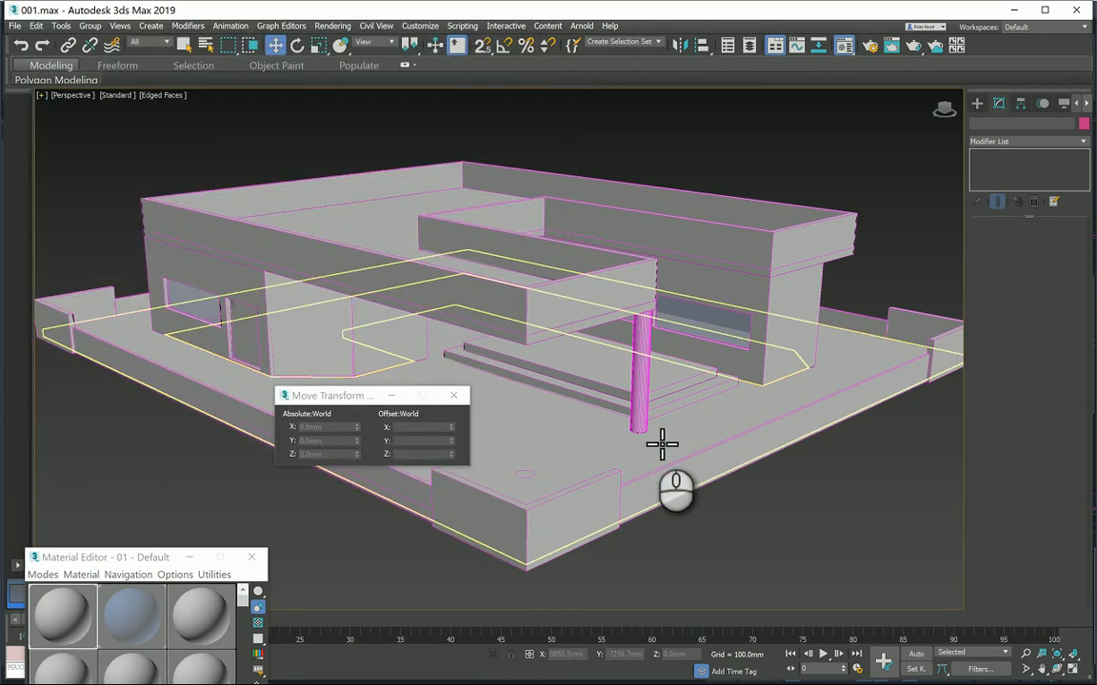